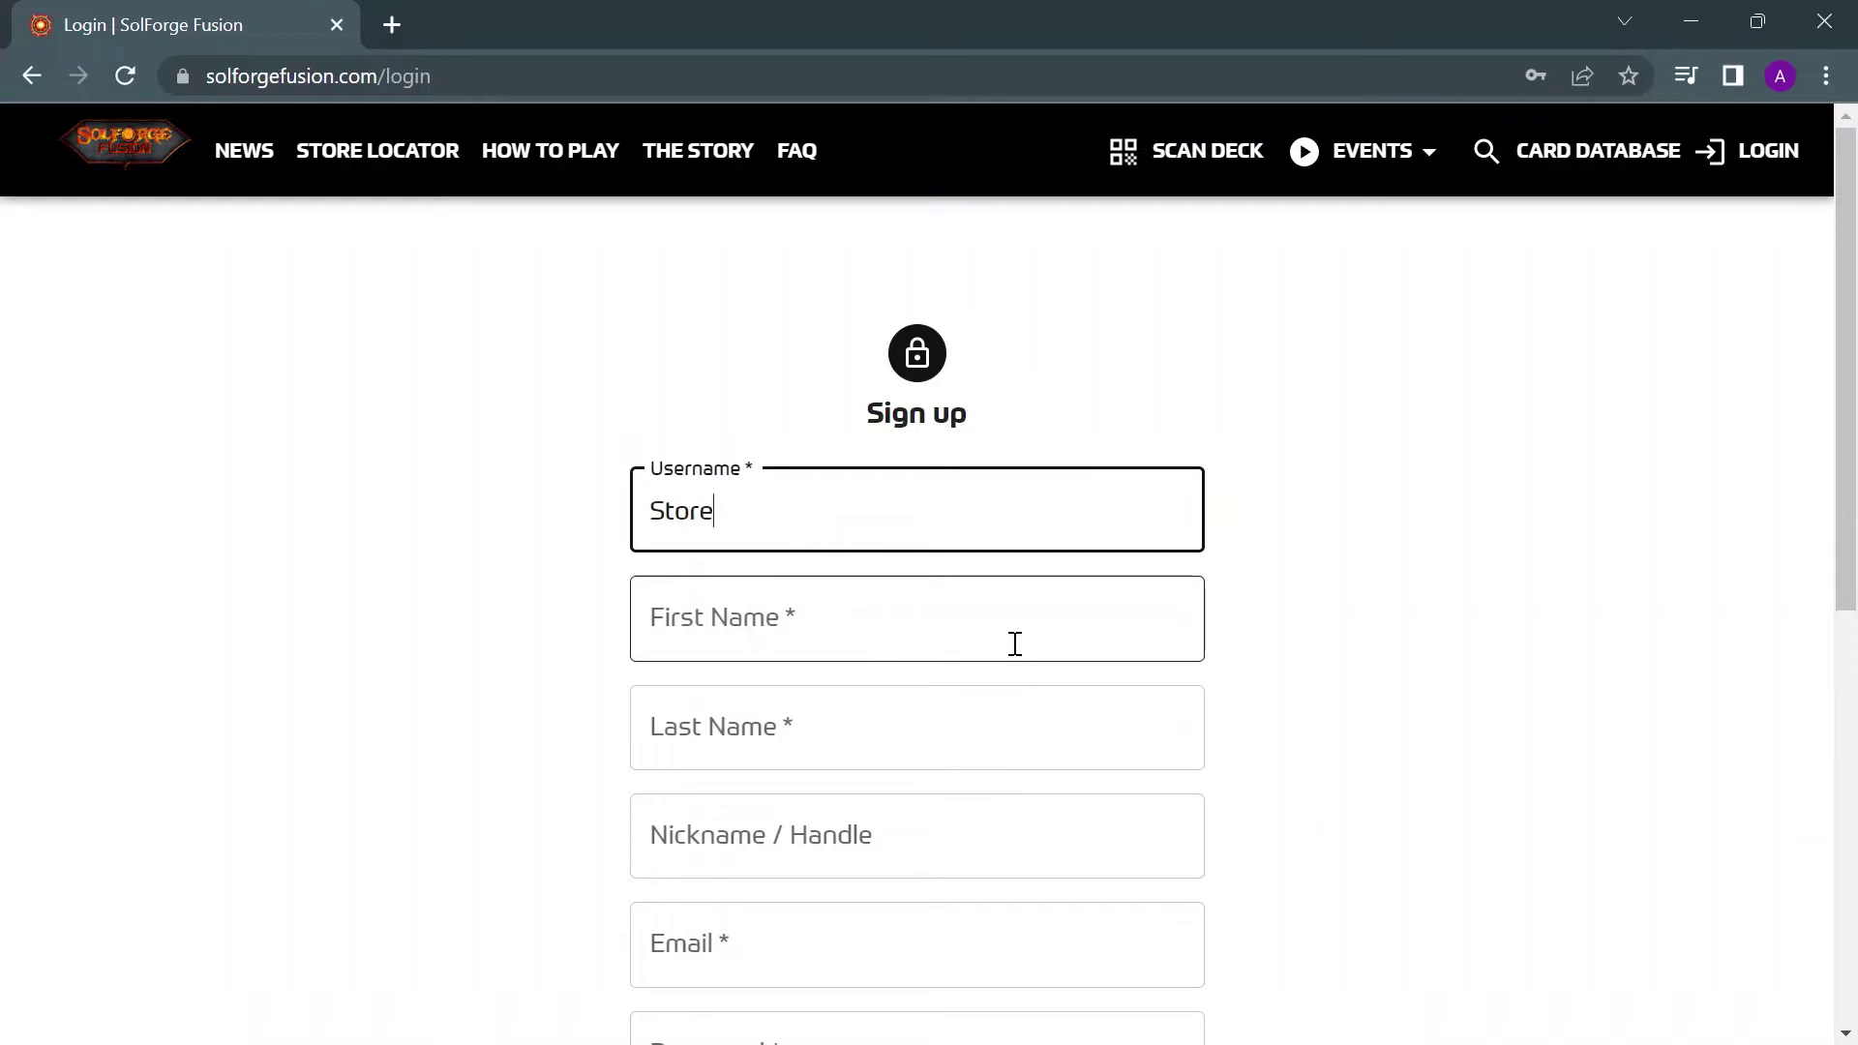
Step: Enter the first name, last name and nickname, then fill the e-mail from a saved address
{"action": "left_click", "coordinate": [1015, 643]}
{"action": "type", "text": "Al"}
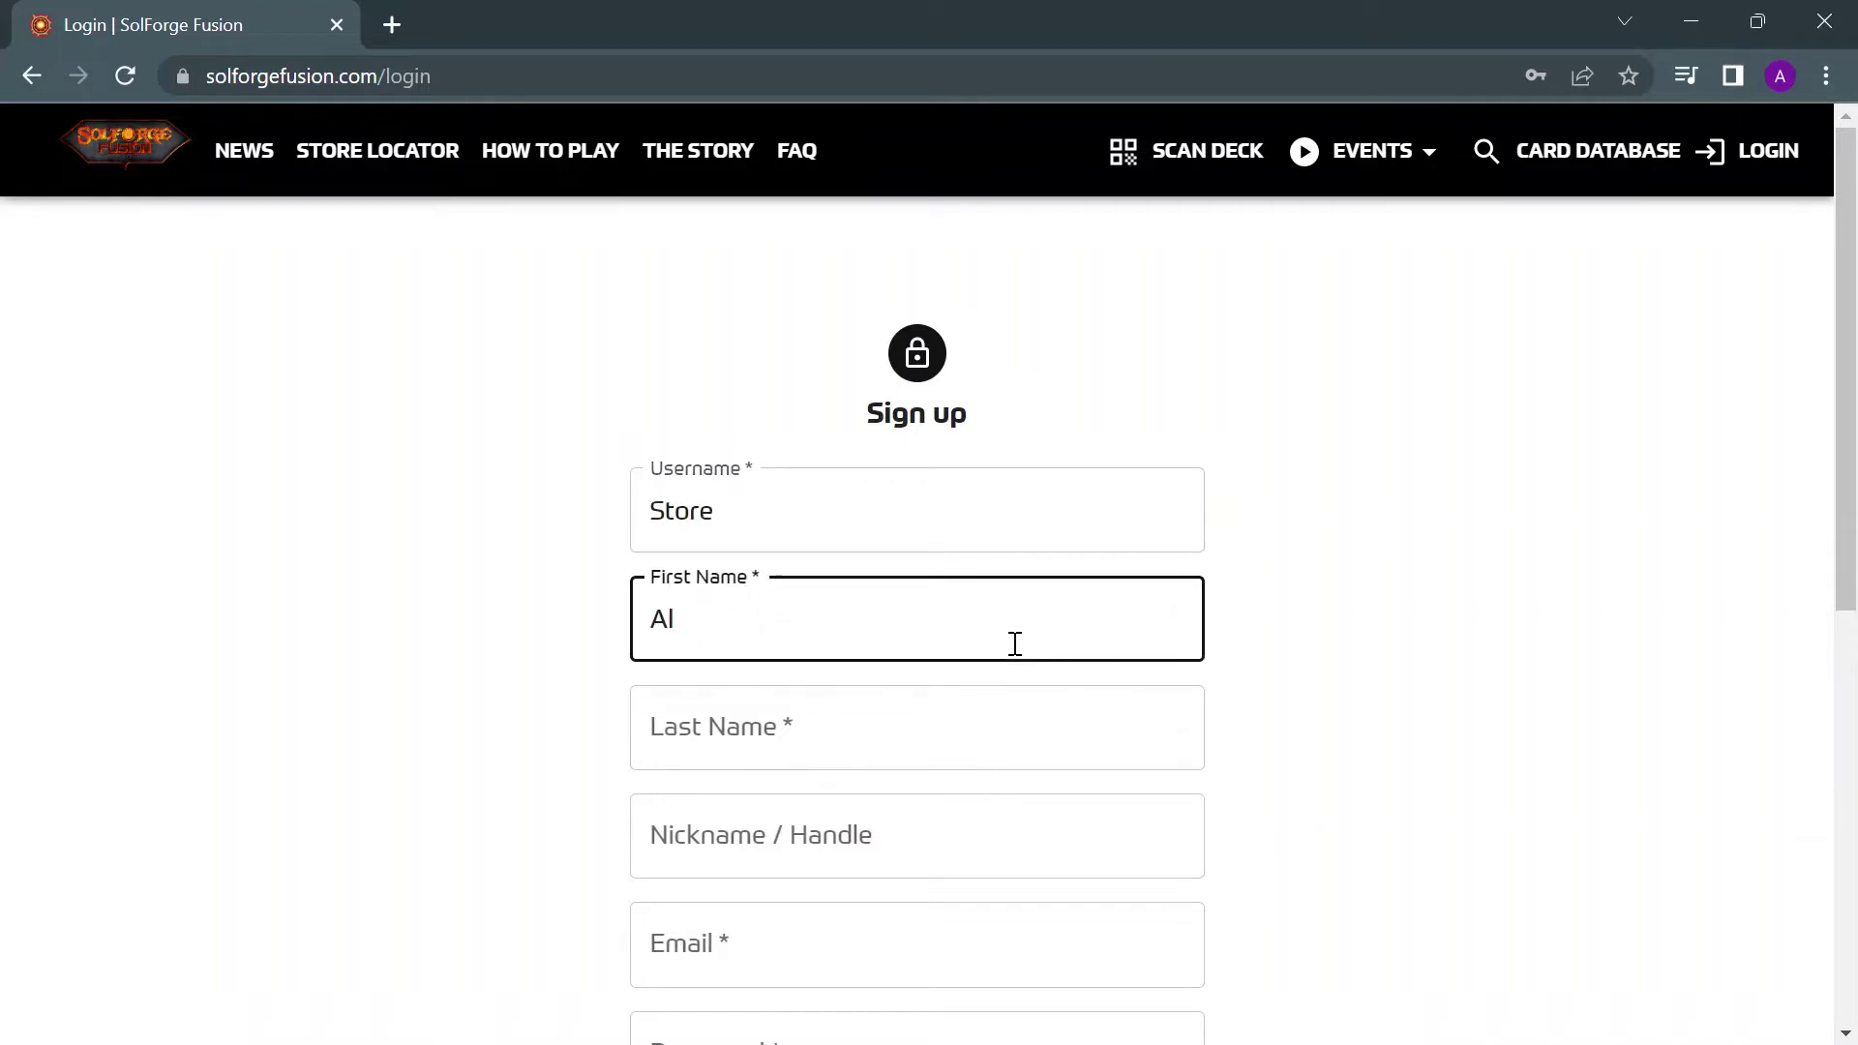
{"action": "type", "text": "keex"}
{"action": "key", "text": "Tab"}
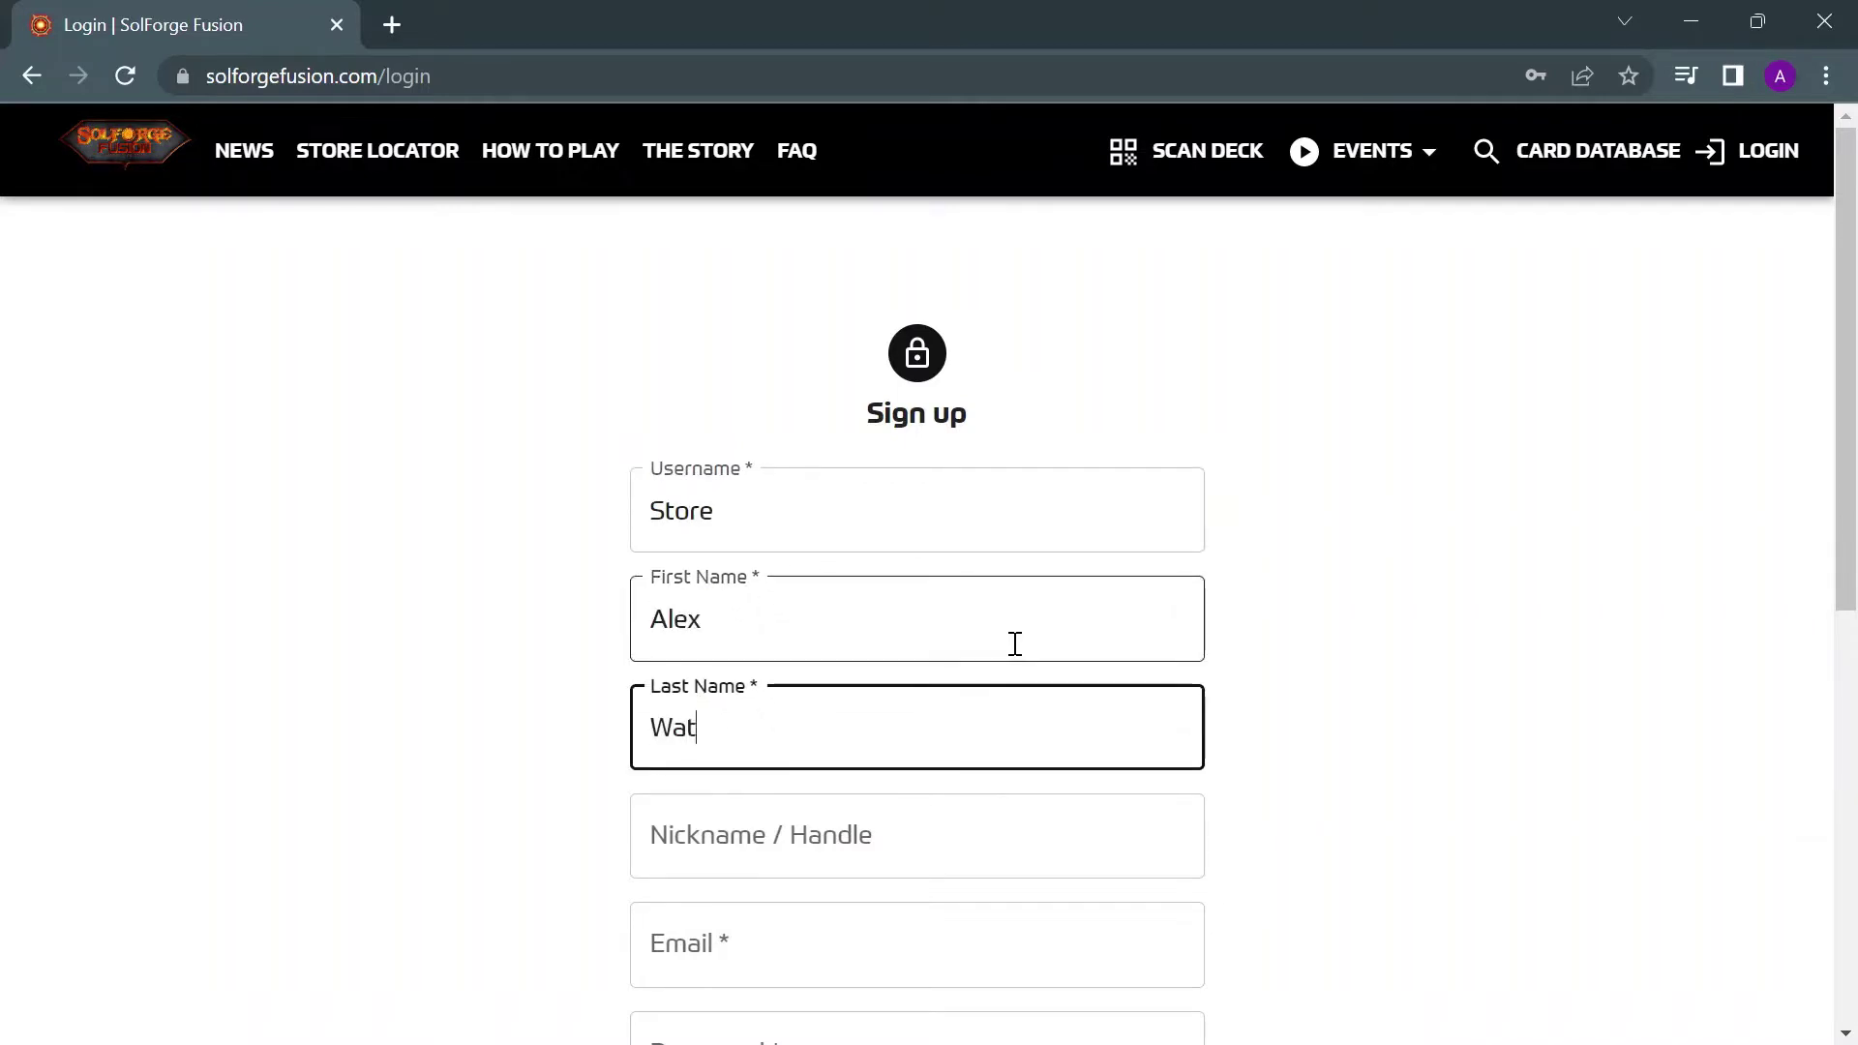
{"action": "key", "text": "Tab"}
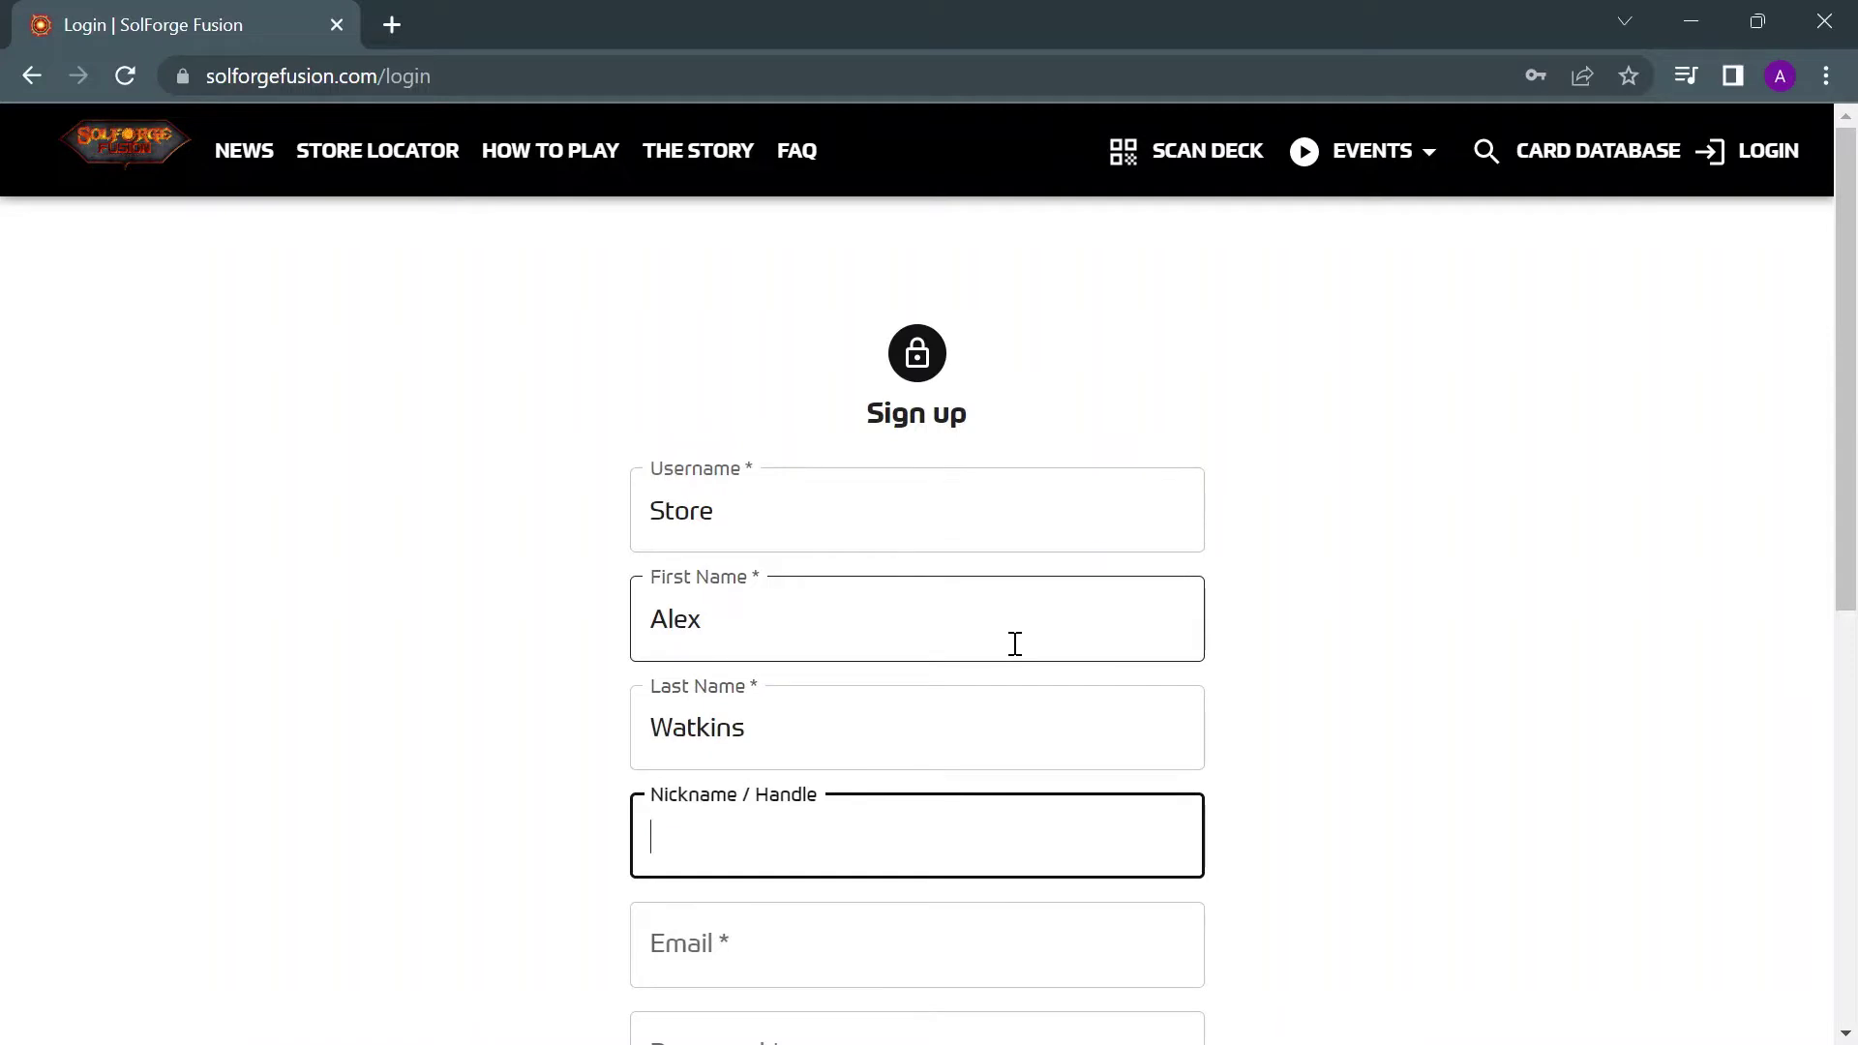
{"action": "type", "text": "Discord"}
{"action": "scroll", "coordinate": [968, 620], "scroll_direction": "down", "scroll_amount": 3}
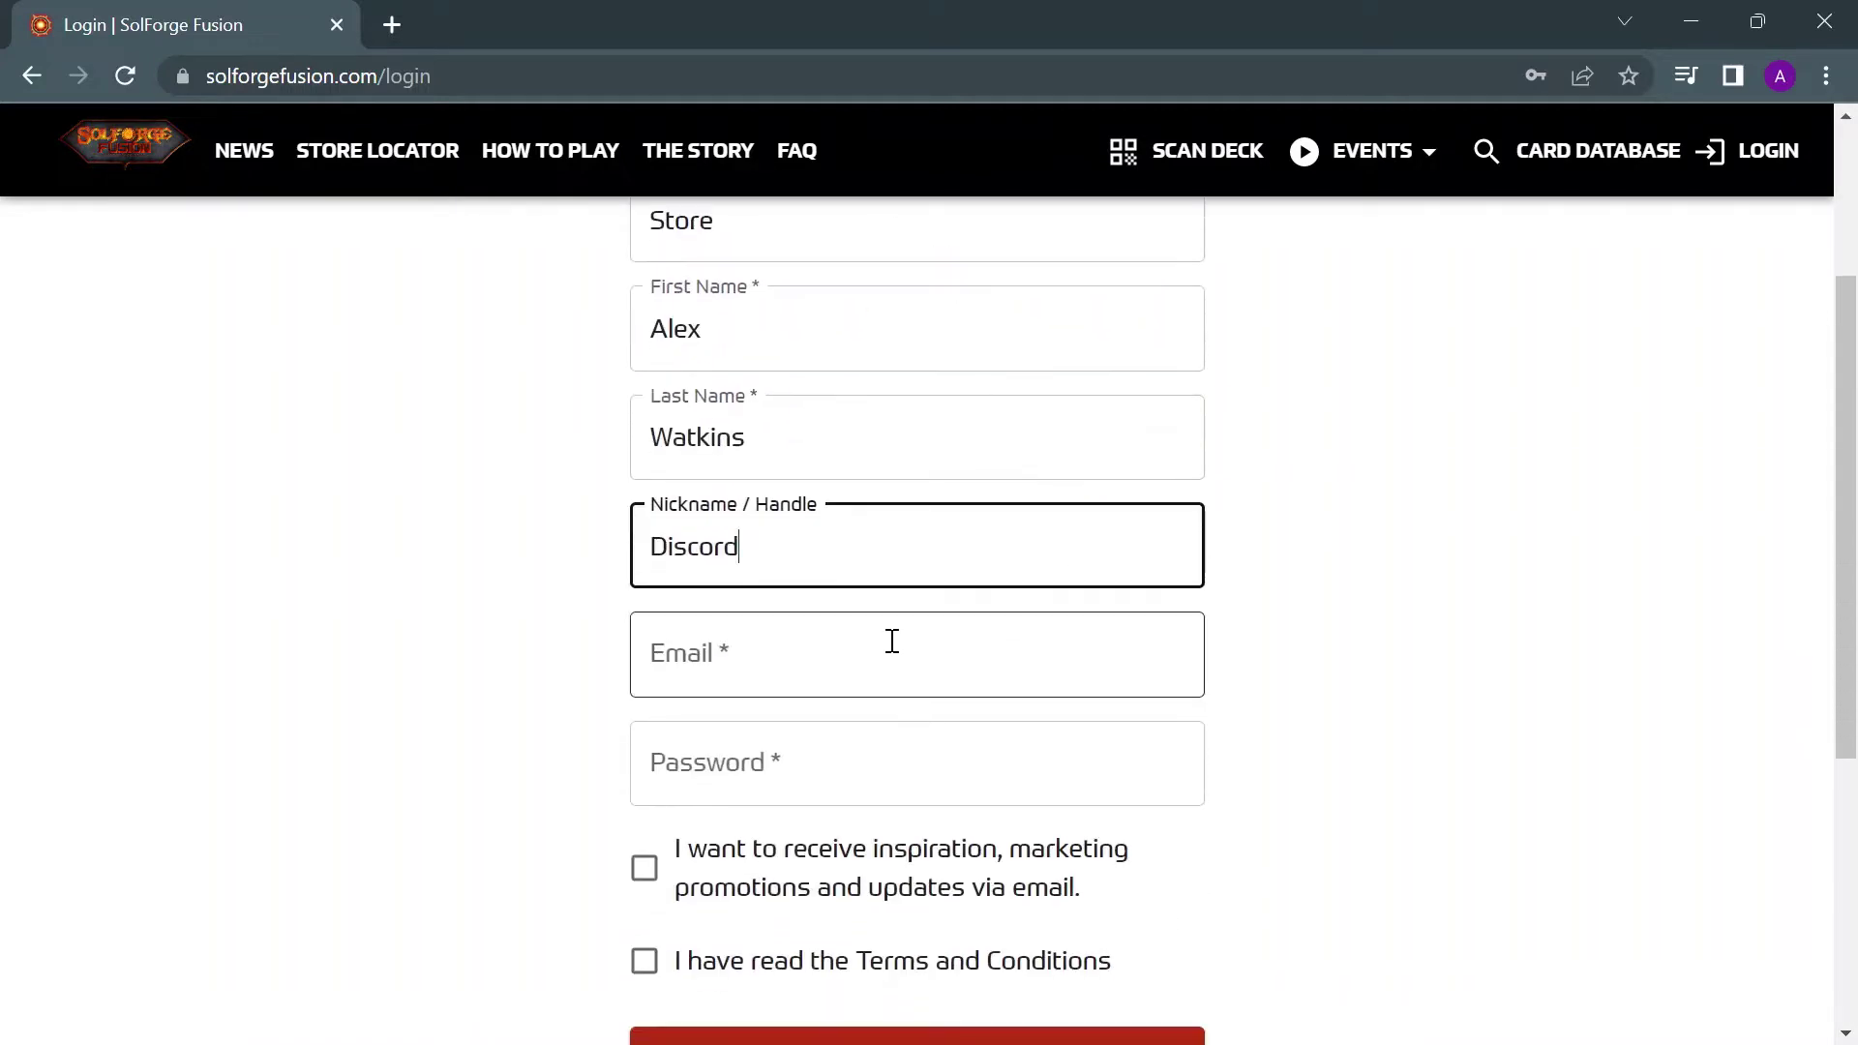
{"action": "left_click", "coordinate": [891, 644]}
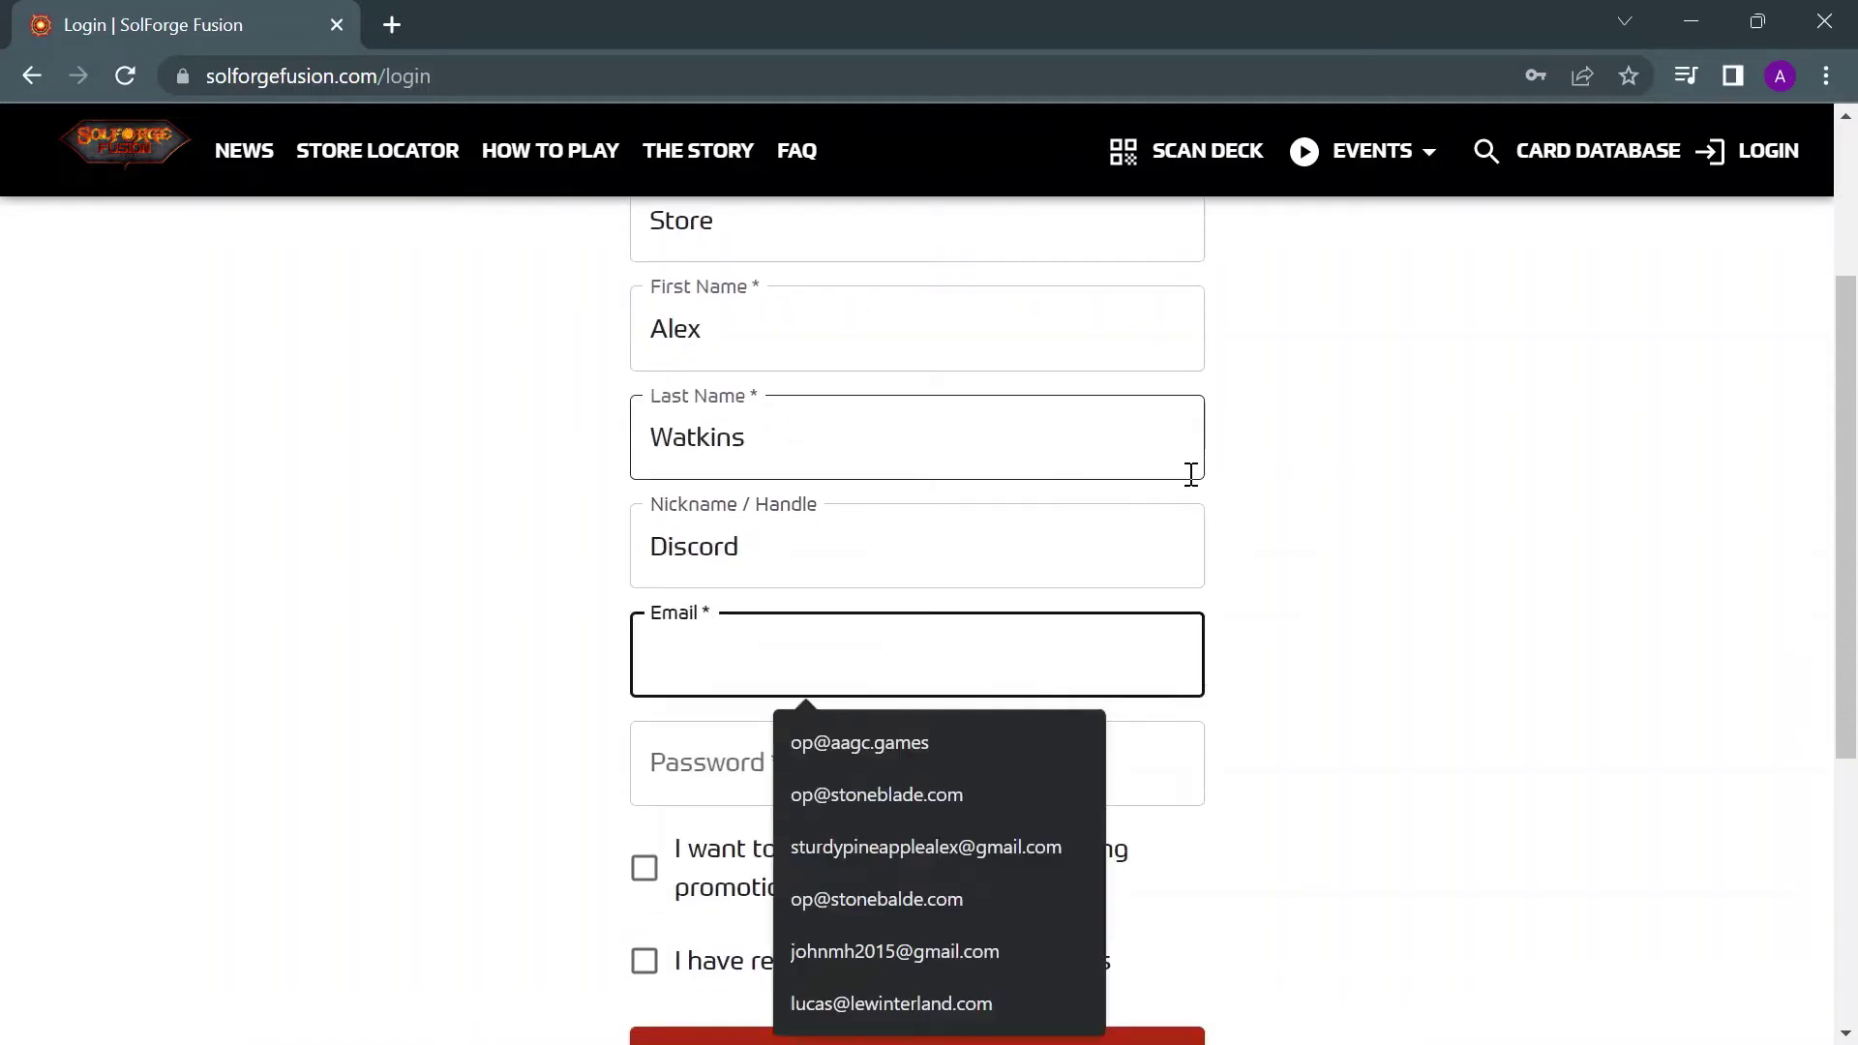
{"action": "left_click", "coordinate": [902, 810]}
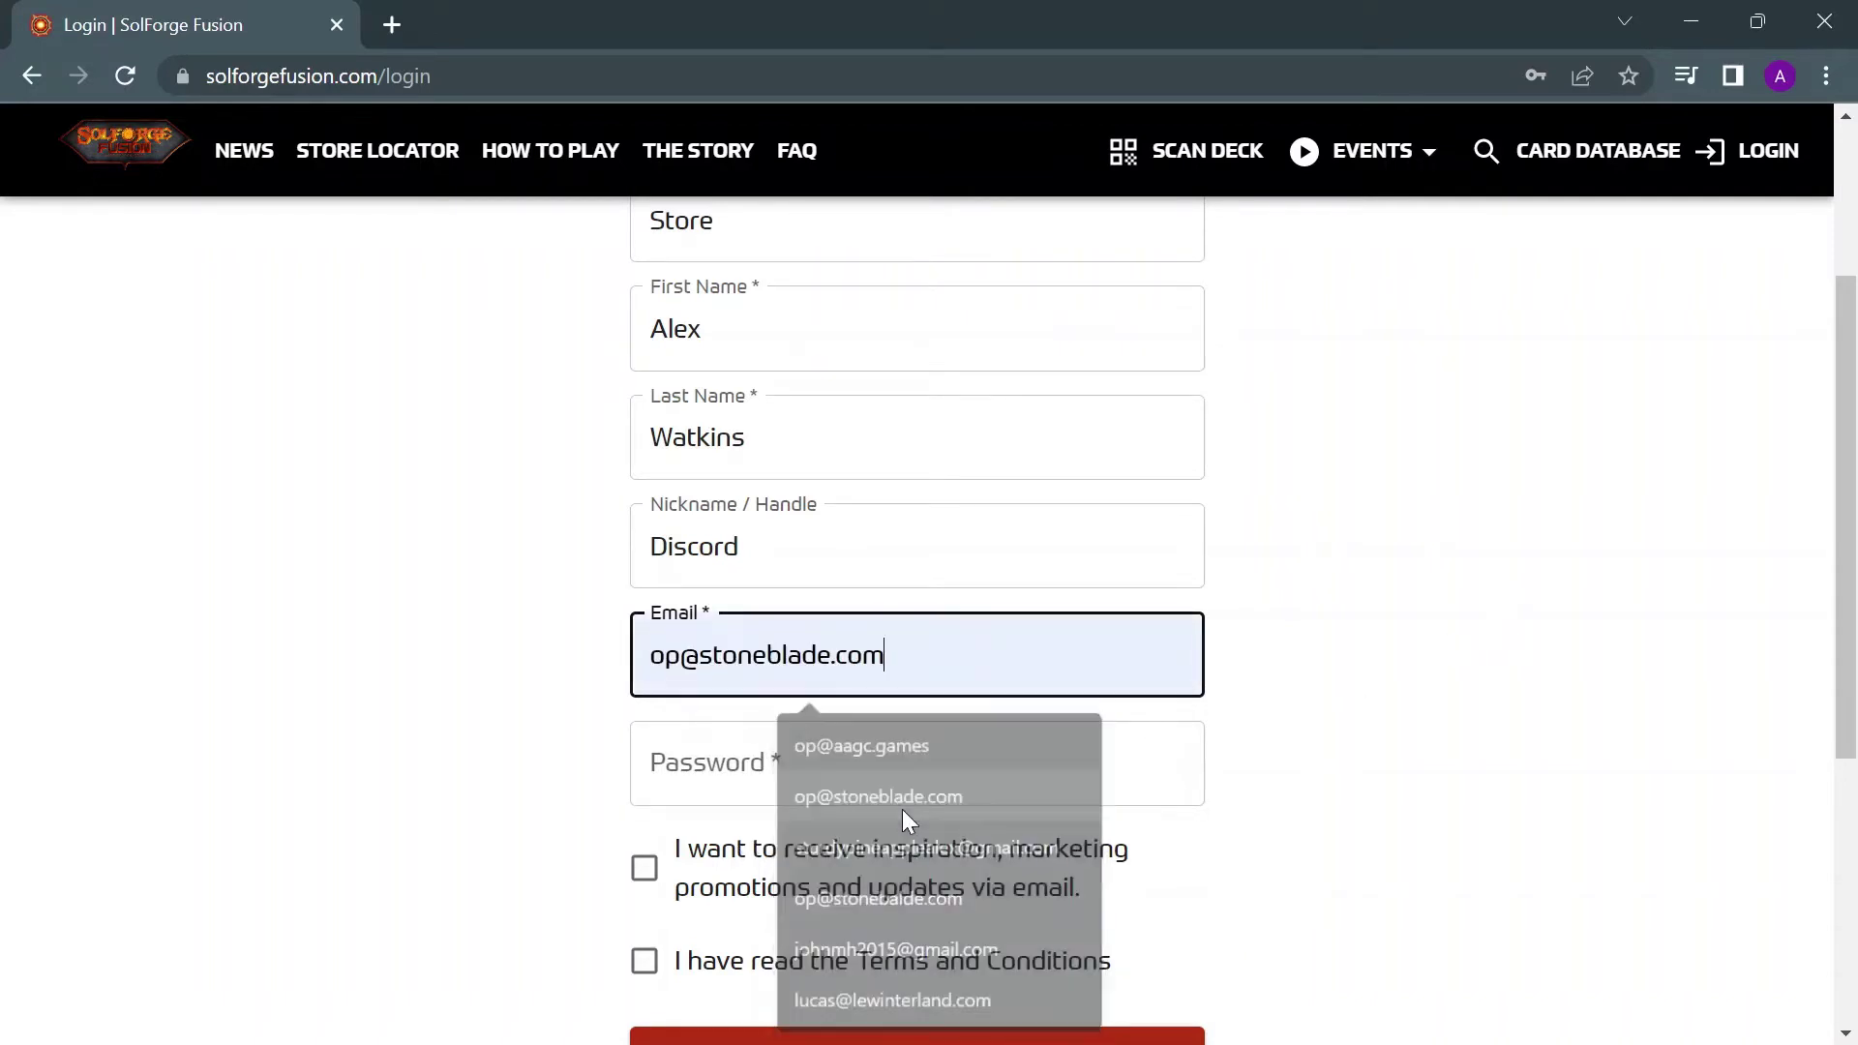
Step: Enter an eight-character account password, dismissing the saved-password suggestions
{"action": "left_click", "coordinate": [1030, 747]}
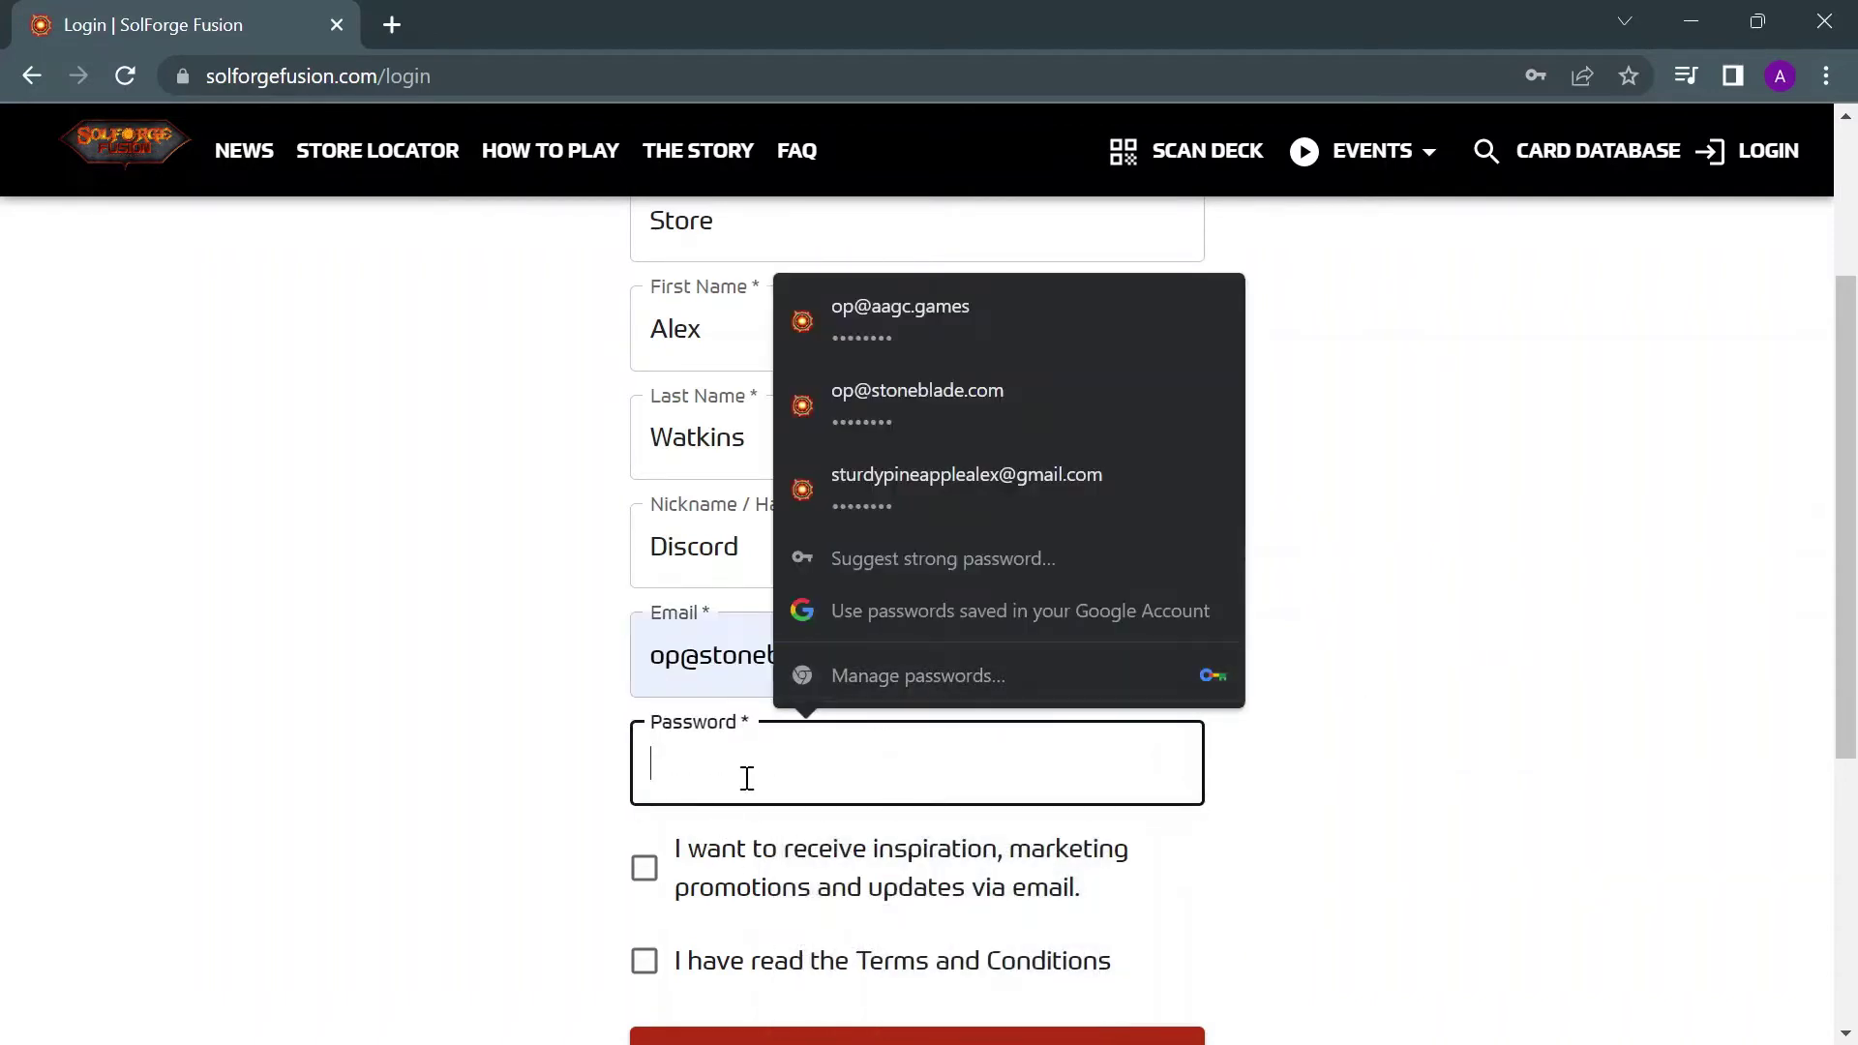
{"action": "left_click", "coordinate": [1486, 747]}
{"action": "left_click", "coordinate": [888, 761]}
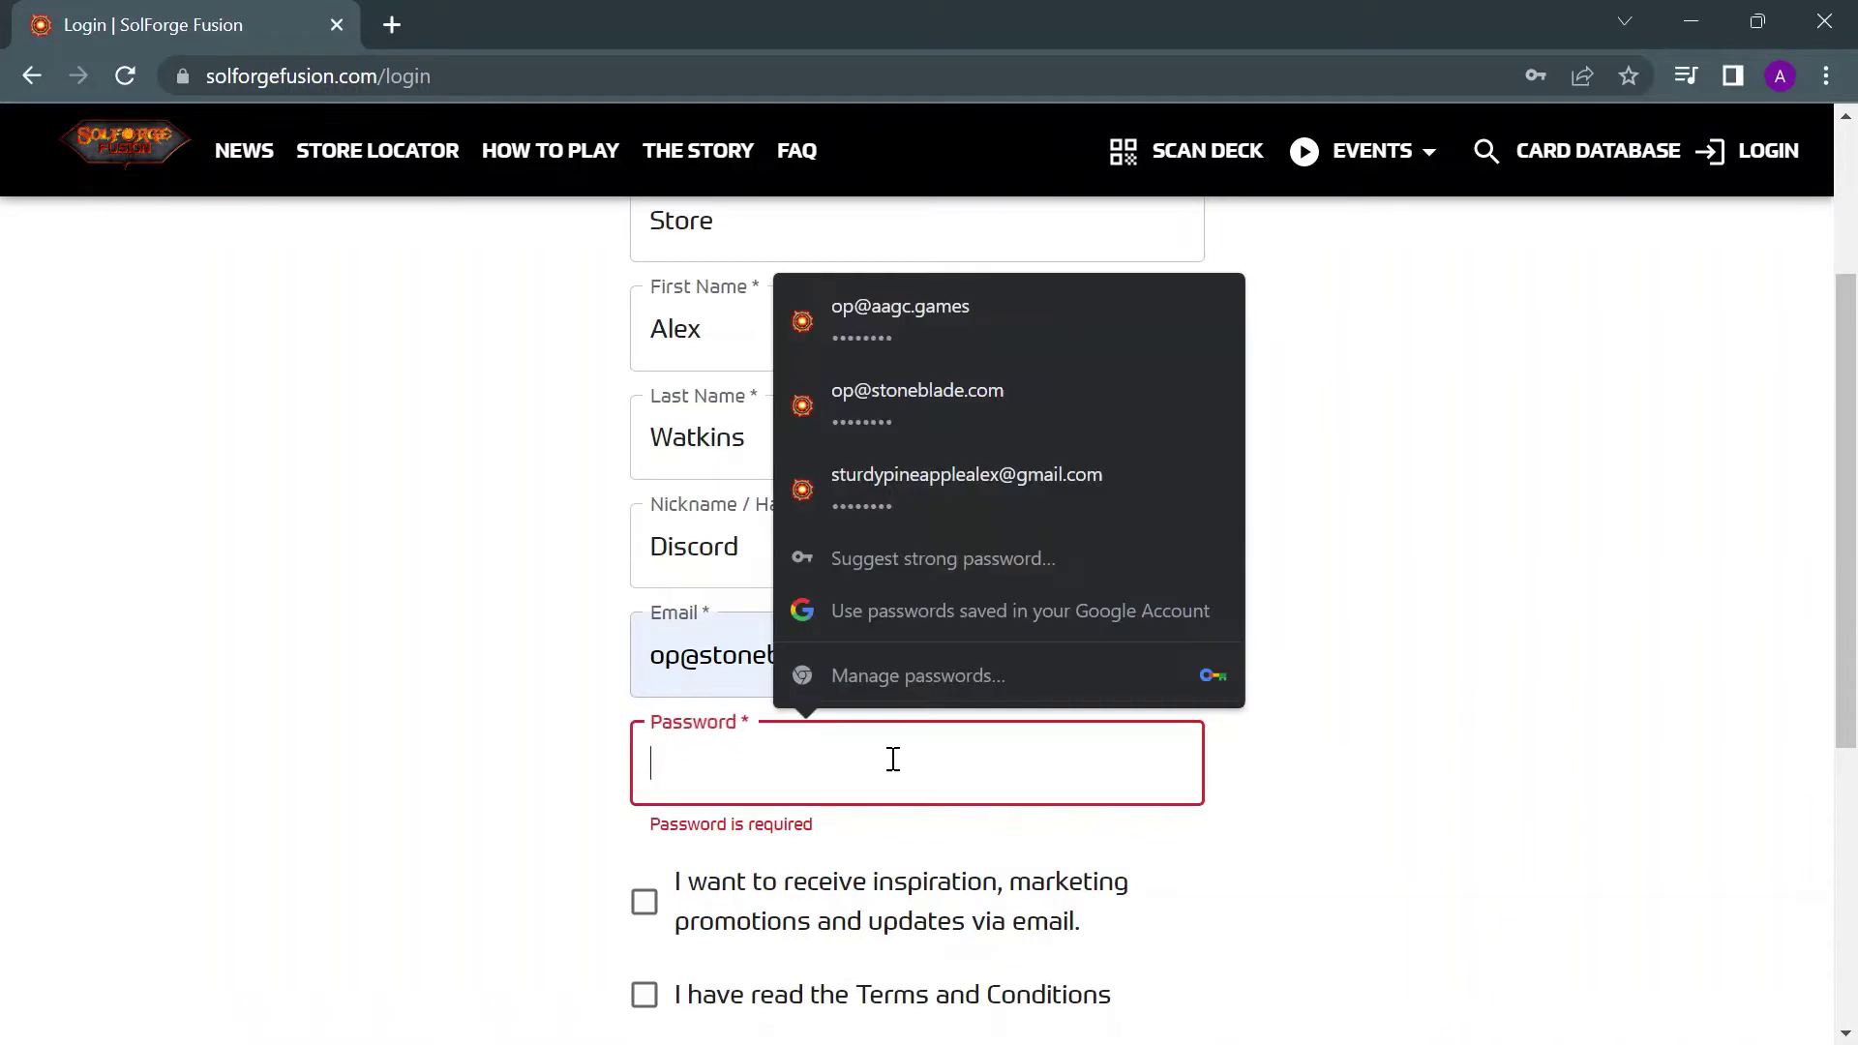
{"action": "type", "text": "•"}
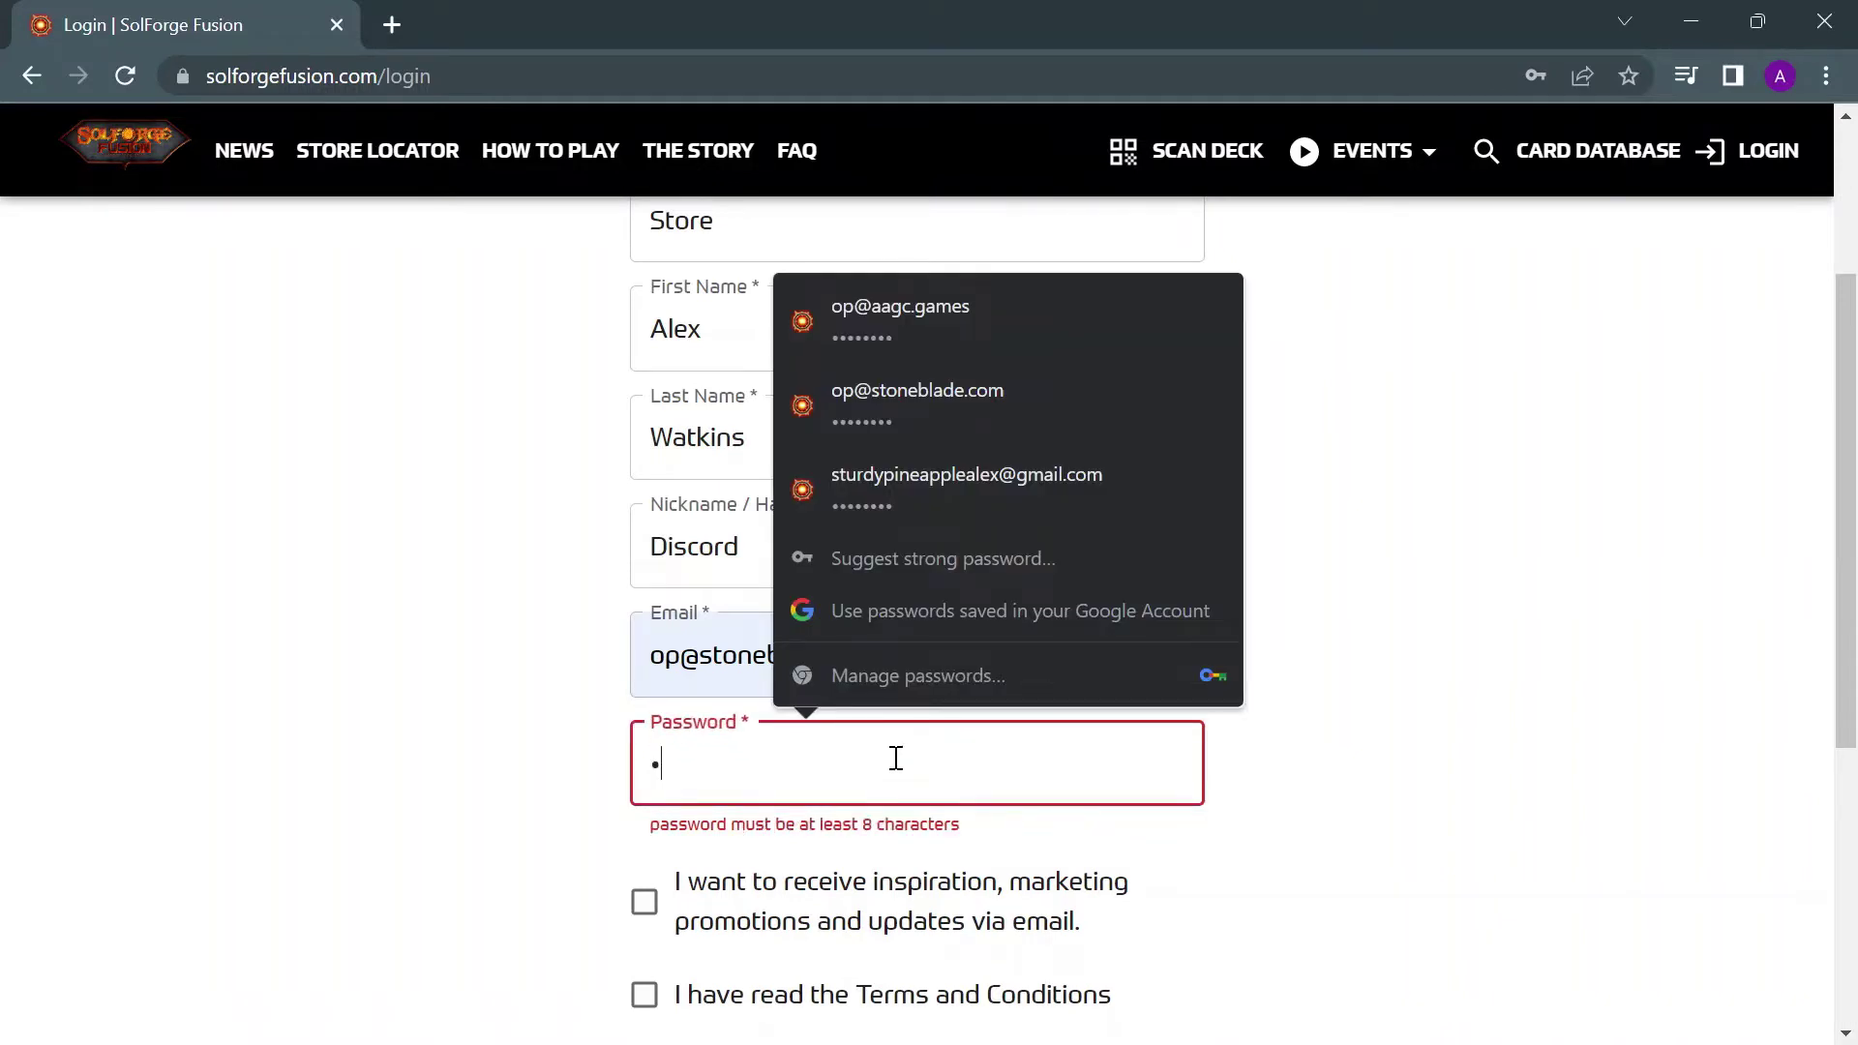
{"action": "key", "text": "BackSpace"}
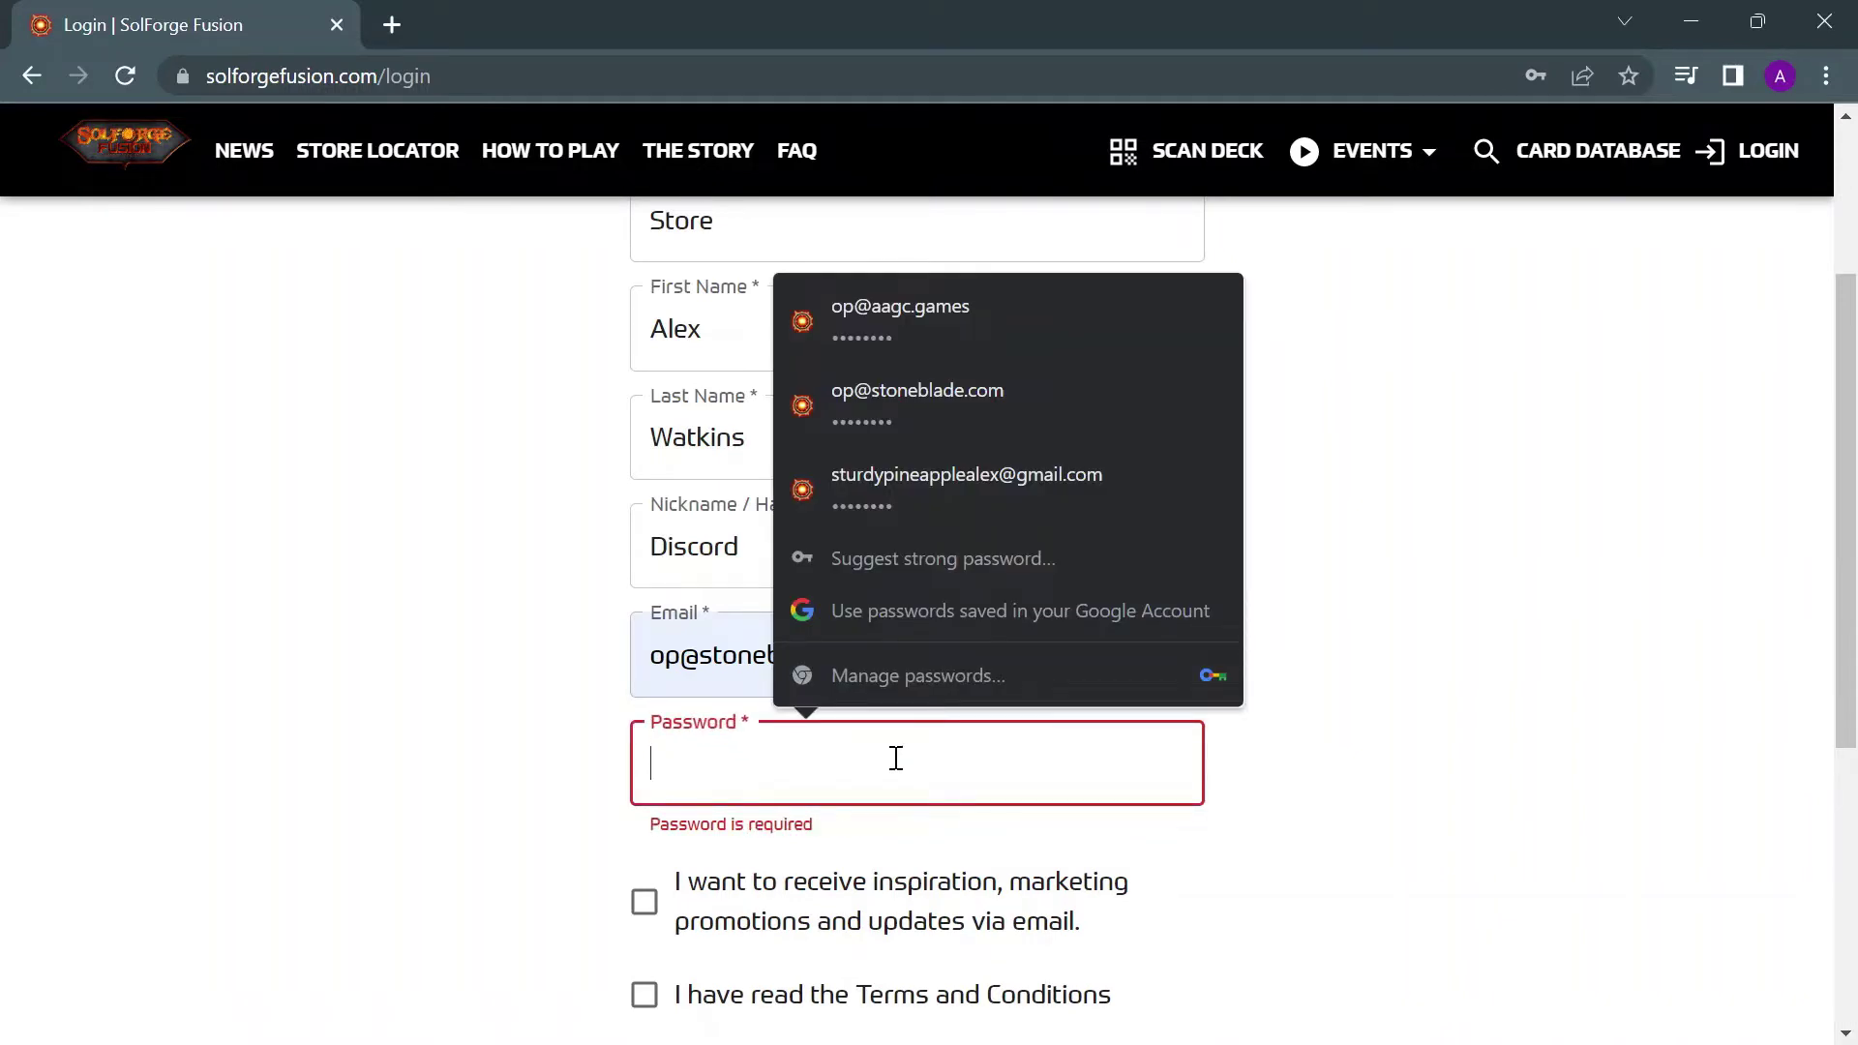
{"action": "type", "text": "••••••••"}
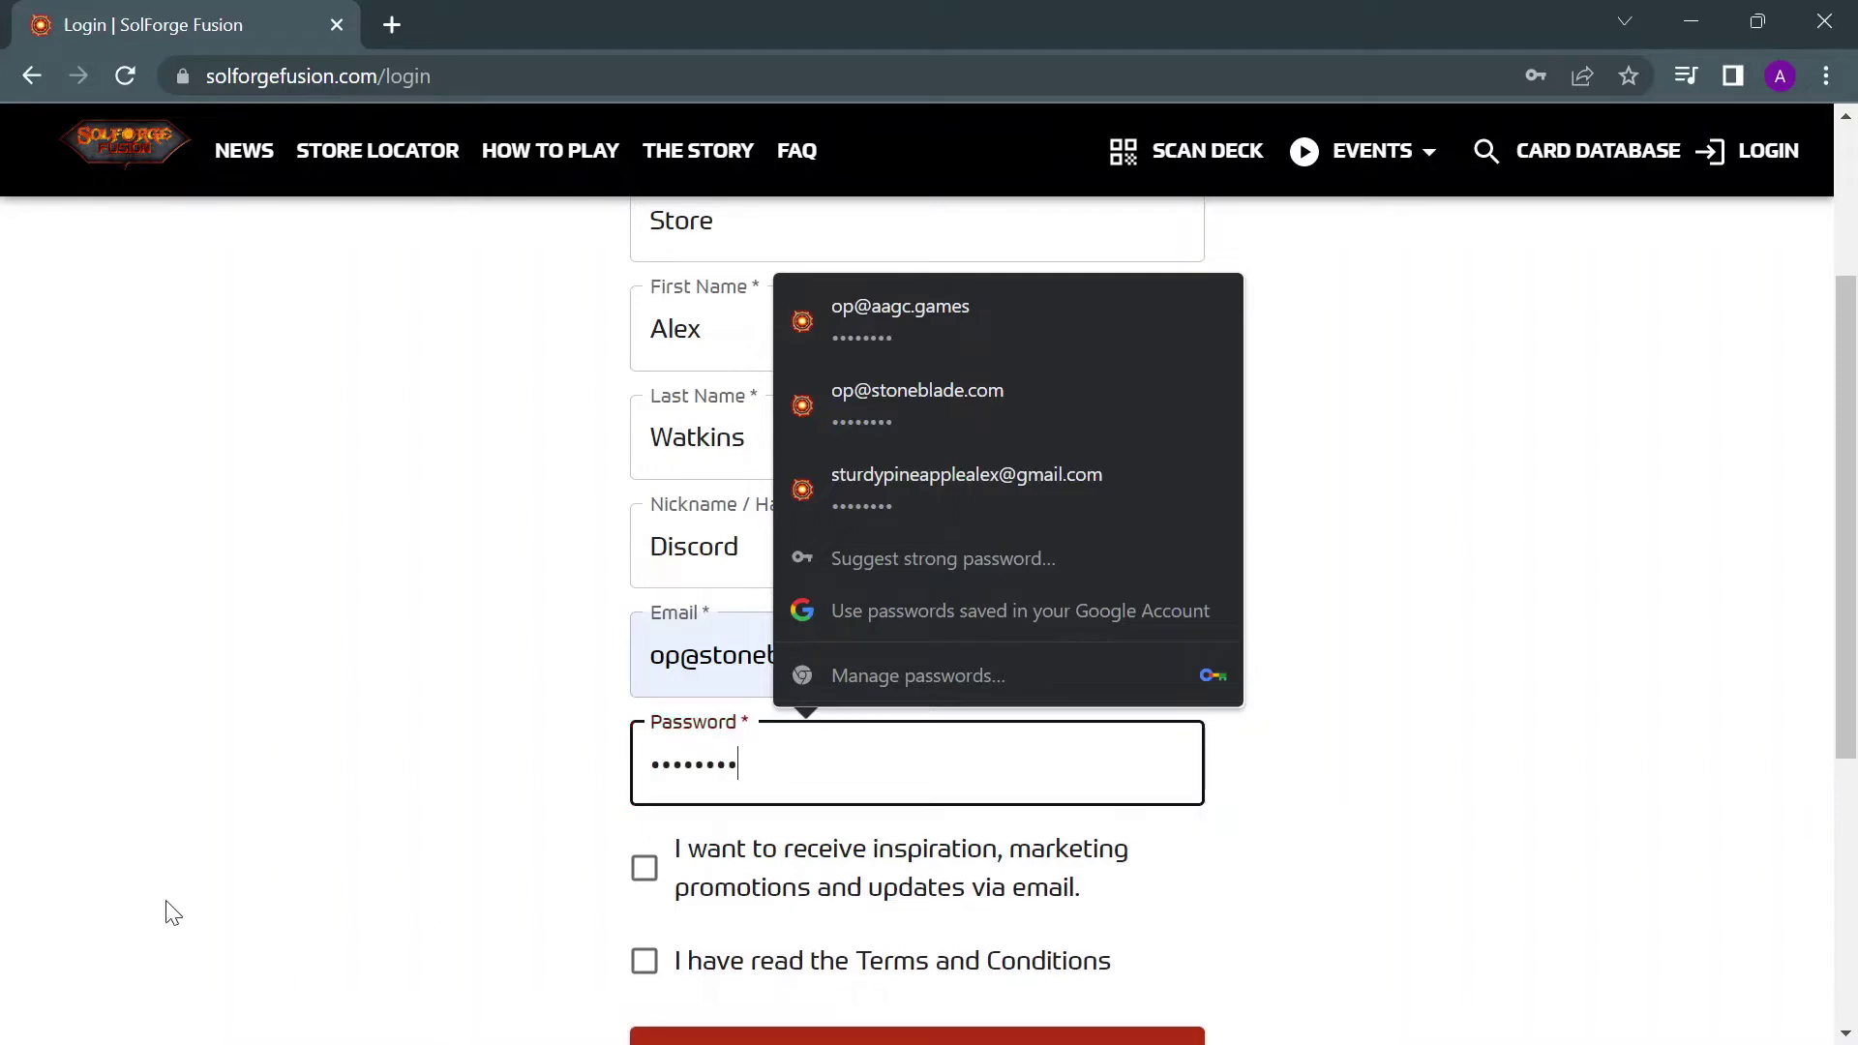
{"action": "left_click", "coordinate": [166, 904]}
Step: Tick the marketing e-mails and Terms and Conditions boxes, then submit the Sign Up form
{"action": "scroll", "coordinate": [910, 936], "scroll_direction": "down", "scroll_amount": 1}
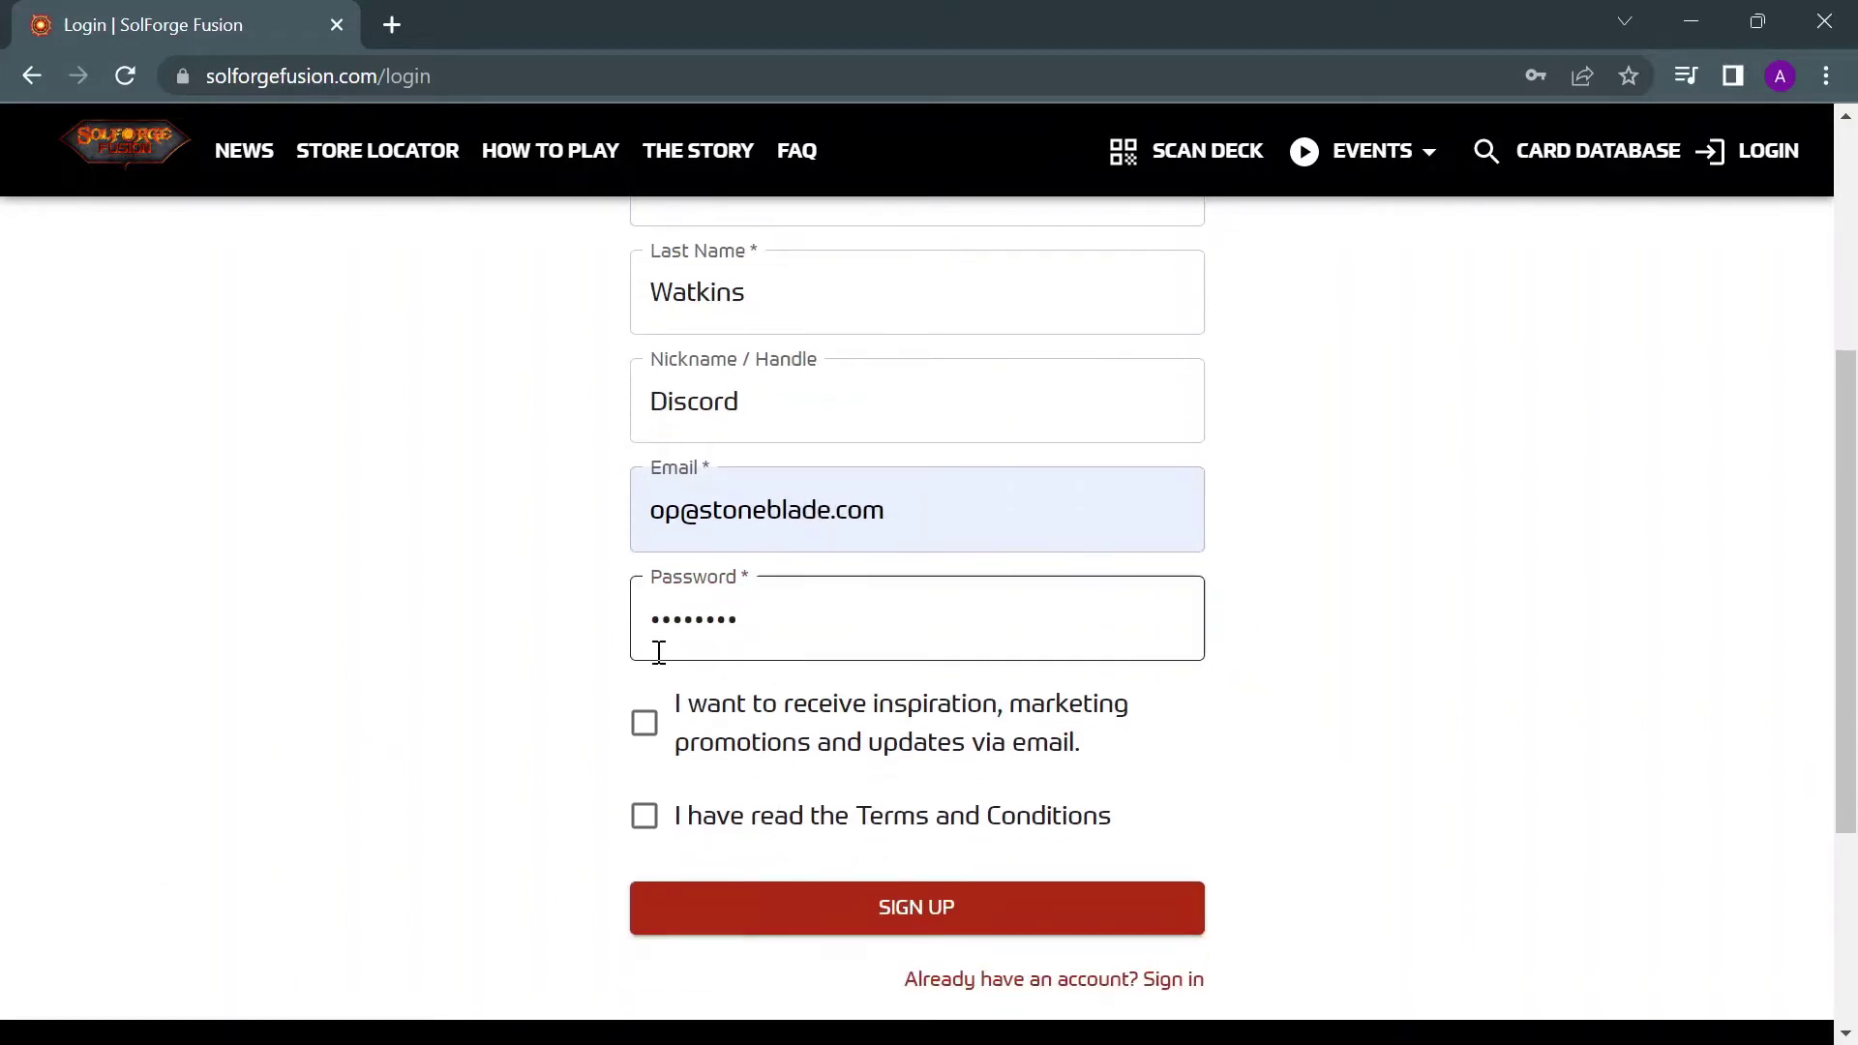
{"action": "scroll", "coordinate": [576, 765], "scroll_direction": "down", "scroll_amount": 1}
{"action": "scroll", "coordinate": [580, 767], "scroll_direction": "down", "scroll_amount": 2}
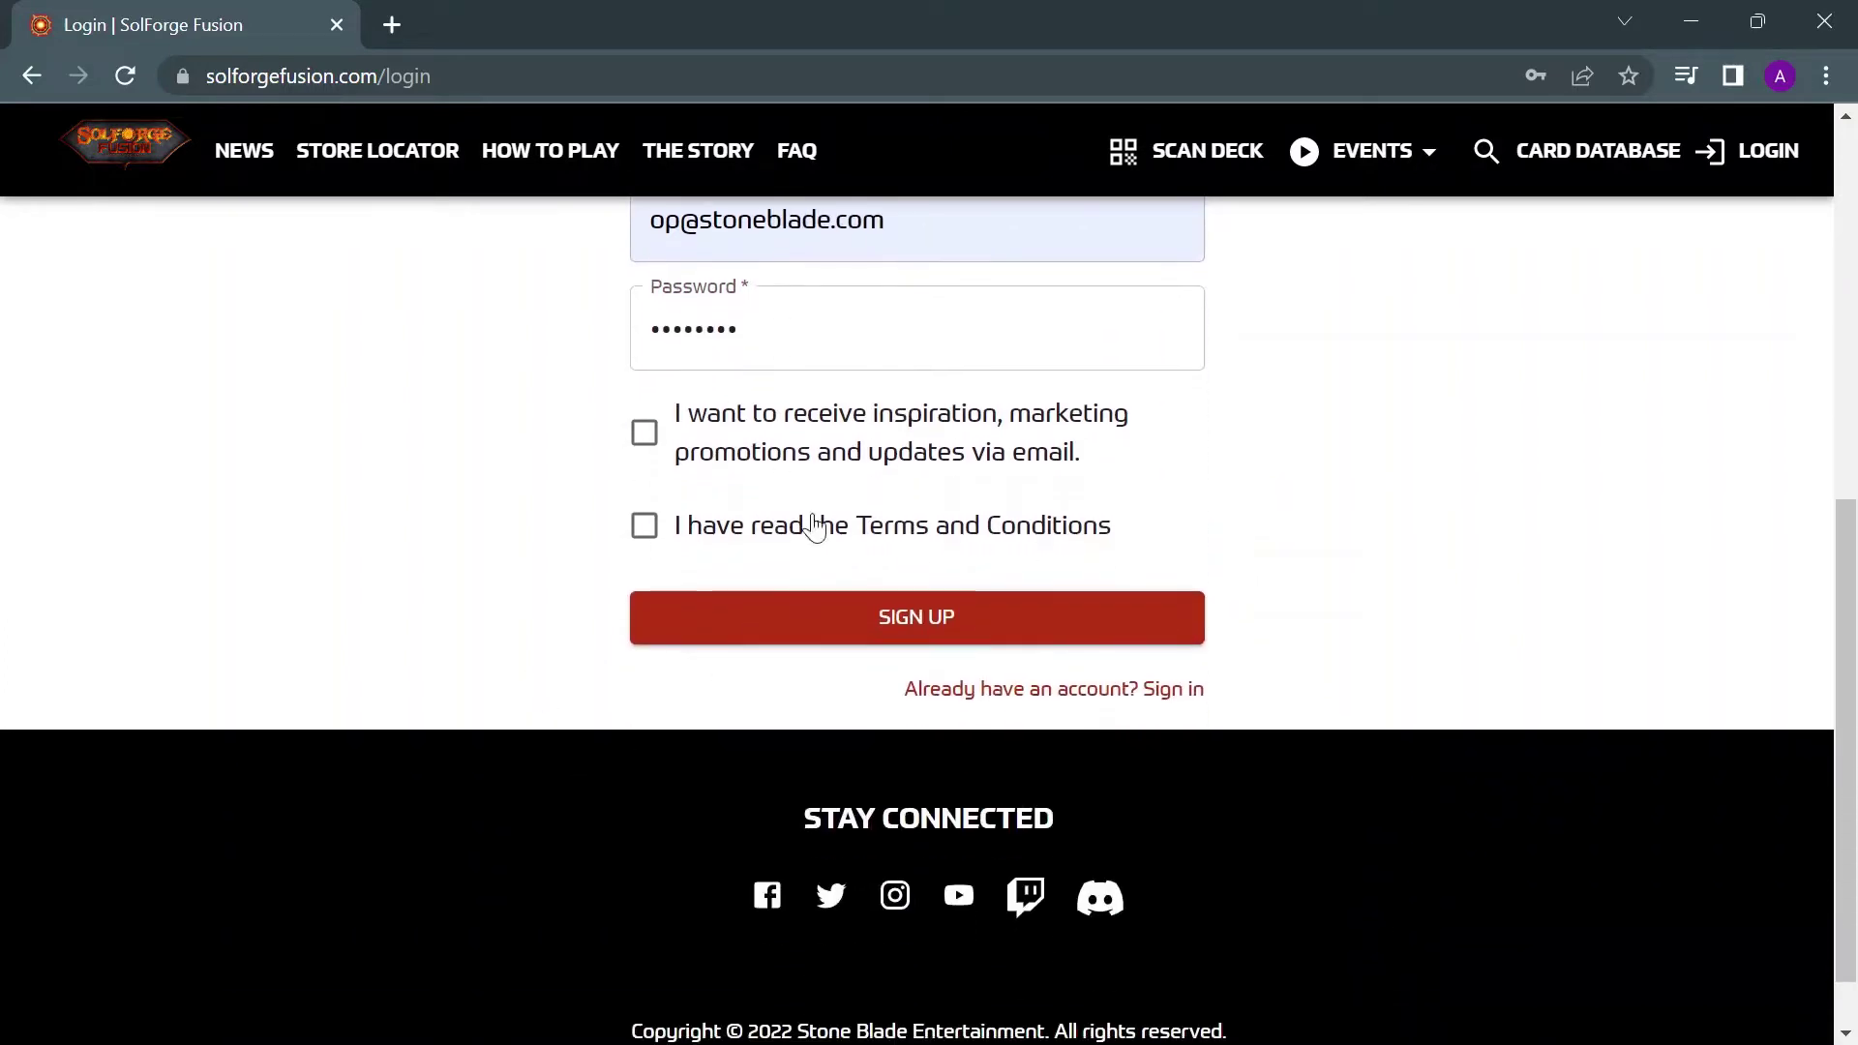
{"action": "left_click", "coordinate": [644, 434]}
{"action": "scroll", "coordinate": [1020, 365], "scroll_direction": "down", "scroll_amount": 1}
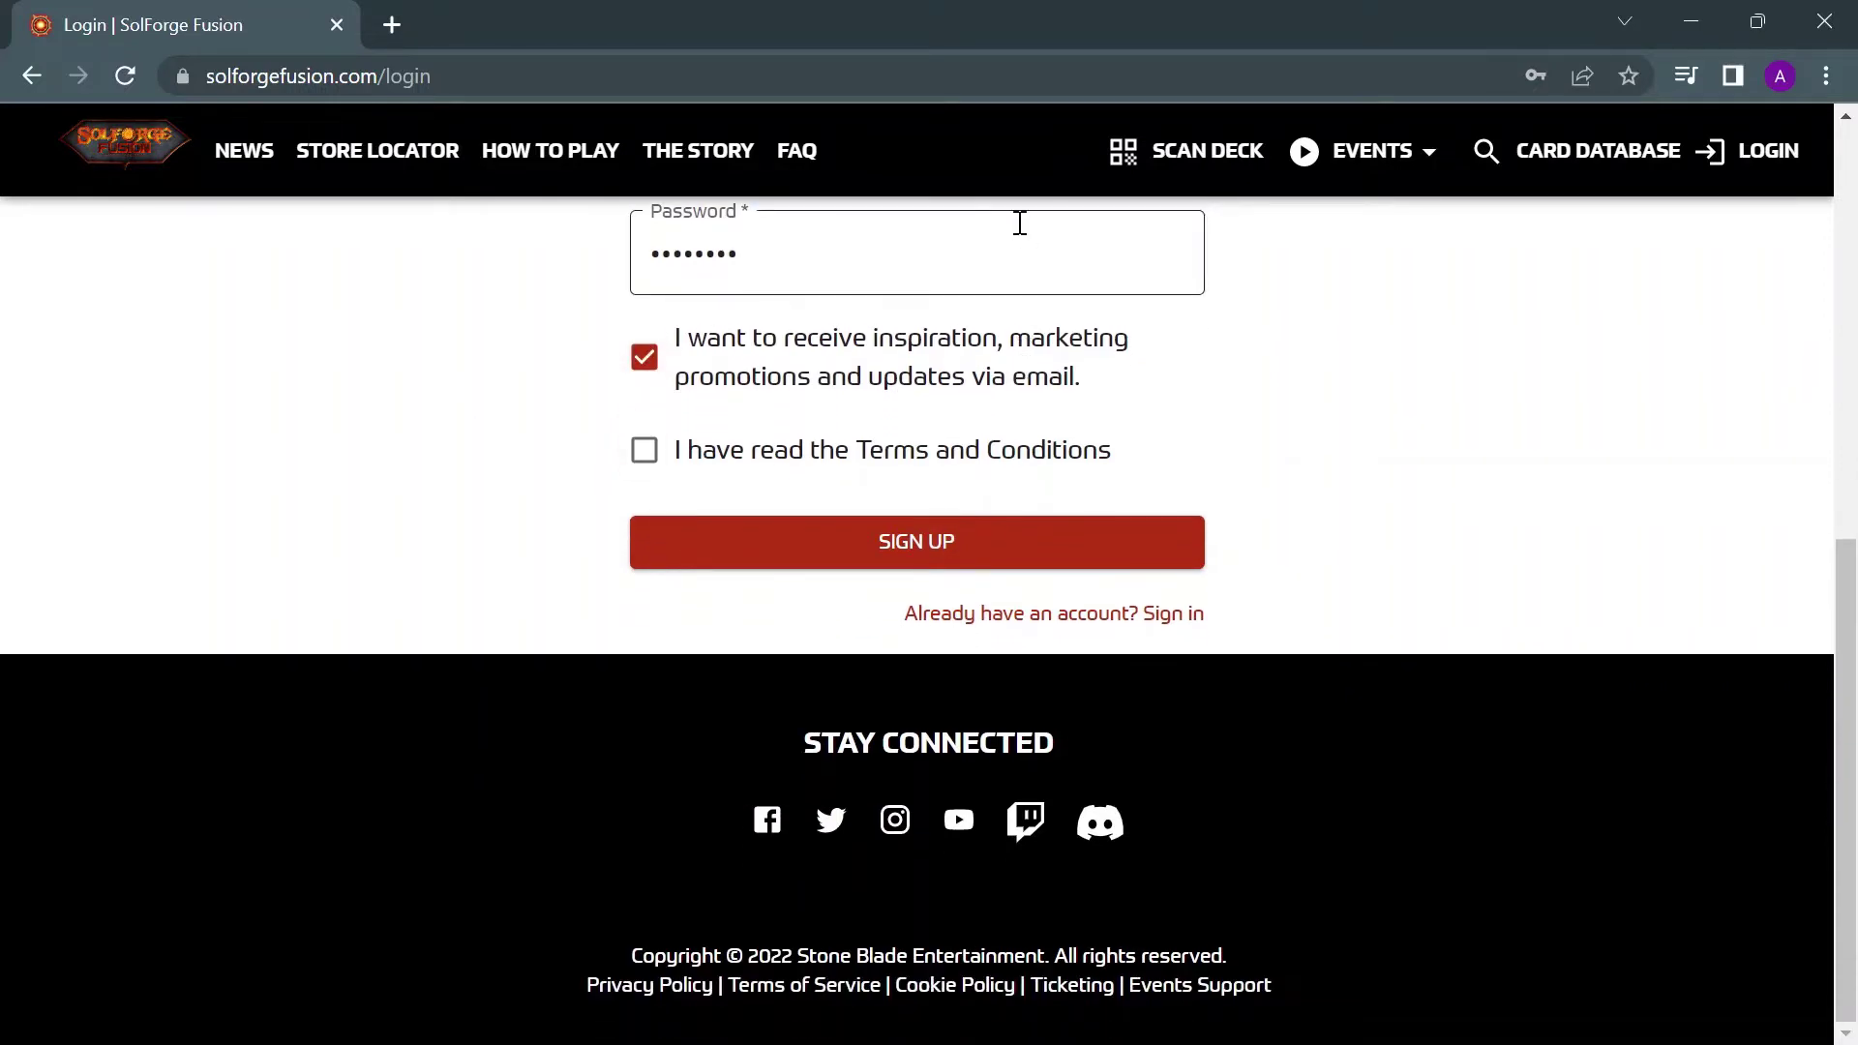
{"action": "left_click", "coordinate": [649, 455]}
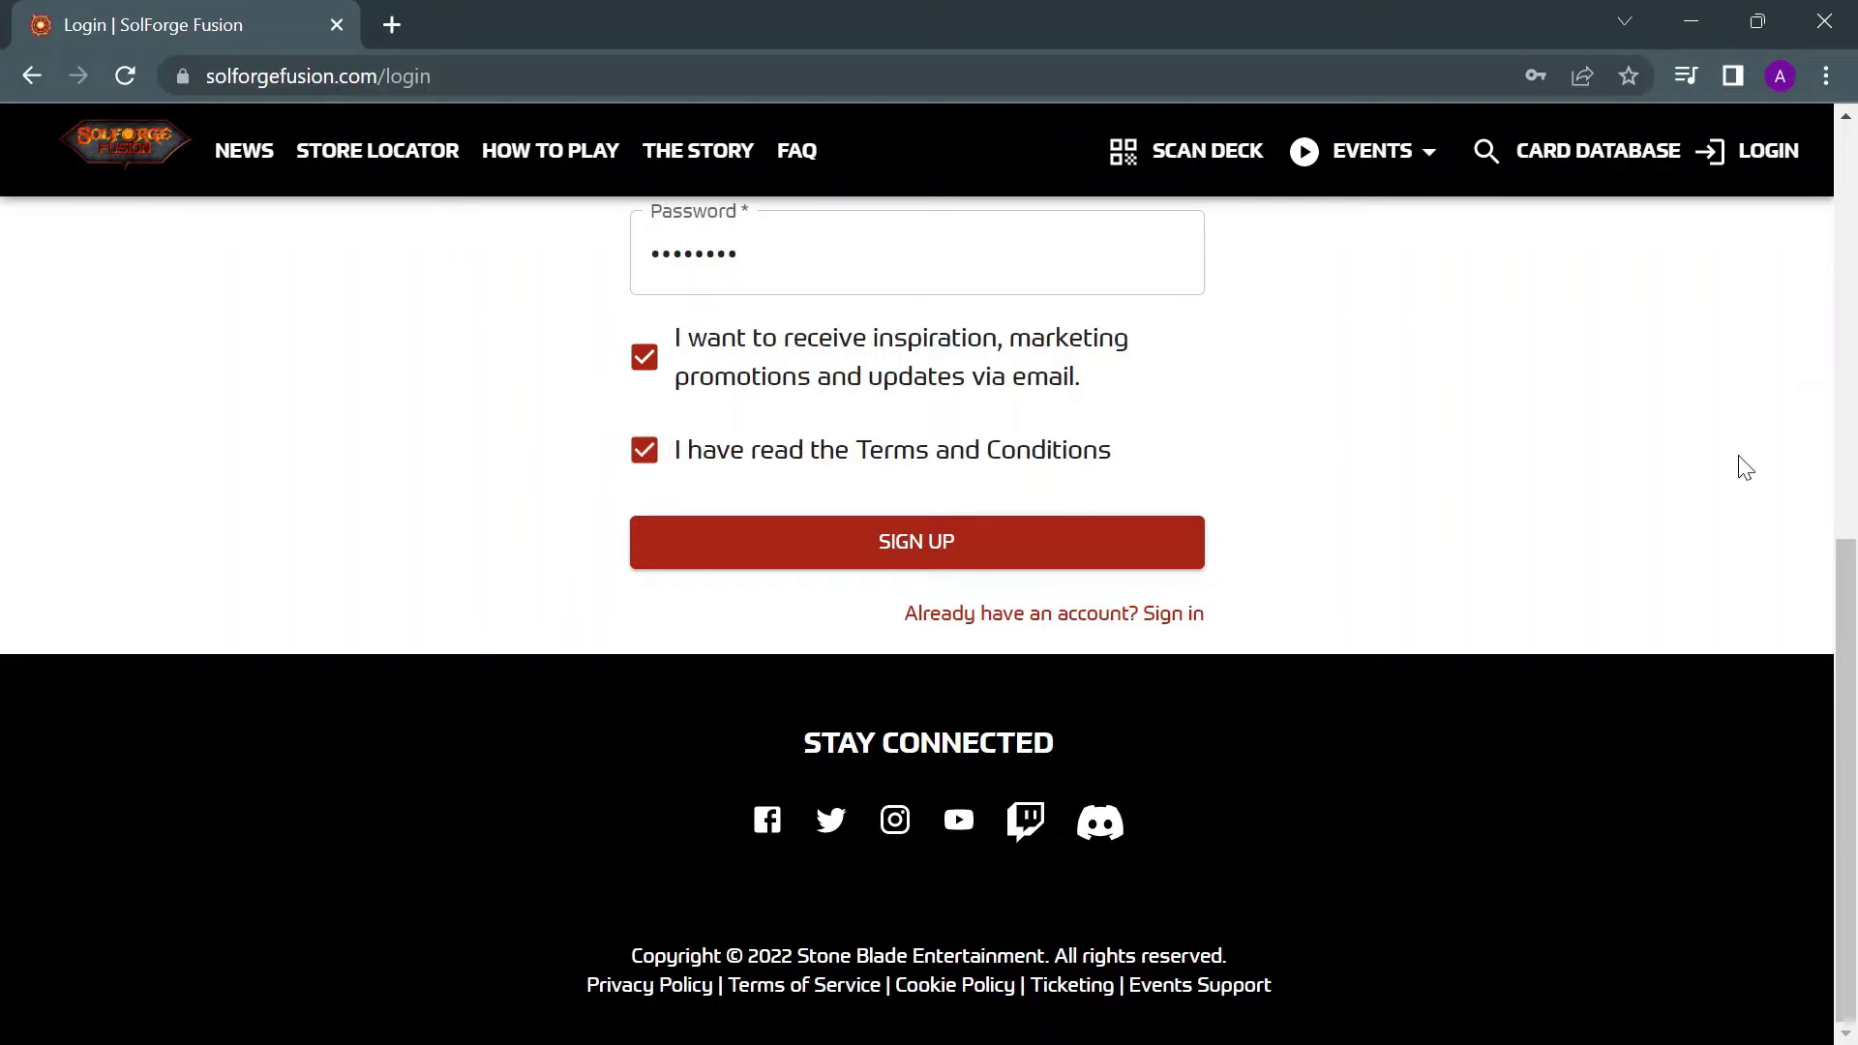
{"action": "key", "text": "Return"}
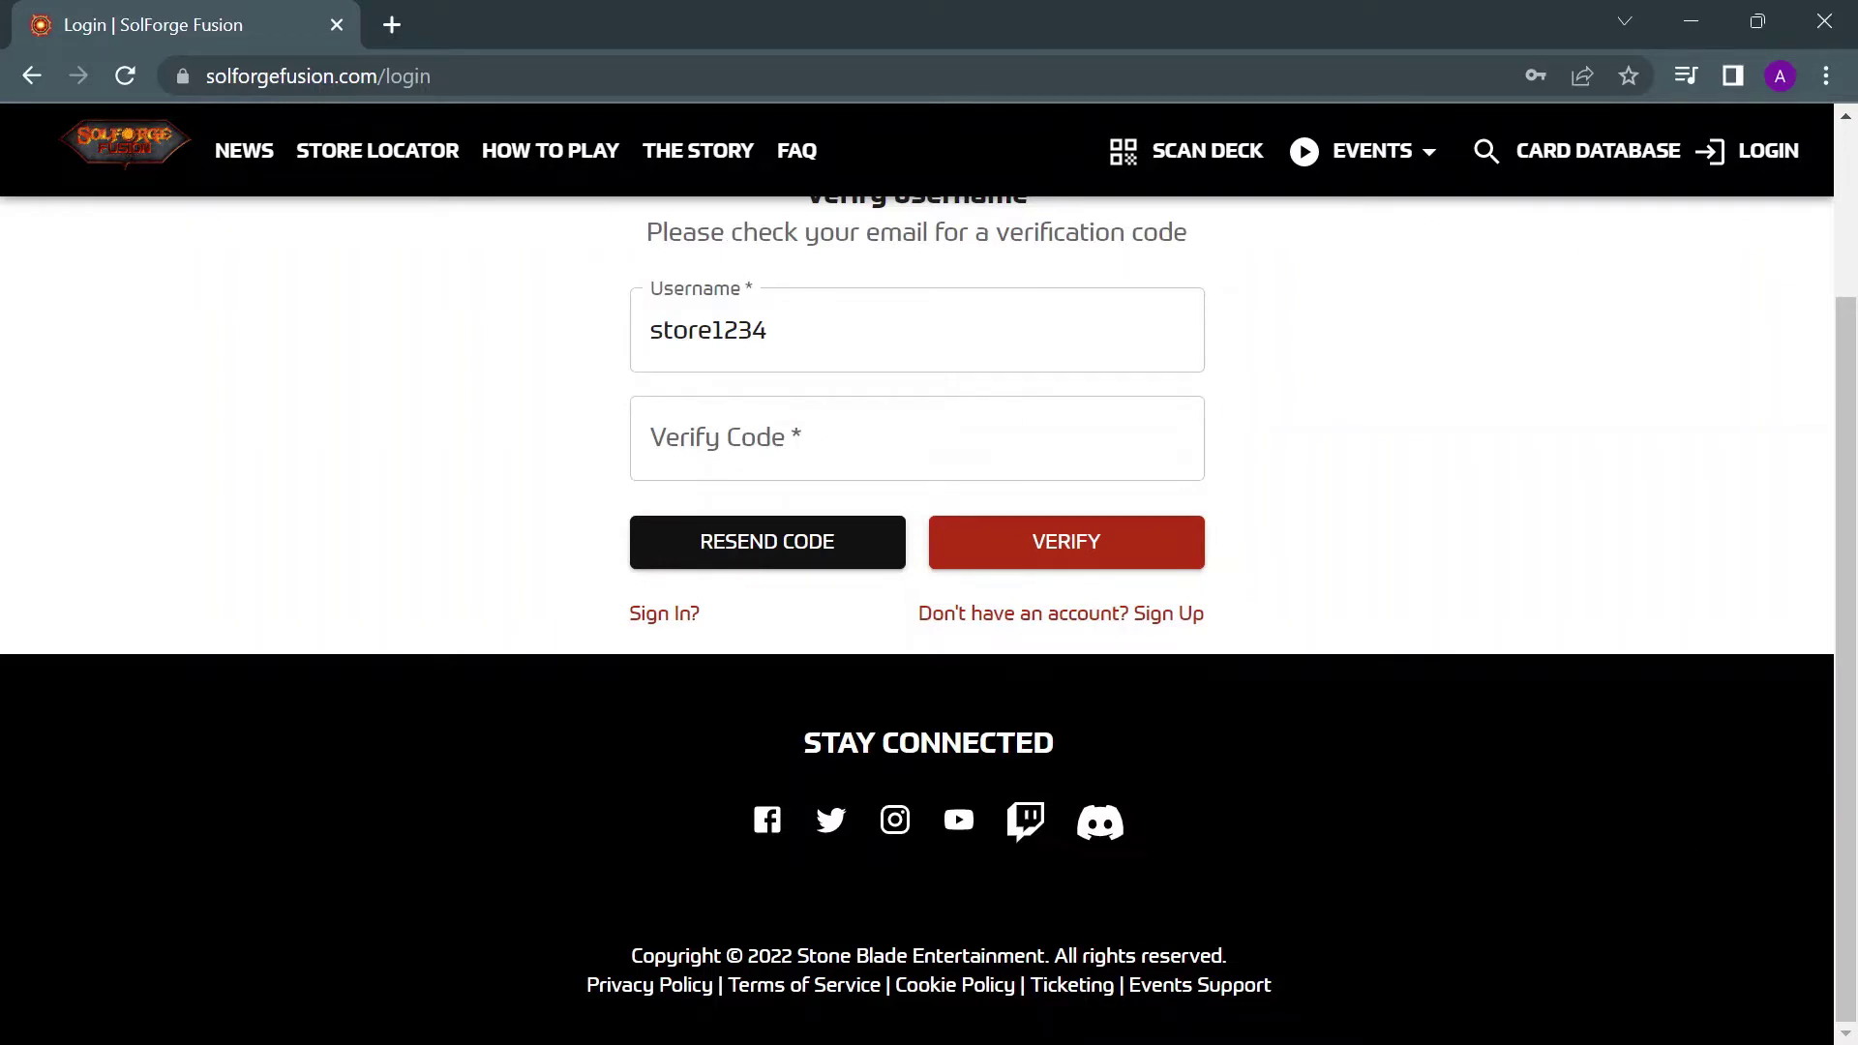
Step: Paste the e-mailed verification code and verify the new account
{"action": "left_click", "coordinate": [1059, 459]}
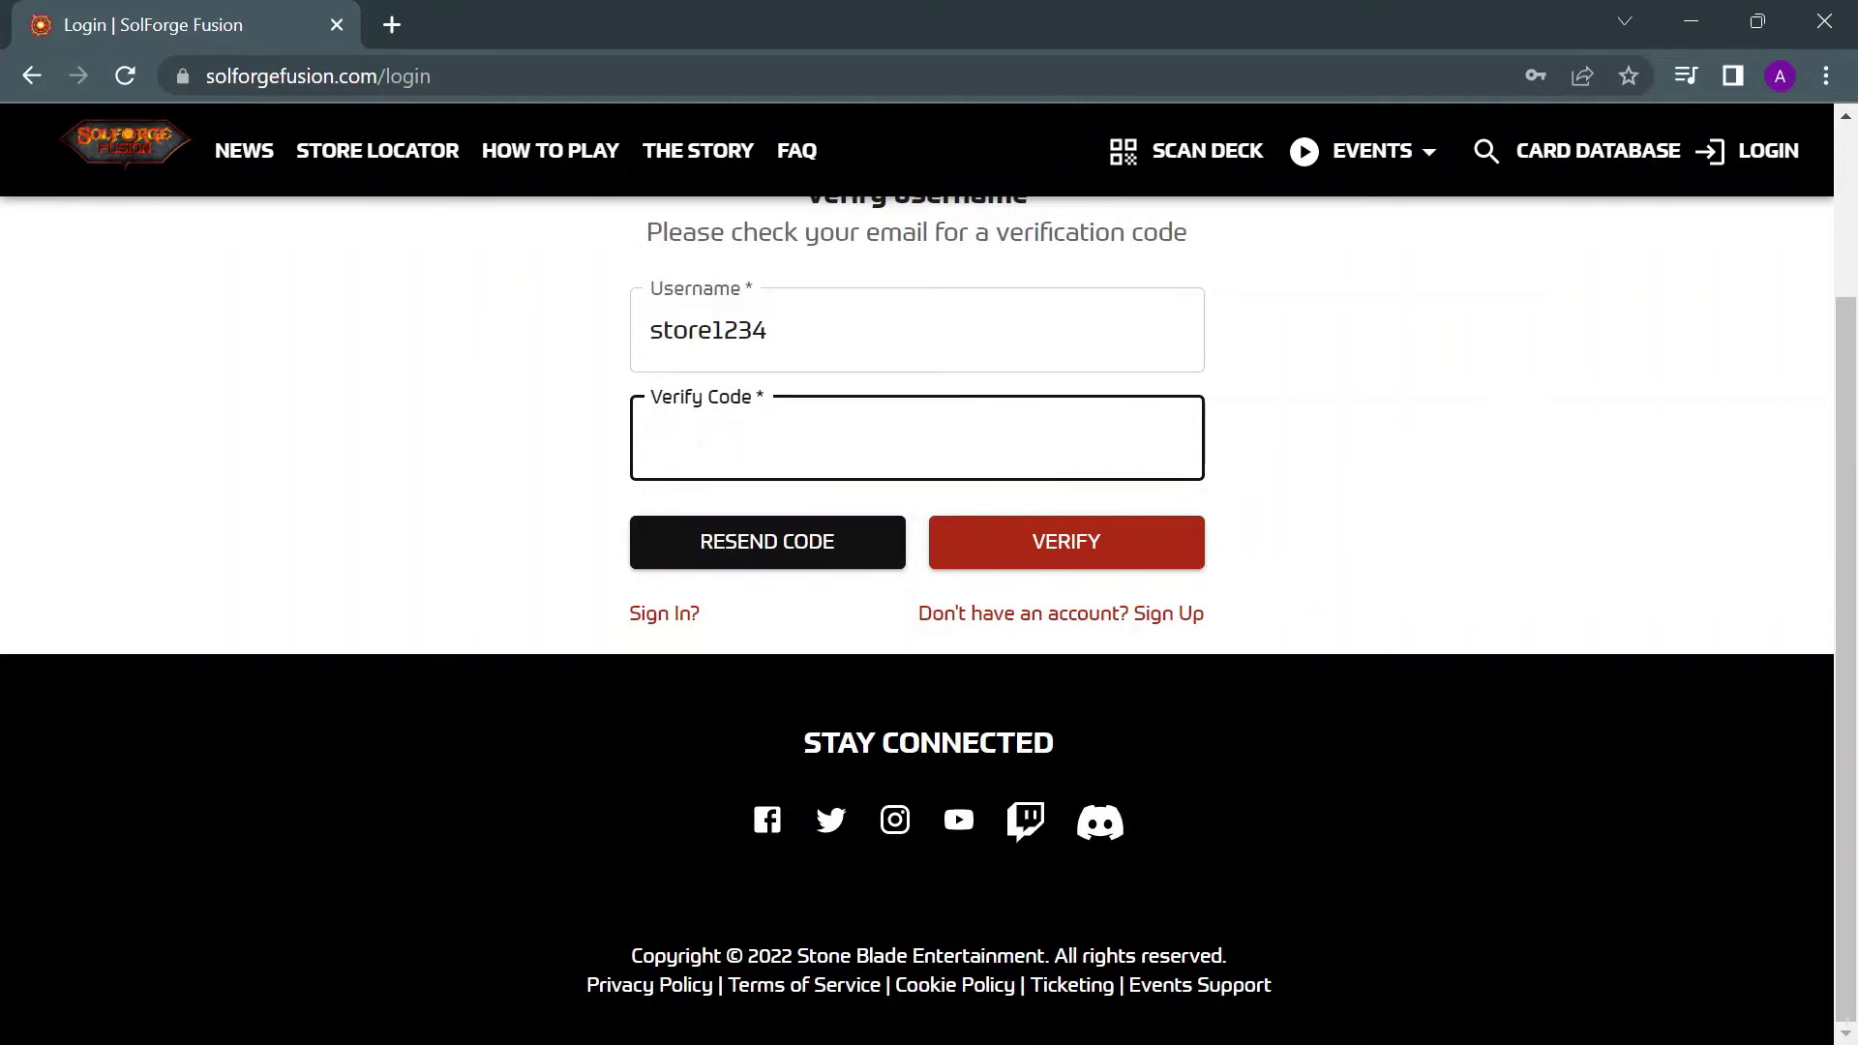
{"action": "left_click", "coordinate": [1061, 539]}
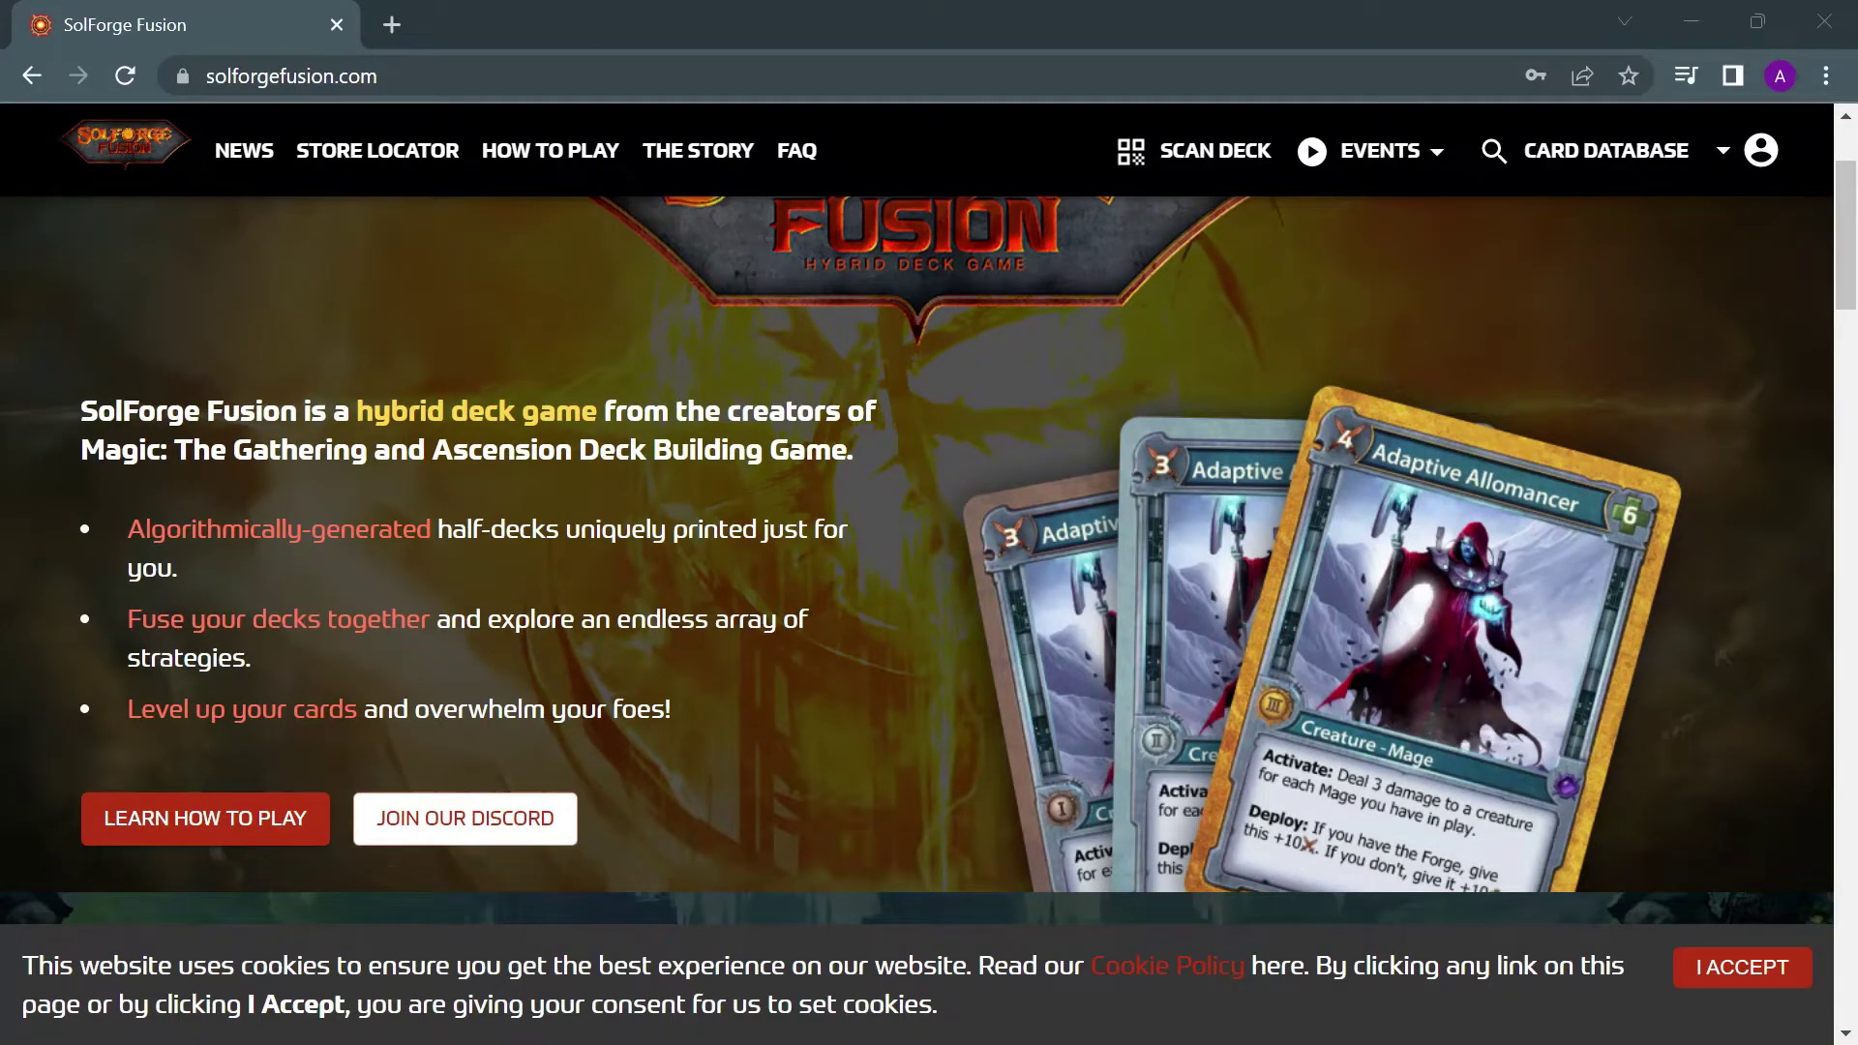
Step: Accept the cookie notice and go to Account Settings' Organizations tab
{"action": "left_click", "coordinate": [1763, 965]}
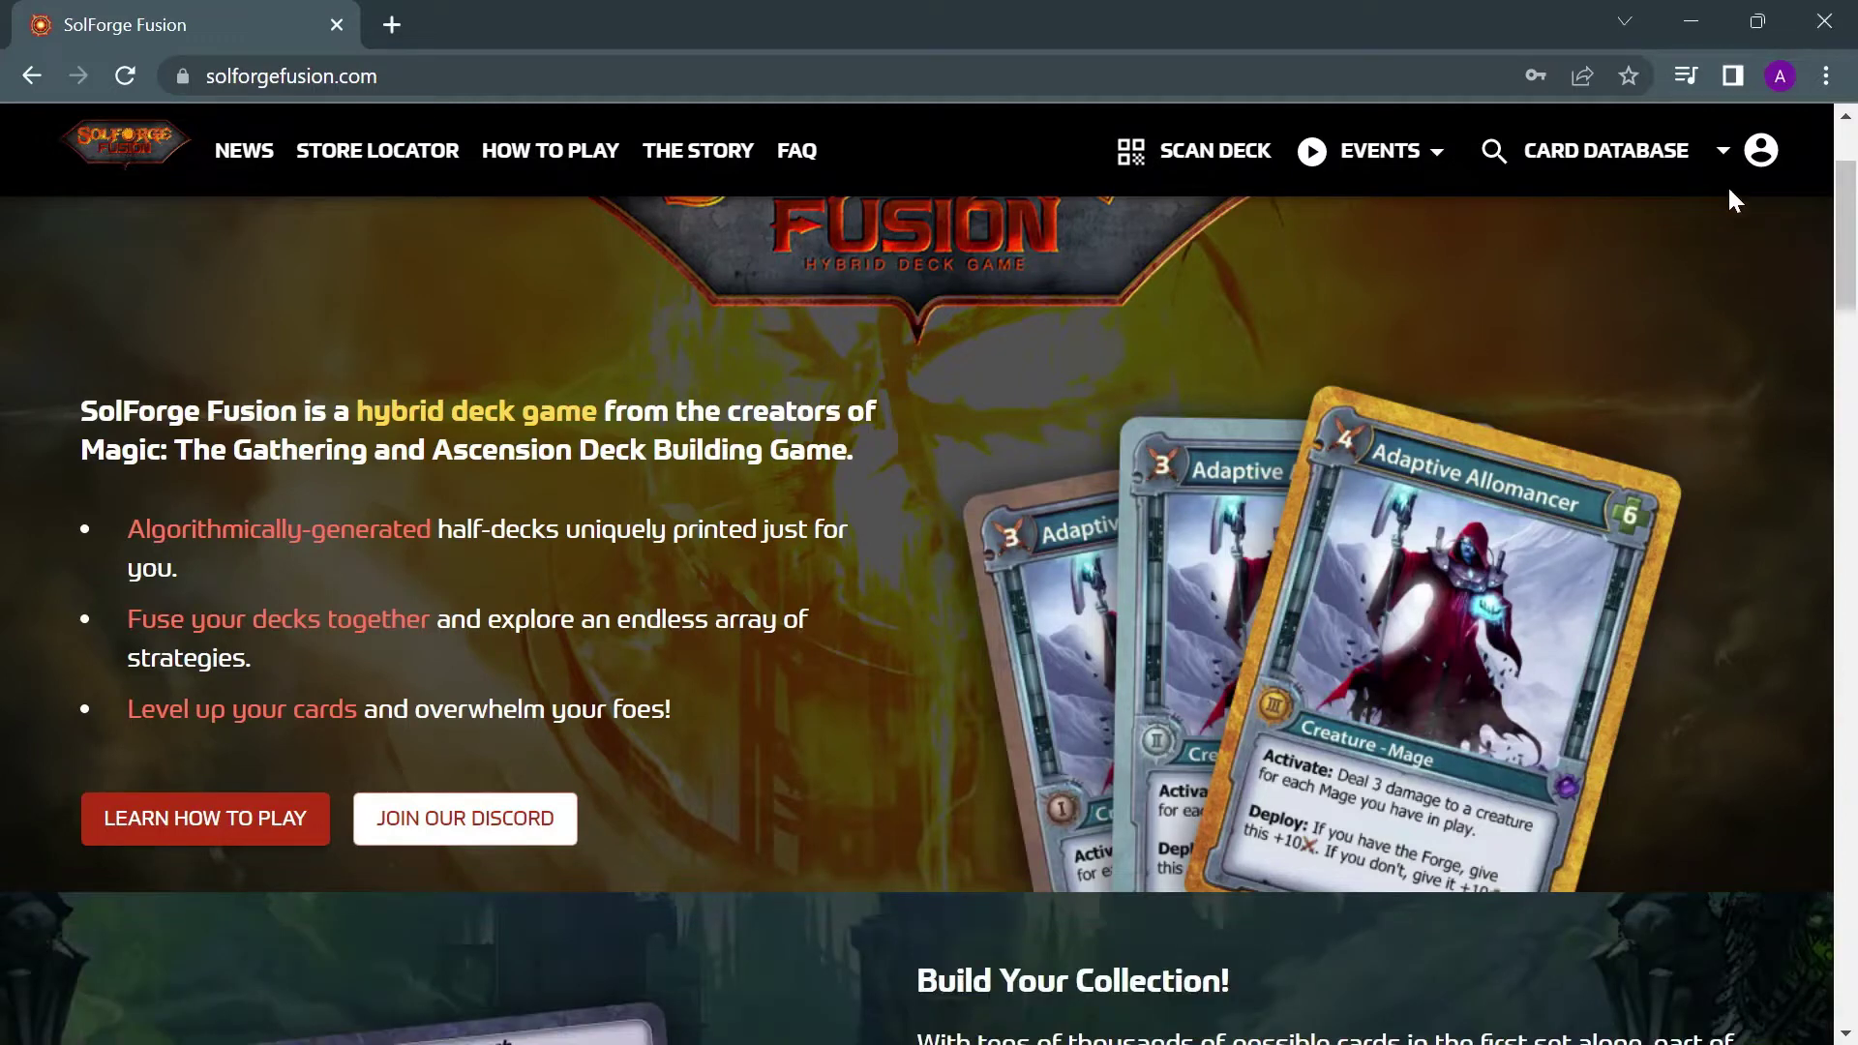
{"action": "left_click", "coordinate": [1725, 155]}
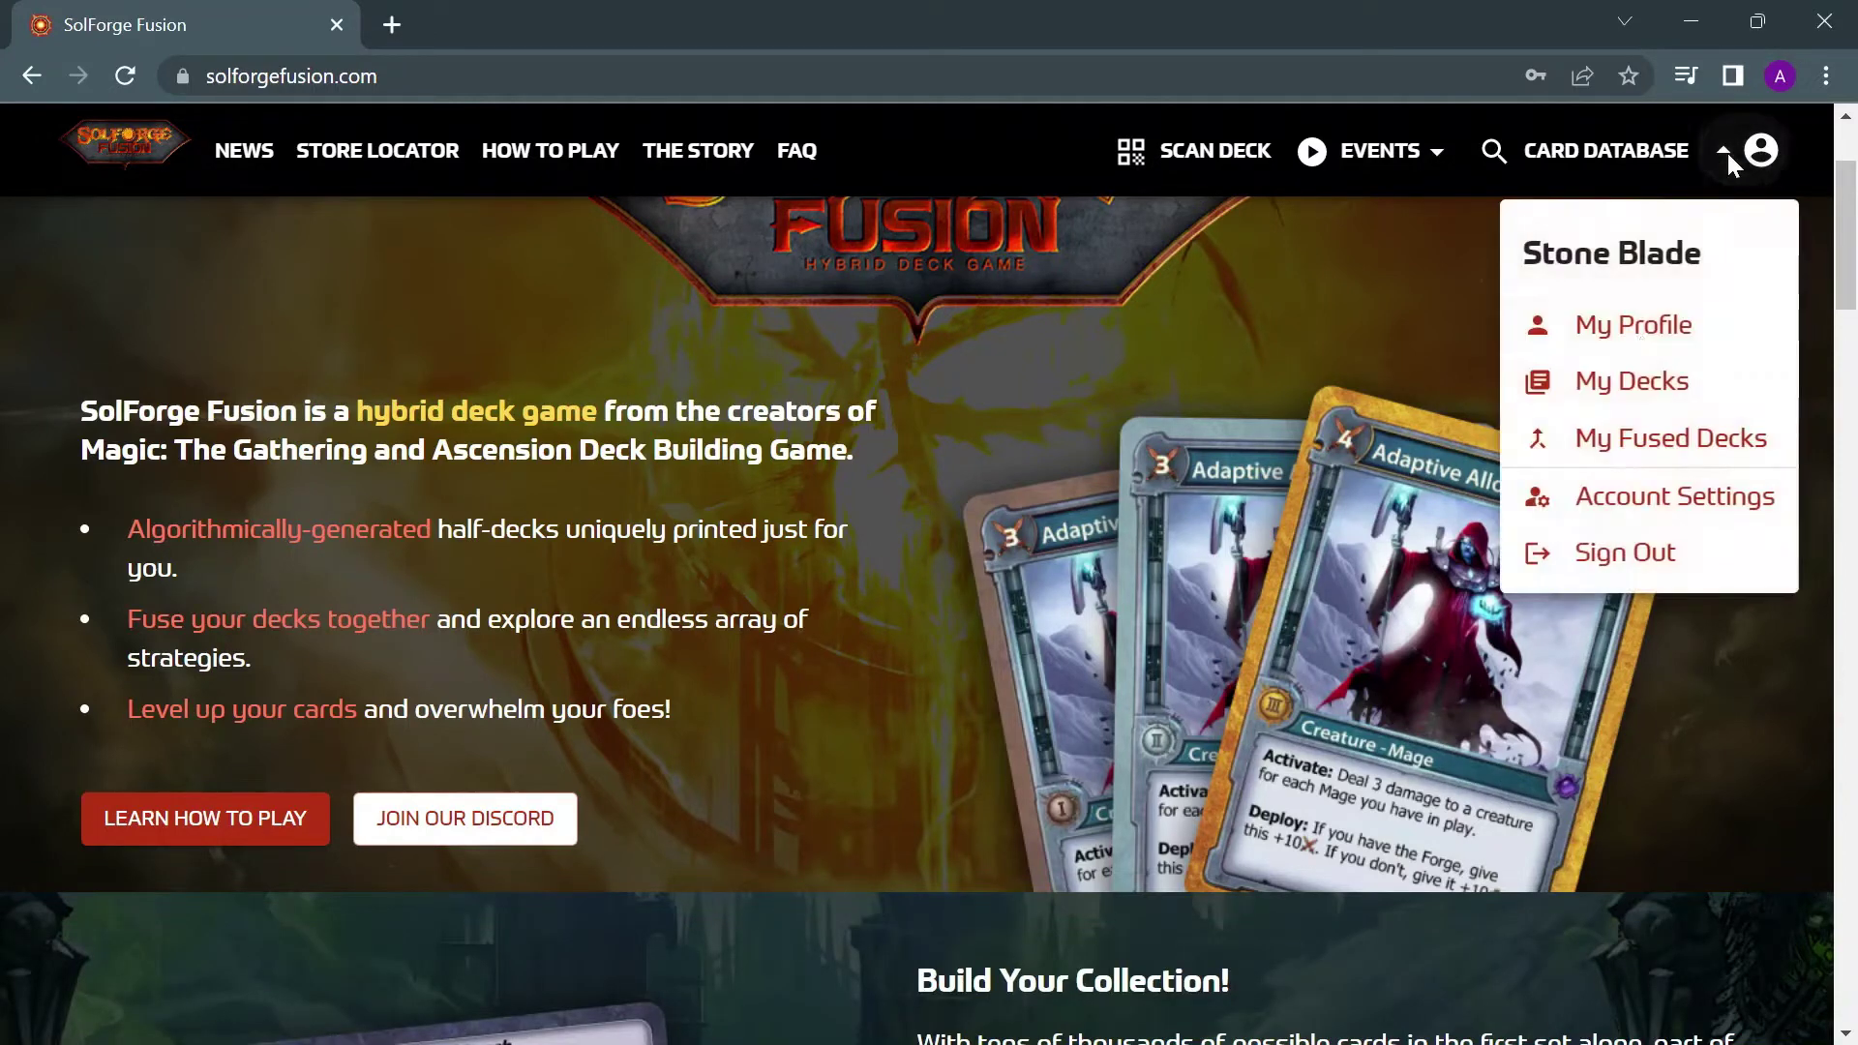
{"action": "left_click", "coordinate": [1606, 504]}
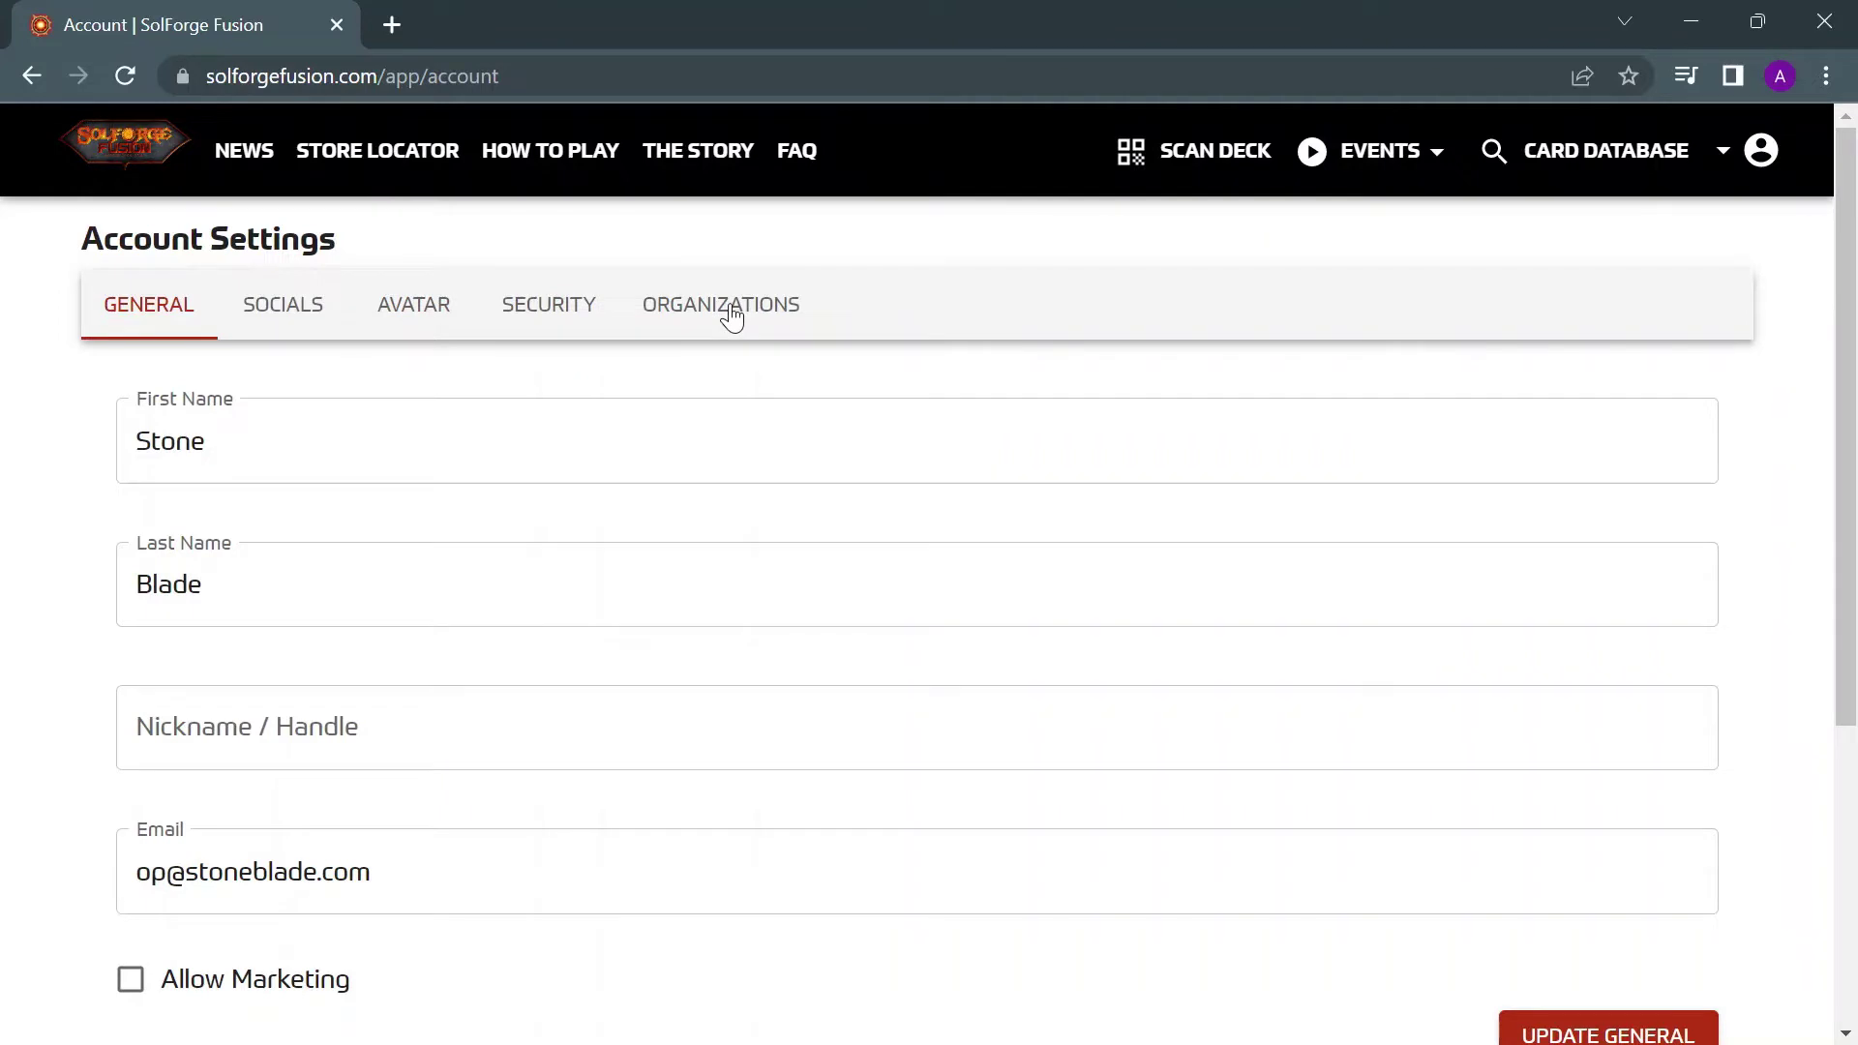
{"action": "left_click", "coordinate": [731, 318]}
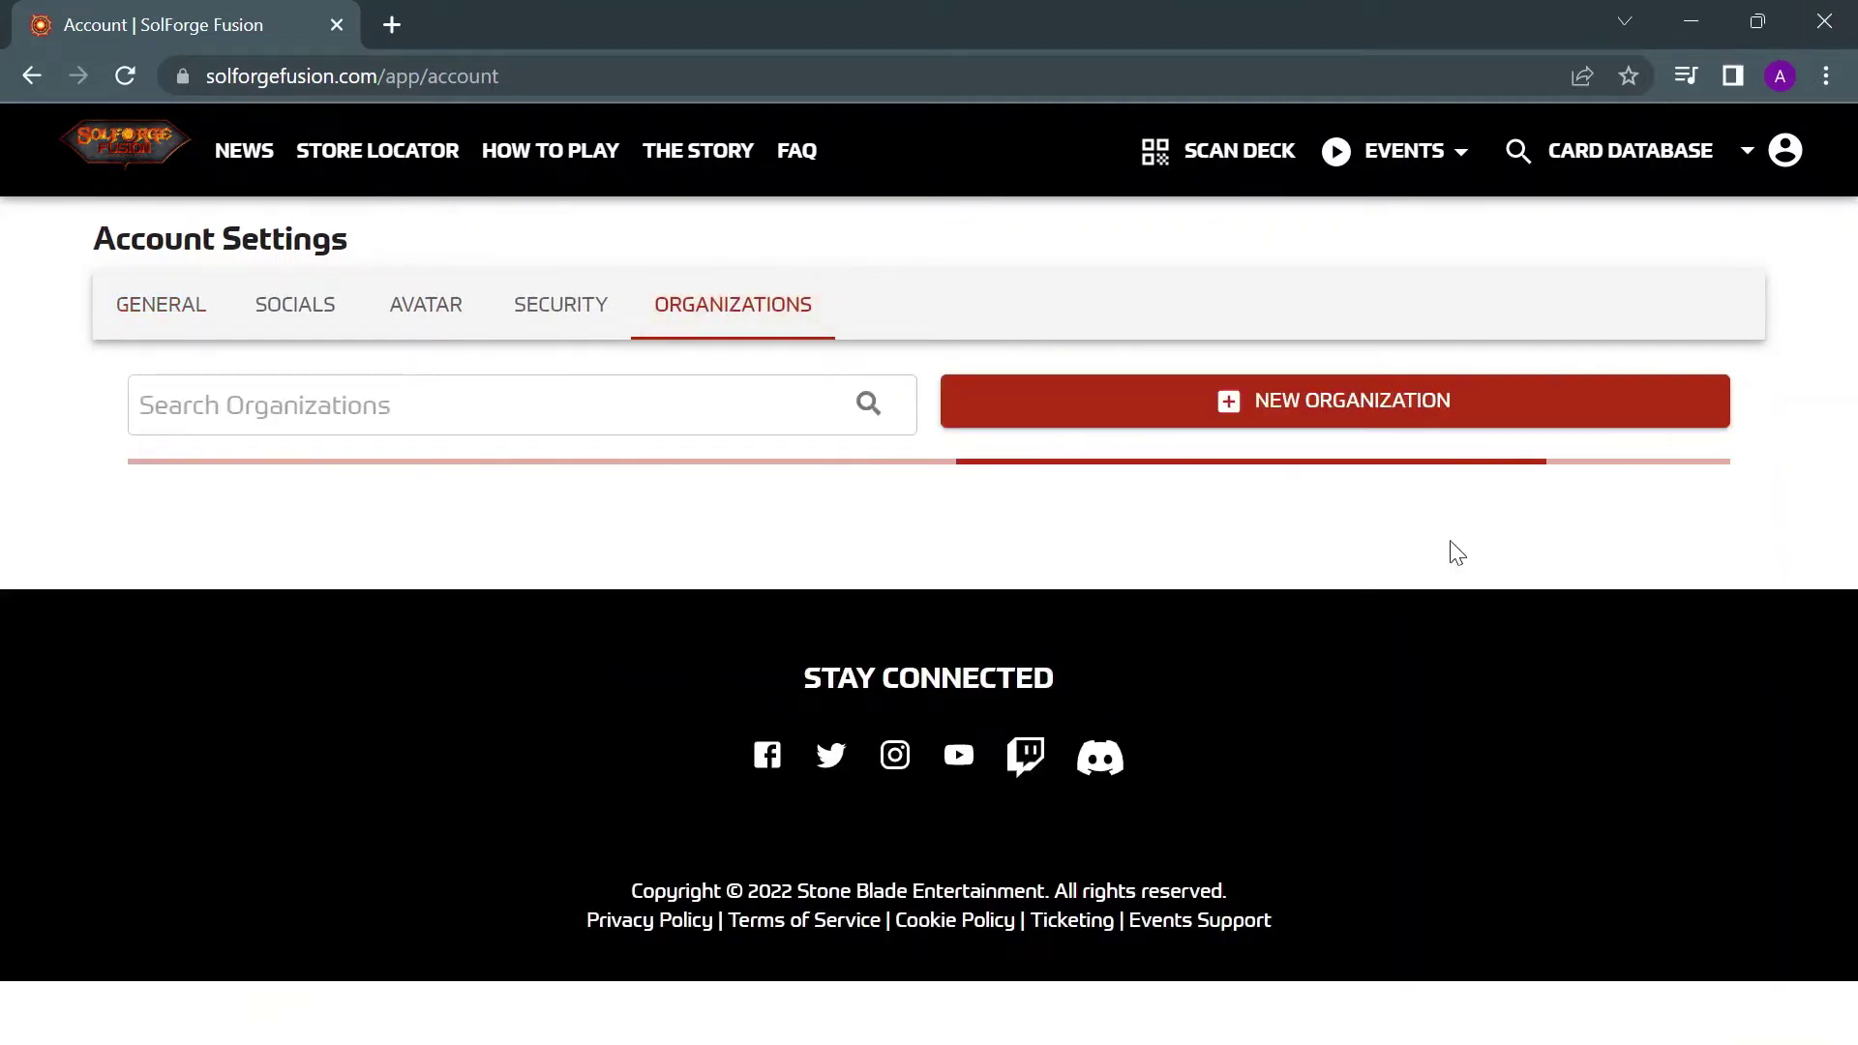
Step: Start a new organization, close the banner upload without changes, and scroll to its details fields
{"action": "left_click", "coordinate": [1390, 397]}
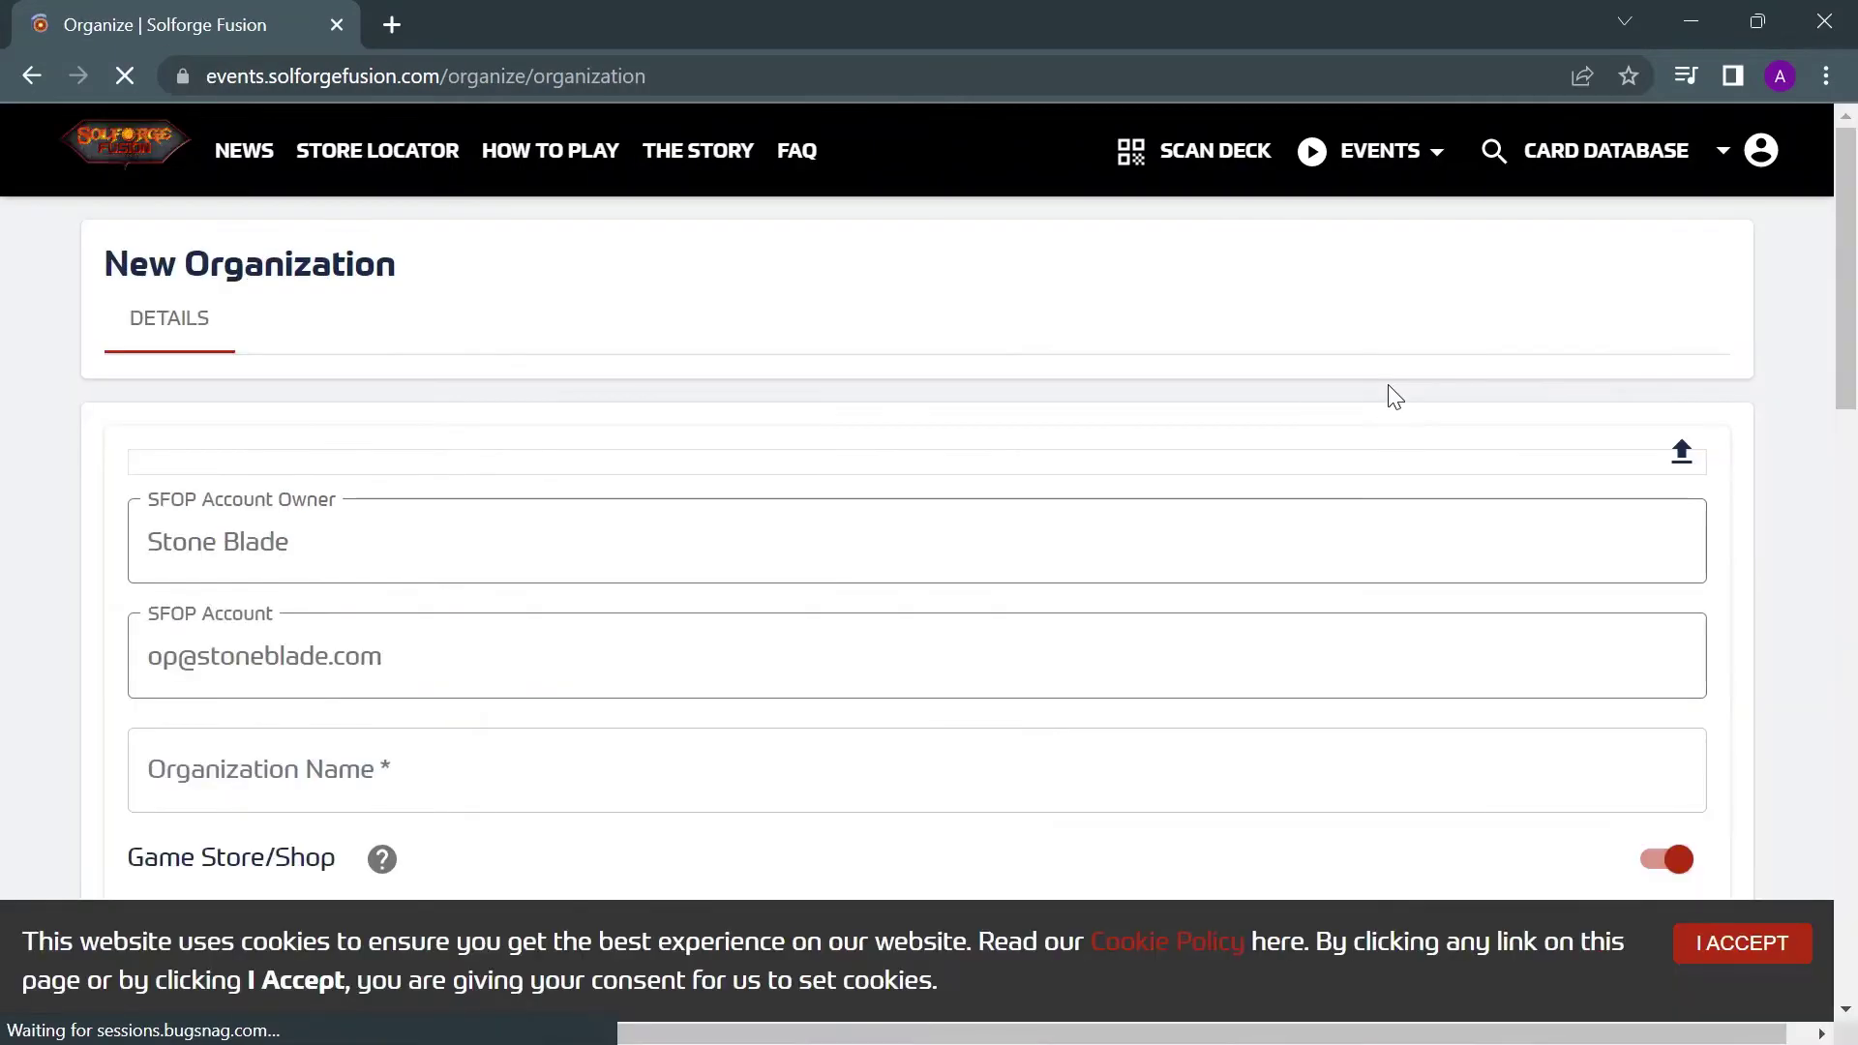
{"action": "scroll", "coordinate": [1733, 426], "scroll_direction": "down", "scroll_amount": 5}
{"action": "scroll", "coordinate": [1733, 427], "scroll_direction": "up", "scroll_amount": 5}
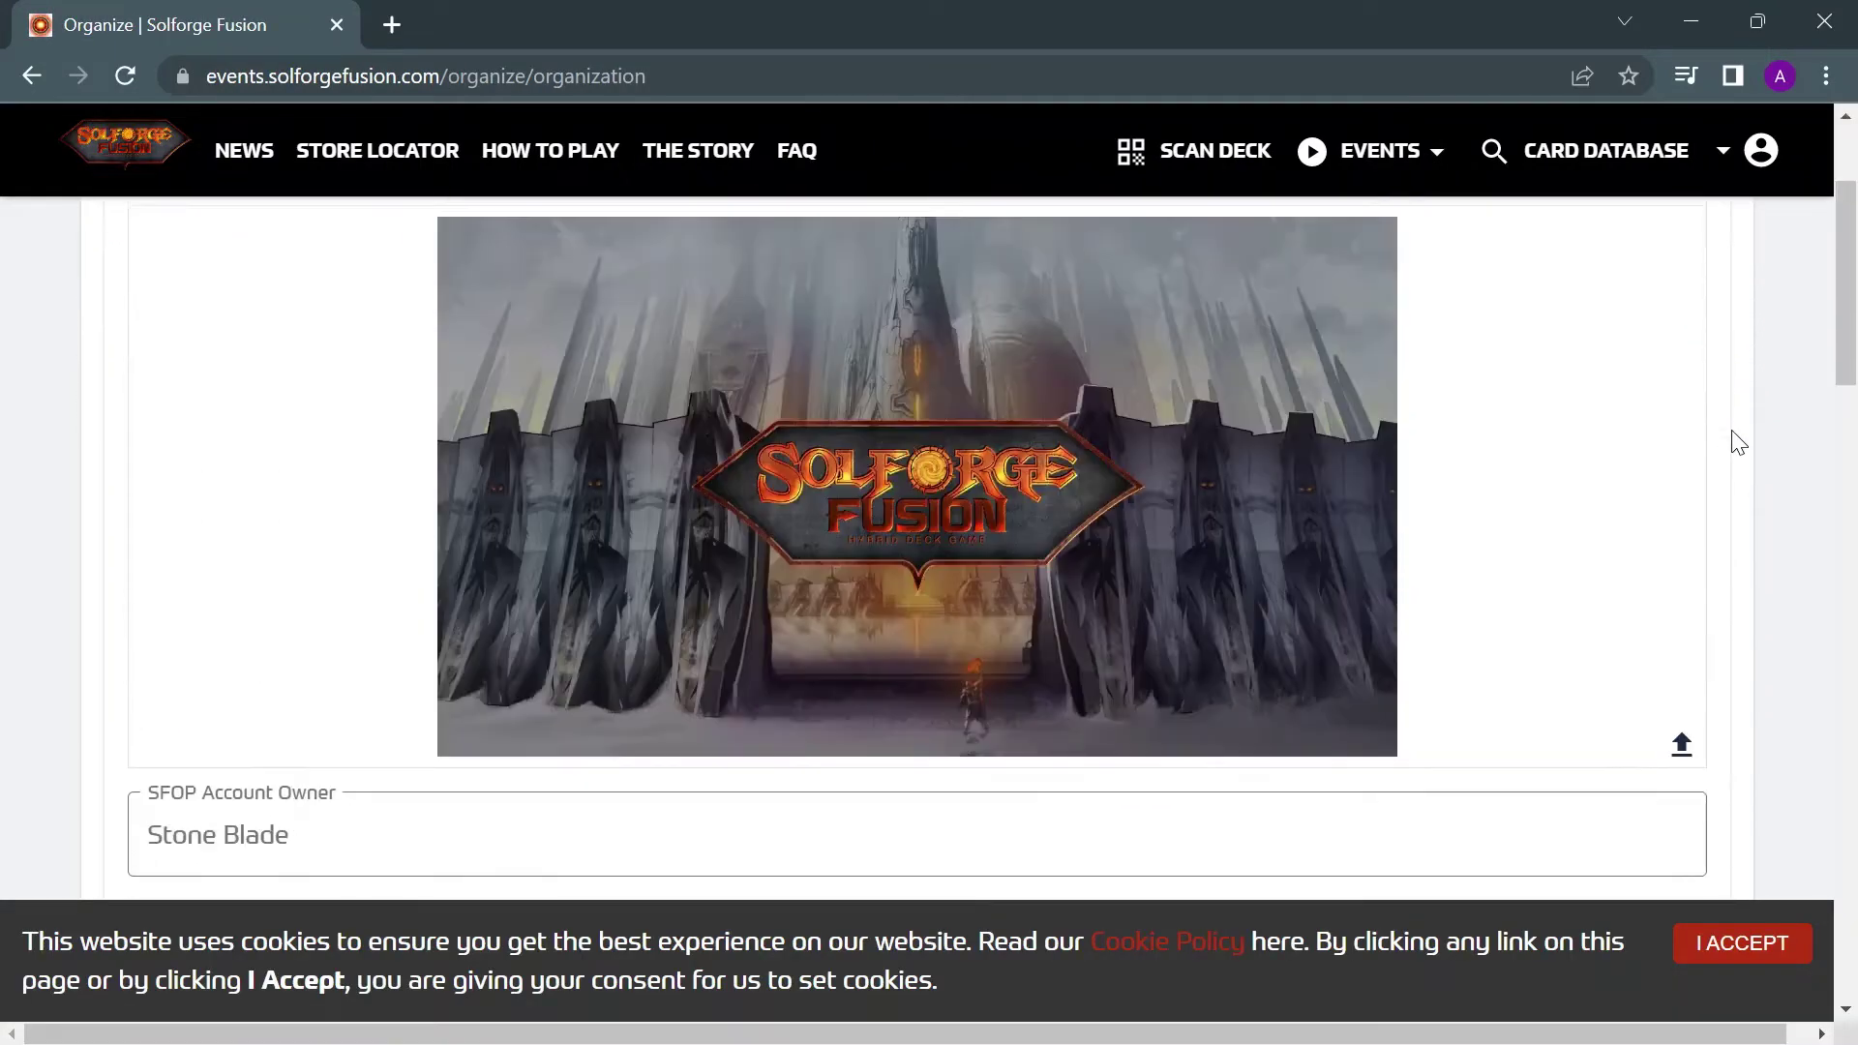
{"action": "scroll", "coordinate": [1739, 443], "scroll_direction": "down", "scroll_amount": 3}
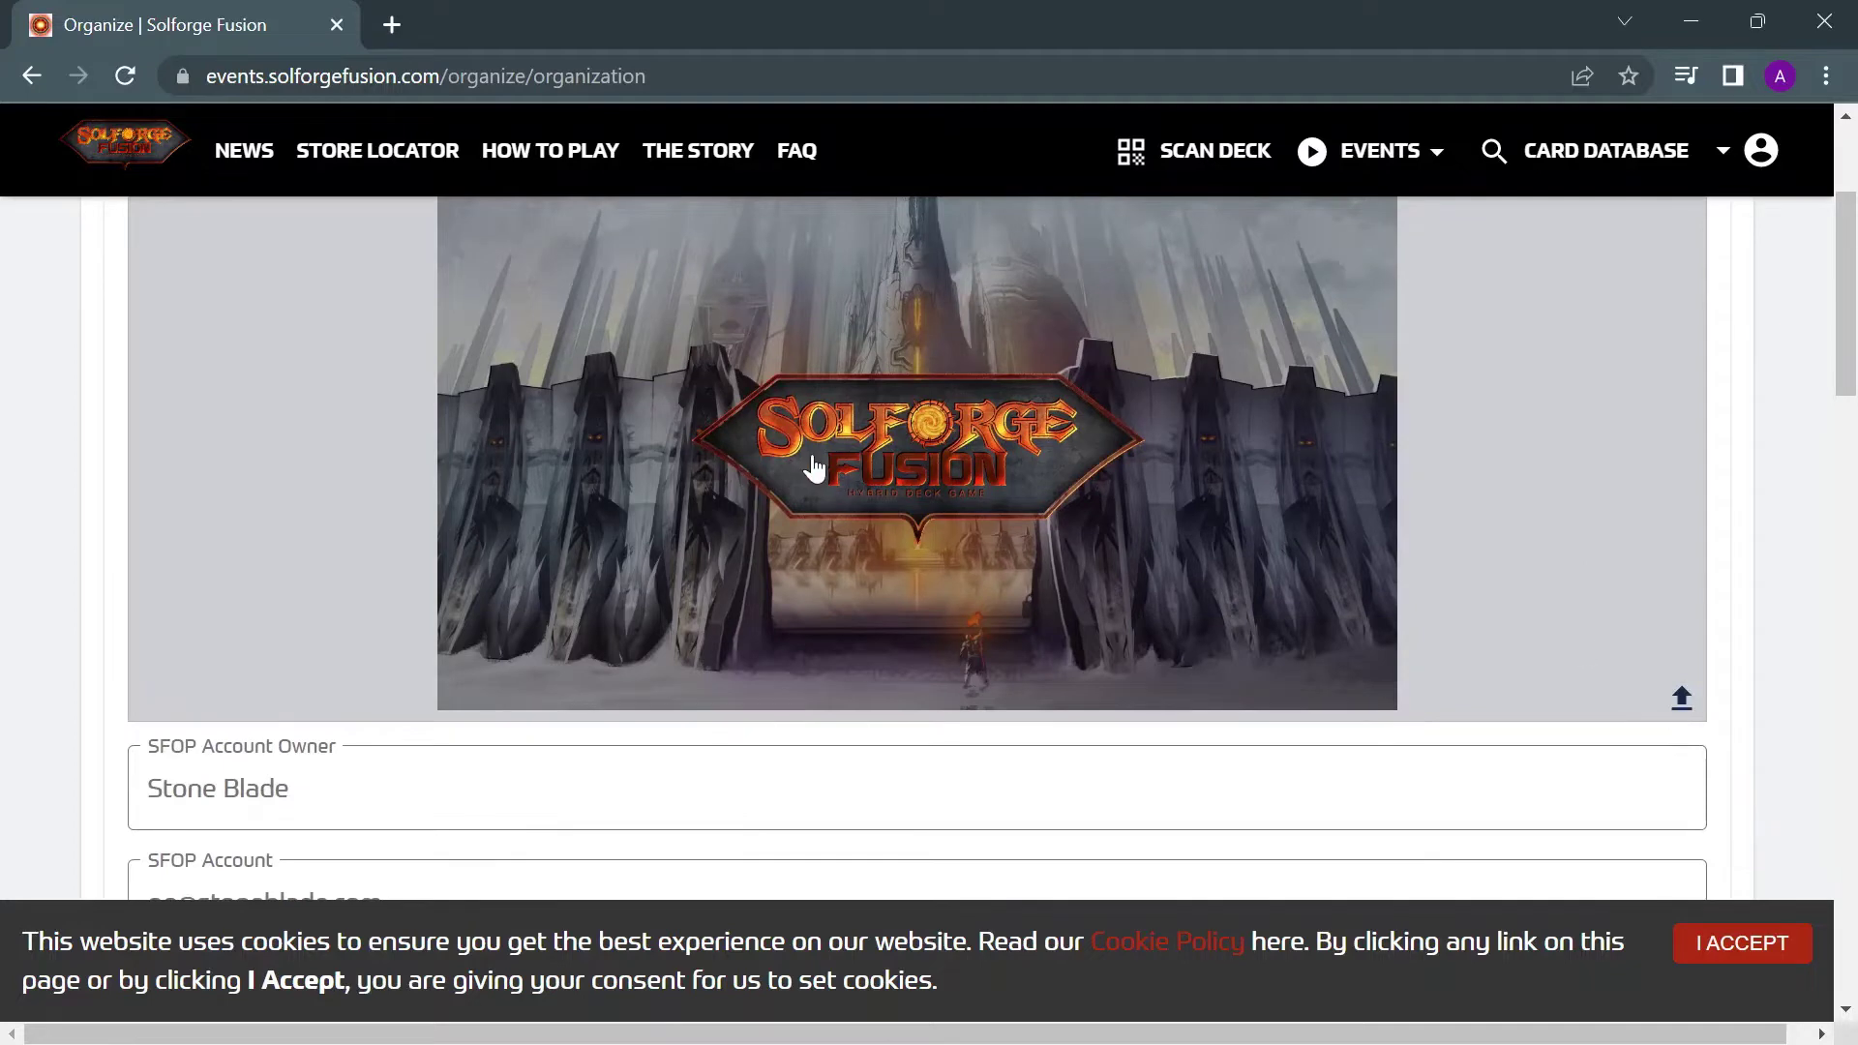
{"action": "scroll", "coordinate": [1361, 350], "scroll_direction": "up", "scroll_amount": 3}
{"action": "scroll", "coordinate": [1194, 423], "scroll_direction": "down", "scroll_amount": 1}
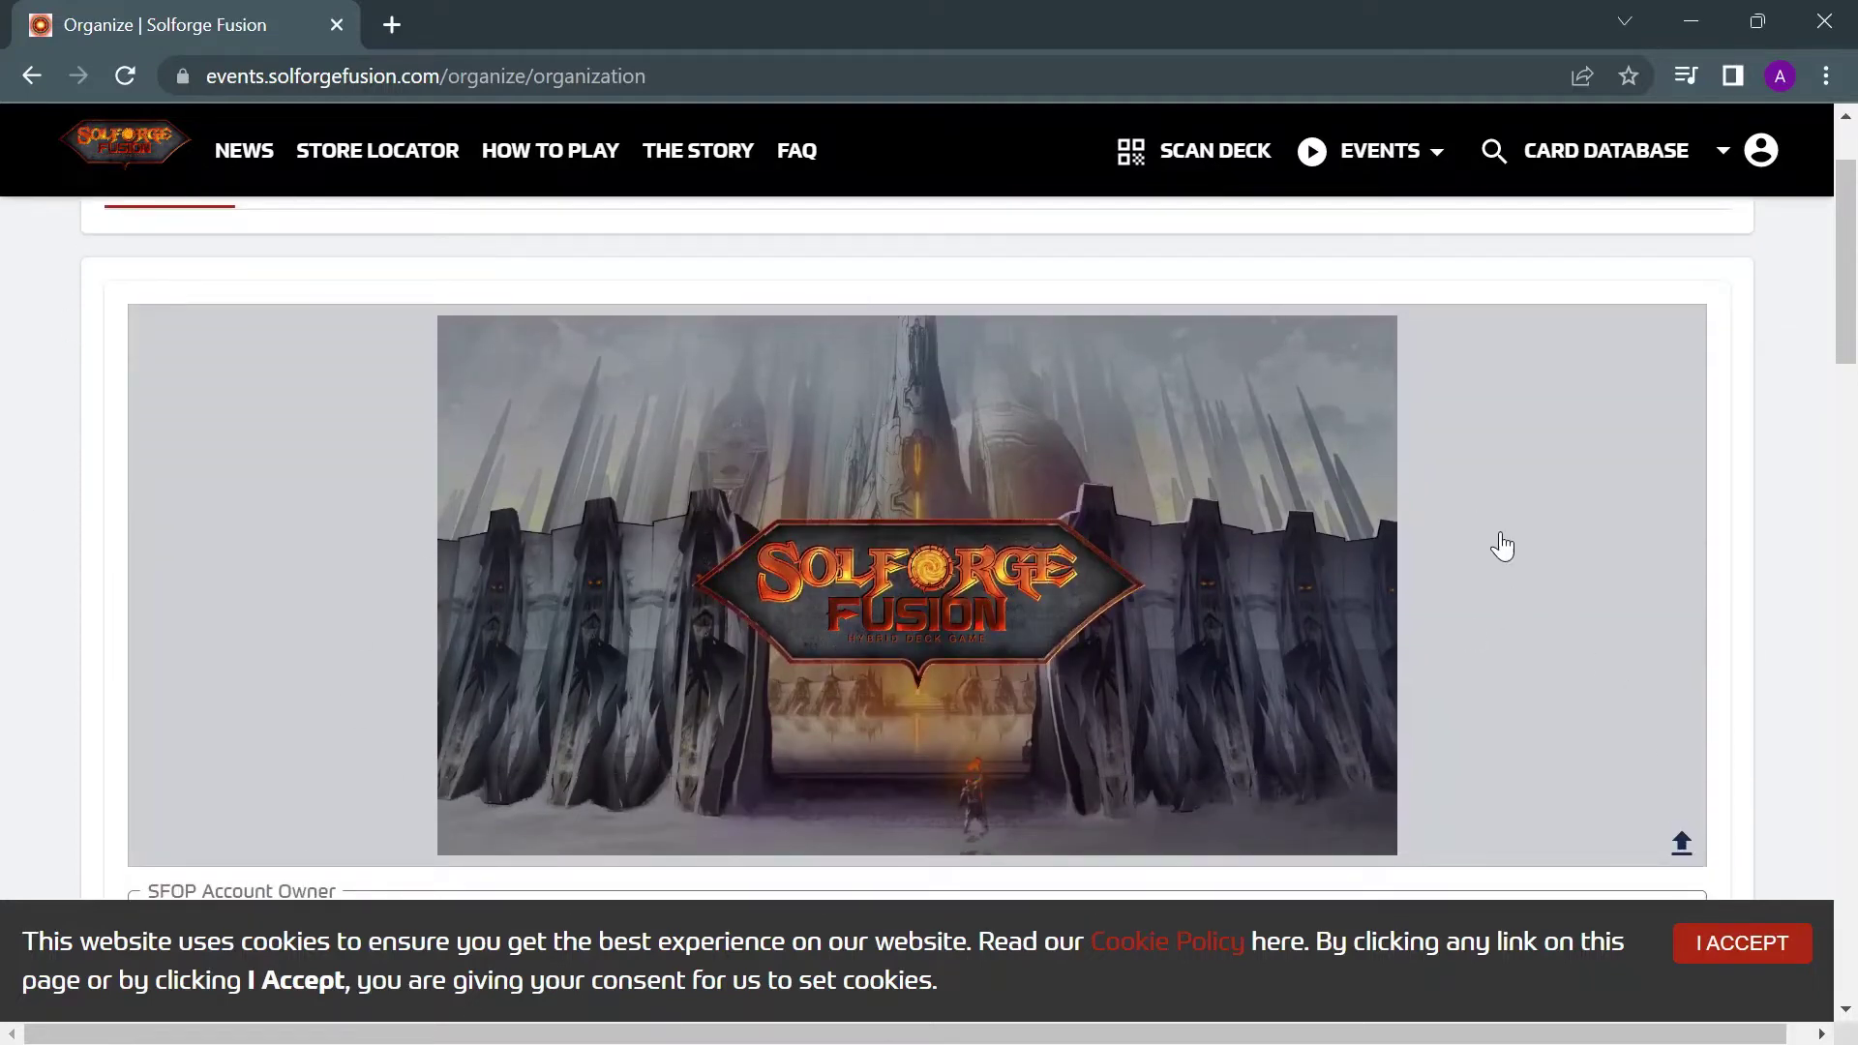
{"action": "left_click", "coordinate": [1681, 843]}
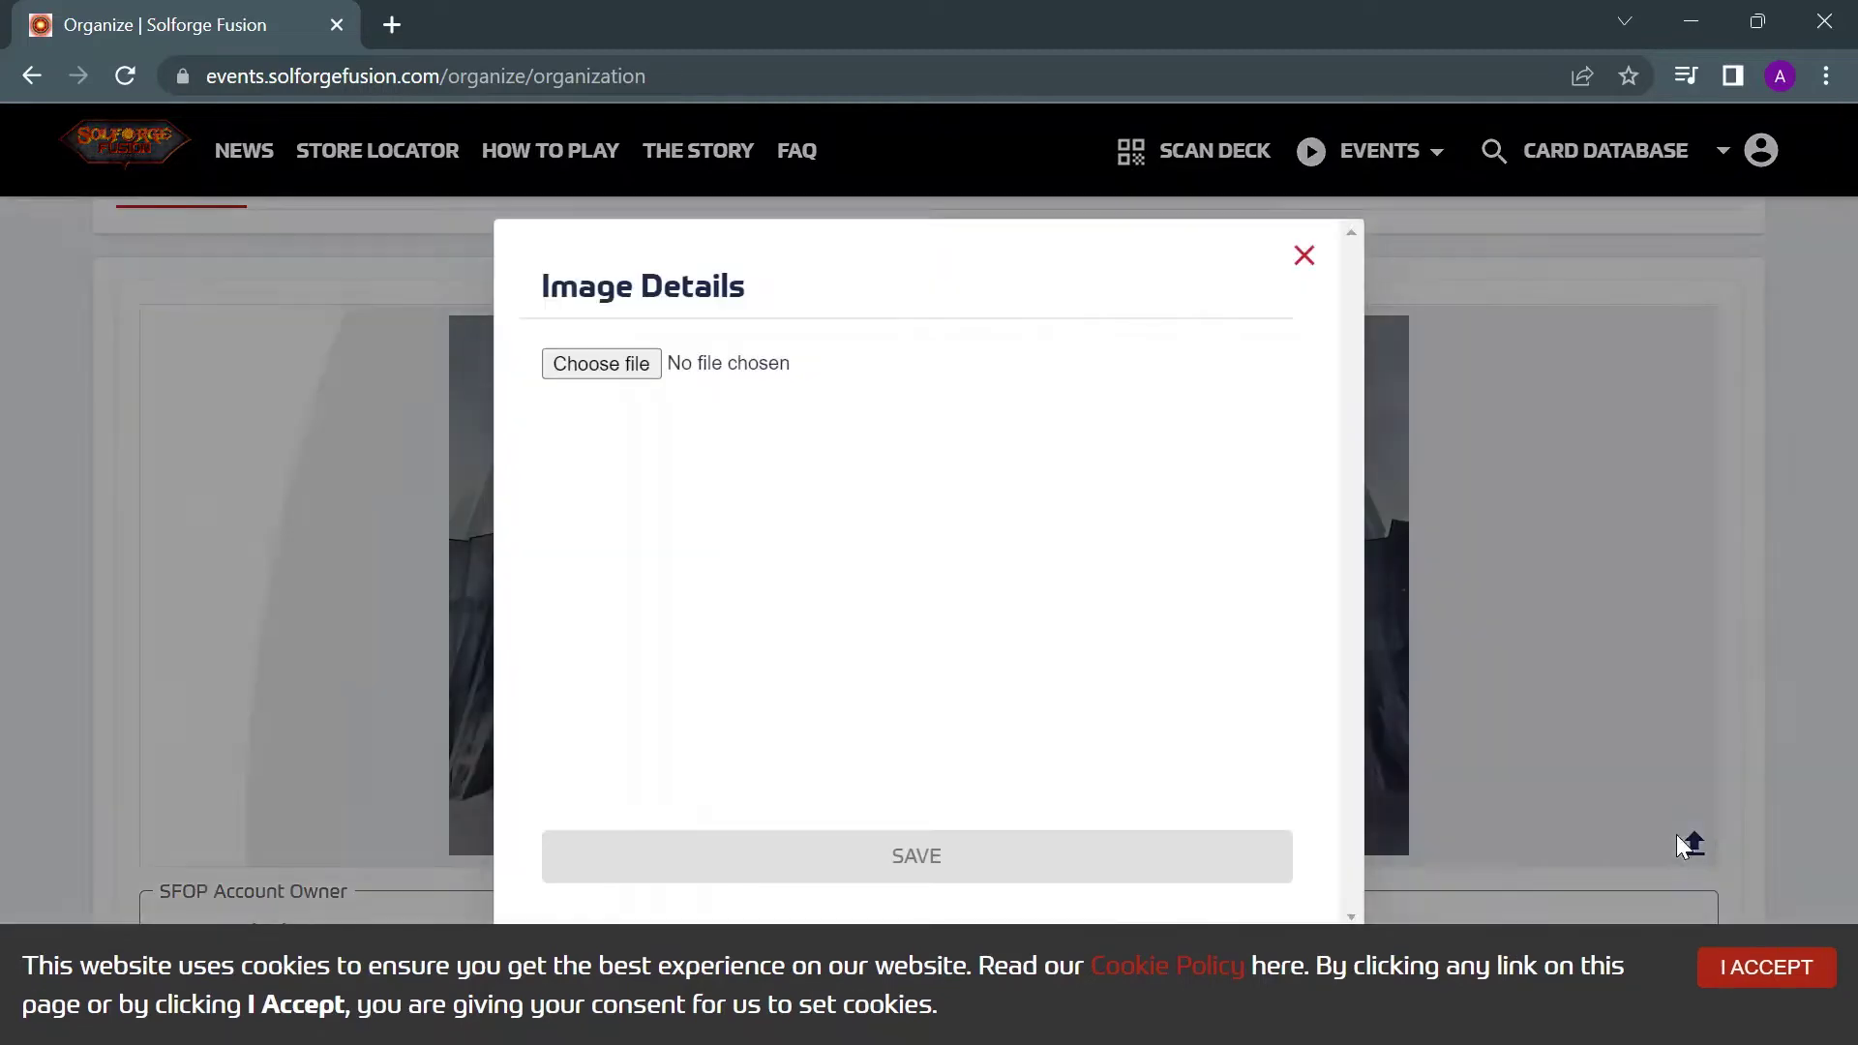
{"action": "left_click", "coordinate": [1301, 257]}
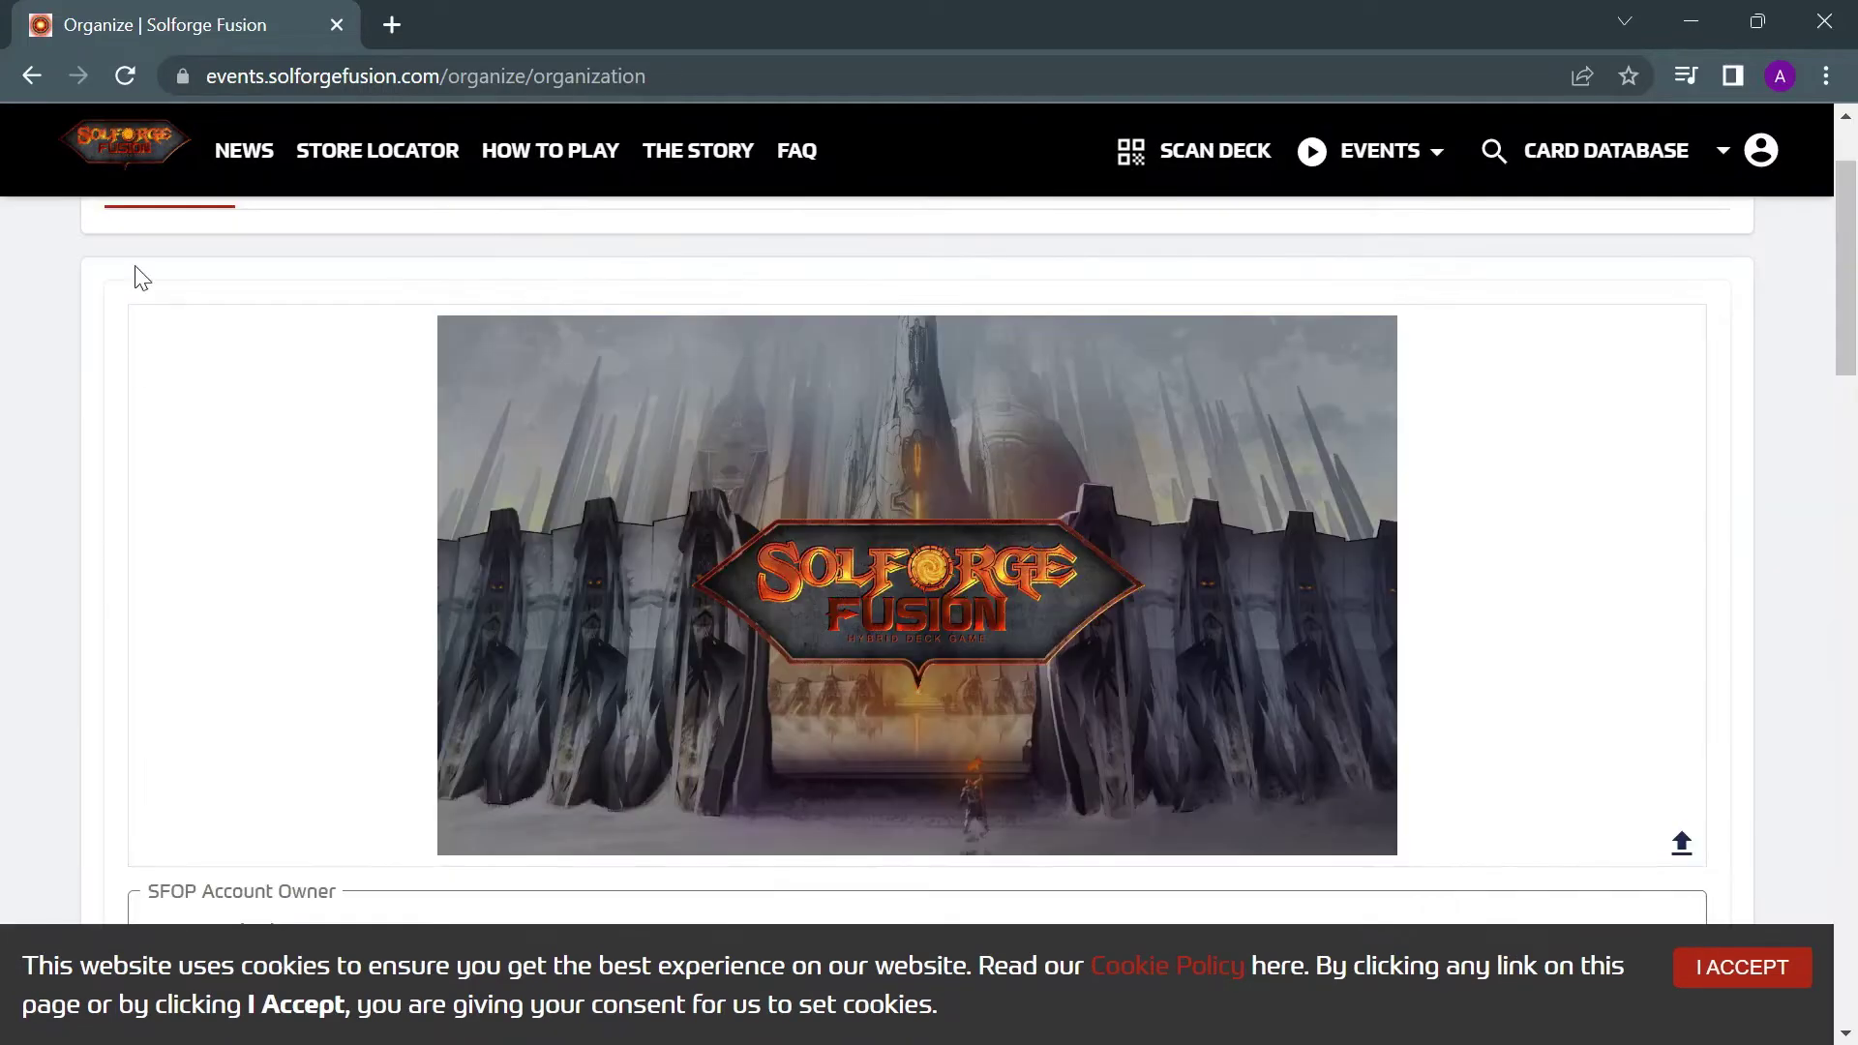
{"action": "scroll", "coordinate": [1091, 307], "scroll_direction": "down", "scroll_amount": 4}
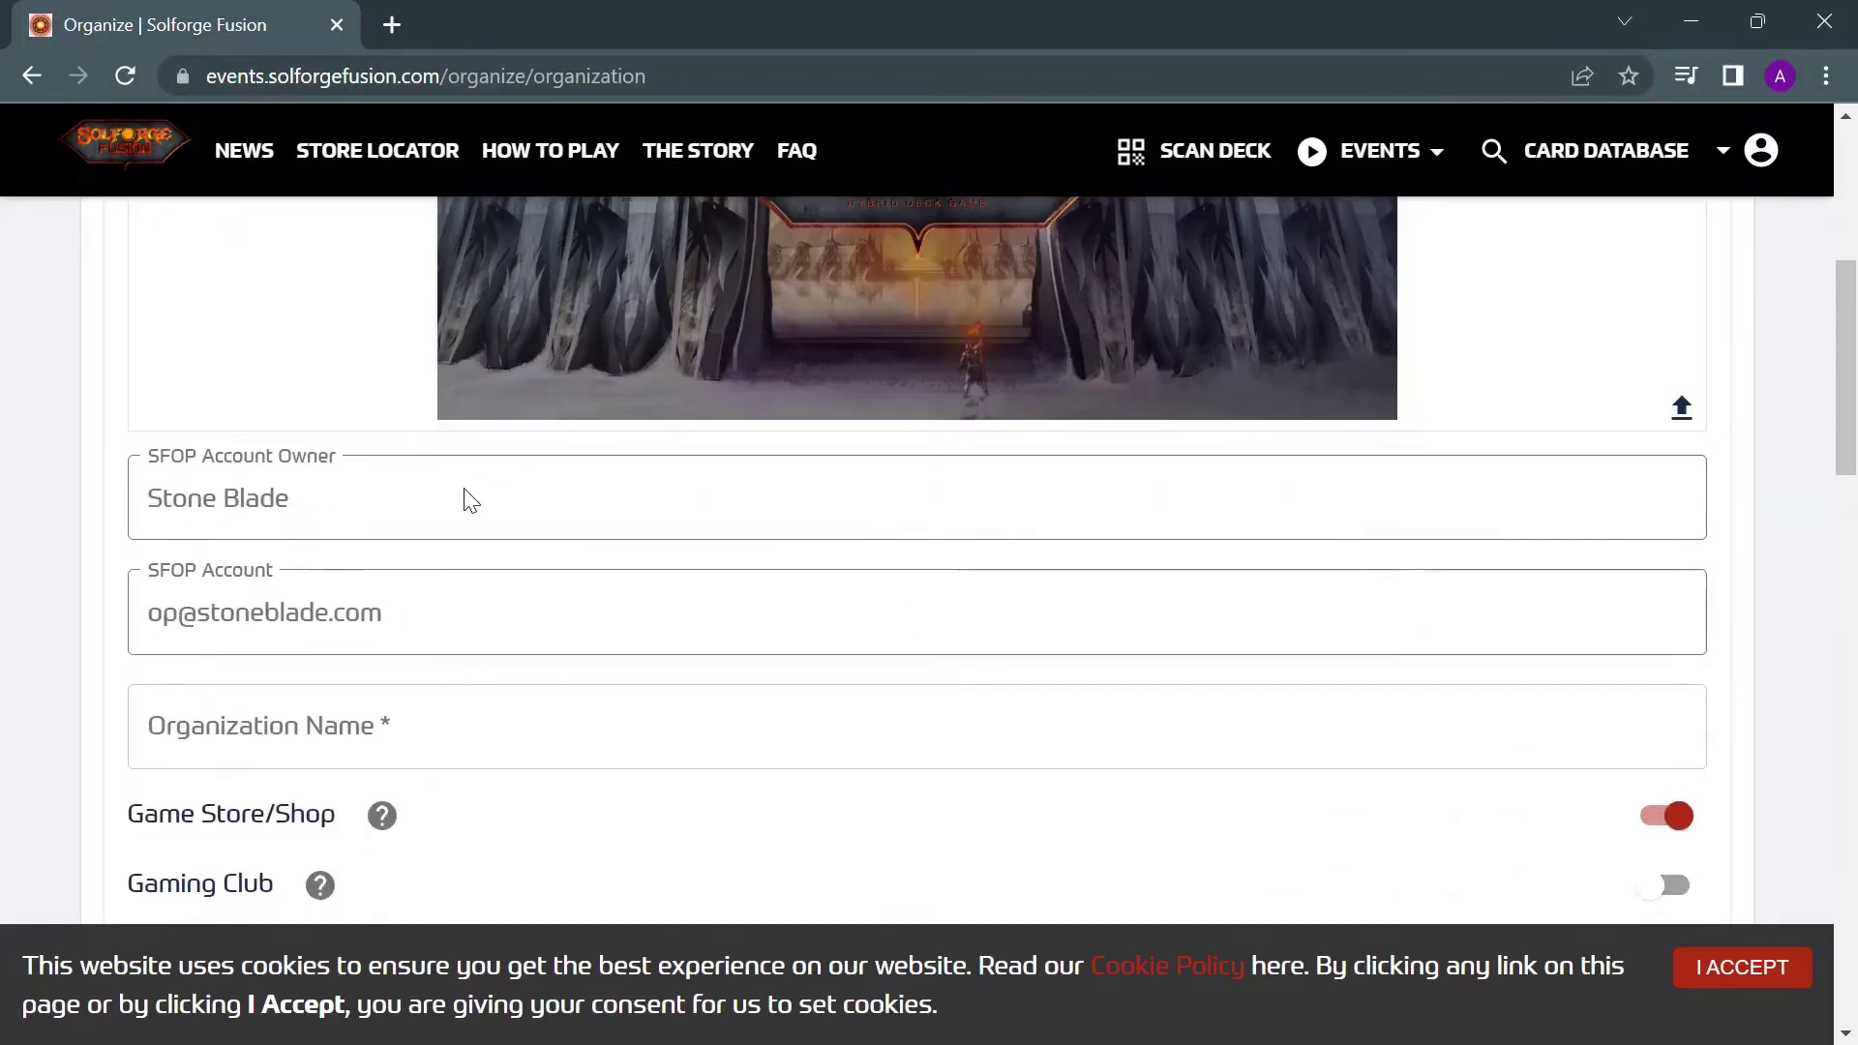
{"action": "scroll", "coordinate": [436, 484], "scroll_direction": "down", "scroll_amount": 4}
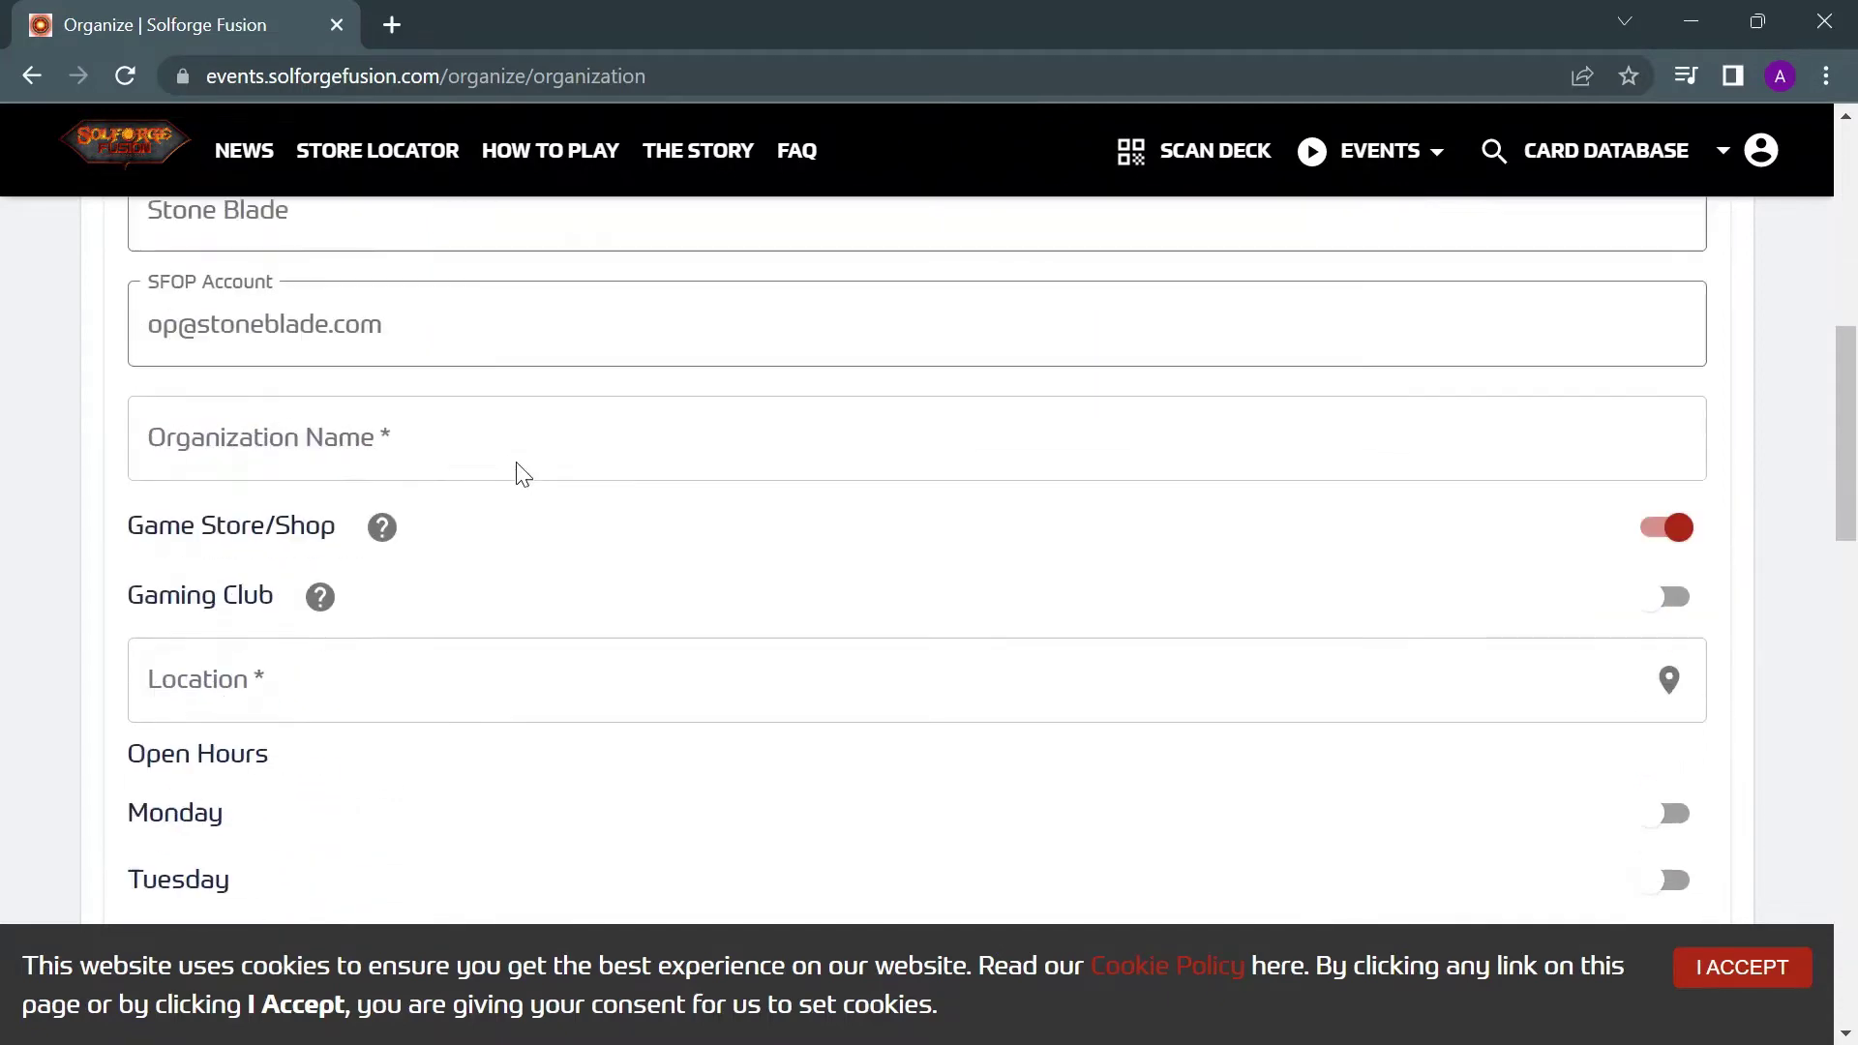
Step: Name the organization 'SolForger Game stores' and bring up the saved Locations list
{"action": "left_click", "coordinate": [516, 316]}
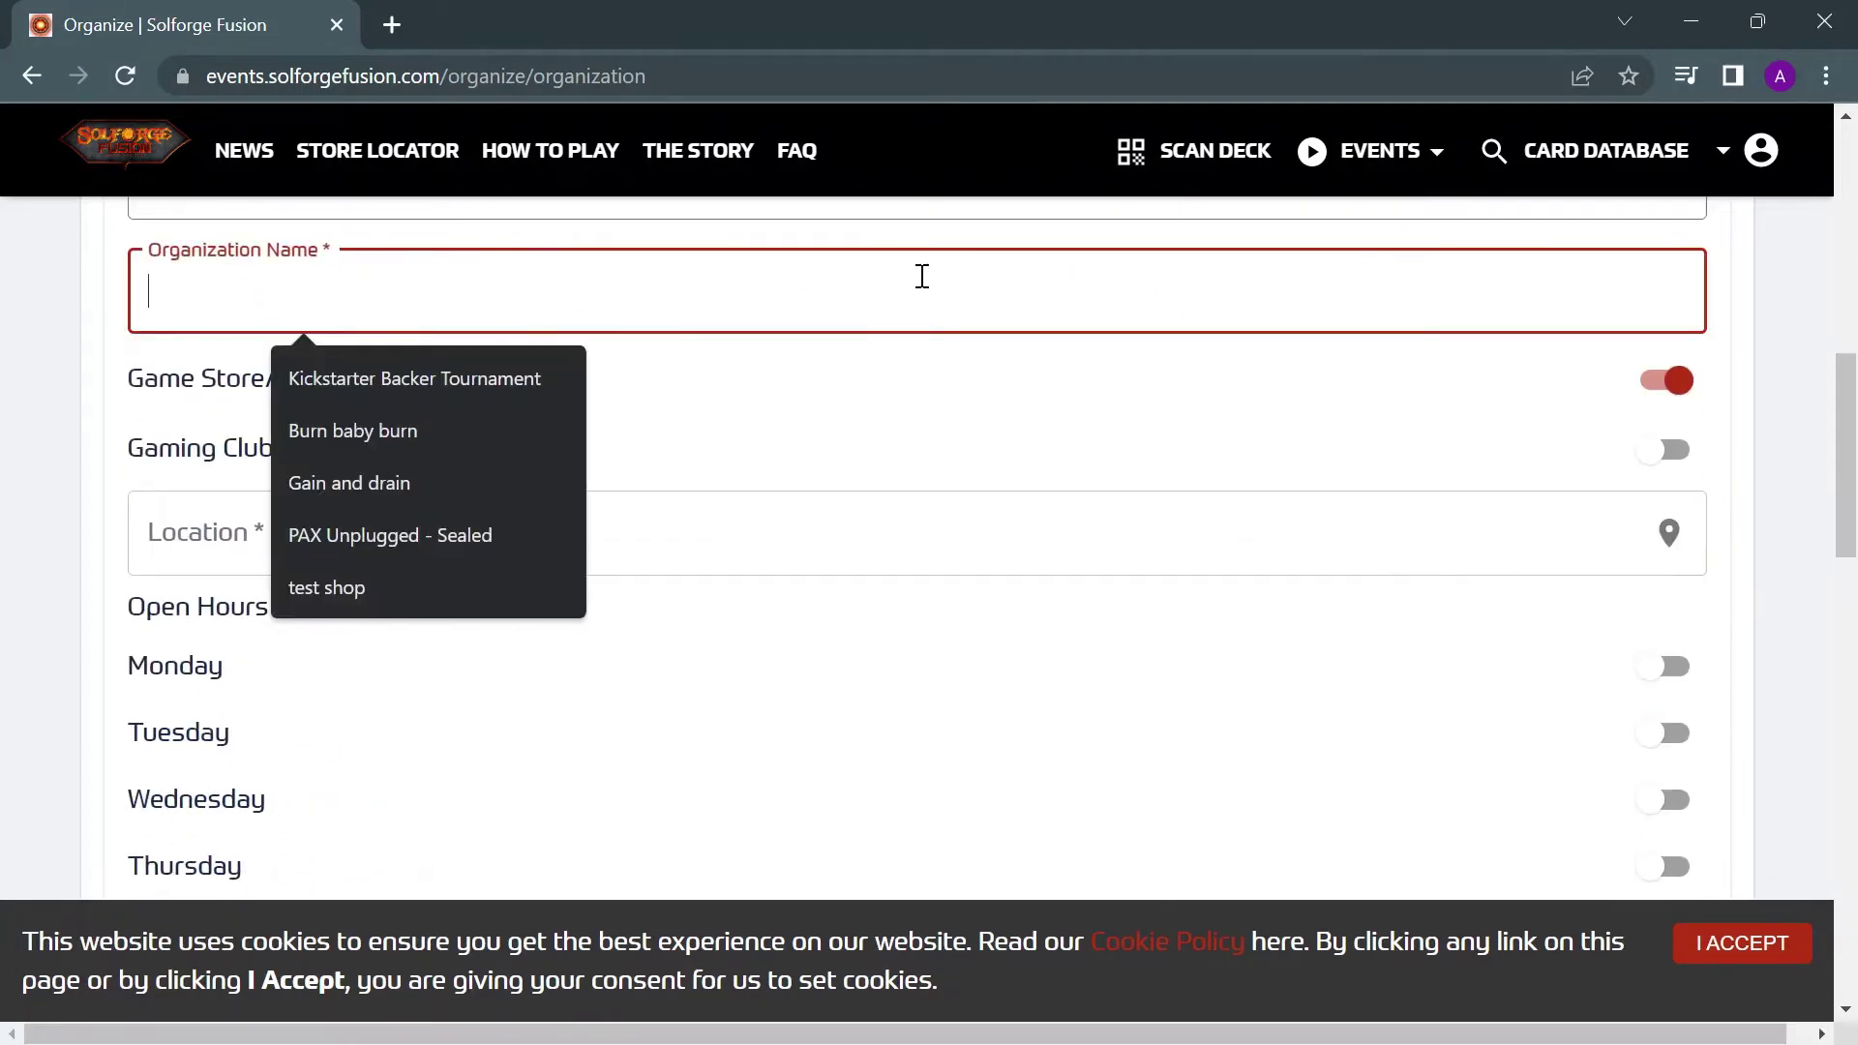
{"action": "type", "text": "Sol"}
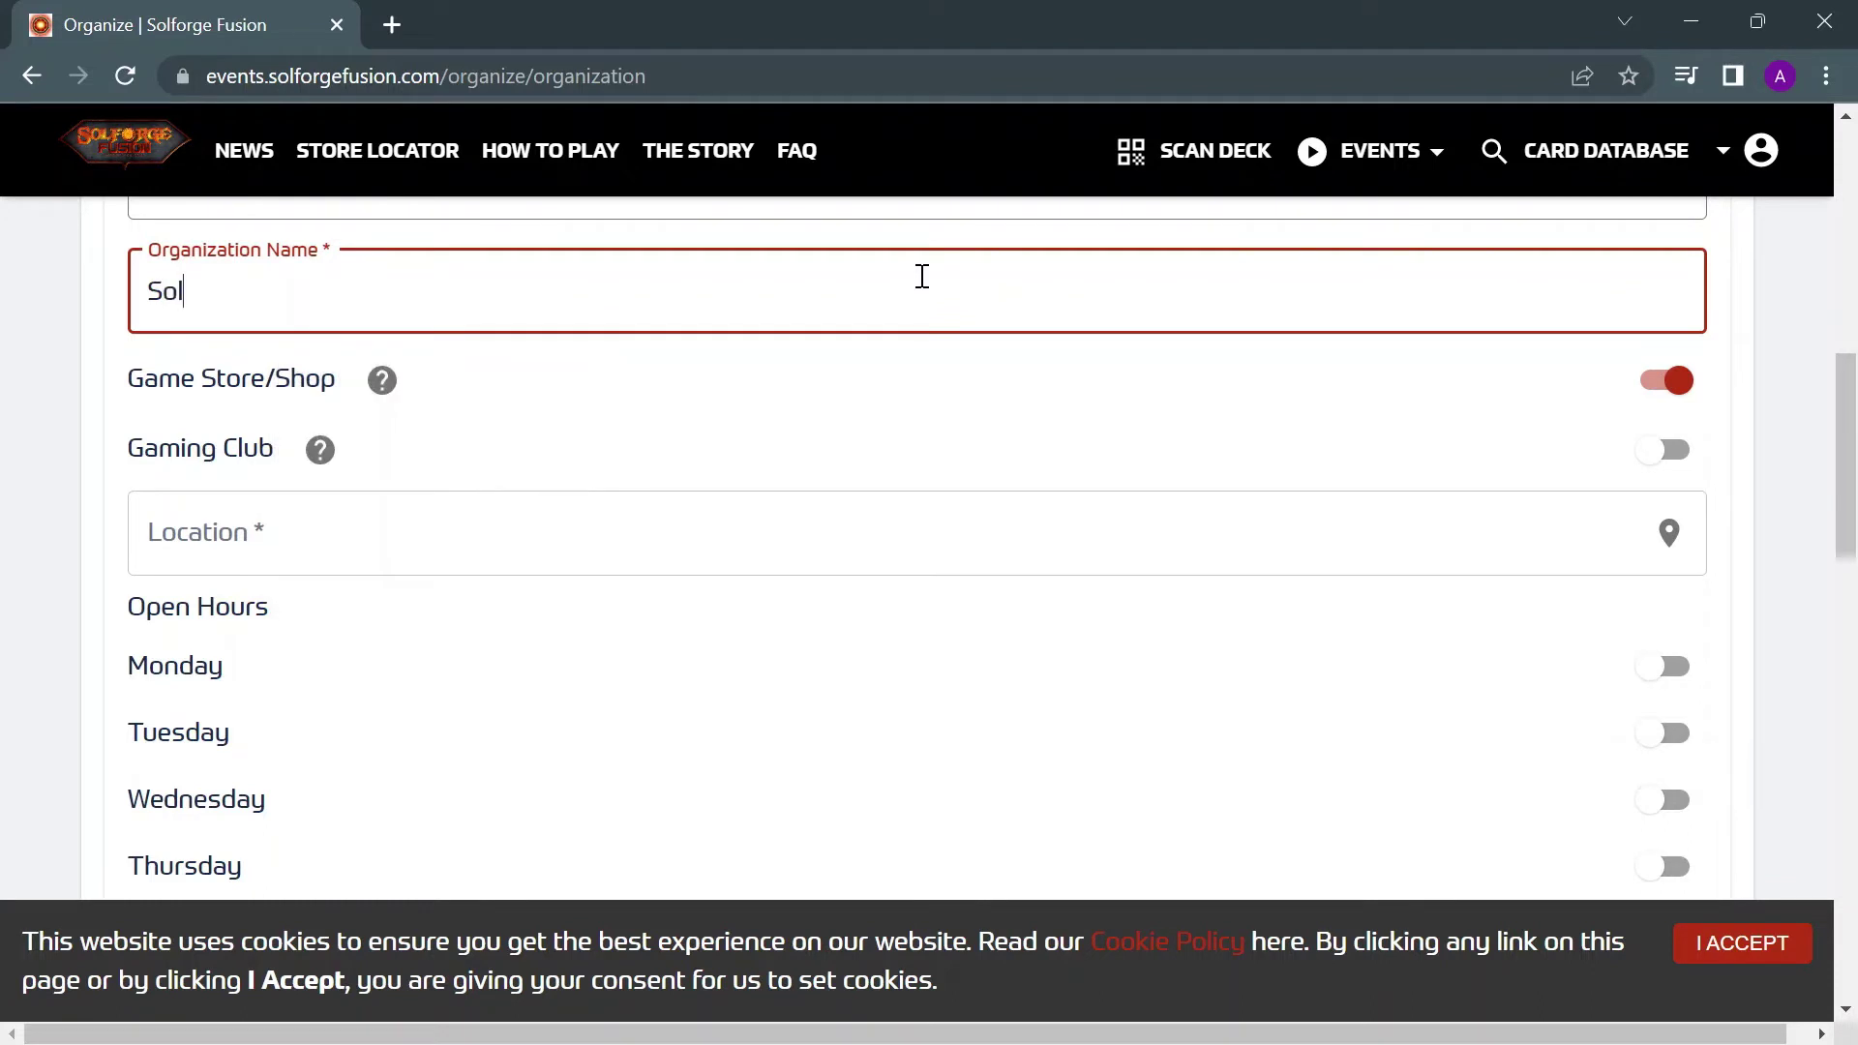
{"action": "type", "text": "Forger Game stores"}
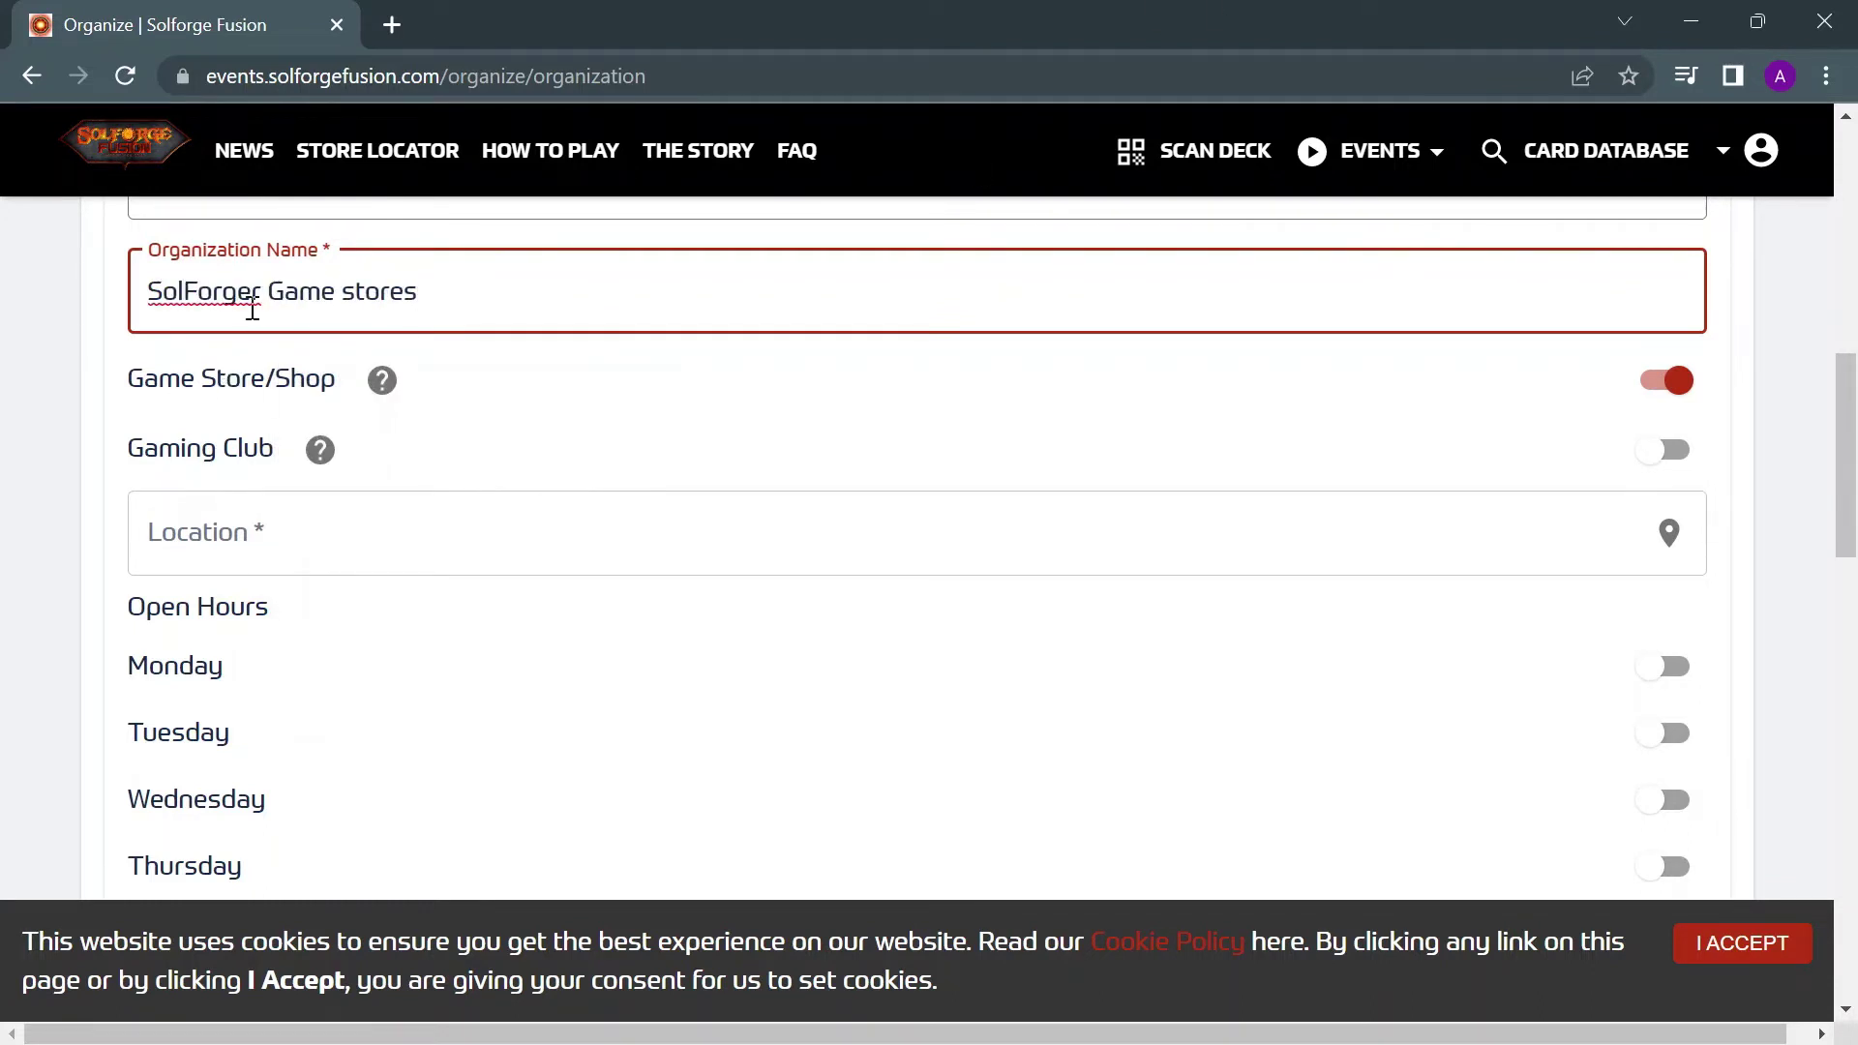
{"action": "left_click_drag", "start_coordinate": [252, 308], "coordinate": [237, 295]}
{"action": "left_click", "coordinate": [499, 292]}
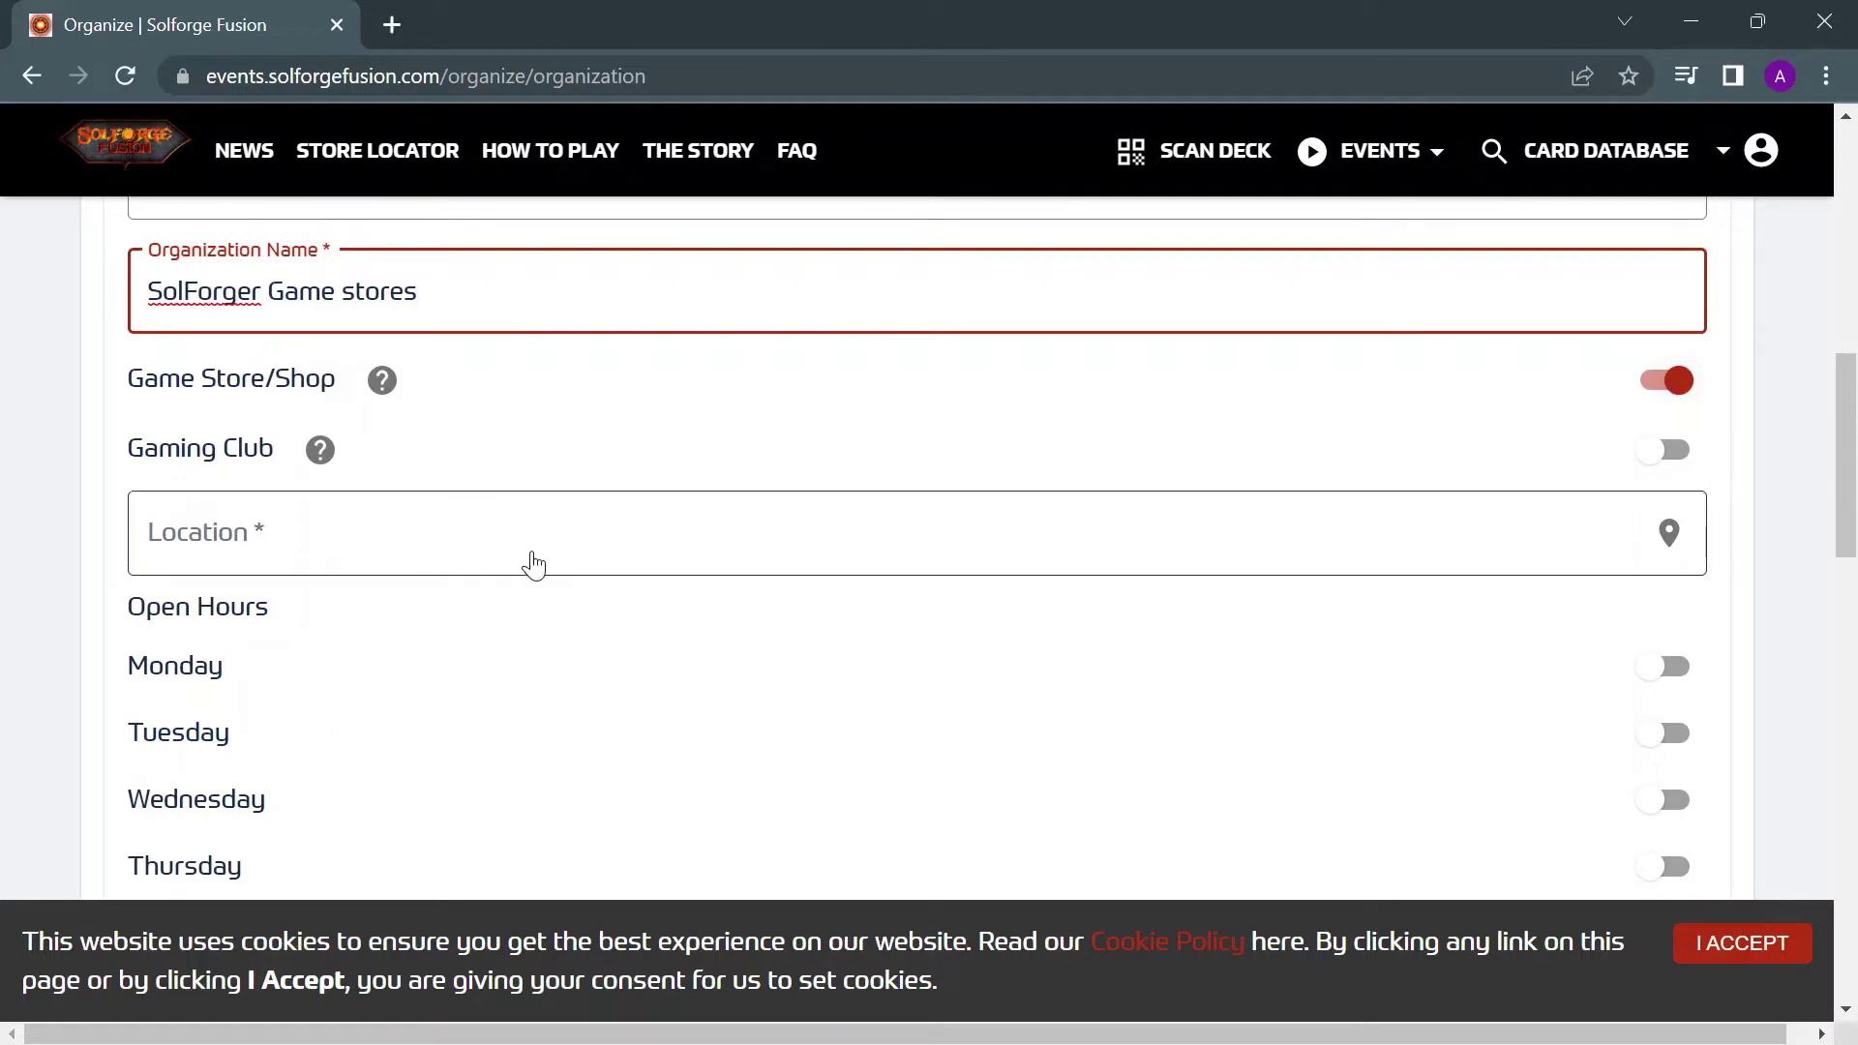
{"action": "left_click", "coordinate": [300, 554]}
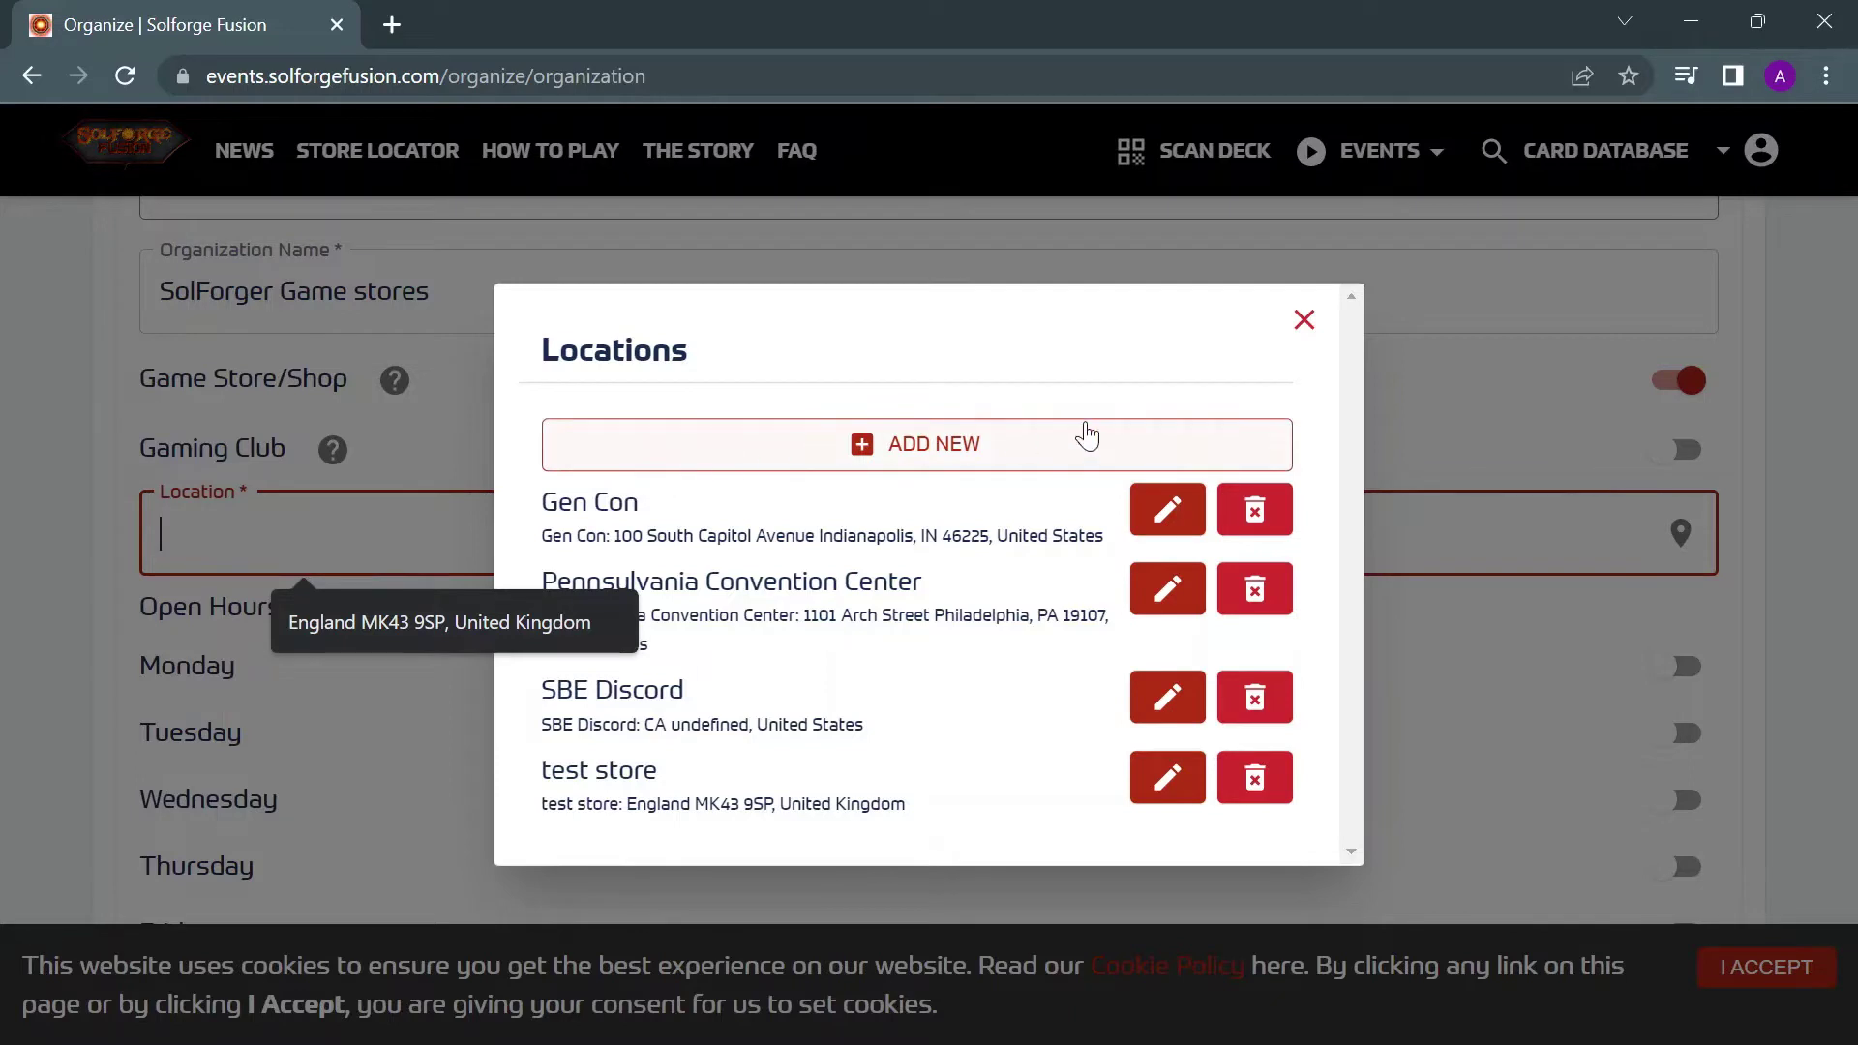
Step: Add and save a new location 'Solforger store' at Bedford MK43 9SP, UK
{"action": "left_click", "coordinate": [992, 370]}
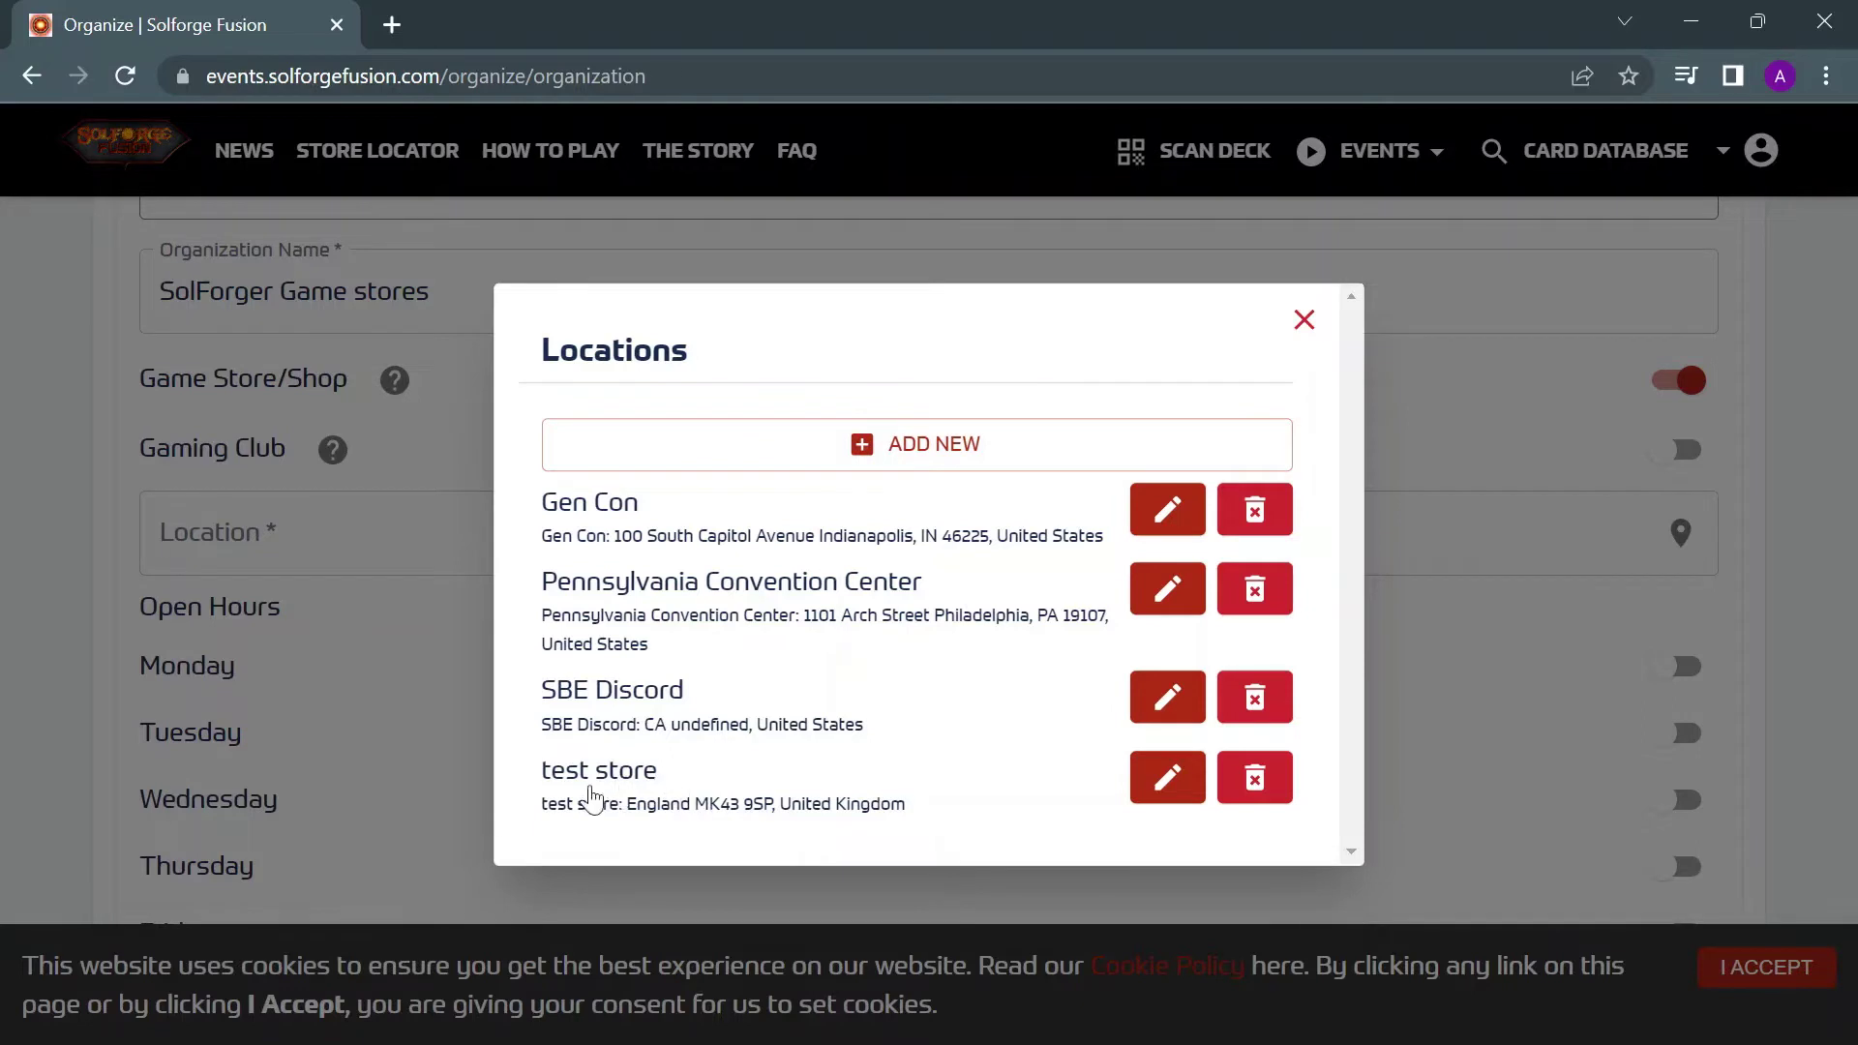
{"action": "left_click", "coordinate": [779, 447]}
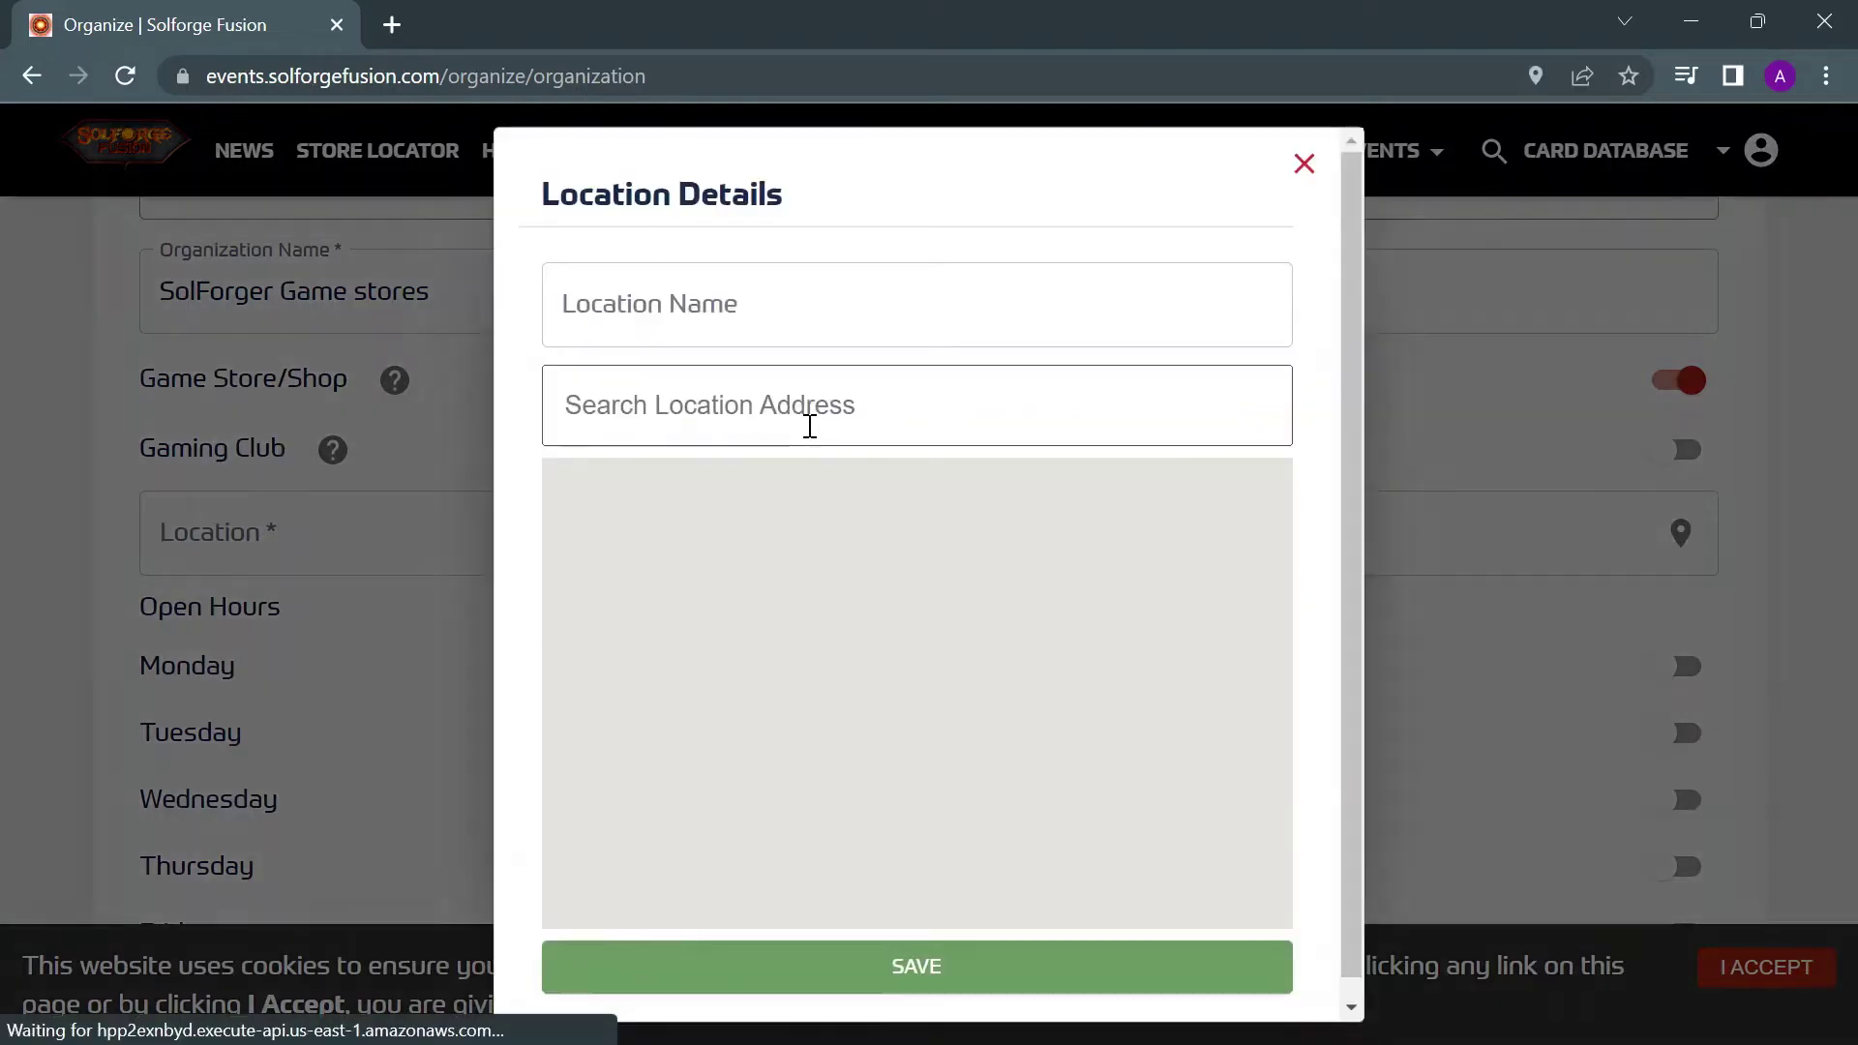
{"action": "left_click", "coordinate": [1036, 403]}
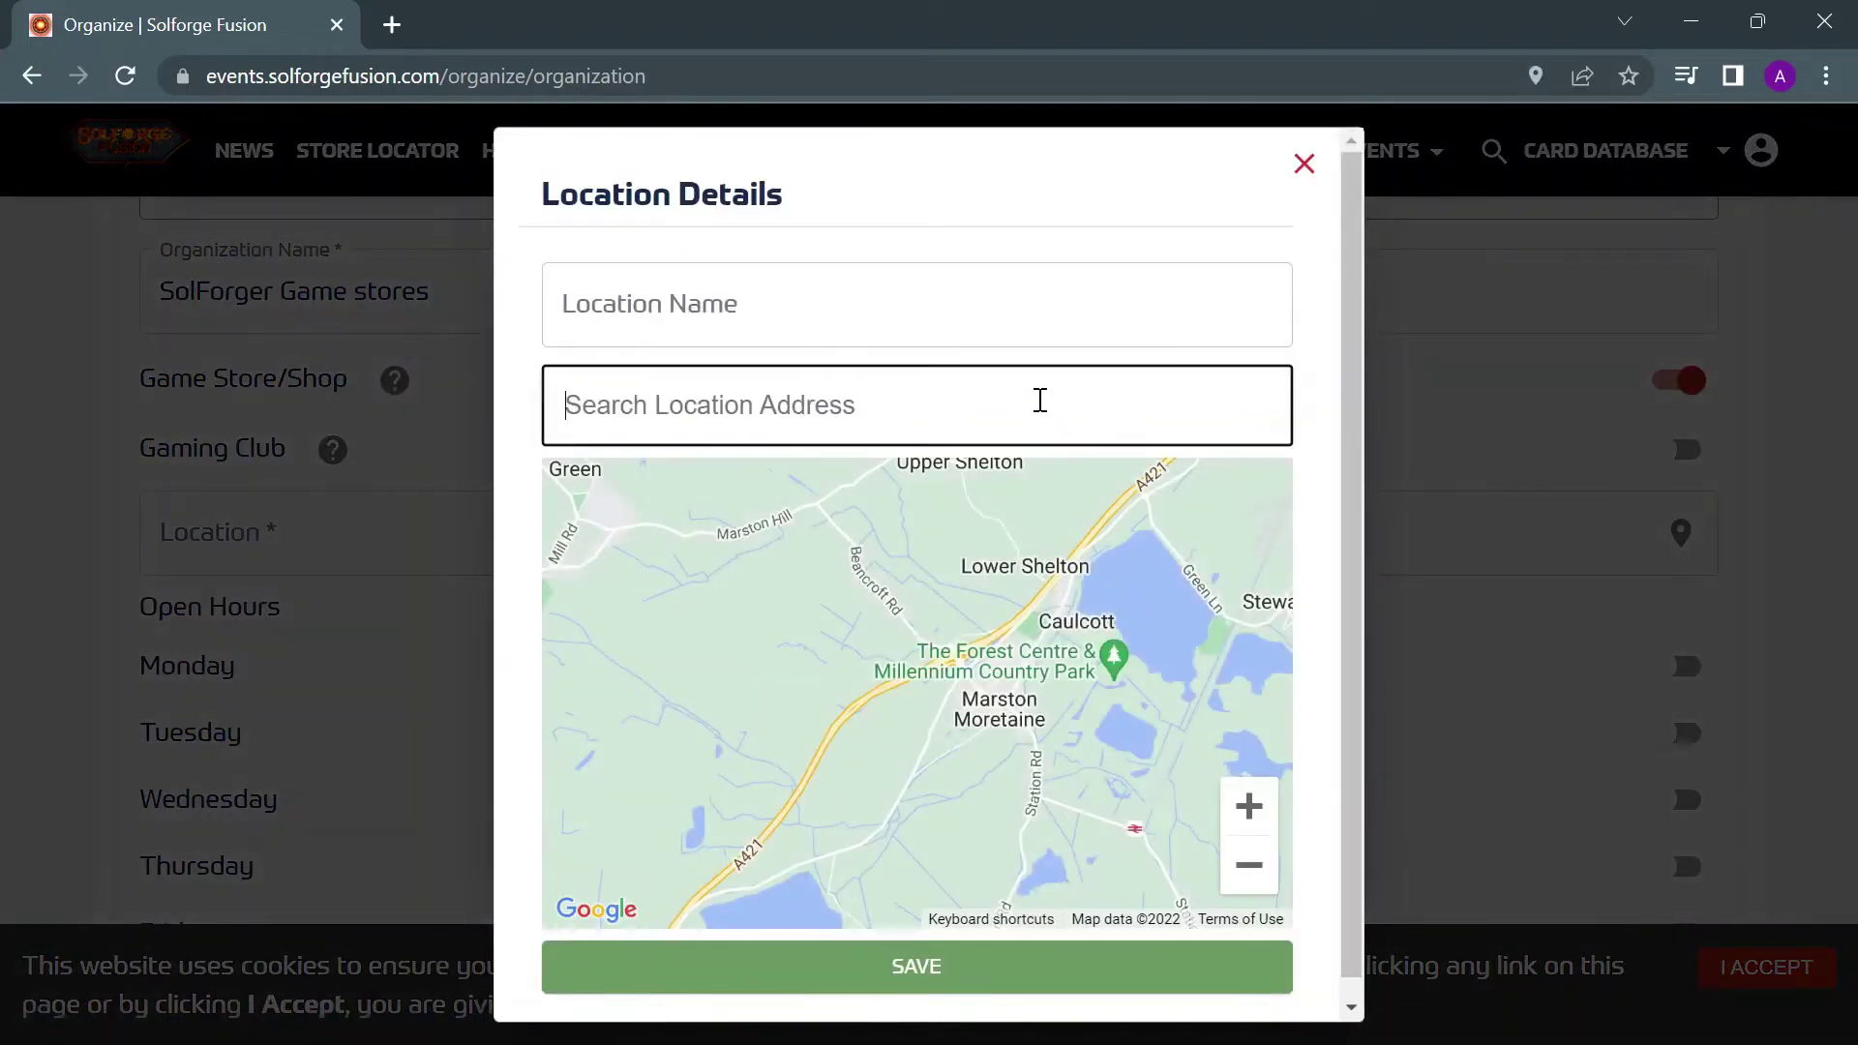
{"action": "left_click", "coordinate": [899, 282]}
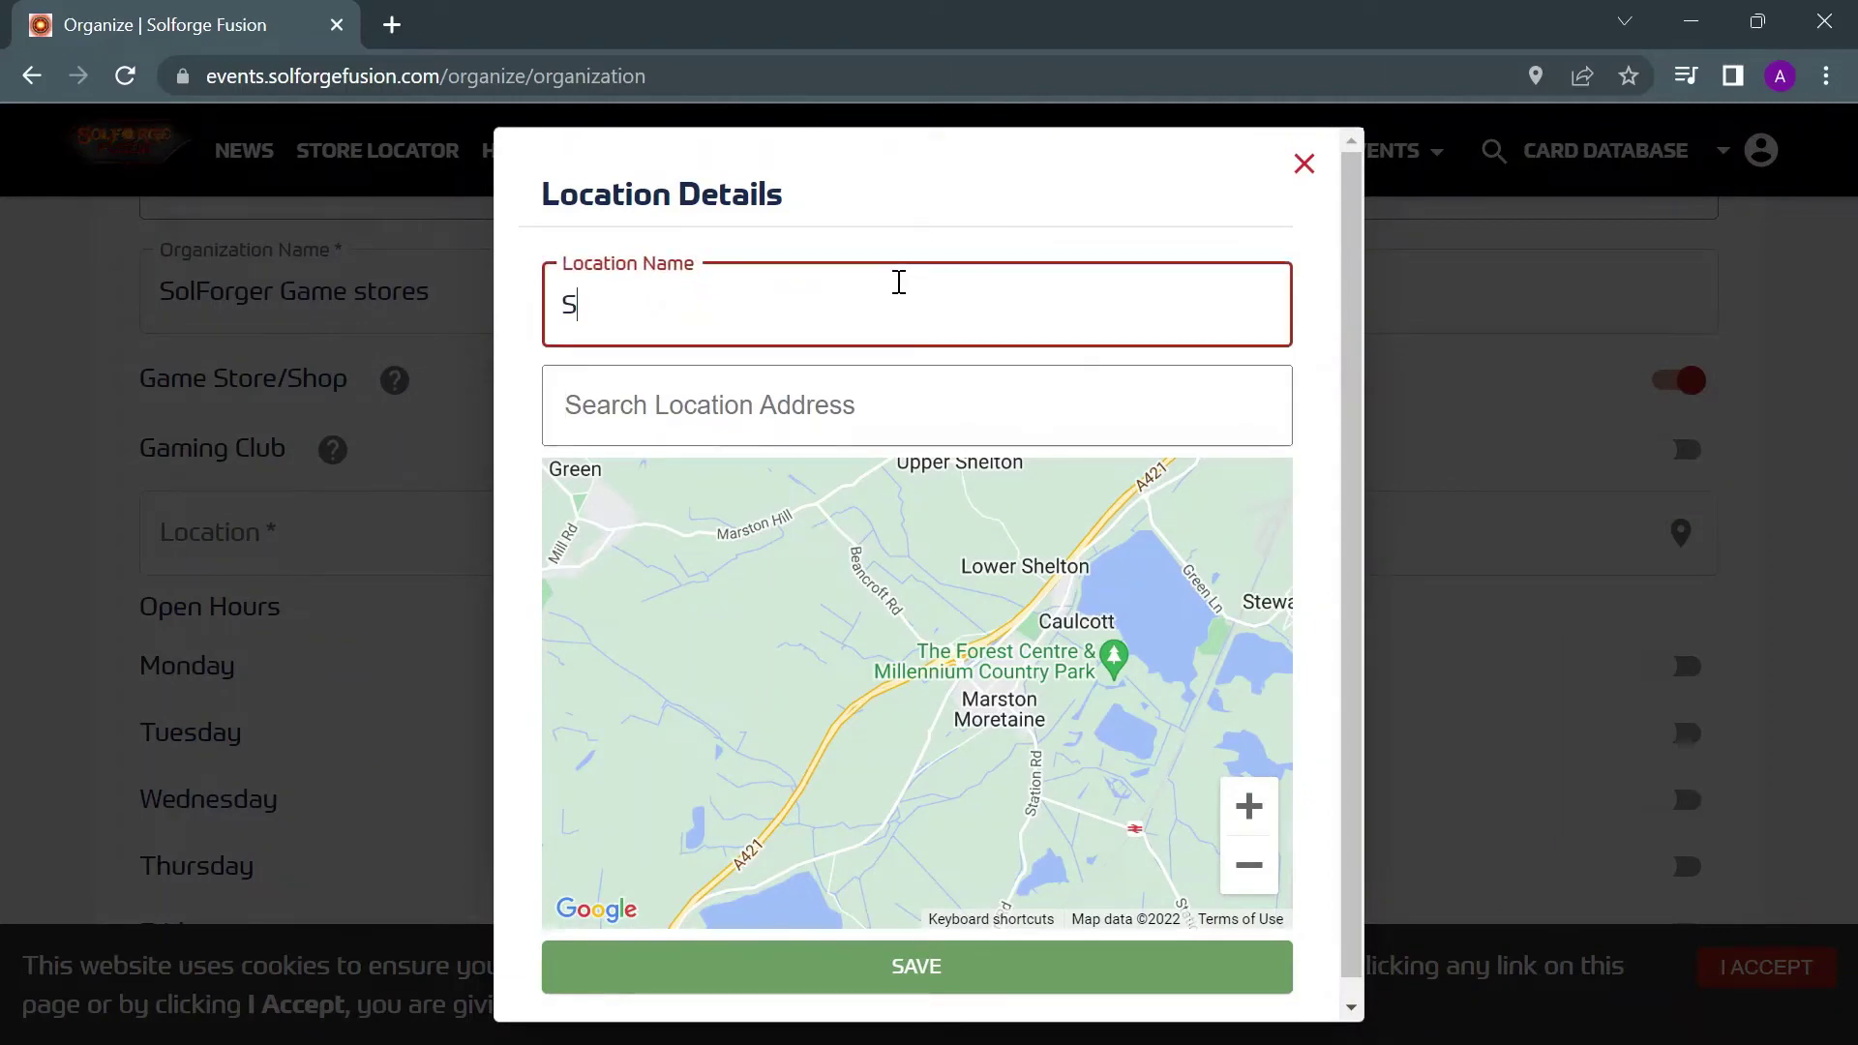
{"action": "type", "text": "St"}
{"action": "key", "text": "BackSpace"}
{"action": "type", "text": "olforger store"}
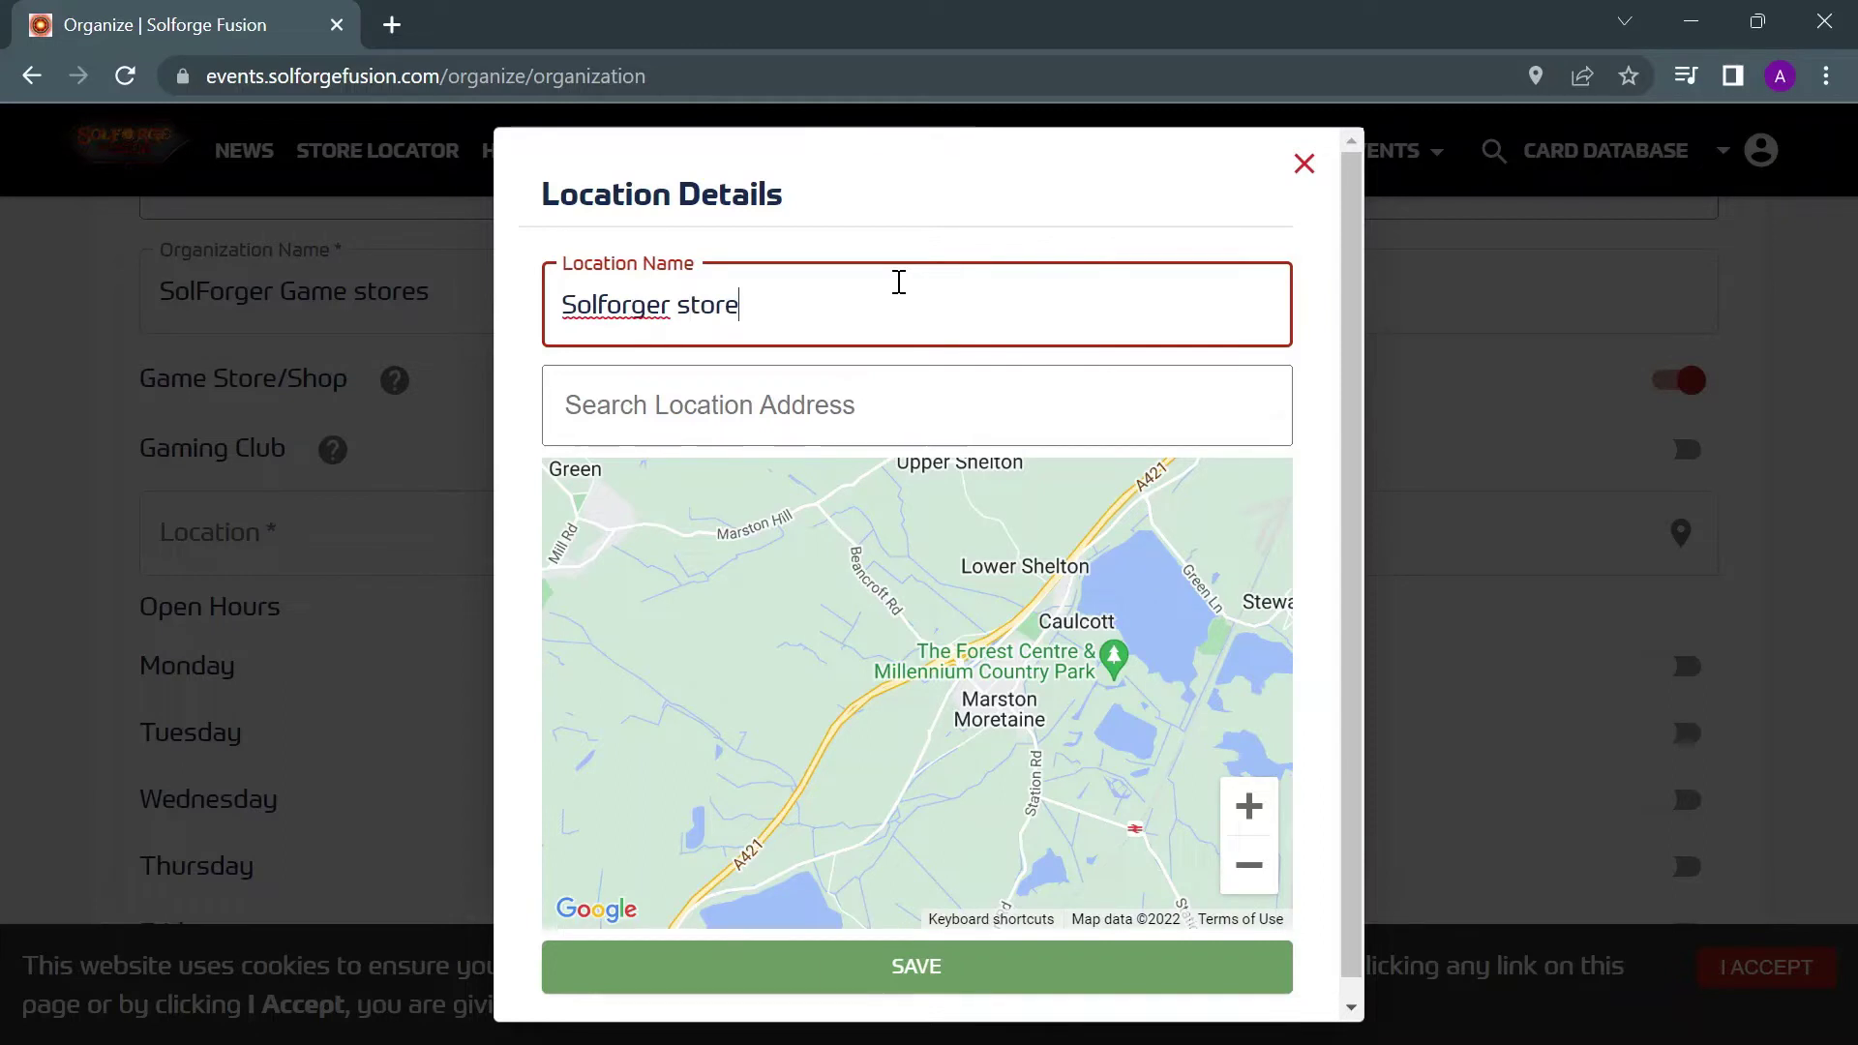
{"action": "left_click", "coordinate": [799, 401]}
{"action": "type", "text": "mk"}
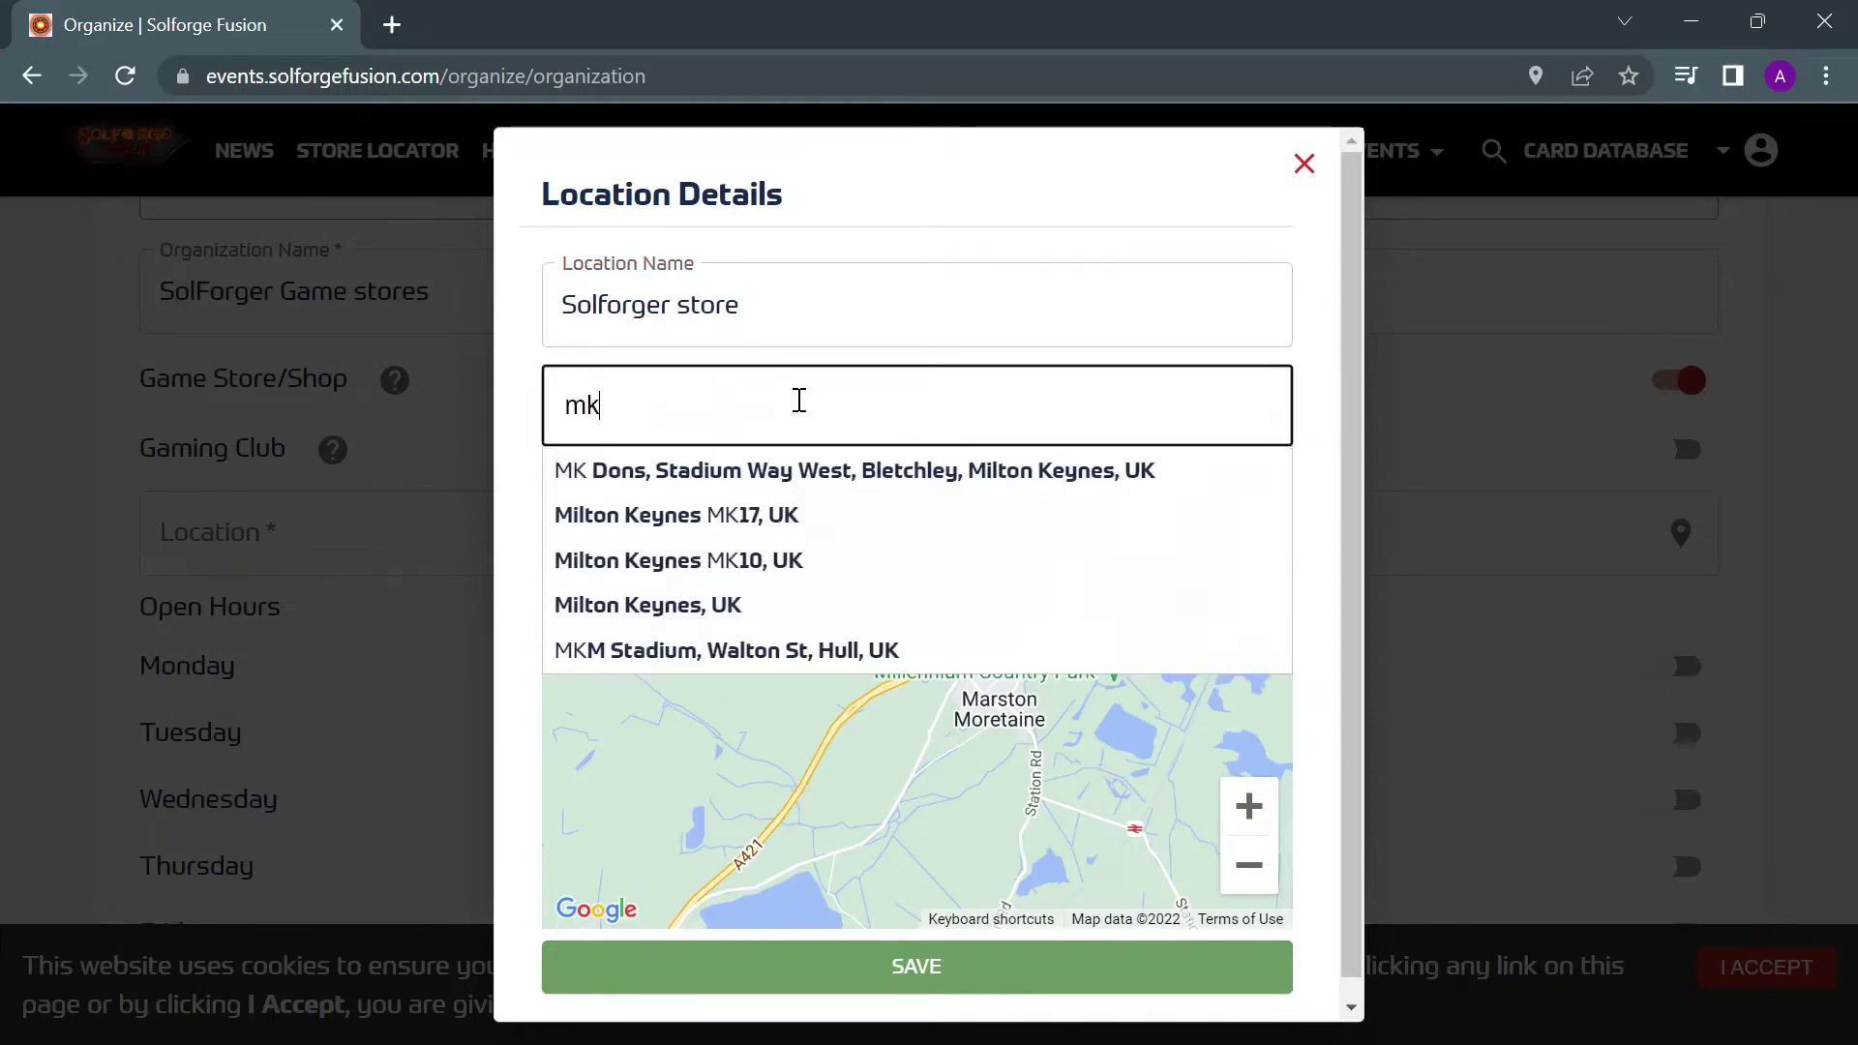
{"action": "type", "text": "43"}
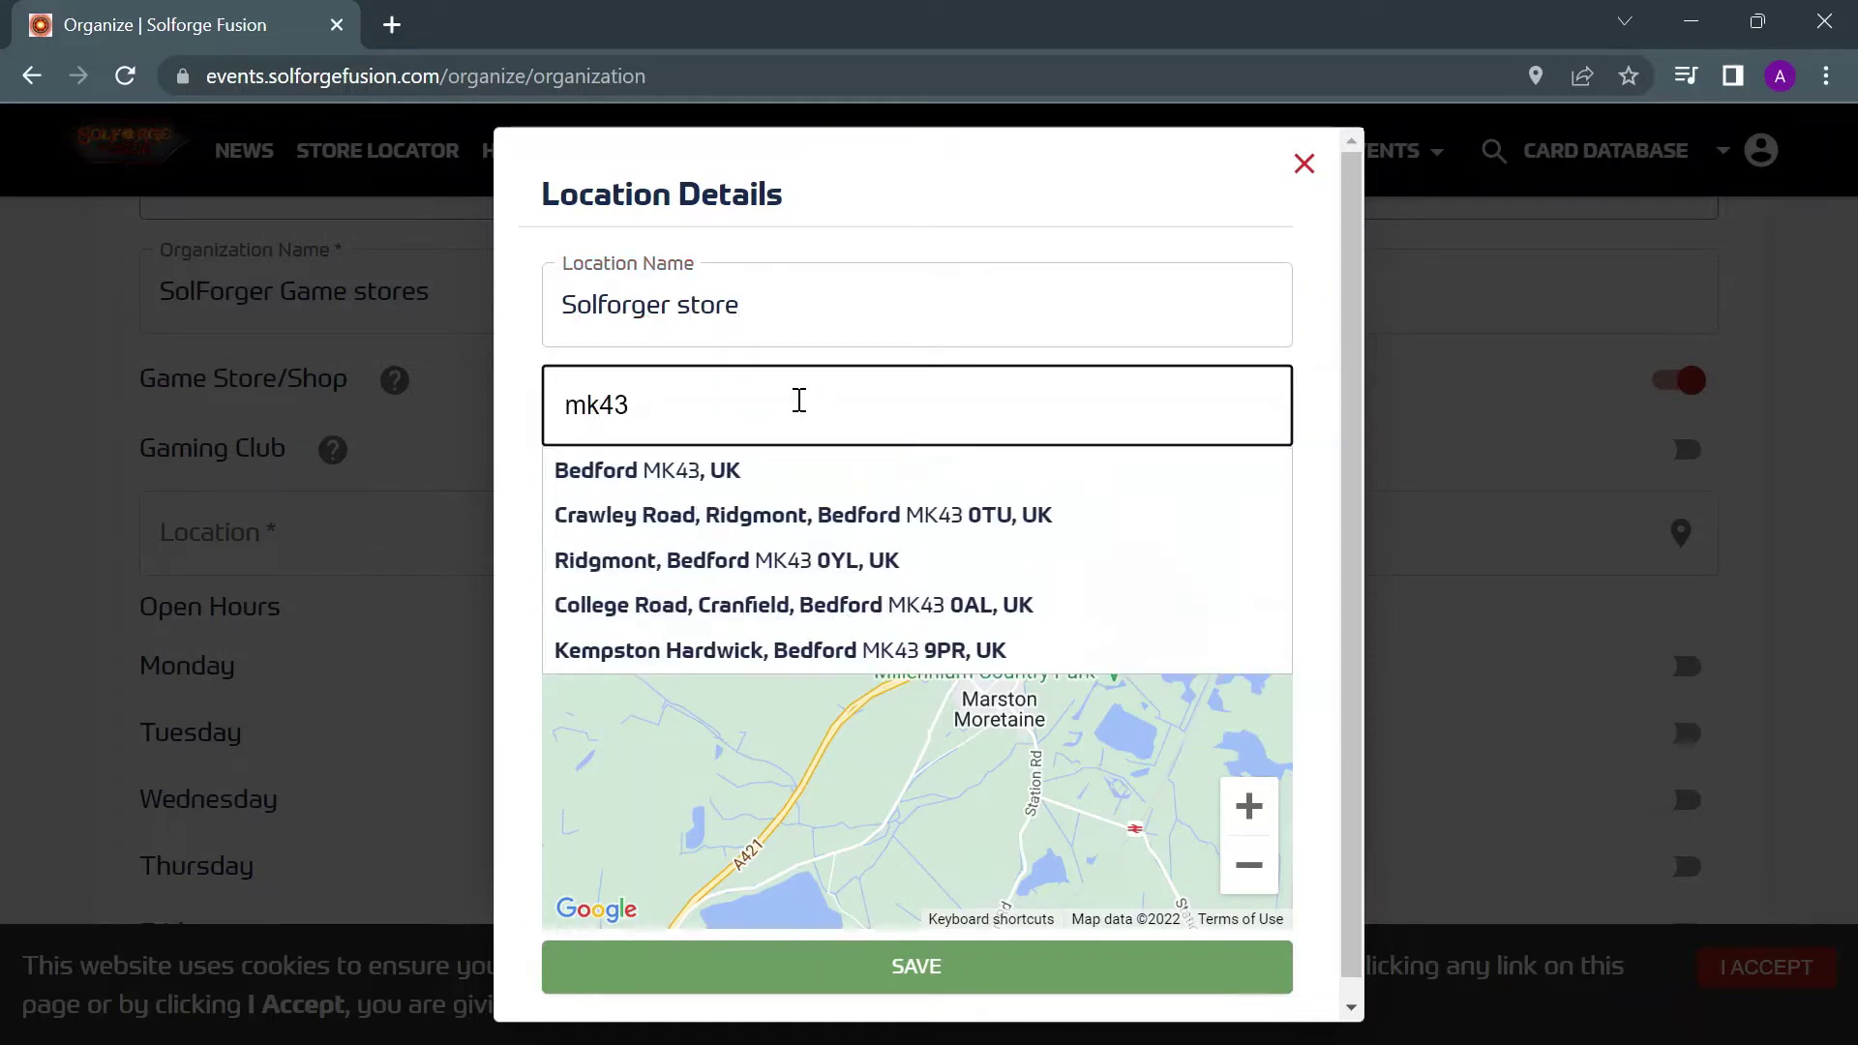
{"action": "type", "text": " 9sp"}
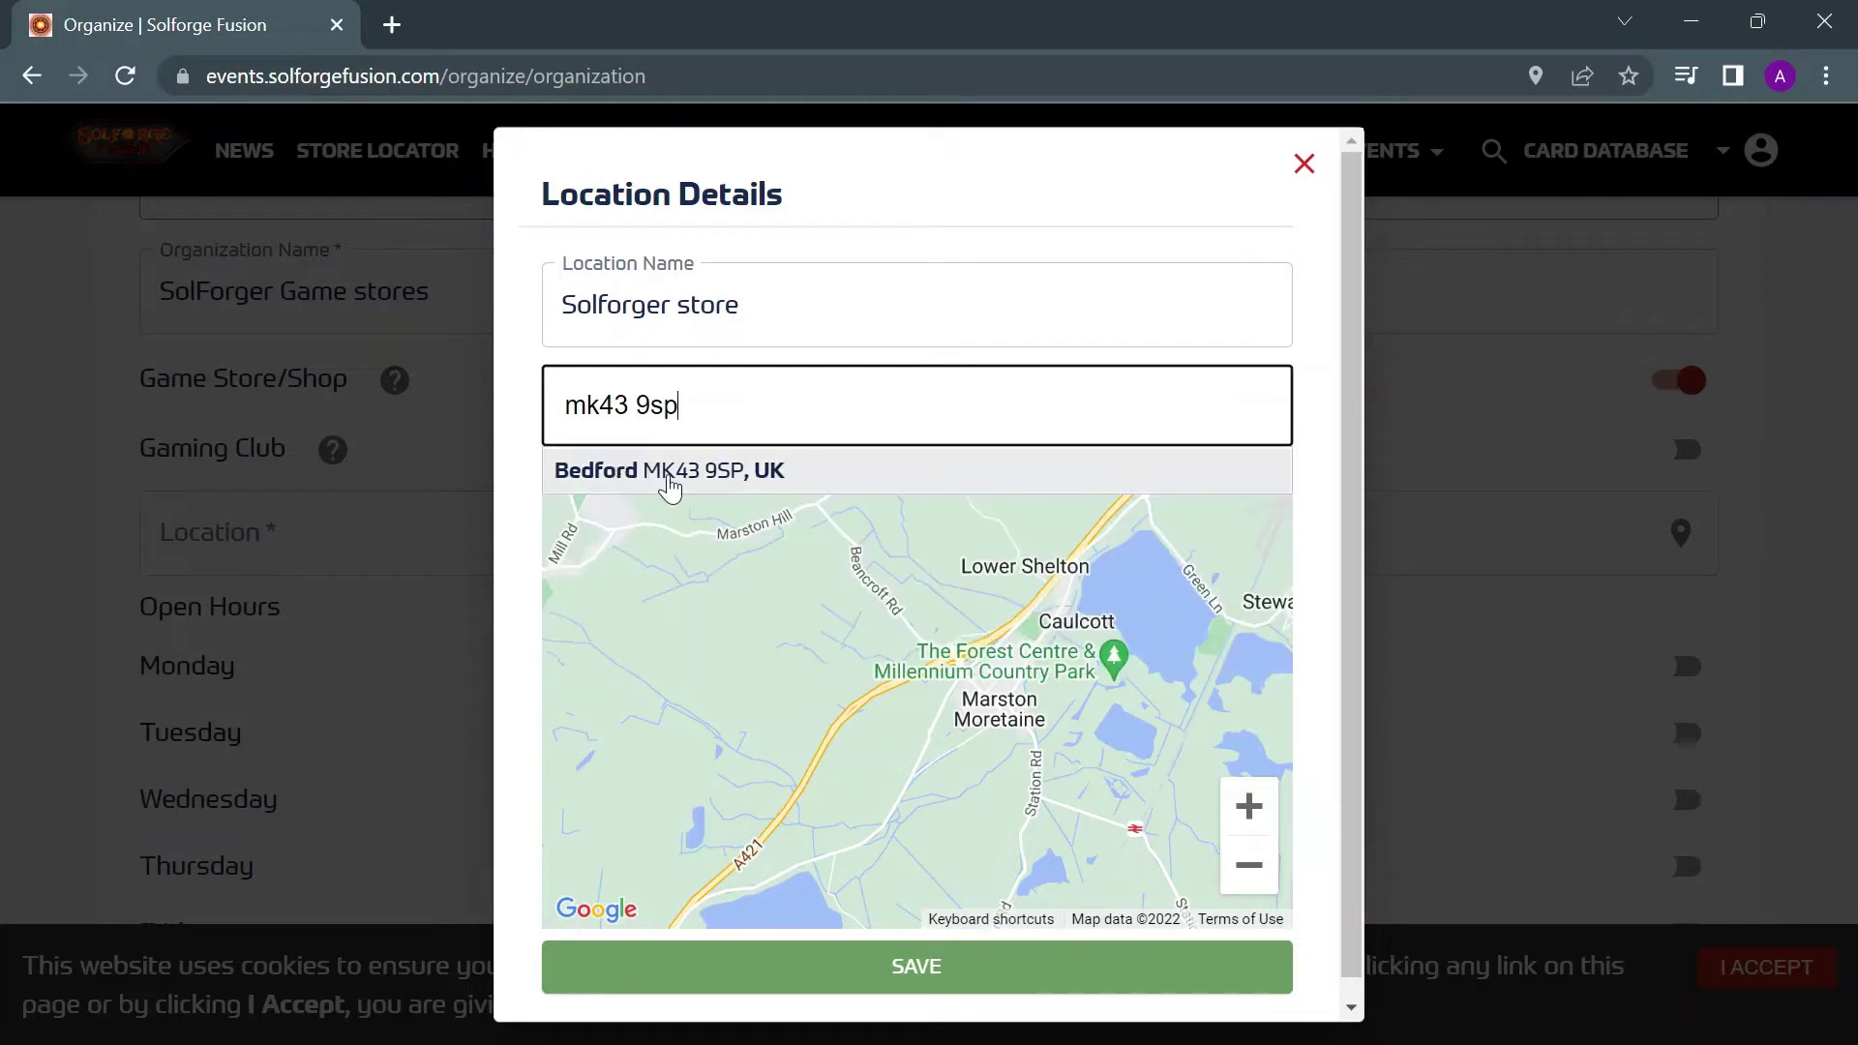
{"action": "left_click", "coordinate": [670, 475]}
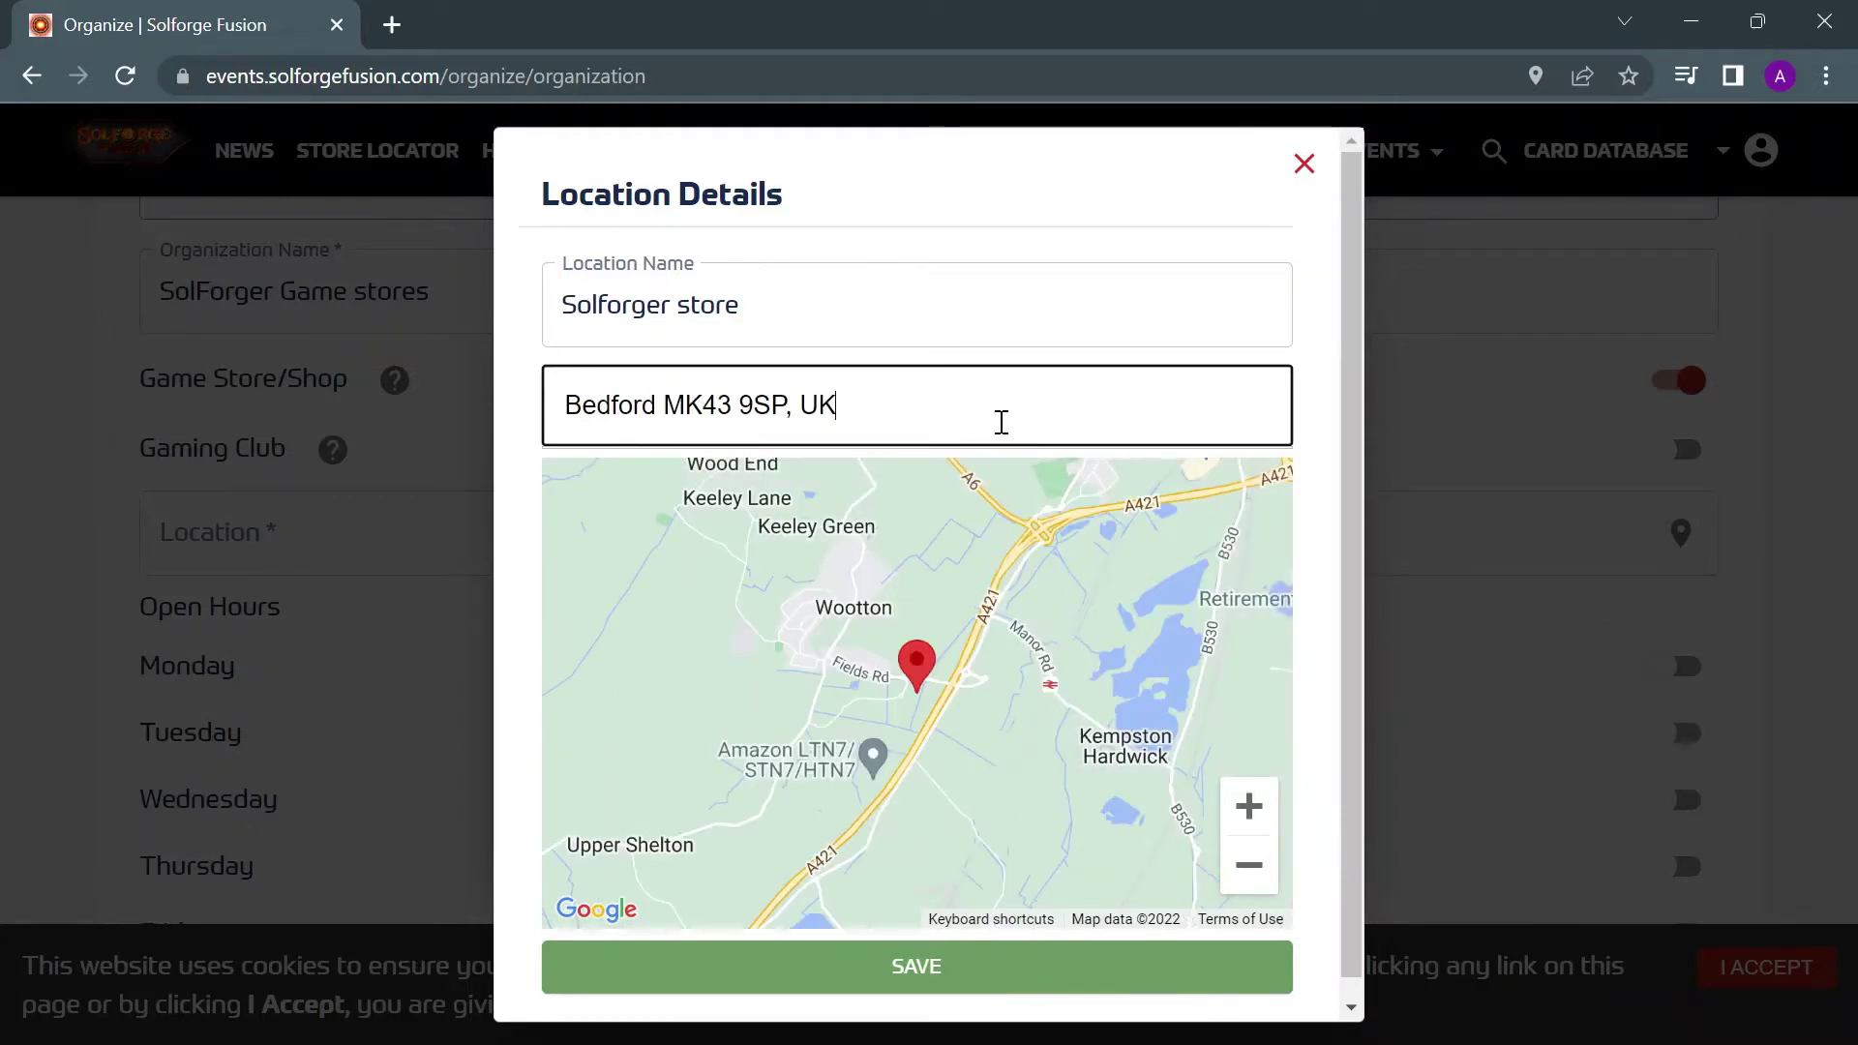
{"action": "left_click", "coordinate": [995, 962]}
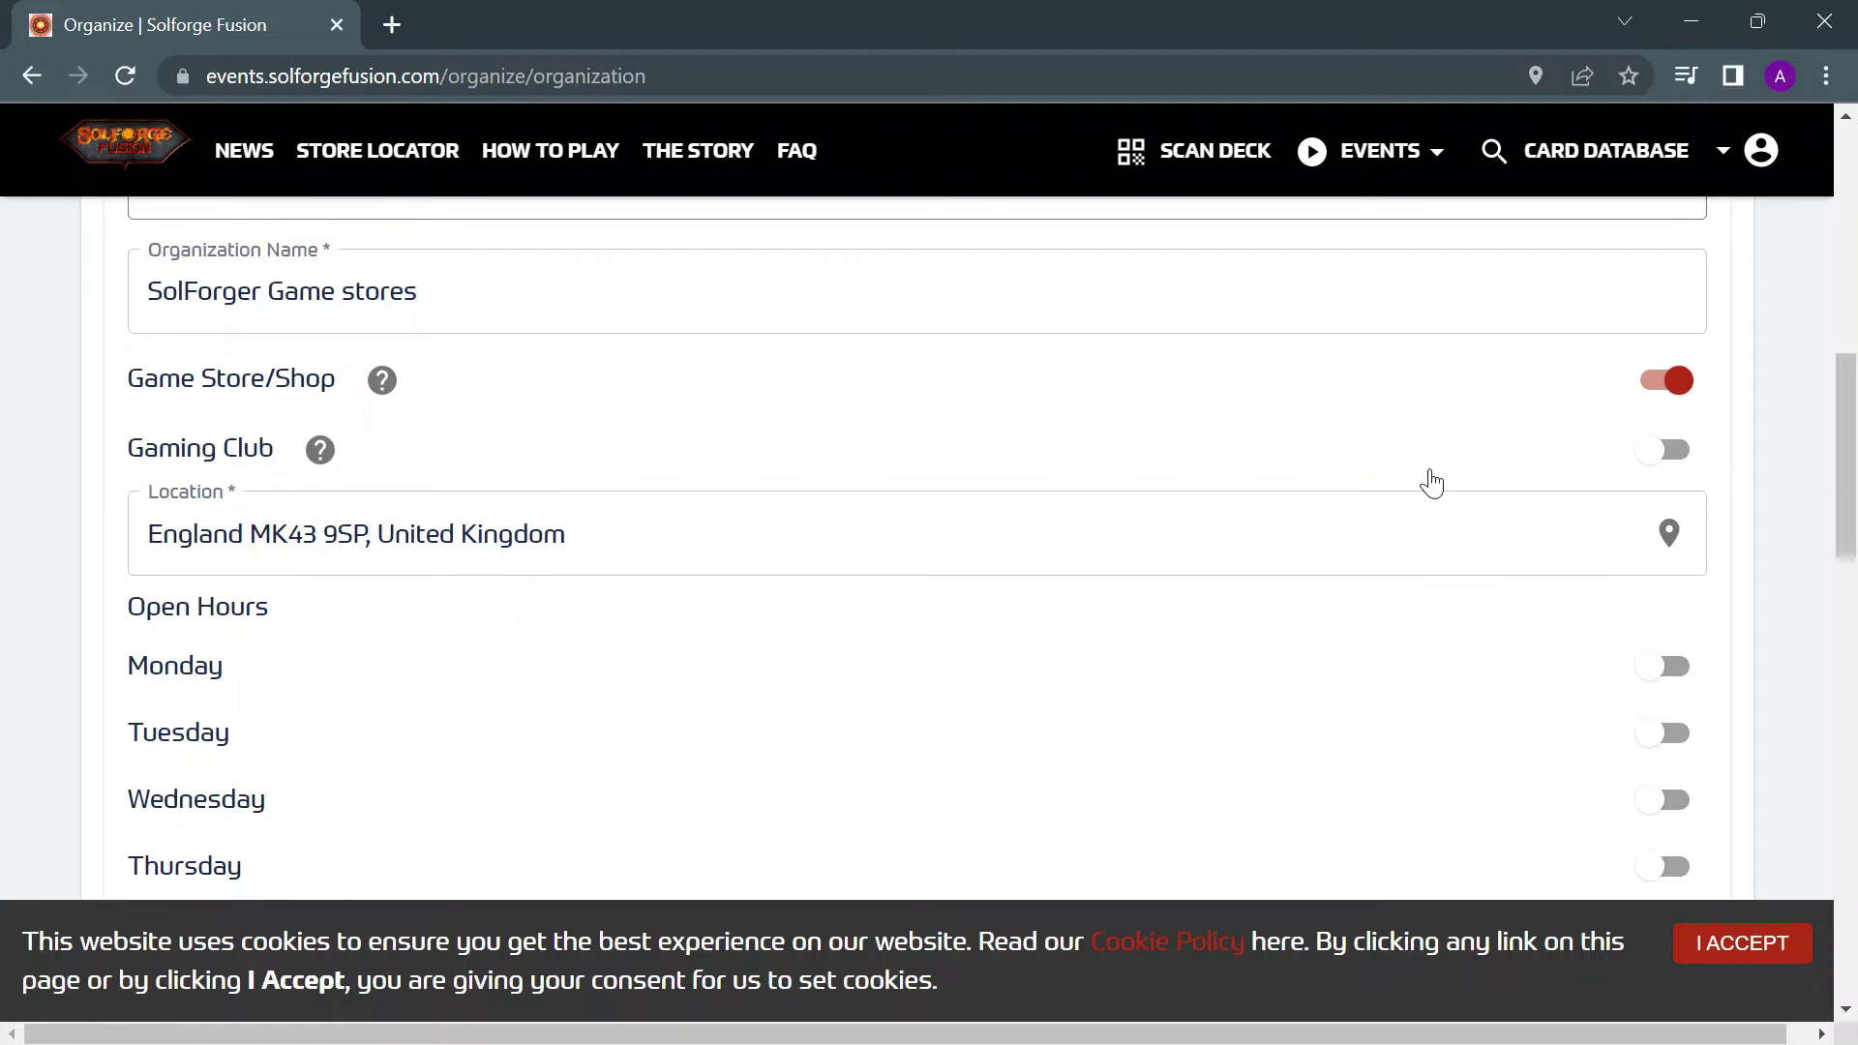
Step: Accept the cookie notice and open Monday, closing at 07:00 PM
{"action": "left_click", "coordinate": [1693, 944]}
{"action": "scroll", "coordinate": [1355, 484], "scroll_direction": "down", "scroll_amount": 2}
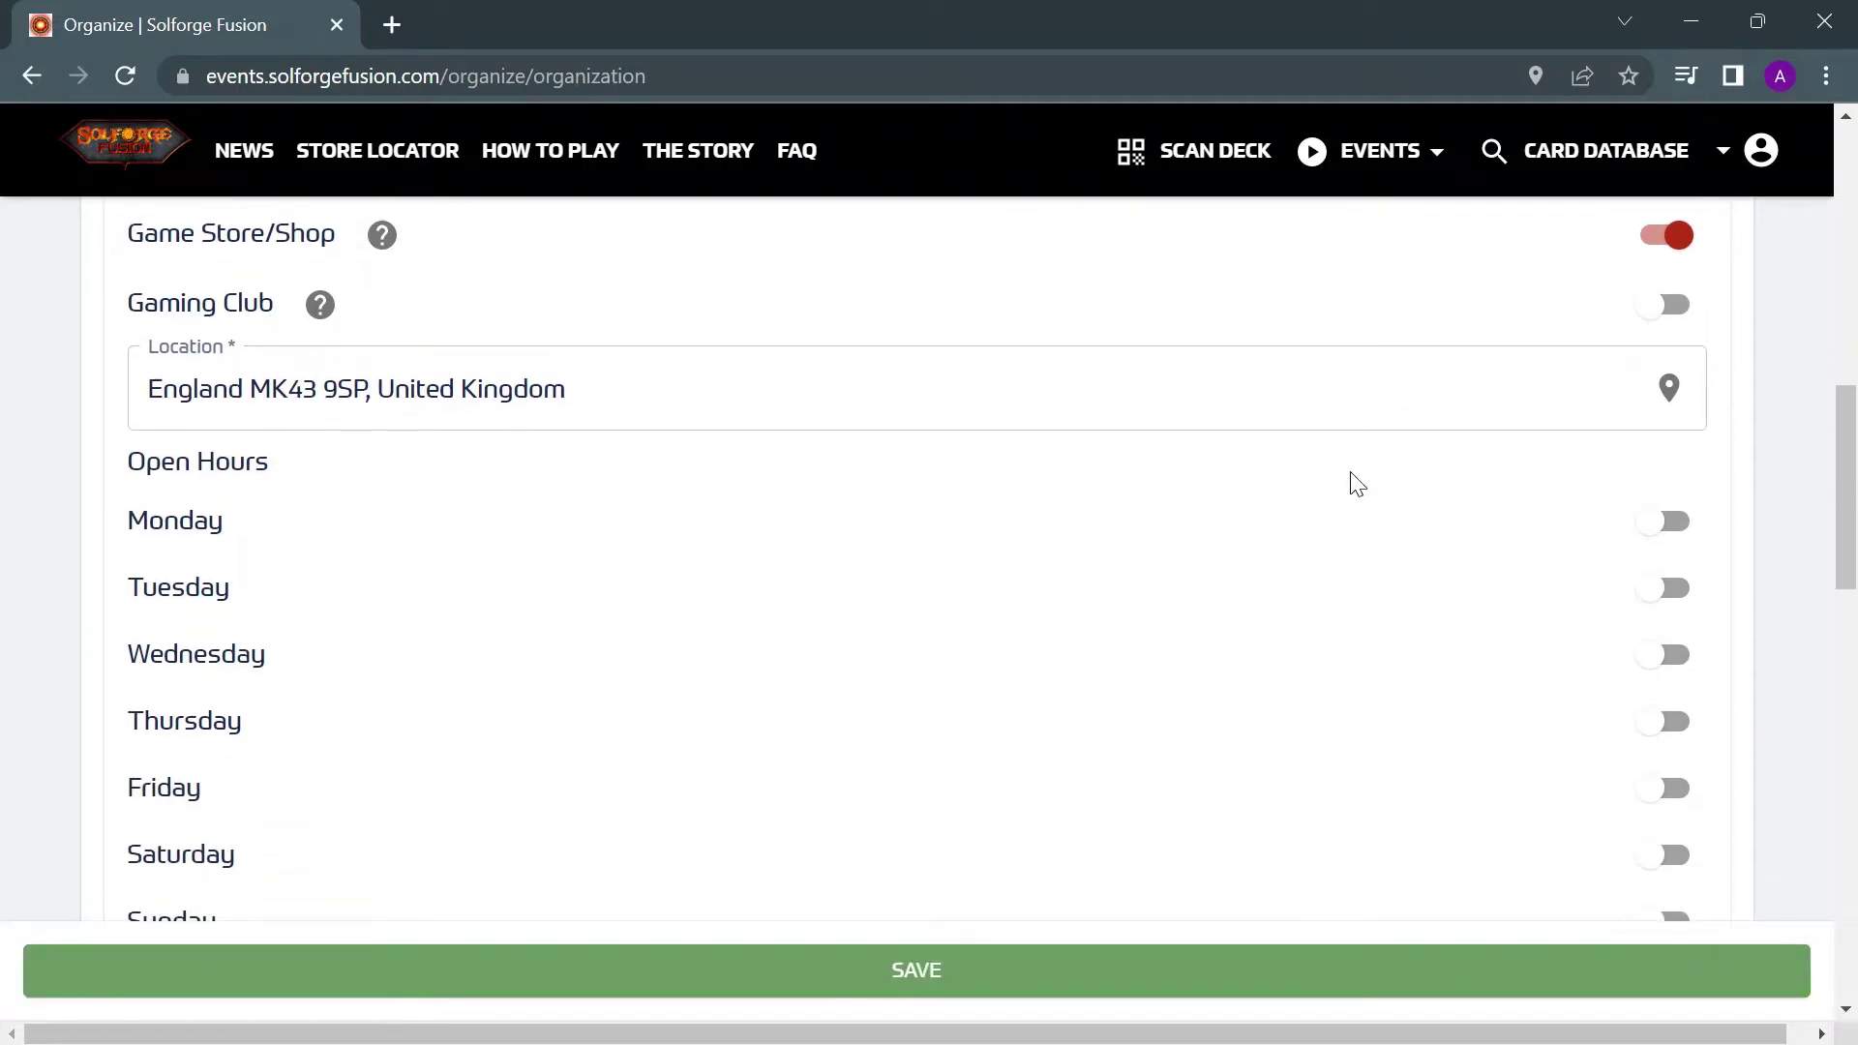
{"action": "left_click", "coordinate": [1668, 522]}
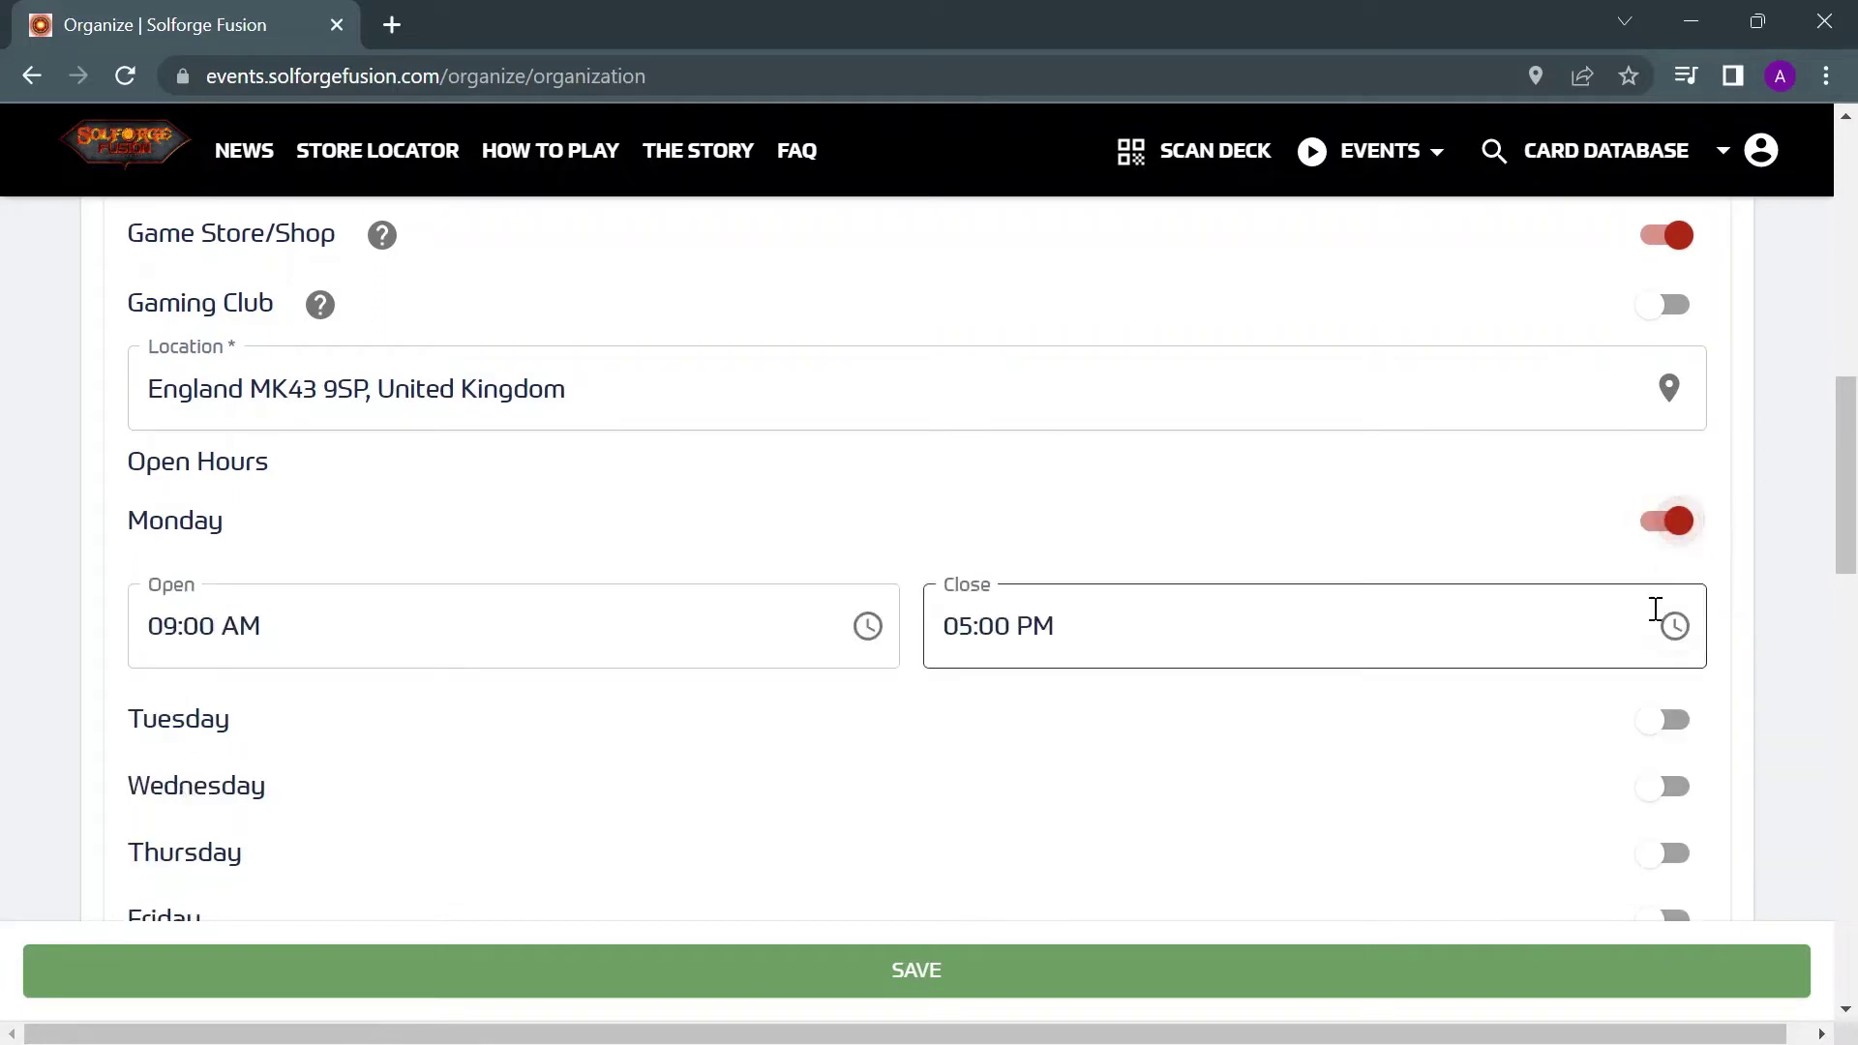
{"action": "left_click", "coordinate": [1012, 632]}
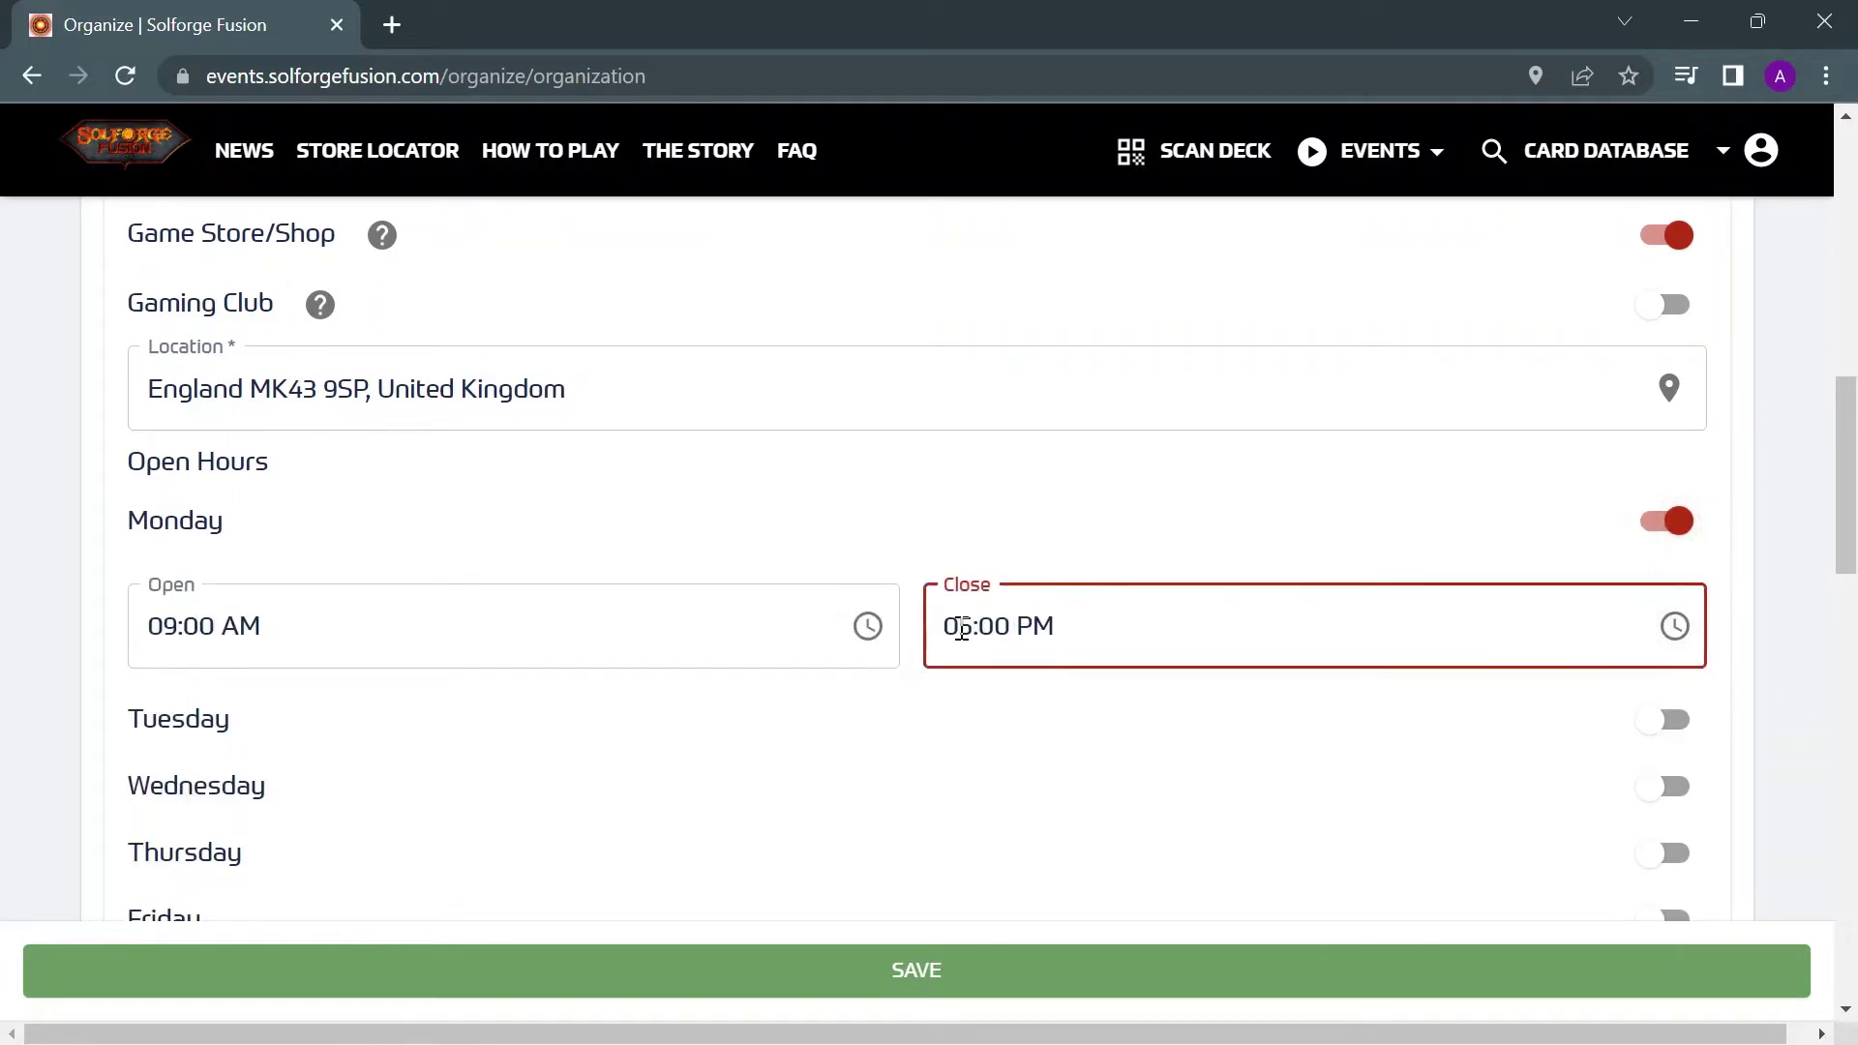
{"action": "key", "text": "BackSpace"}
{"action": "type", "text": "7"}
Step: Turn on opening hours for Tuesday through Sunday
{"action": "left_click", "coordinate": [1666, 719]}
{"action": "scroll", "coordinate": [1679, 847], "scroll_direction": "down", "scroll_amount": 3}
{"action": "left_click", "coordinate": [1666, 627]}
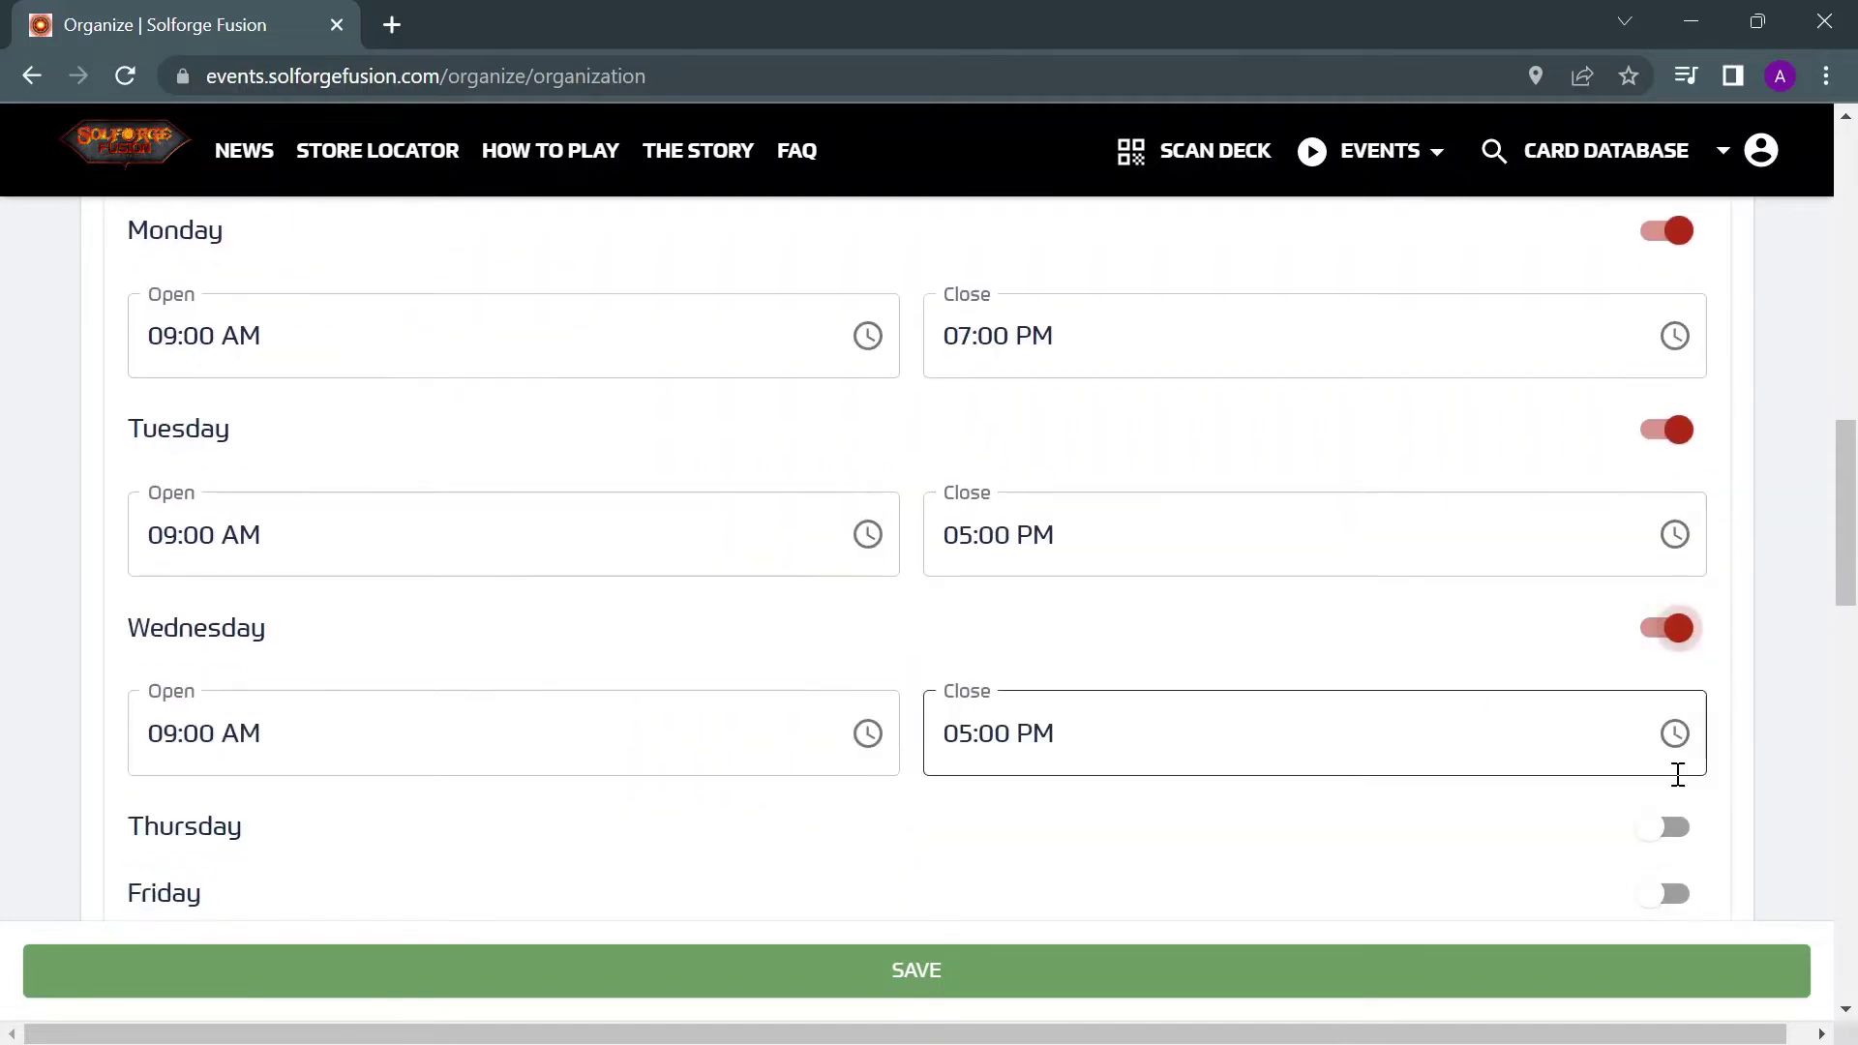
{"action": "left_click", "coordinate": [1666, 825]}
{"action": "scroll", "coordinate": [1694, 735], "scroll_direction": "down", "scroll_amount": 3}
{"action": "left_click", "coordinate": [1667, 734]}
{"action": "scroll", "coordinate": [1674, 721], "scroll_direction": "down", "scroll_amount": 3}
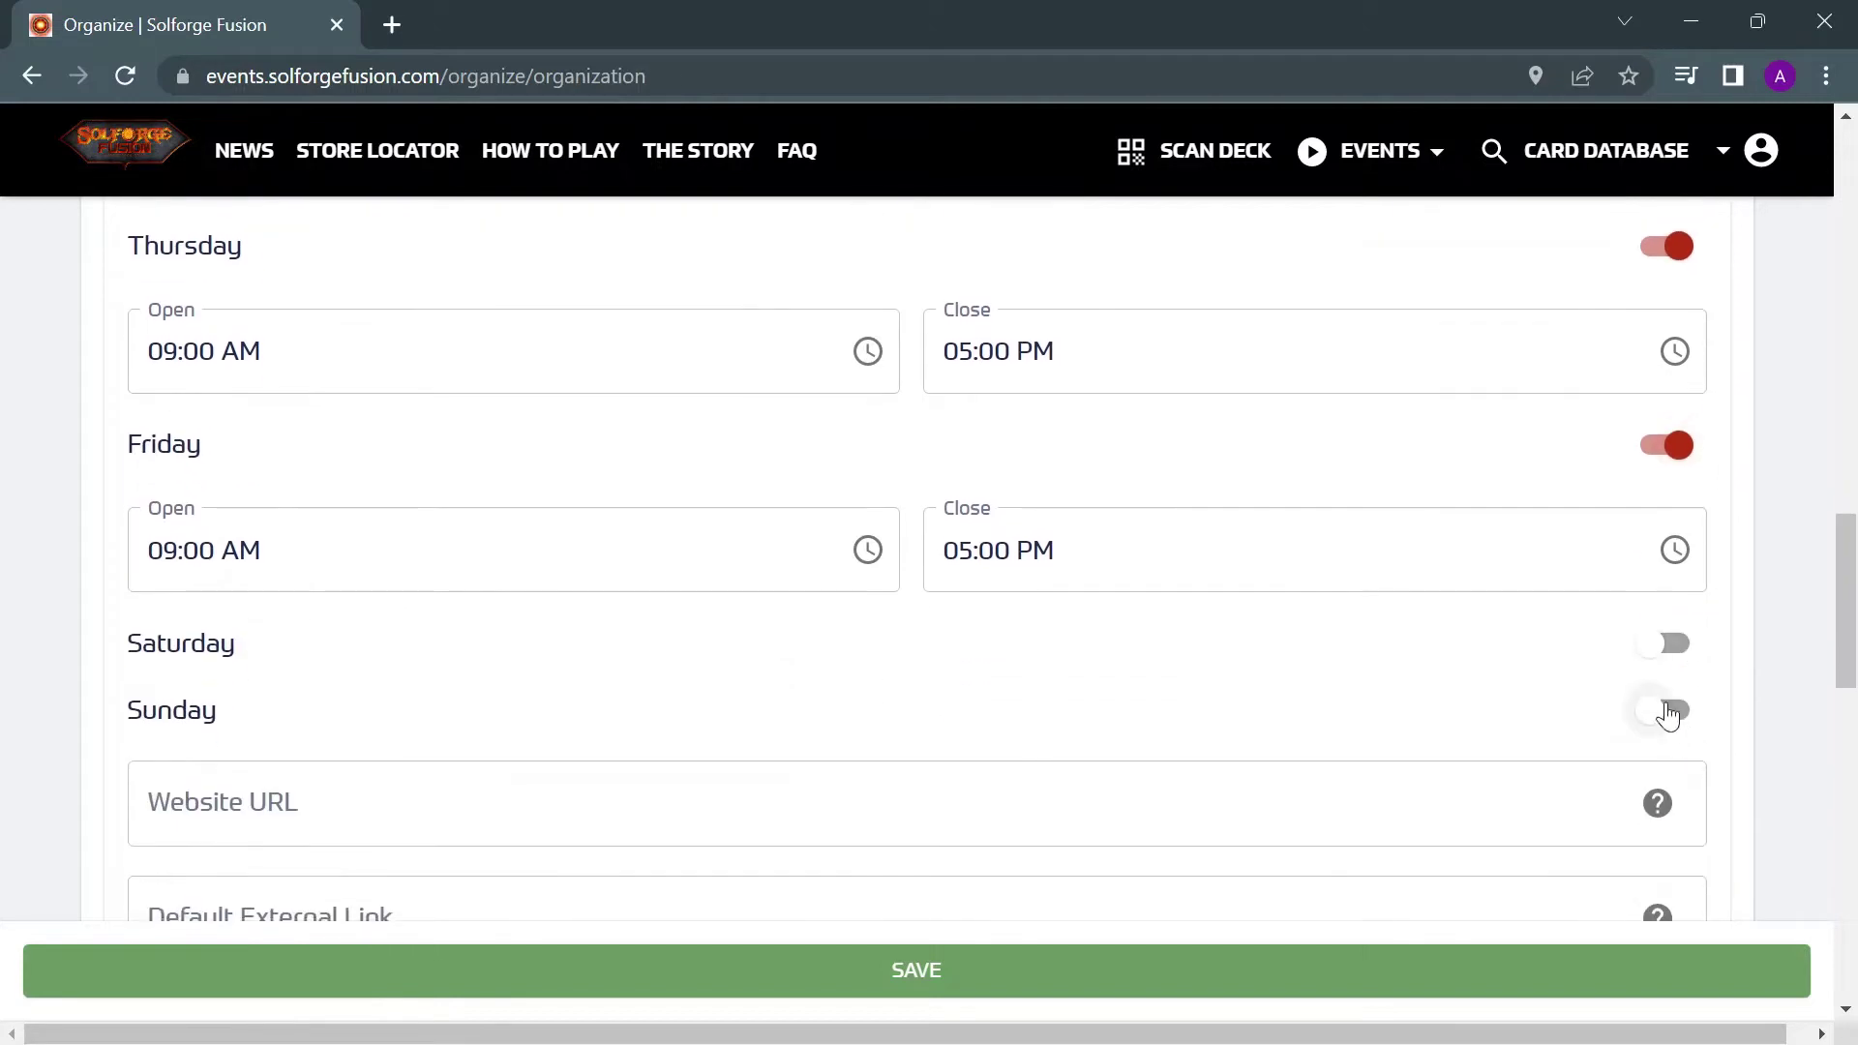
{"action": "left_click", "coordinate": [1666, 645]}
{"action": "left_click", "coordinate": [1668, 849]}
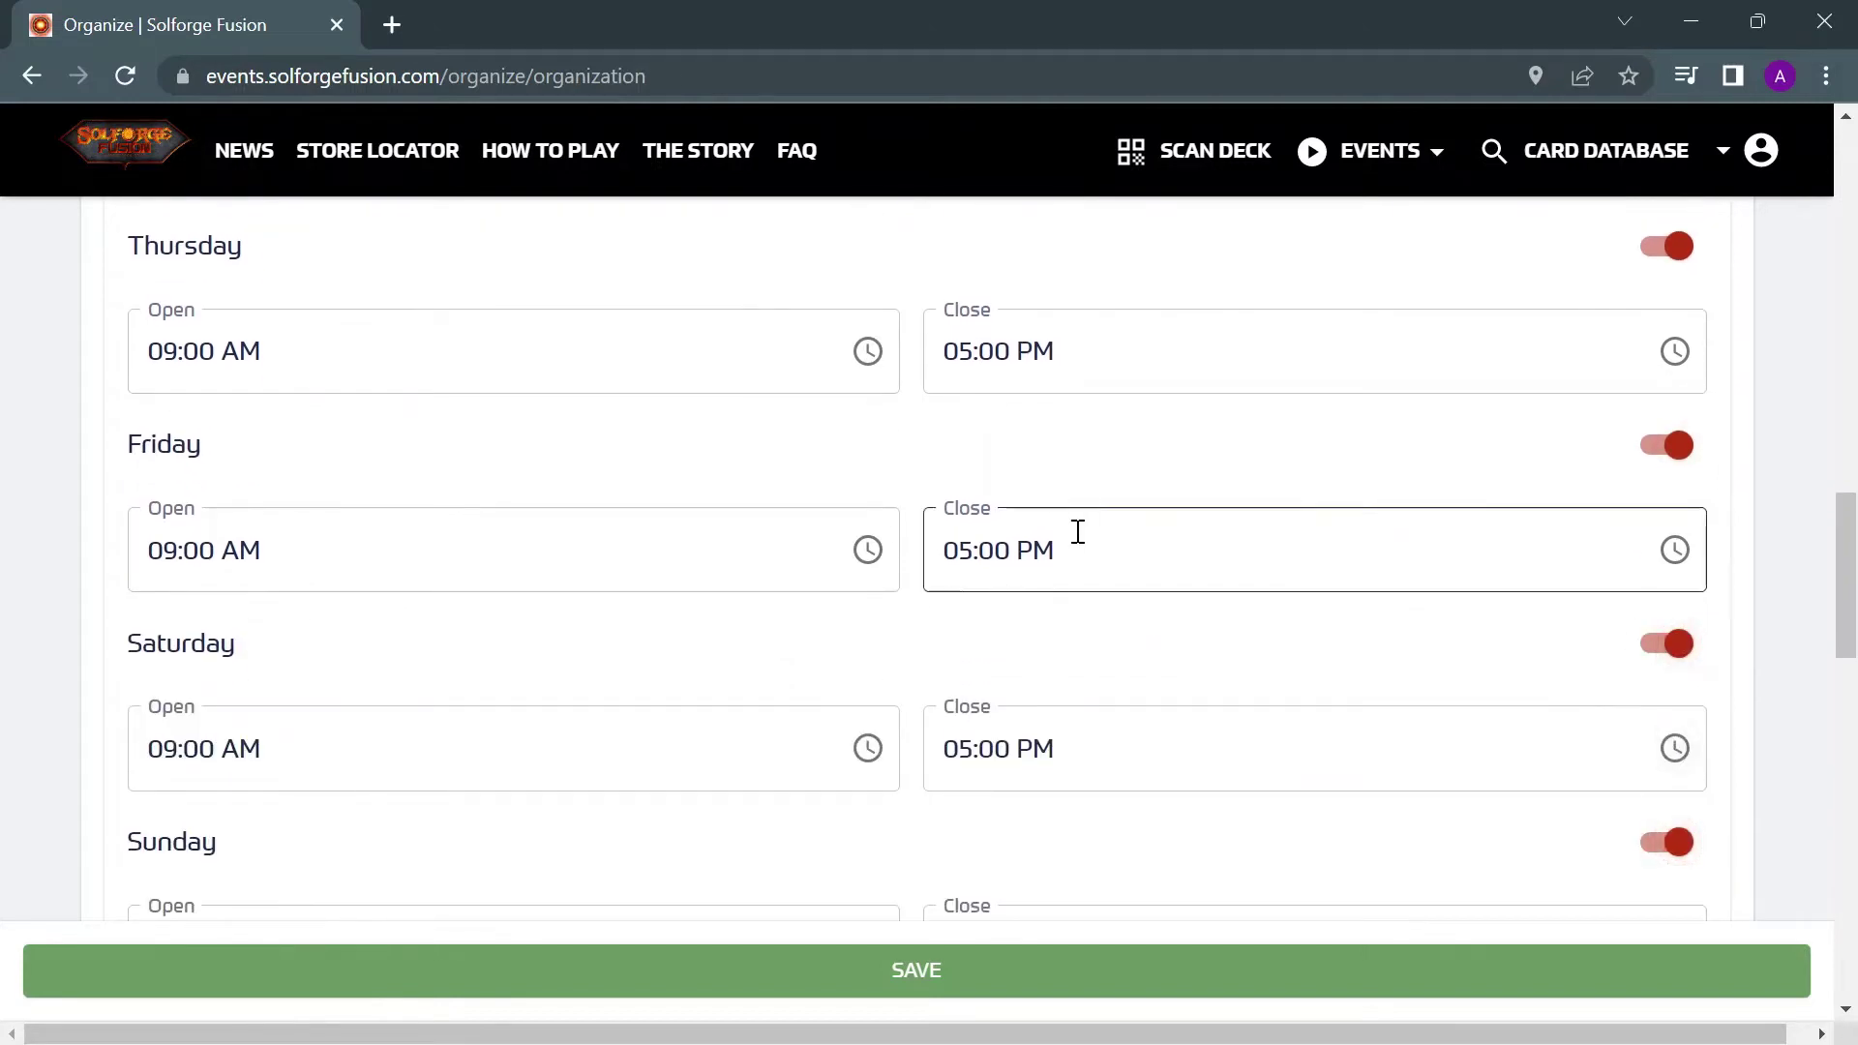
Step: Set Friday's closing time to 10:00 PM and Saturday's to 09:00 PM
{"action": "left_click", "coordinate": [964, 542]}
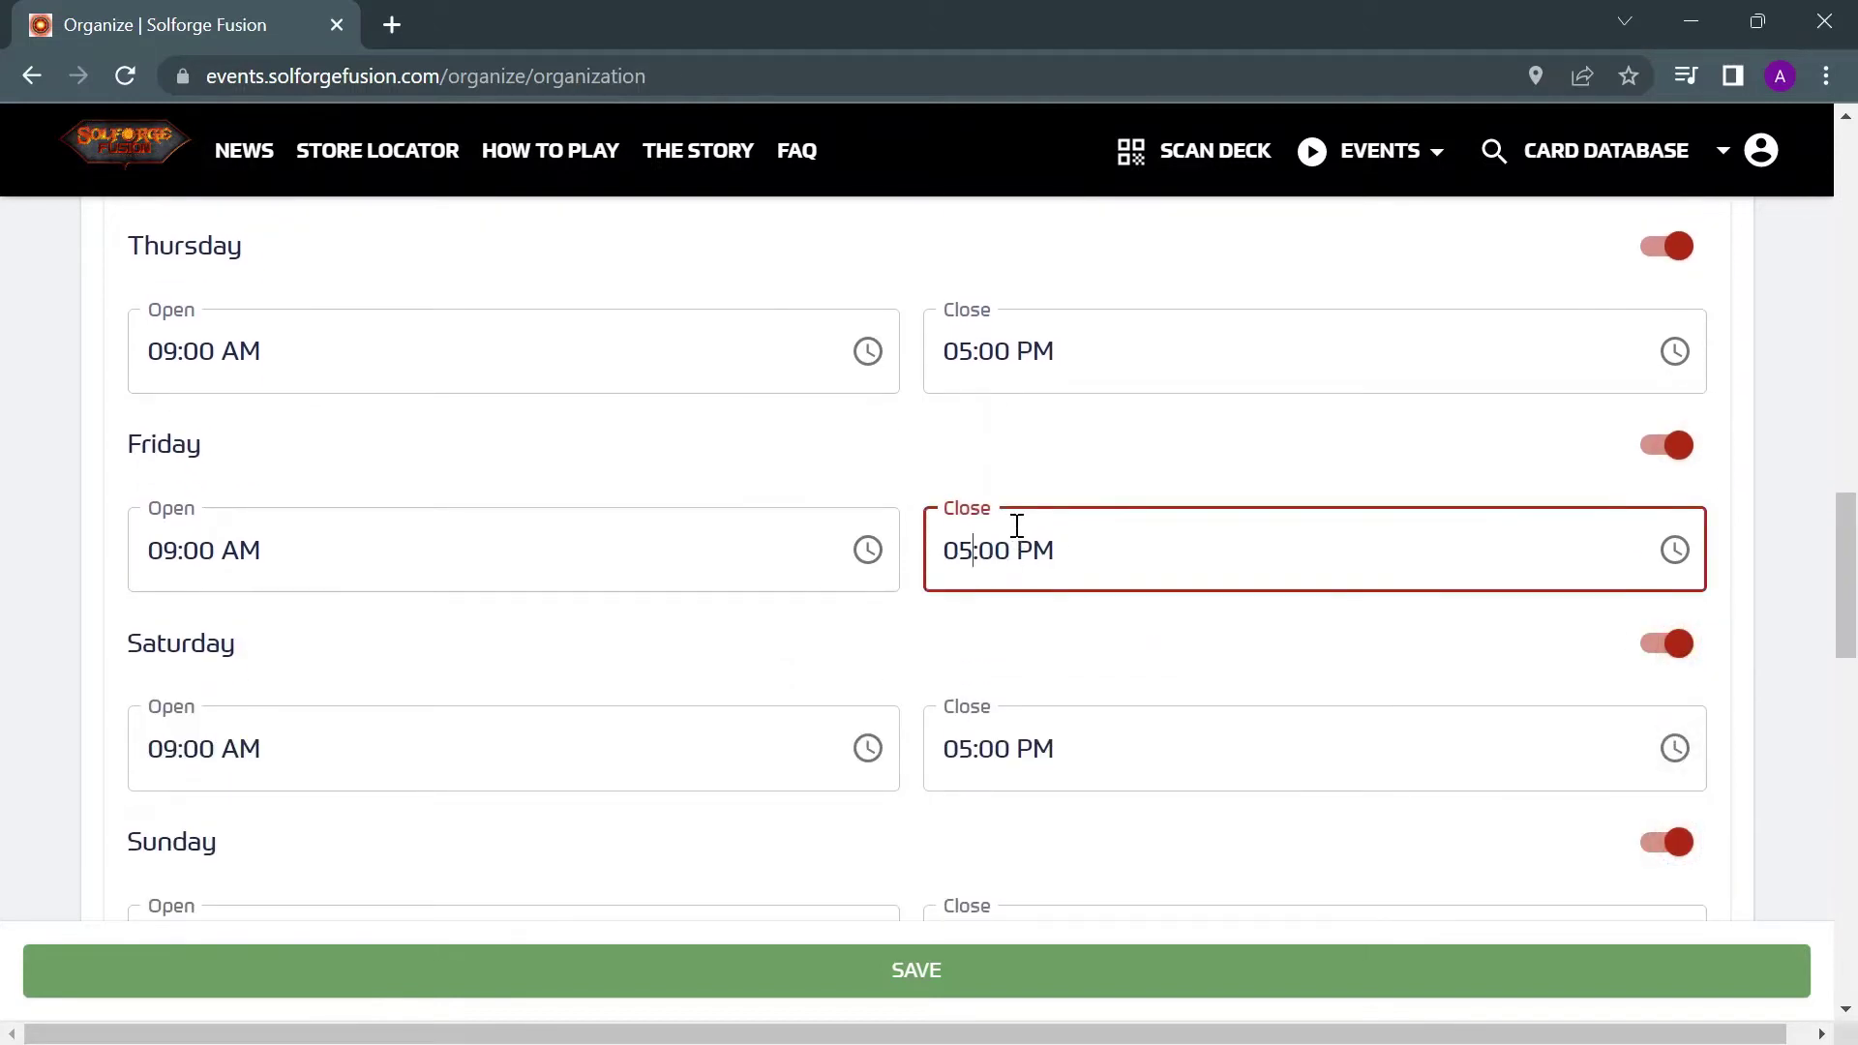
{"action": "key", "text": "BackSpace"}
{"action": "key", "text": "BackSpace"}
{"action": "type", "text": "20"}
{"action": "key", "text": "BackSpace"}
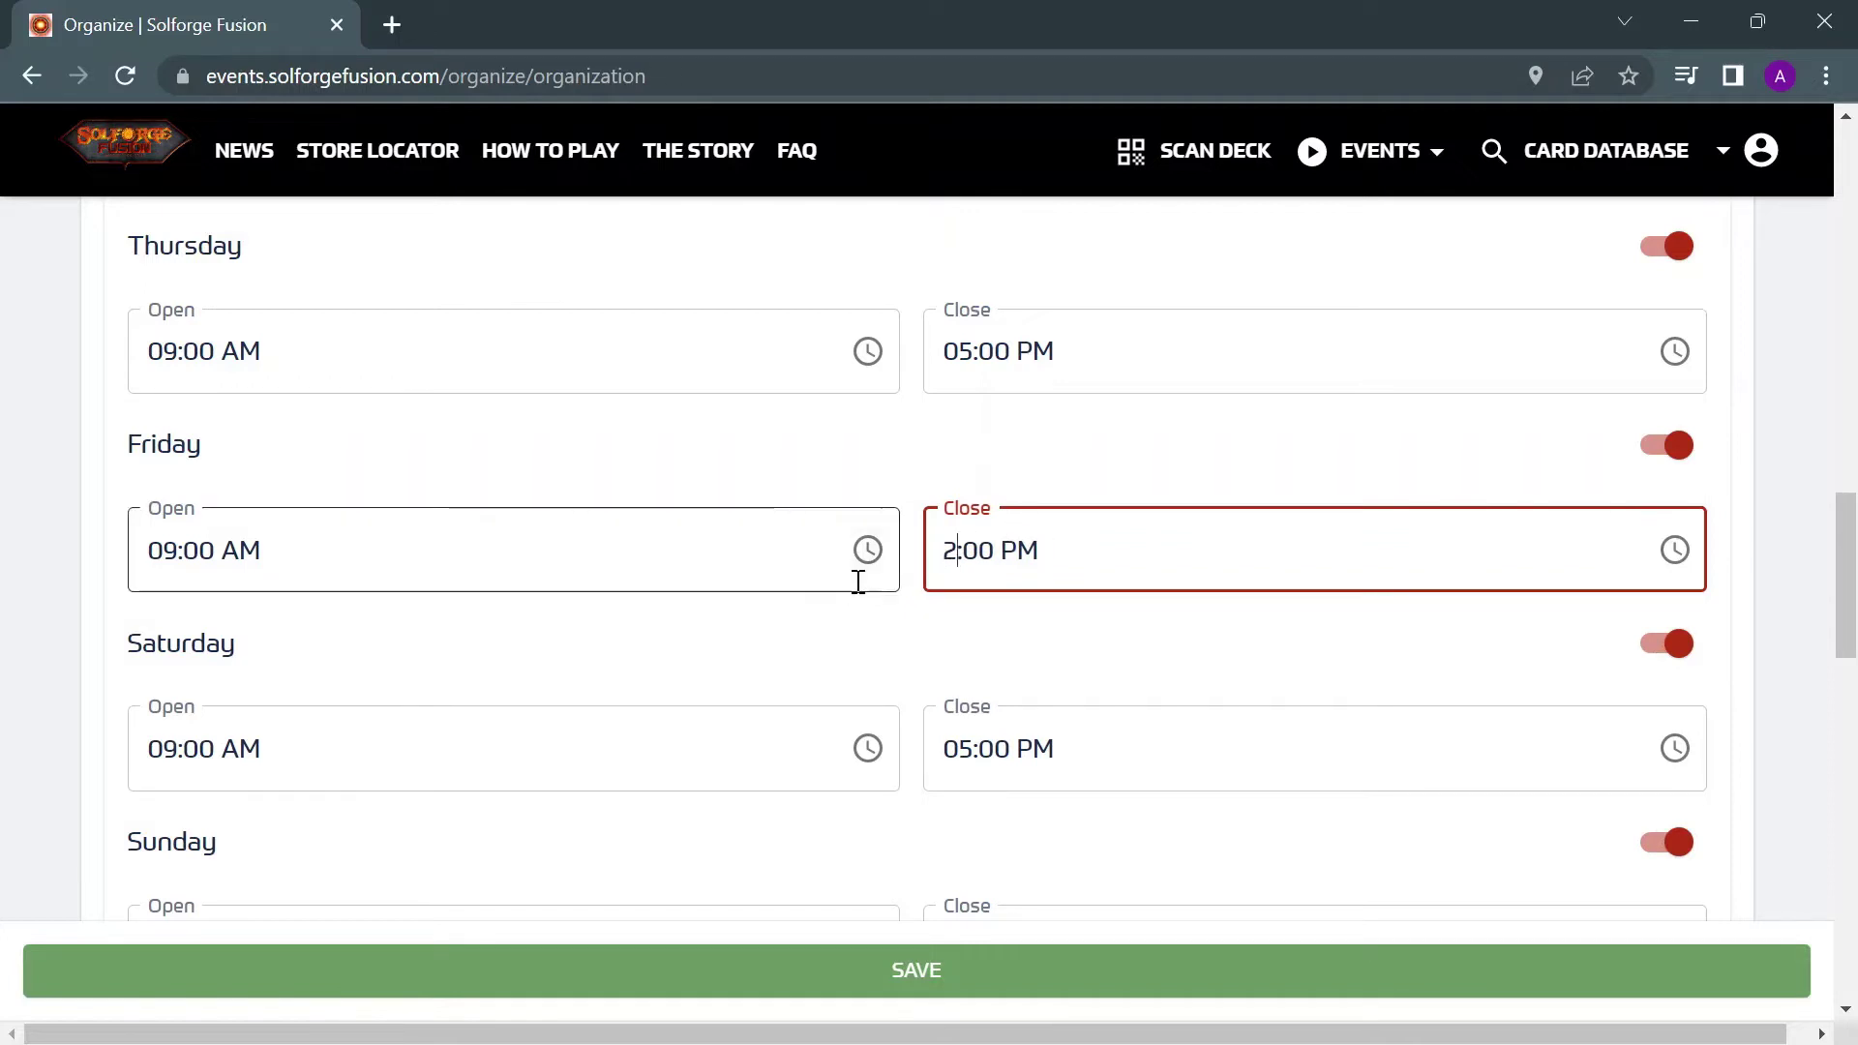
{"action": "type", "text": "2"}
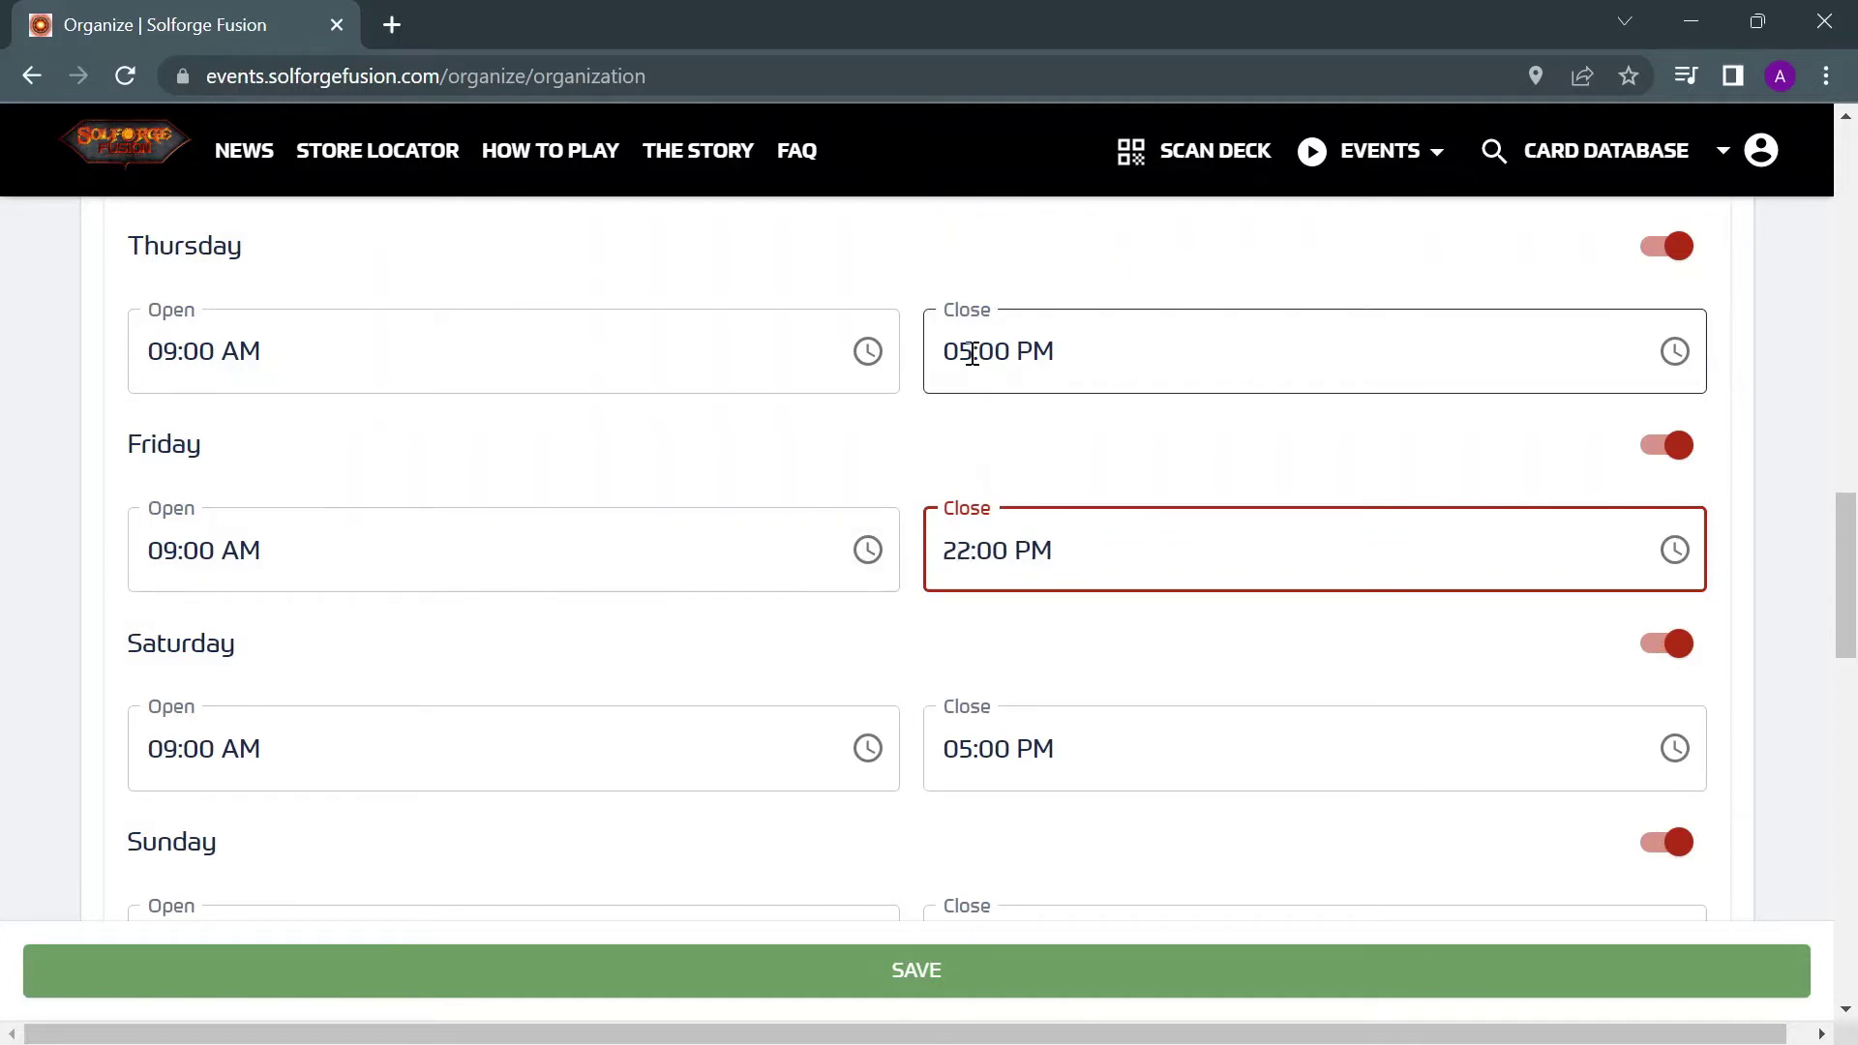
{"action": "left_click", "coordinate": [973, 352]}
{"action": "left_click", "coordinate": [983, 745]}
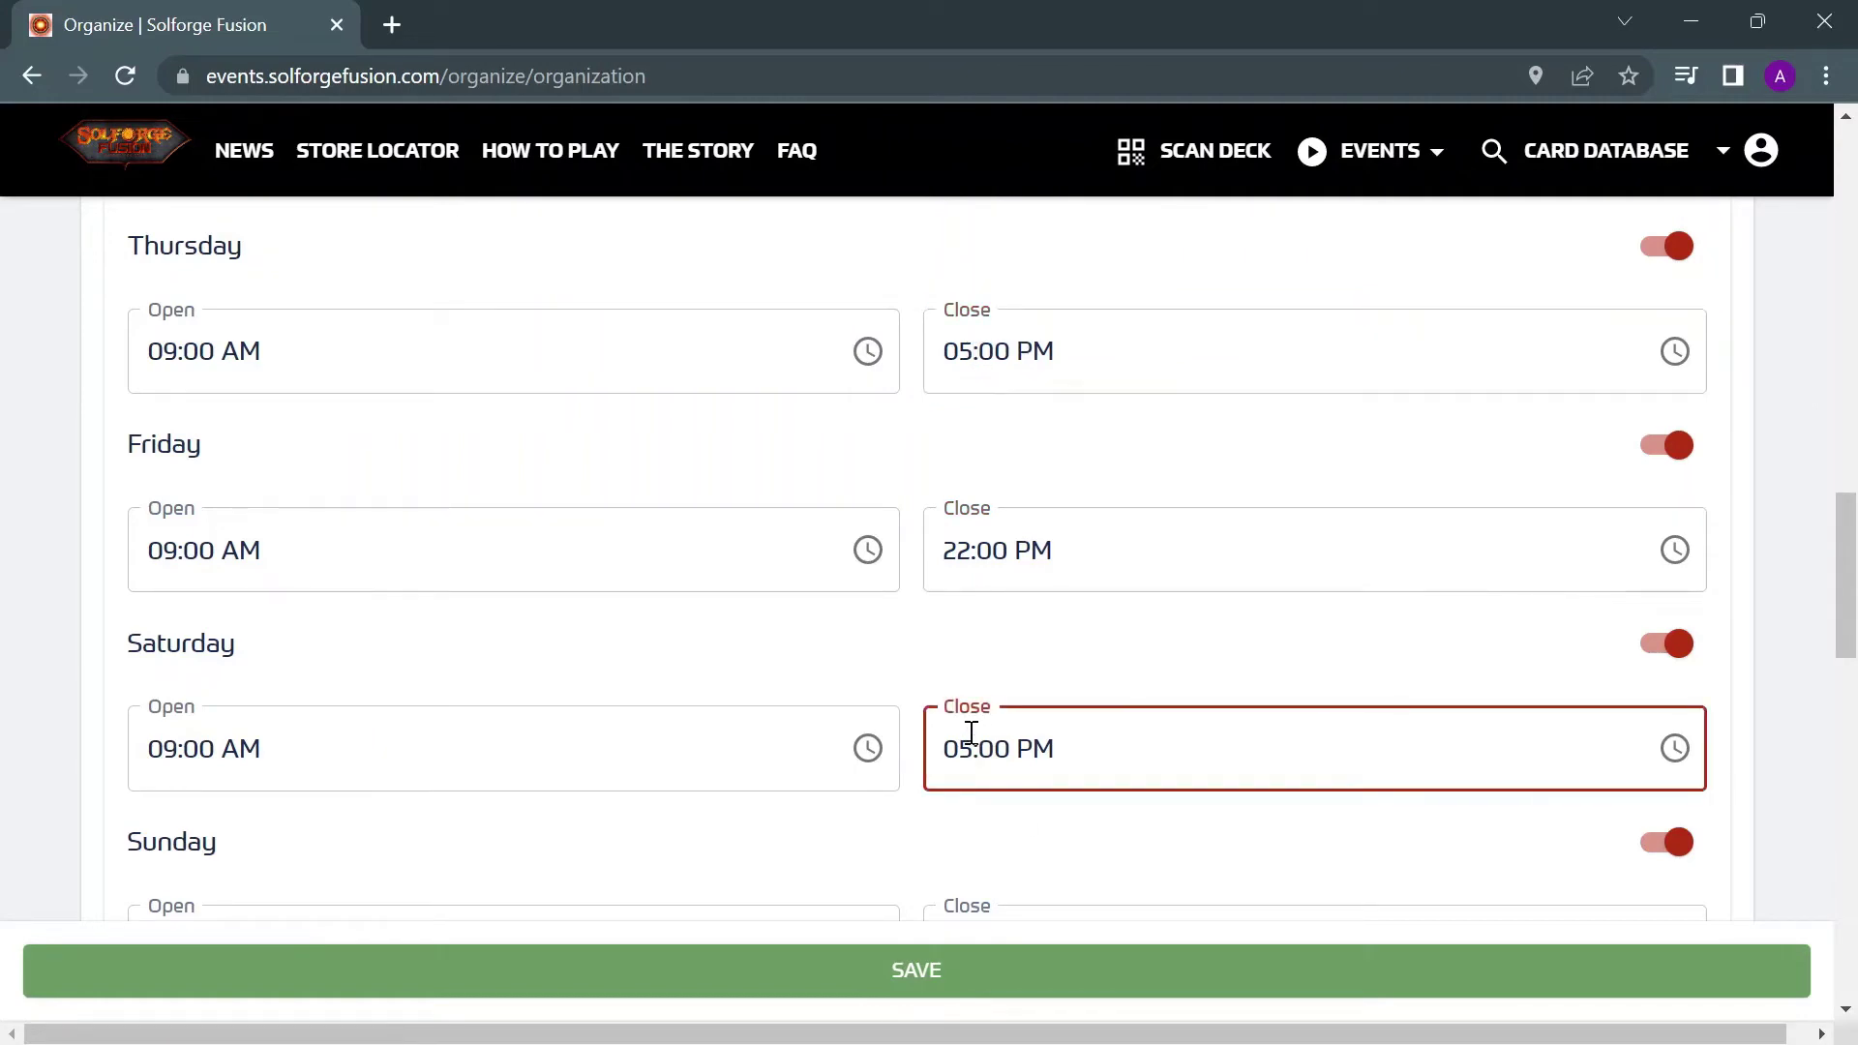
{"action": "key", "text": "BackSpace"}
{"action": "key", "text": "BackSpace"}
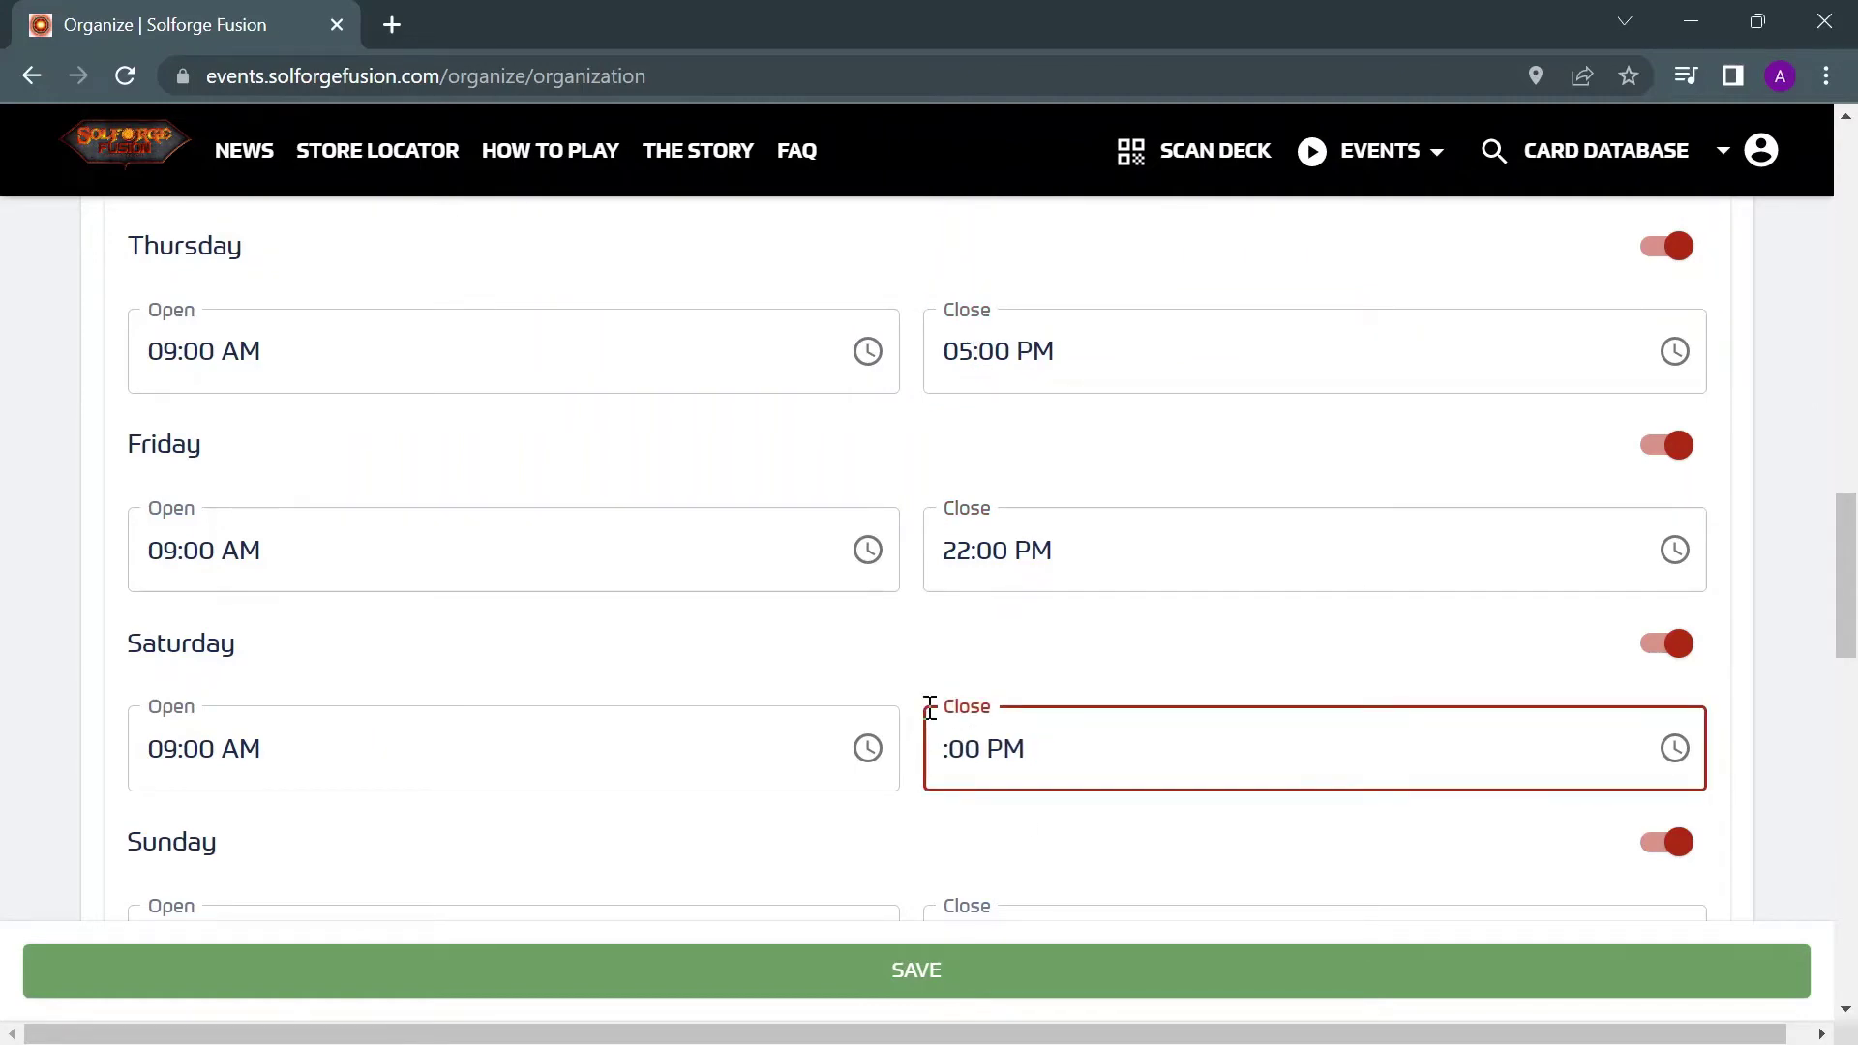
{"action": "type", "text": "09"}
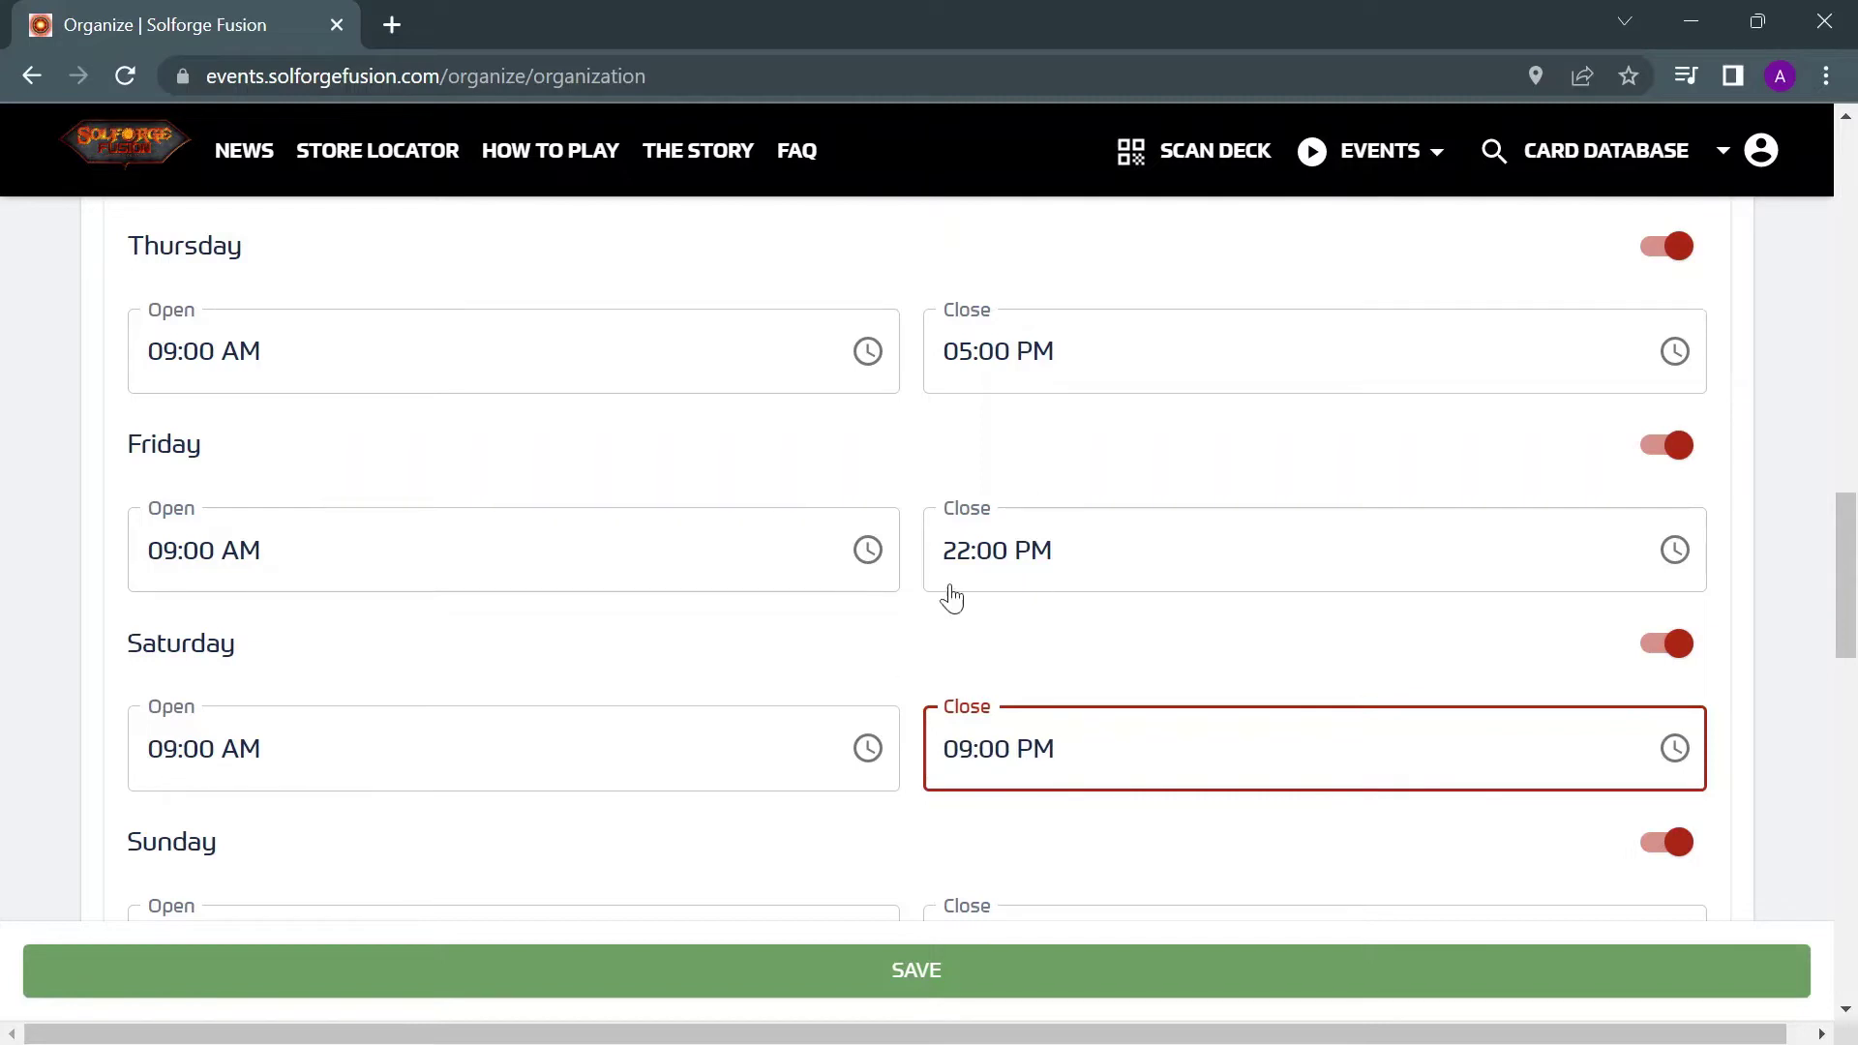
{"action": "left_click", "coordinate": [963, 548]}
{"action": "key", "text": "BackSpace"}
{"action": "key", "text": "BackSpace"}
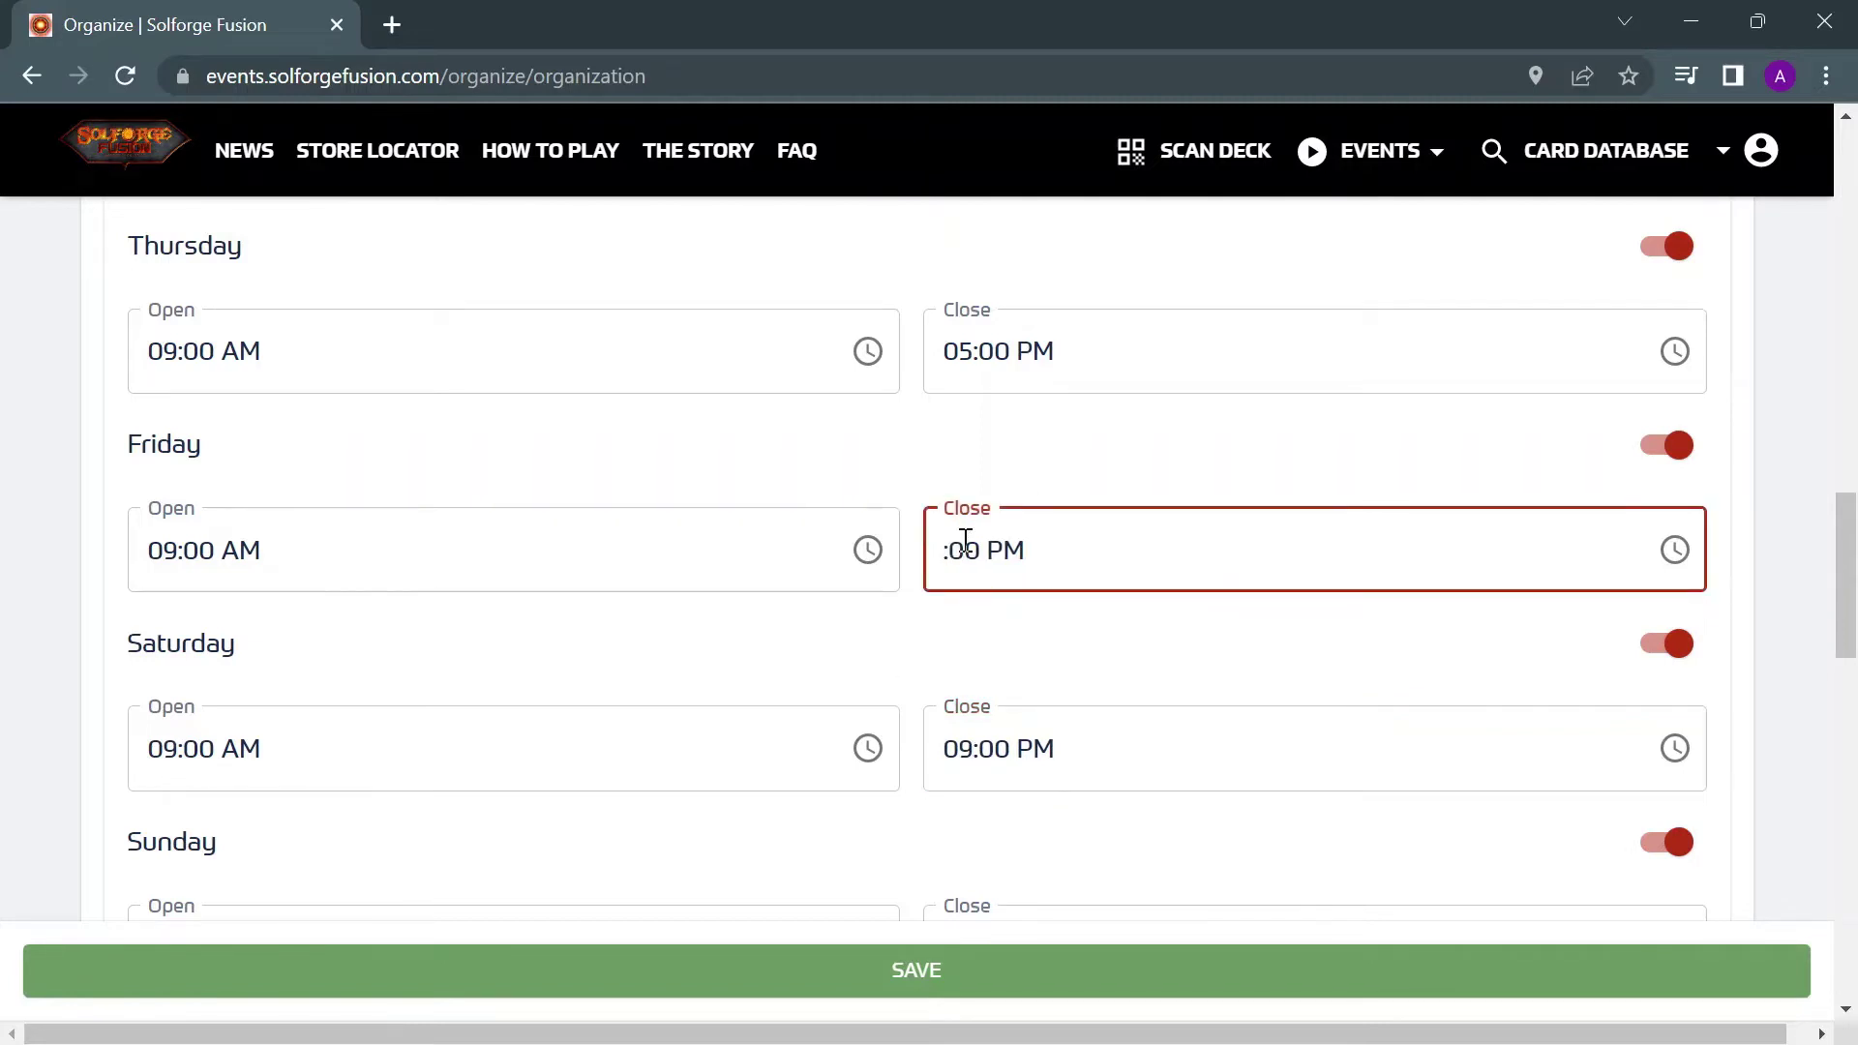
{"action": "type", "text": "10"}
{"action": "scroll", "coordinate": [1356, 804], "scroll_direction": "down", "scroll_amount": 6}
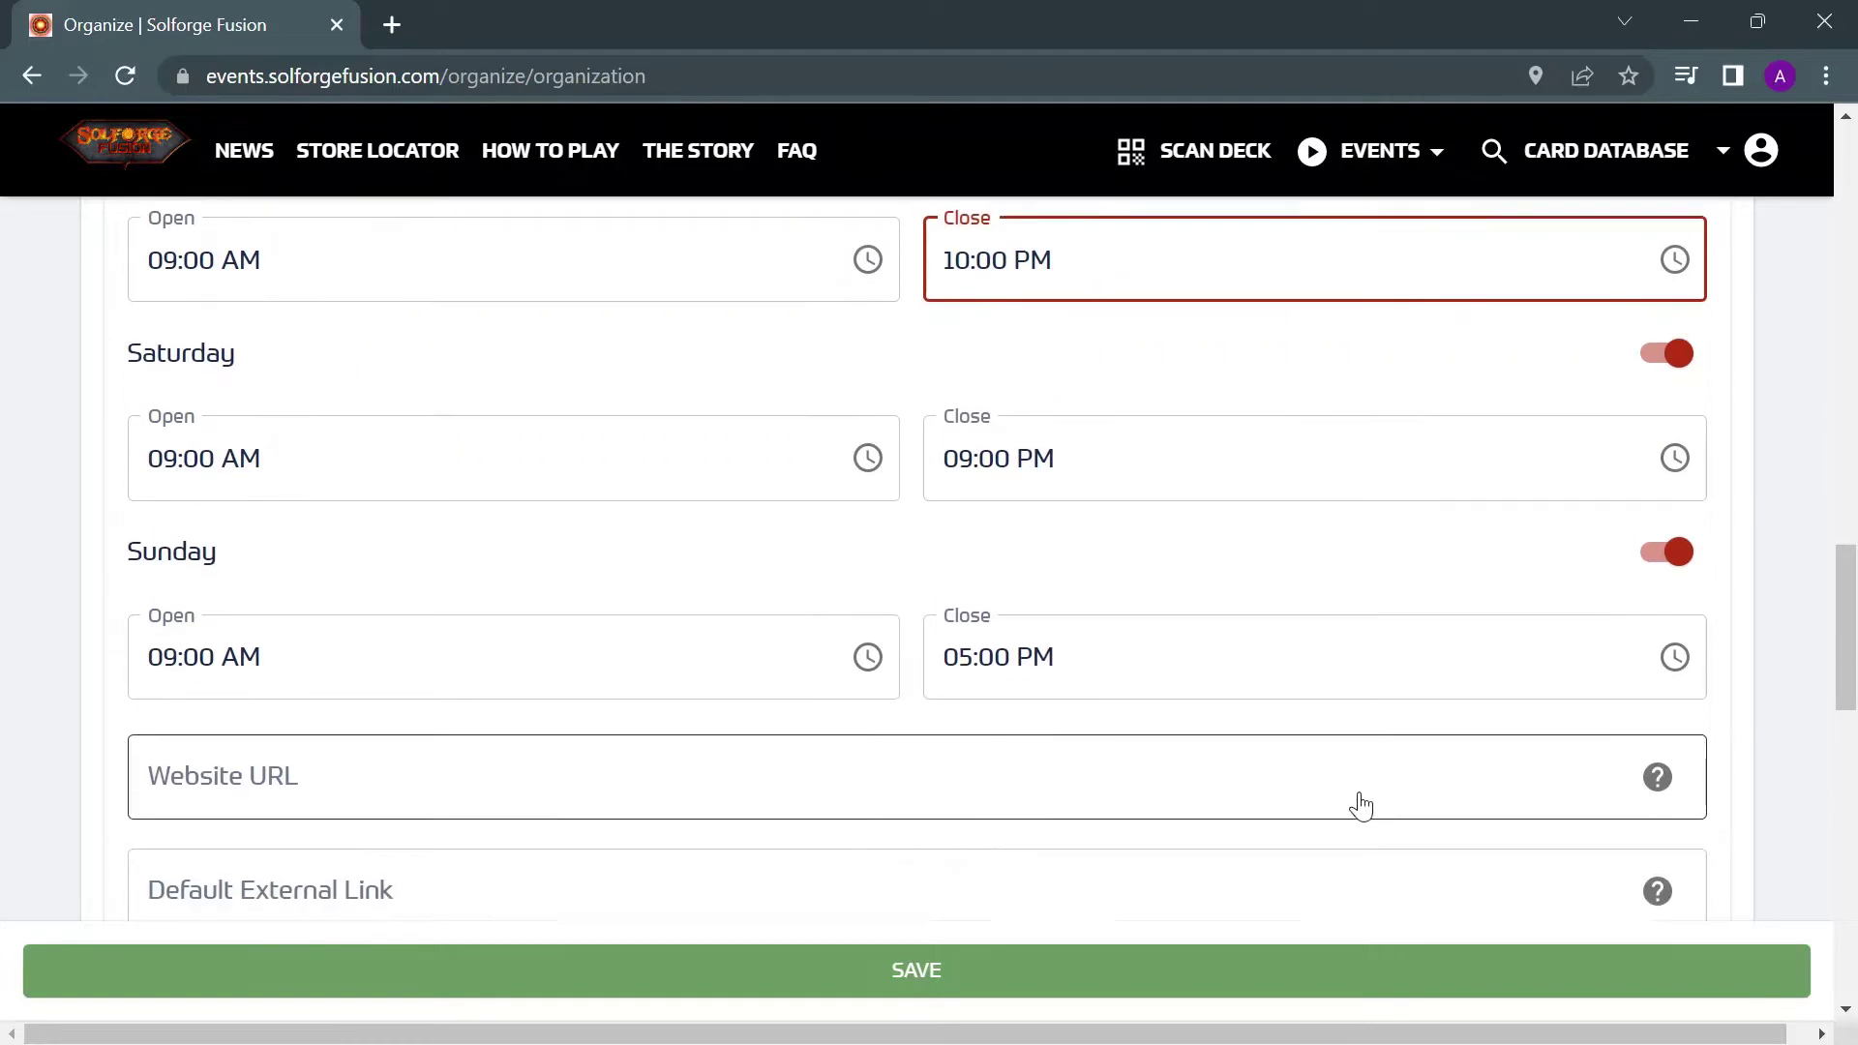
{"action": "left_click", "coordinate": [438, 474]}
{"action": "left_click", "coordinate": [475, 581]}
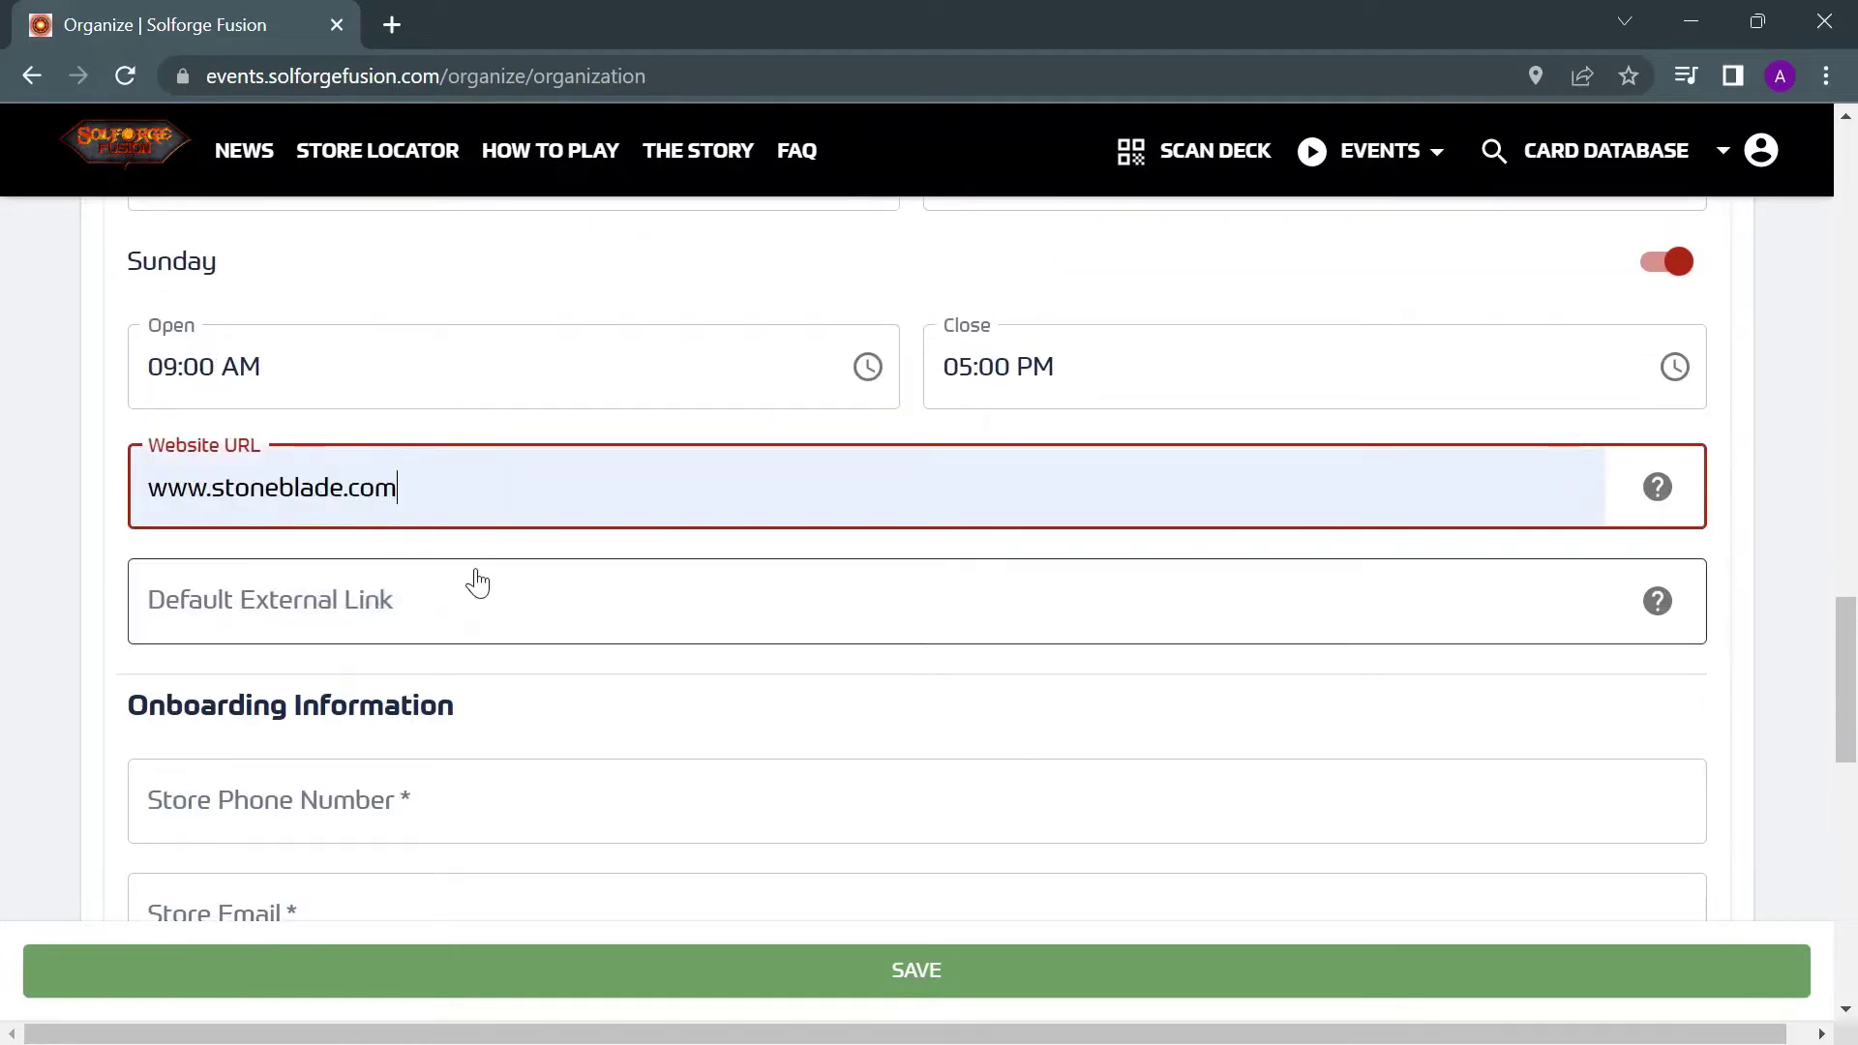
{"action": "left_click", "coordinate": [427, 601]}
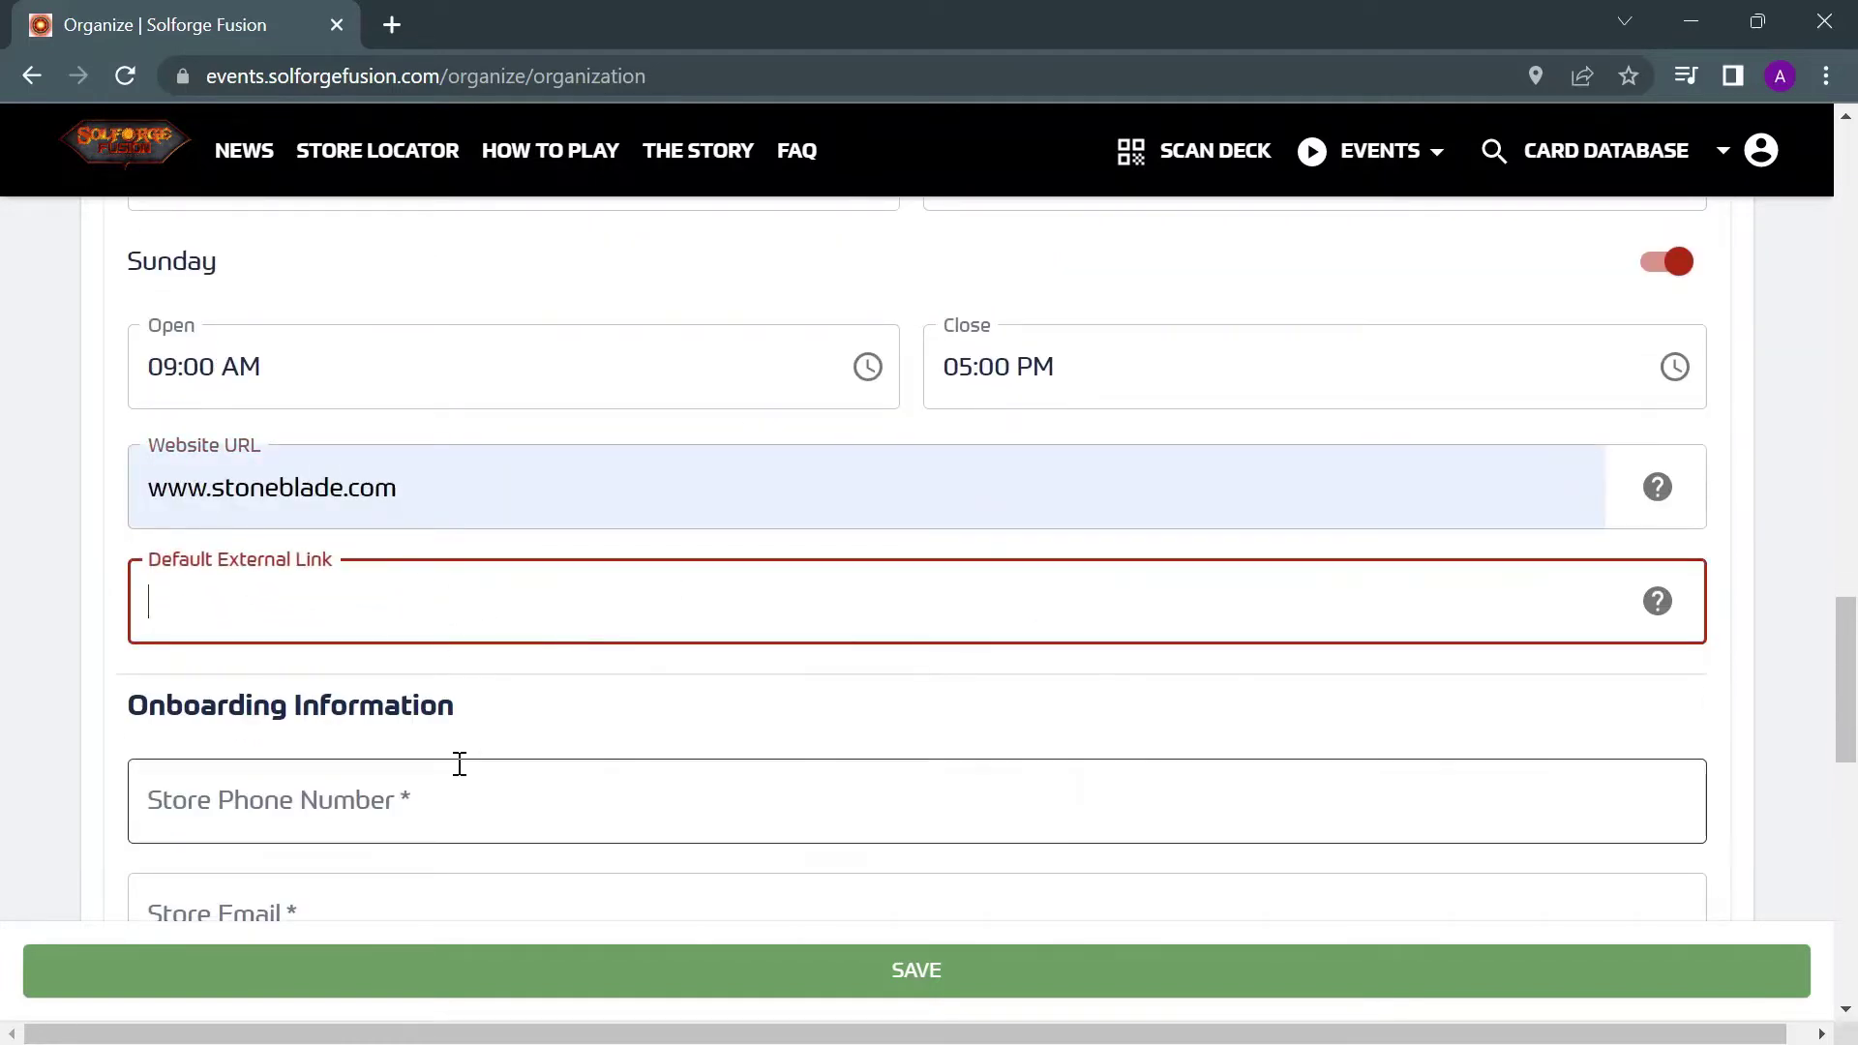
{"action": "scroll", "coordinate": [1064, 735], "scroll_direction": "down", "scroll_amount": 3}
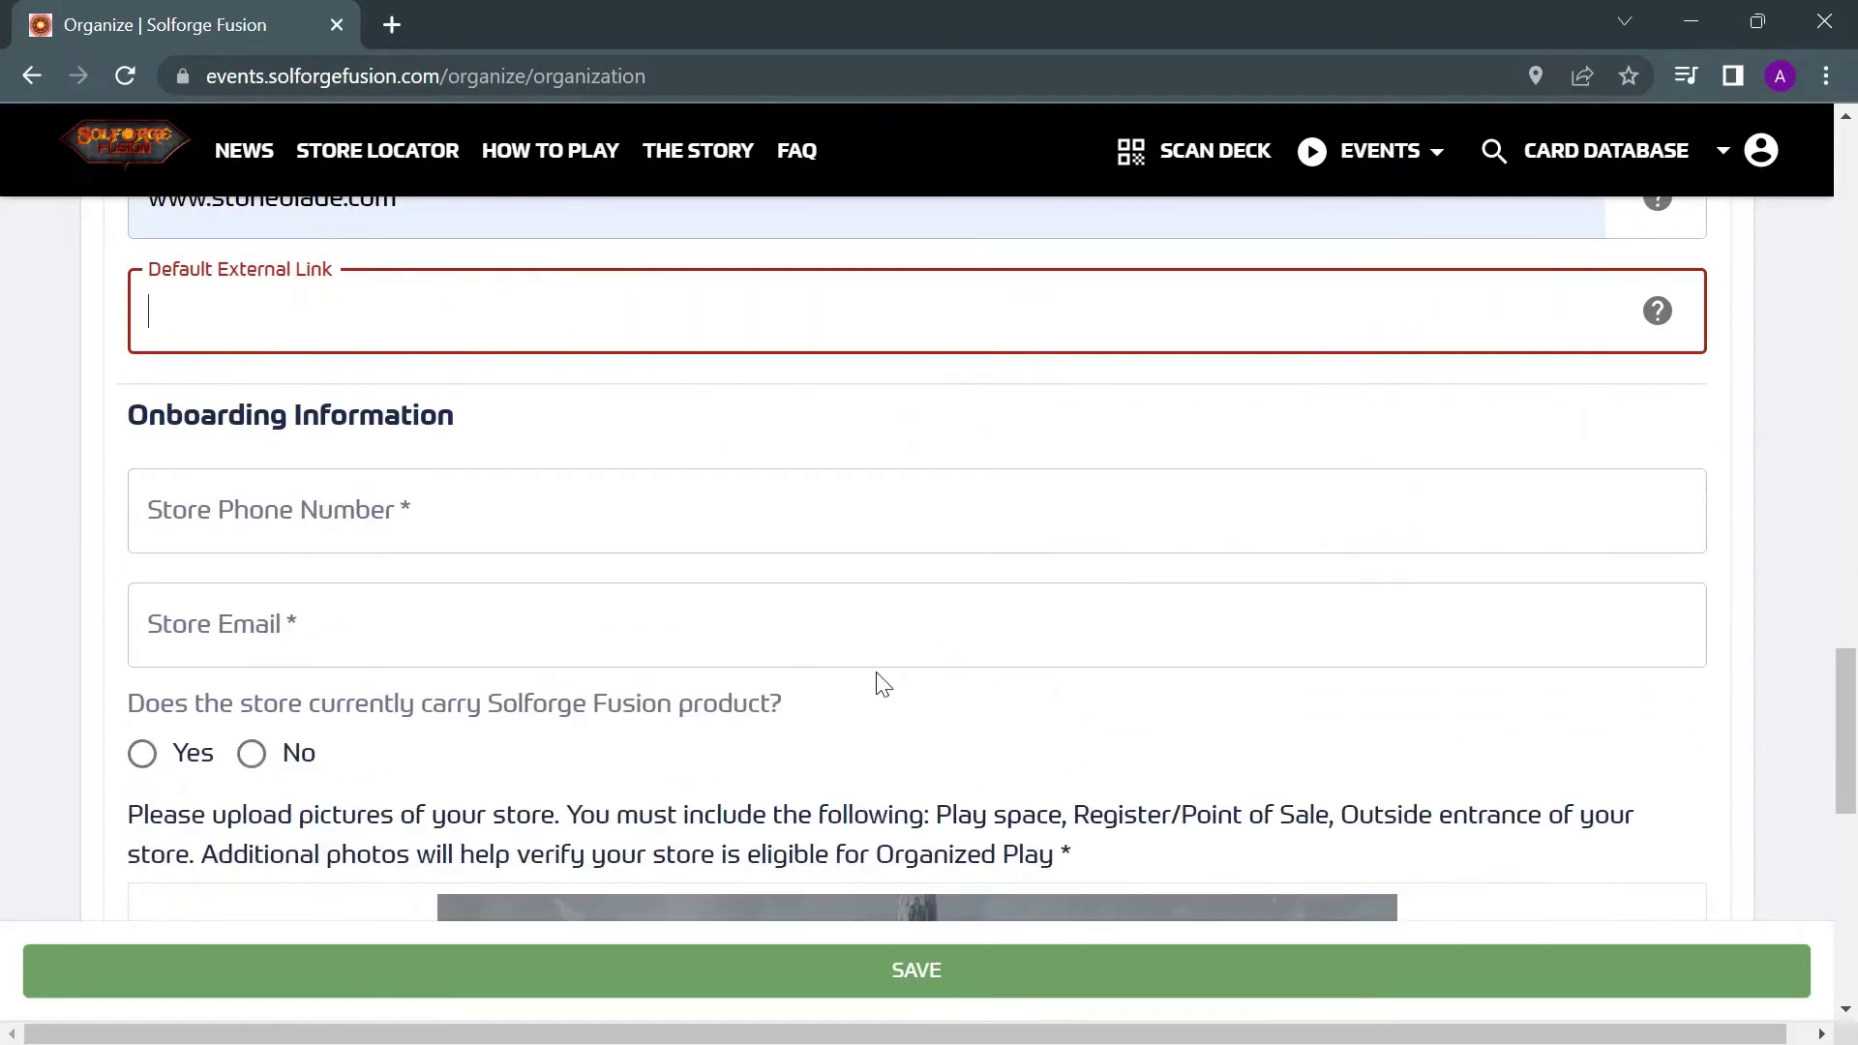
Step: Fill in the store phone number and store e-mail from autofill suggestions
{"action": "left_click", "coordinate": [494, 533]}
{"action": "left_click", "coordinate": [396, 585]}
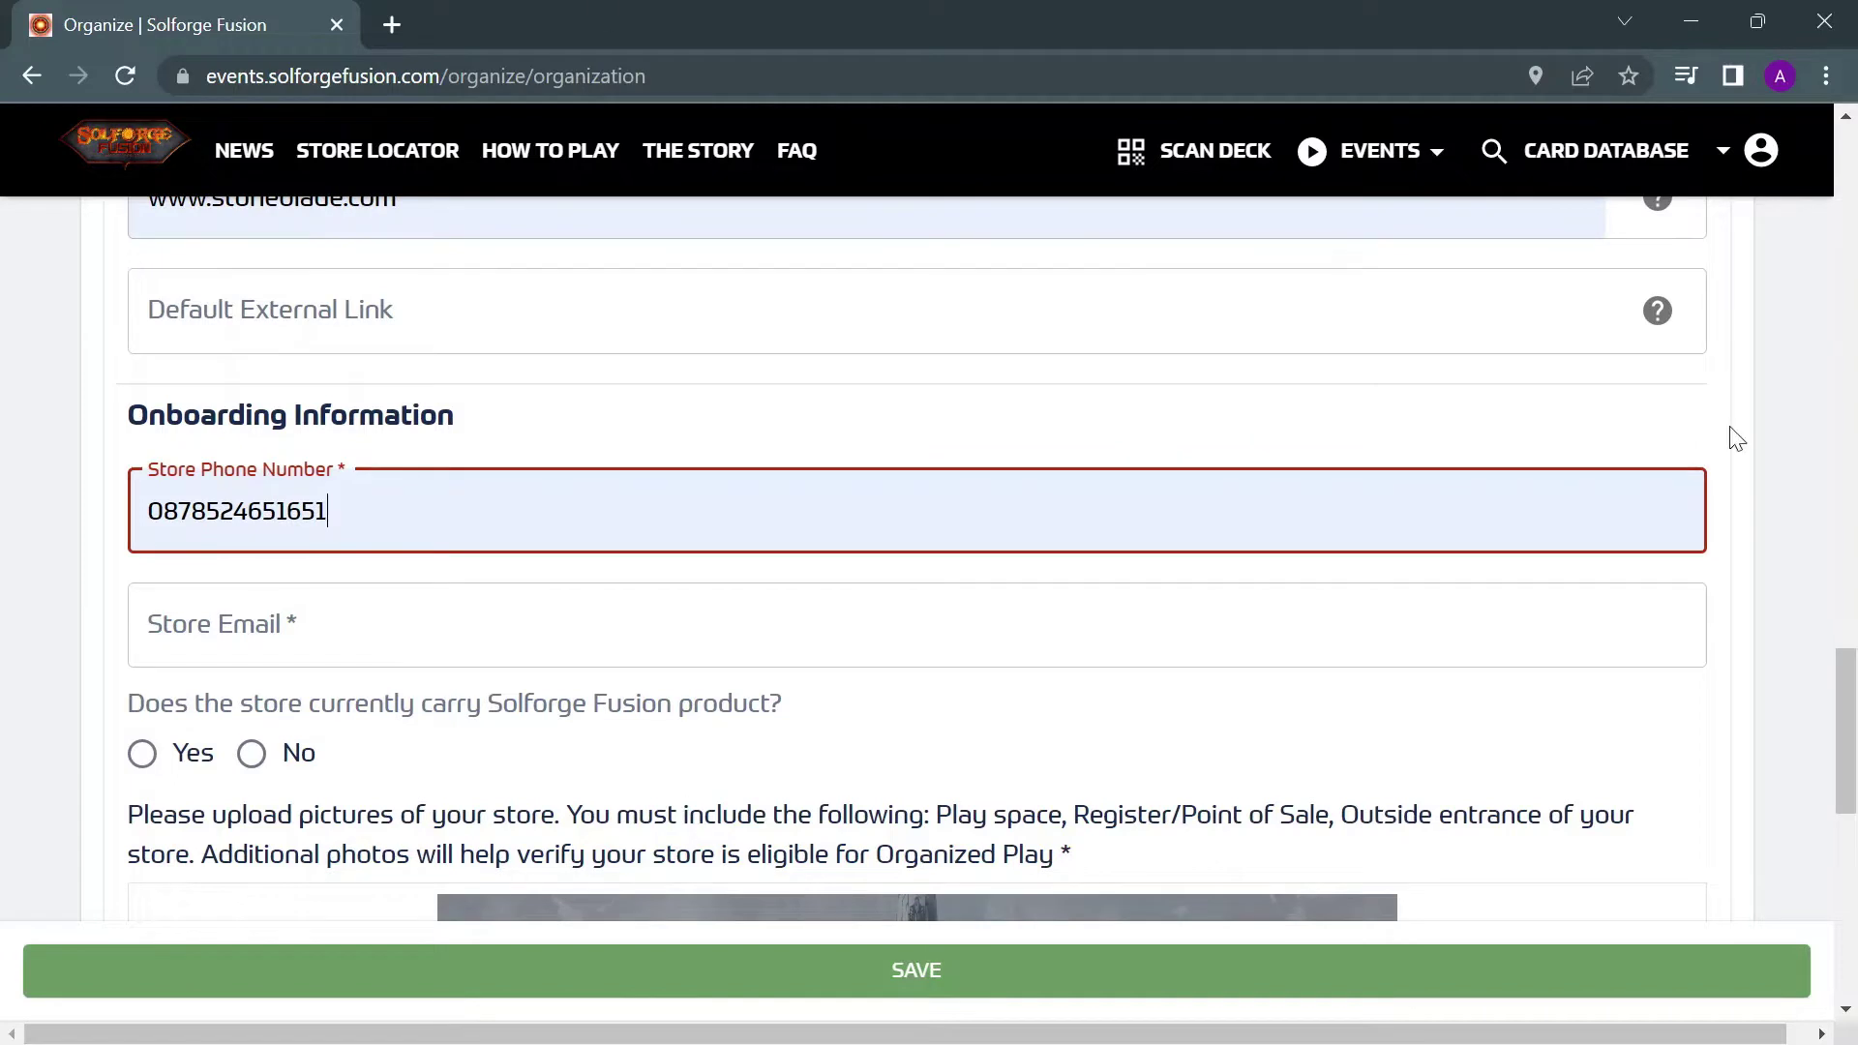
{"action": "left_click", "coordinate": [394, 630]}
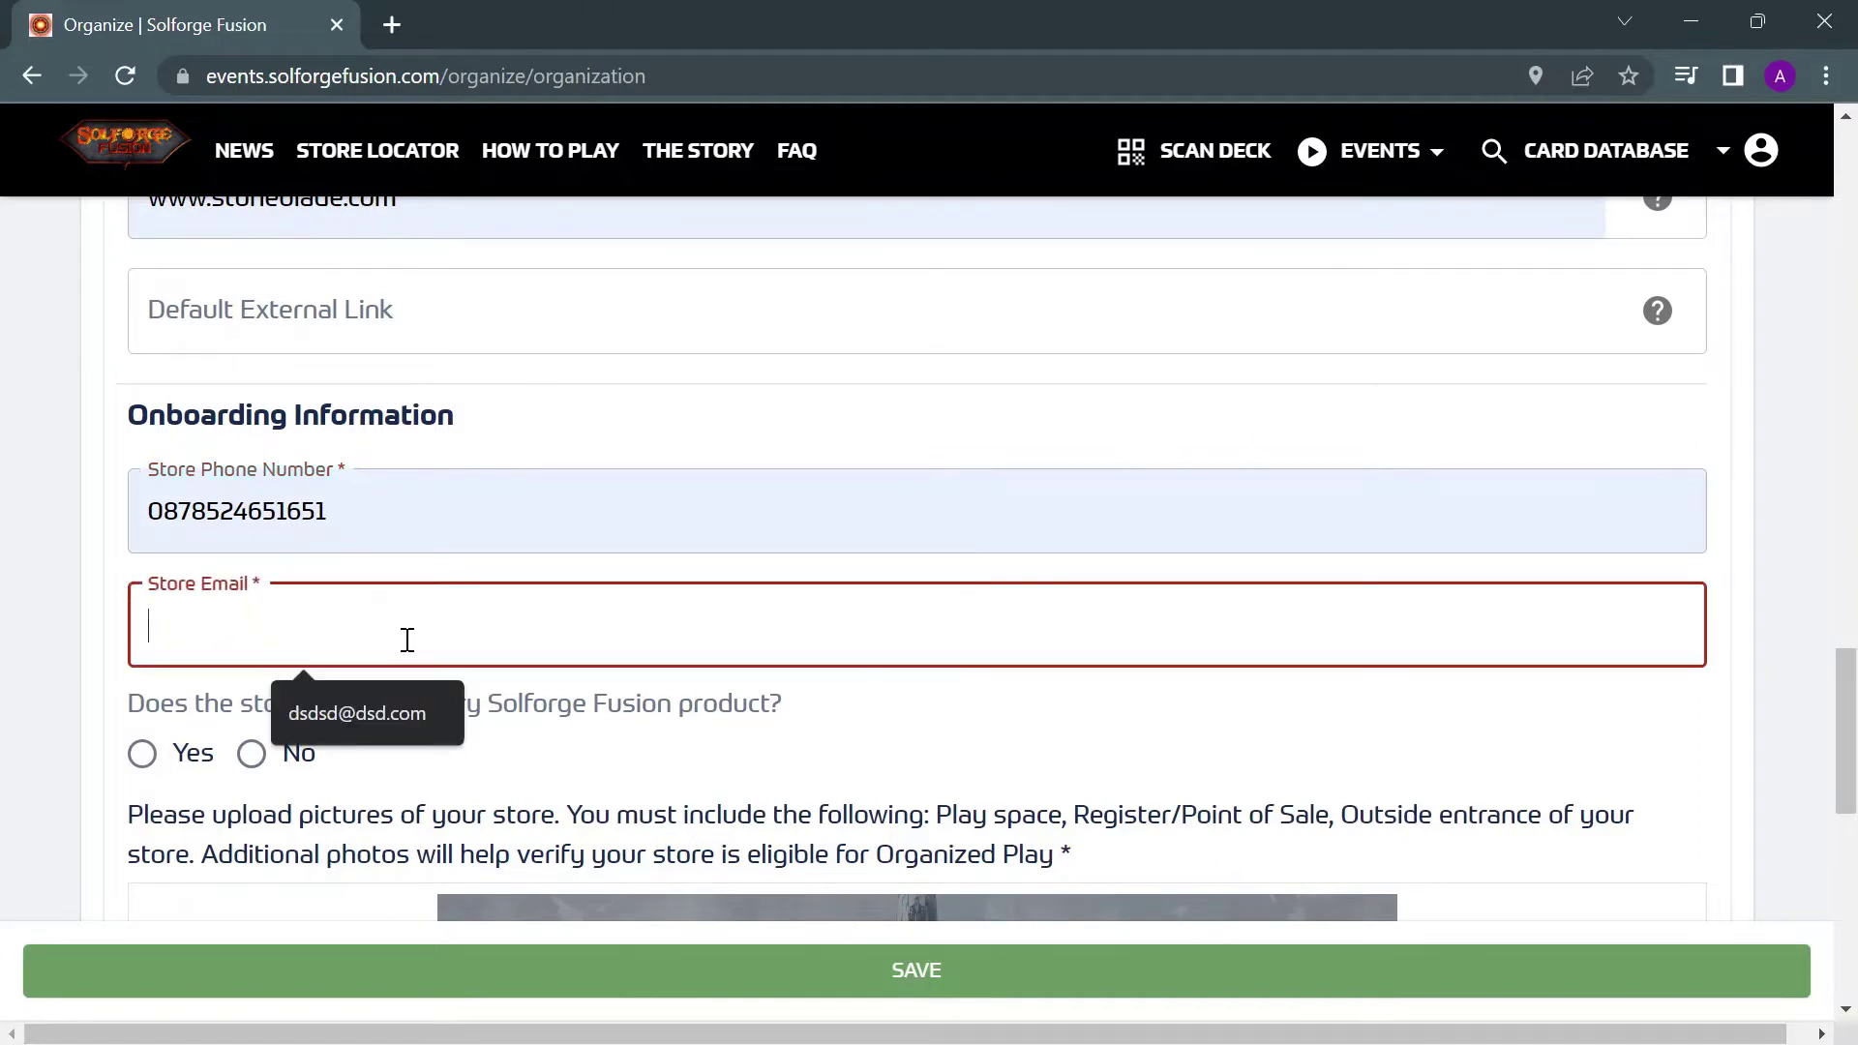
{"action": "left_click", "coordinate": [340, 705]}
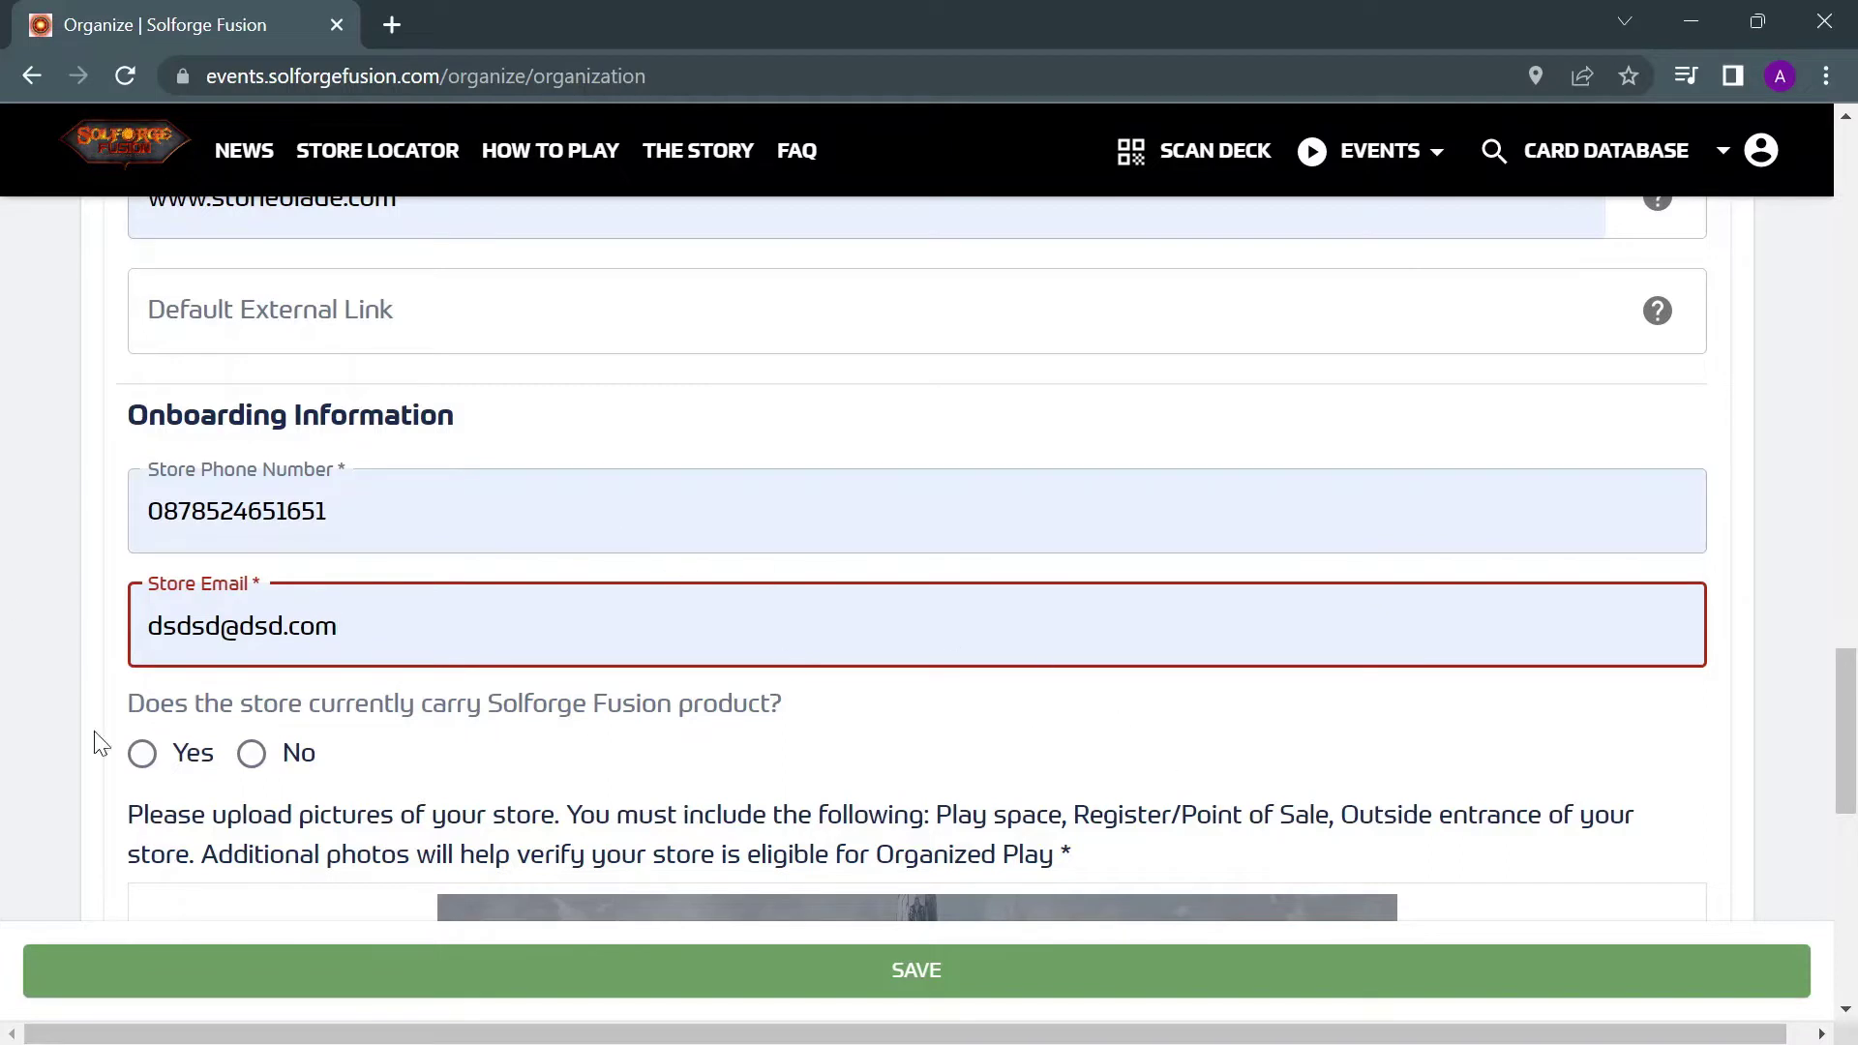
{"action": "scroll", "coordinate": [980, 668], "scroll_direction": "down", "scroll_amount": 1}
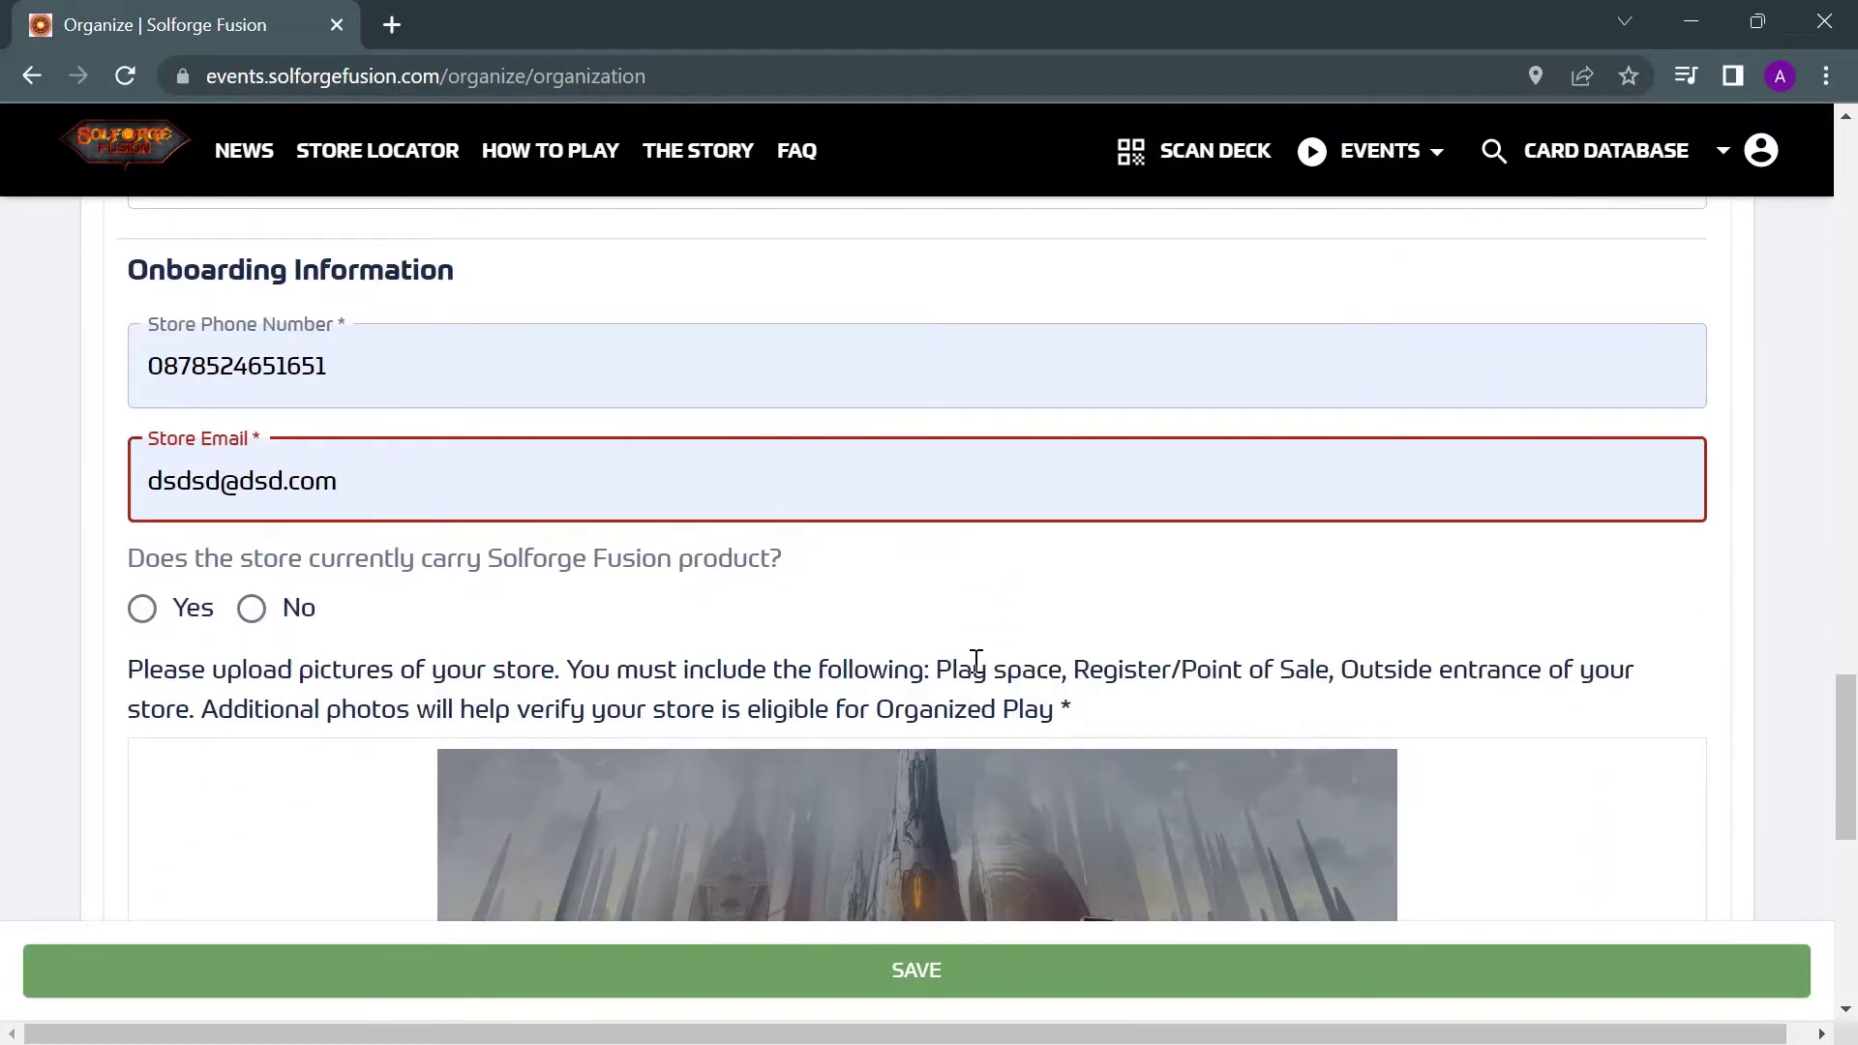
Step: Answer Yes to carrying SolForge Fusion product and begin uploading the first store photo
{"action": "left_click", "coordinate": [184, 620]}
{"action": "scroll", "coordinate": [748, 658], "scroll_direction": "down", "scroll_amount": 1}
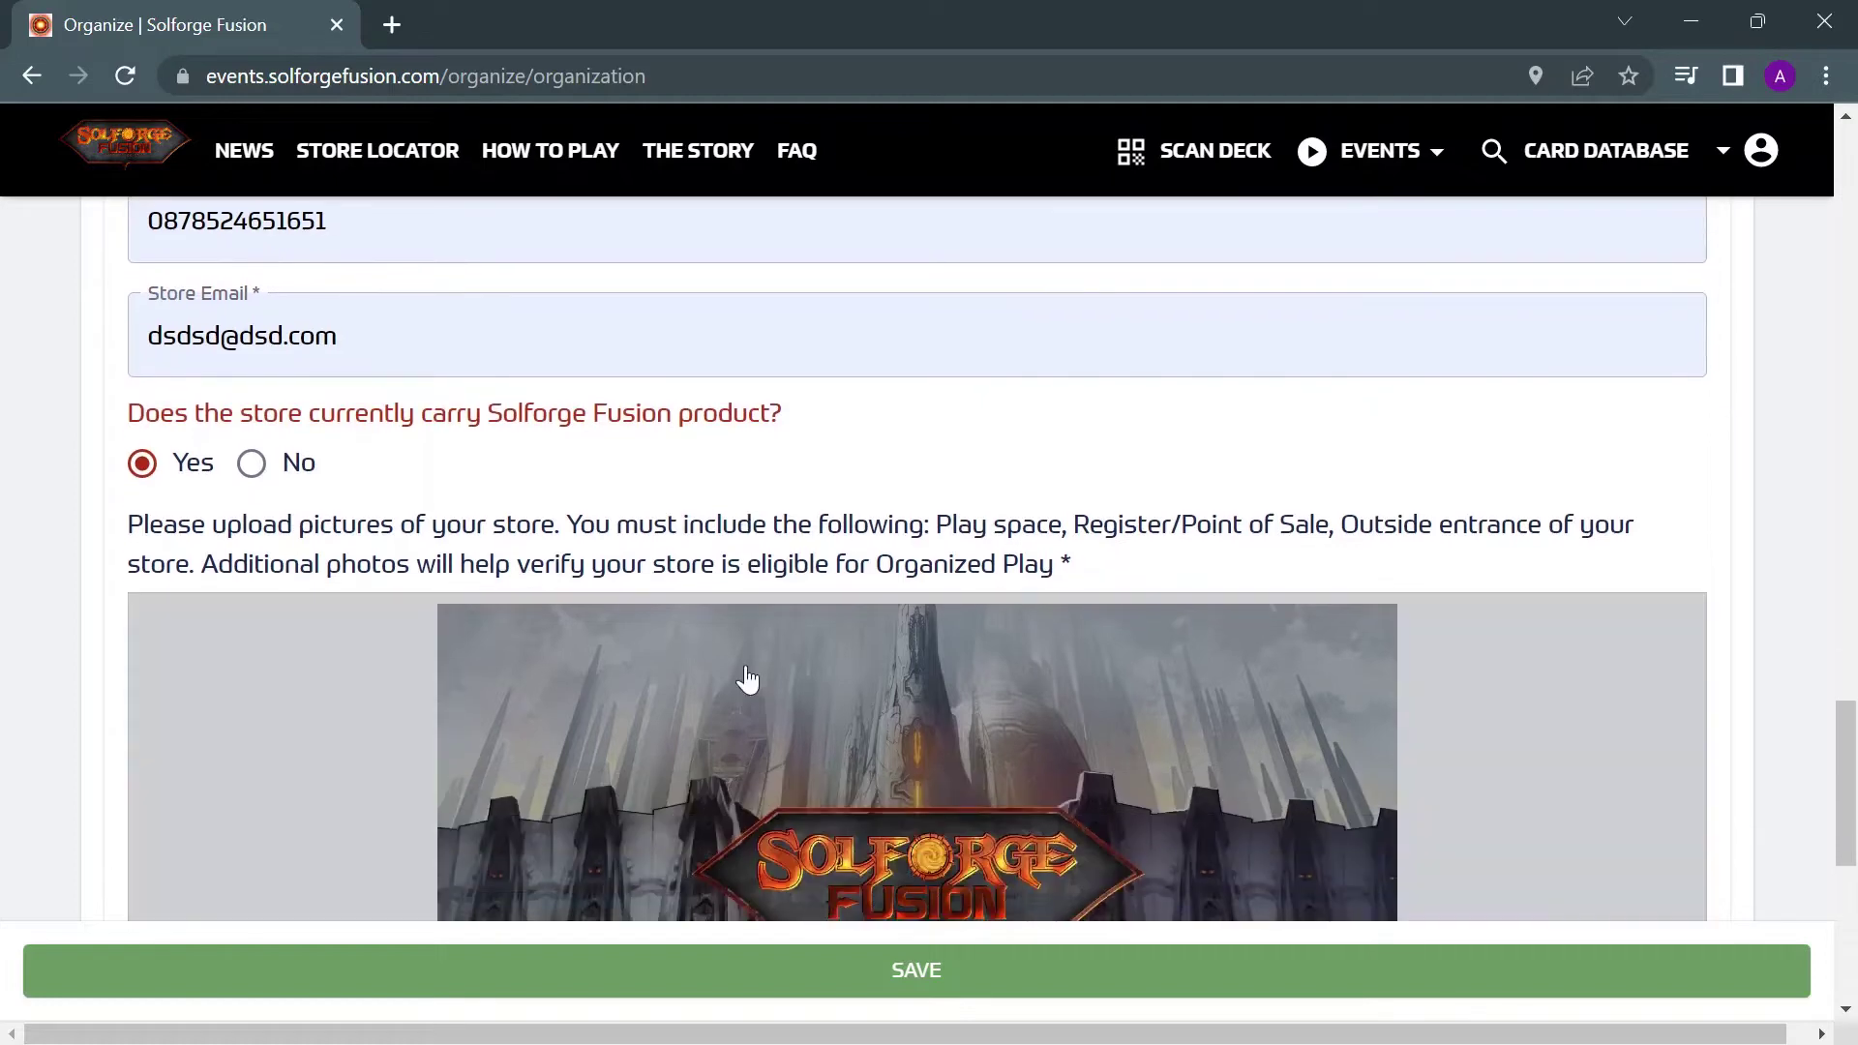
{"action": "scroll", "coordinate": [1653, 402], "scroll_direction": "down", "scroll_amount": 4}
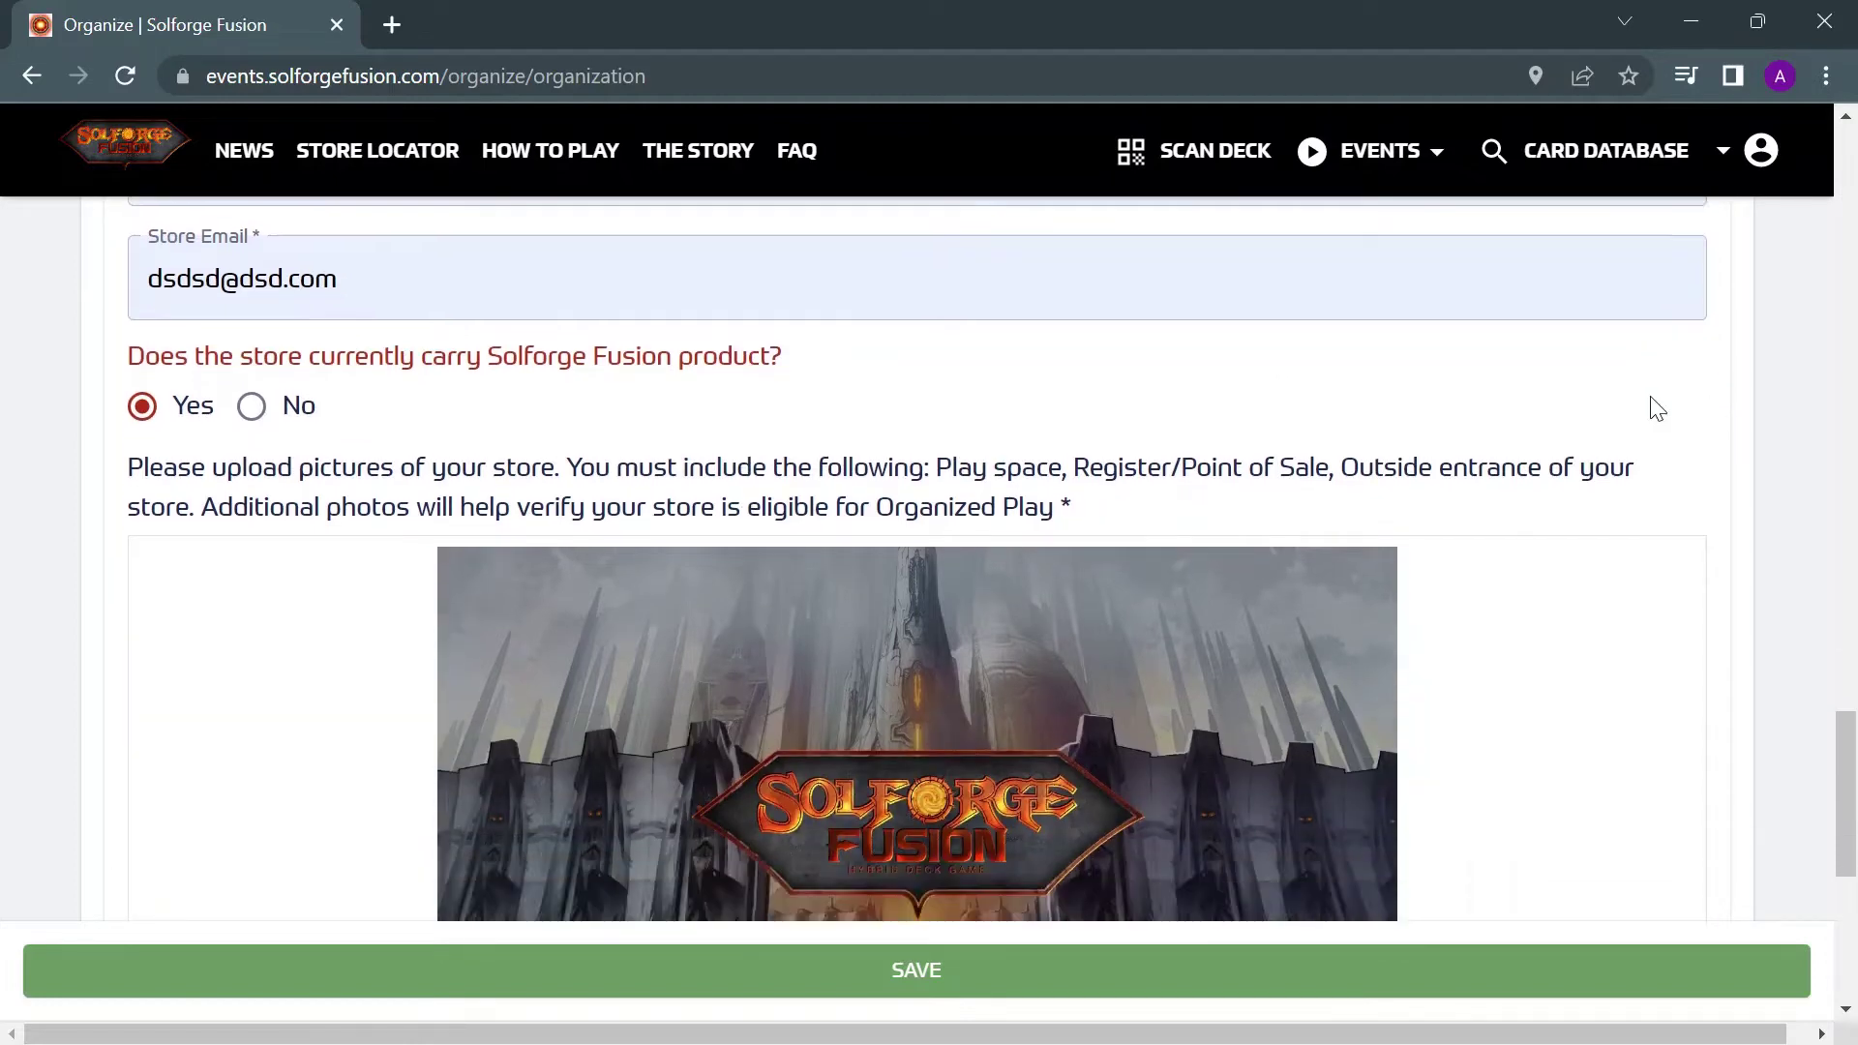
{"action": "scroll", "coordinate": [1664, 365], "scroll_direction": "up", "scroll_amount": 4}
{"action": "scroll", "coordinate": [1660, 355], "scroll_direction": "up", "scroll_amount": 1}
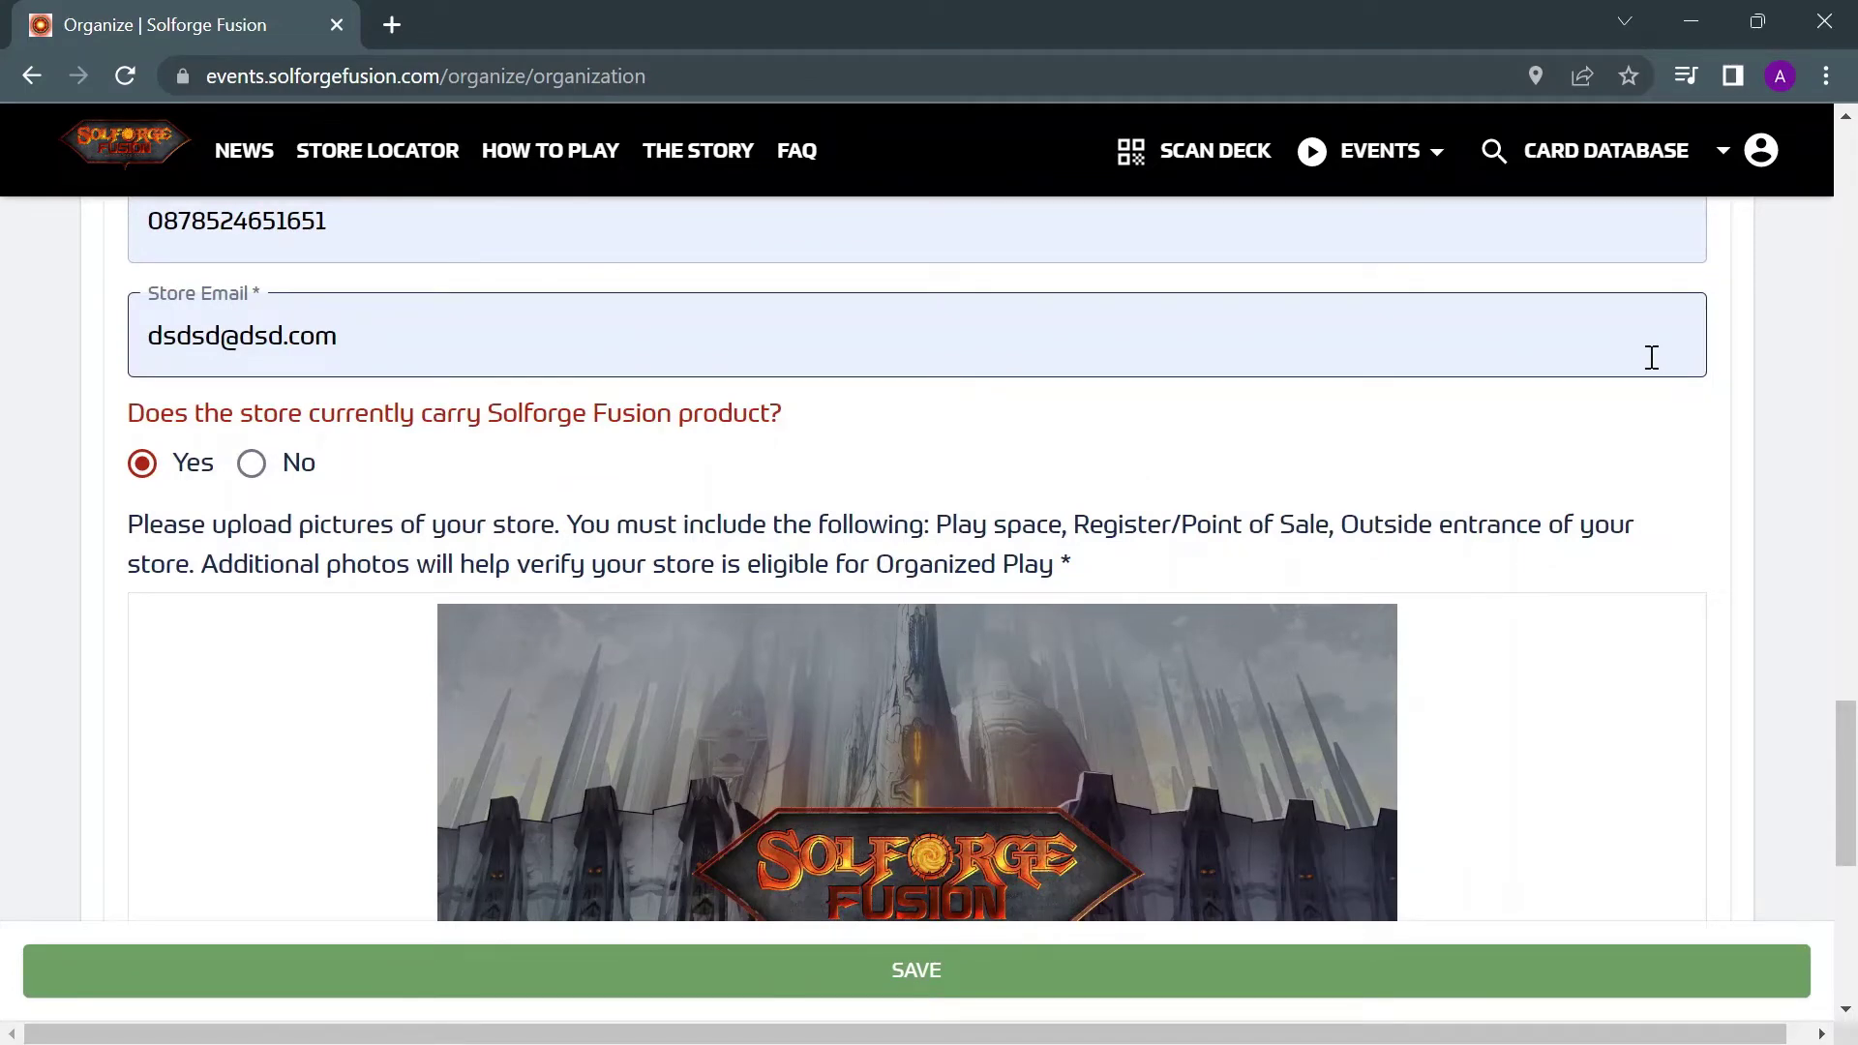
{"action": "scroll", "coordinate": [1559, 527], "scroll_direction": "down", "scroll_amount": 3}
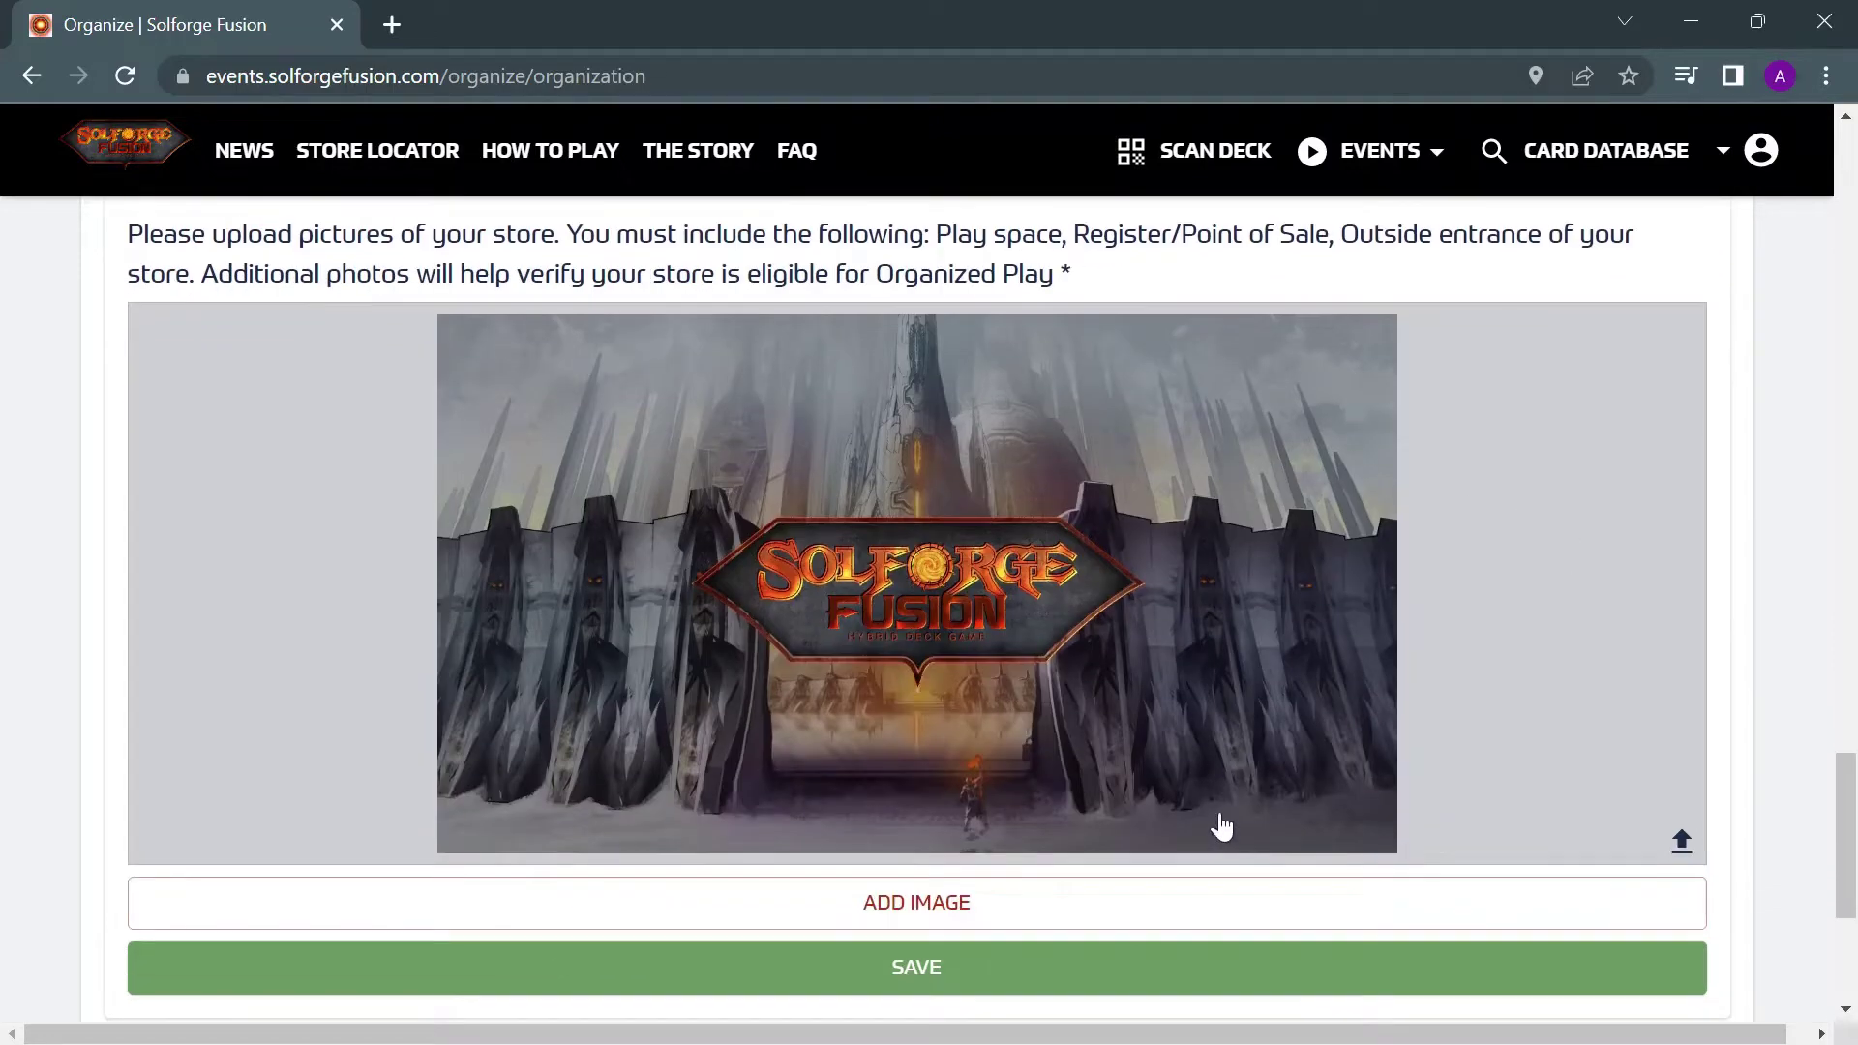
{"action": "scroll", "coordinate": [1222, 828], "scroll_direction": "up", "scroll_amount": 3}
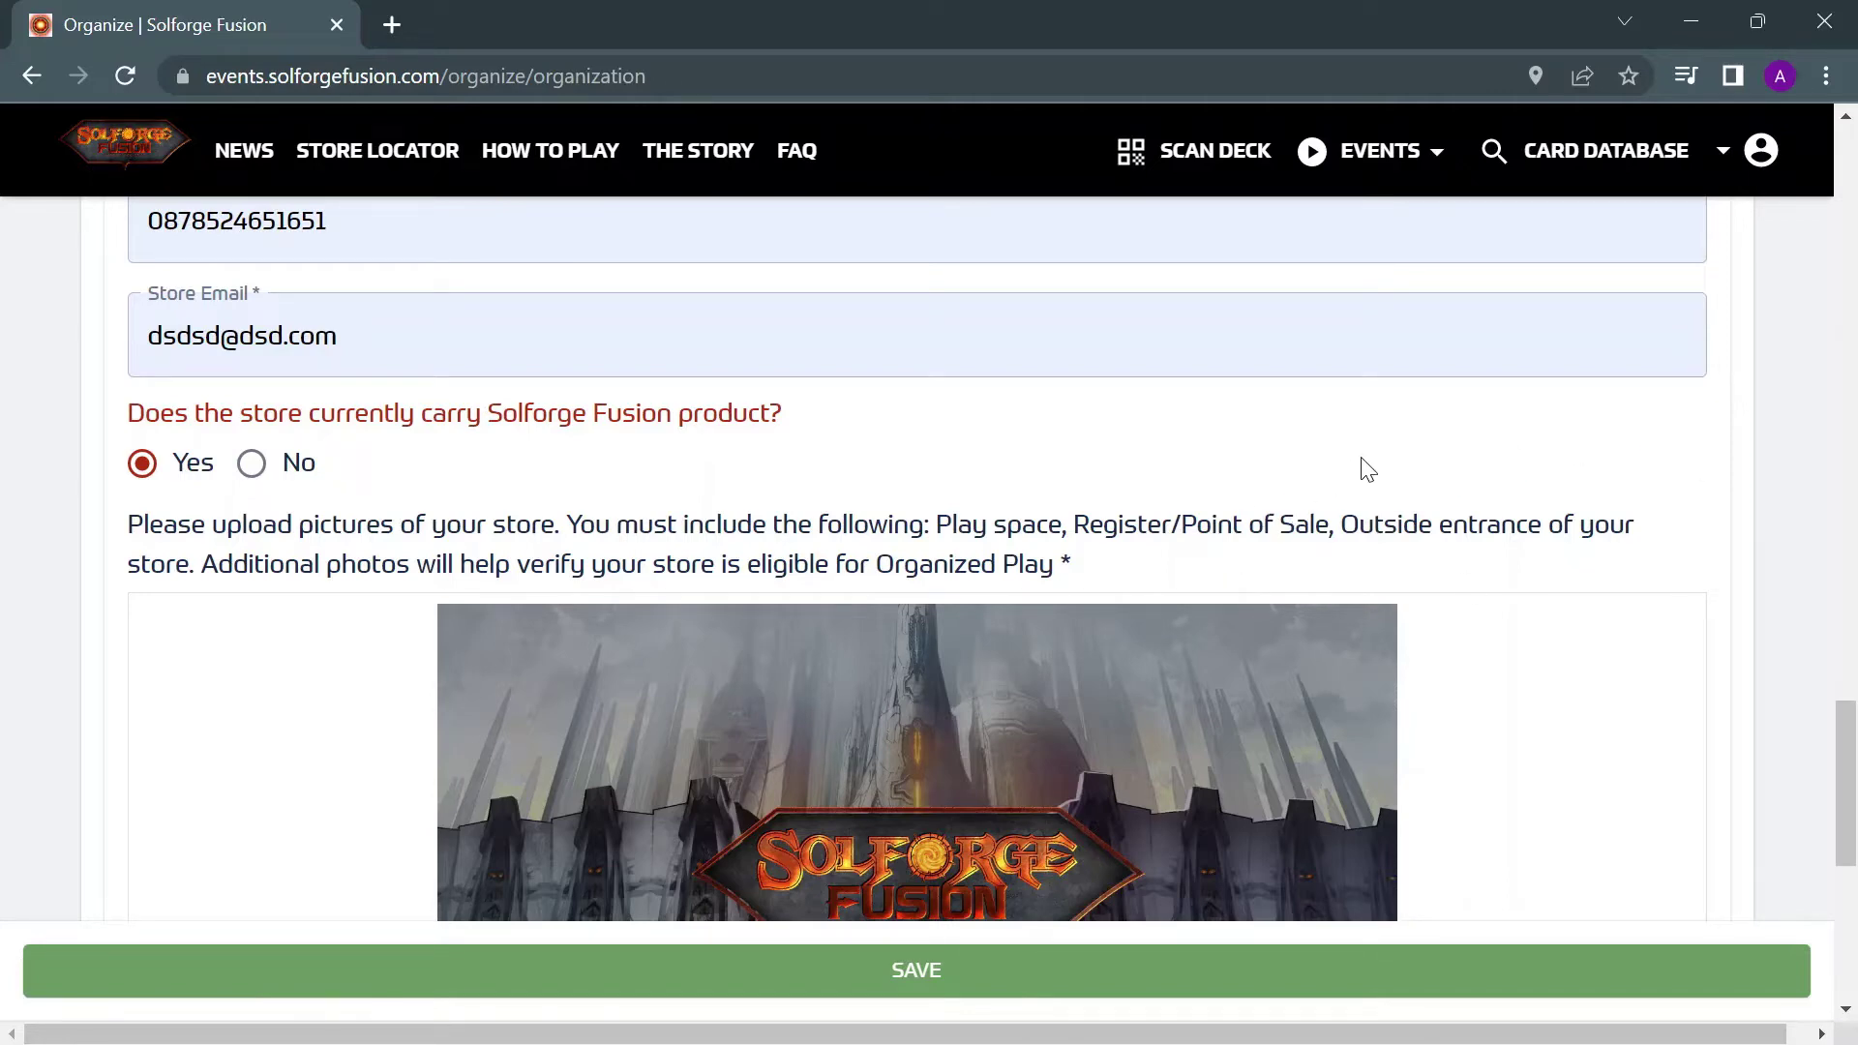
{"action": "scroll", "coordinate": [1306, 684], "scroll_direction": "down", "scroll_amount": 3}
{"action": "scroll", "coordinate": [1355, 648], "scroll_direction": "down", "scroll_amount": 2}
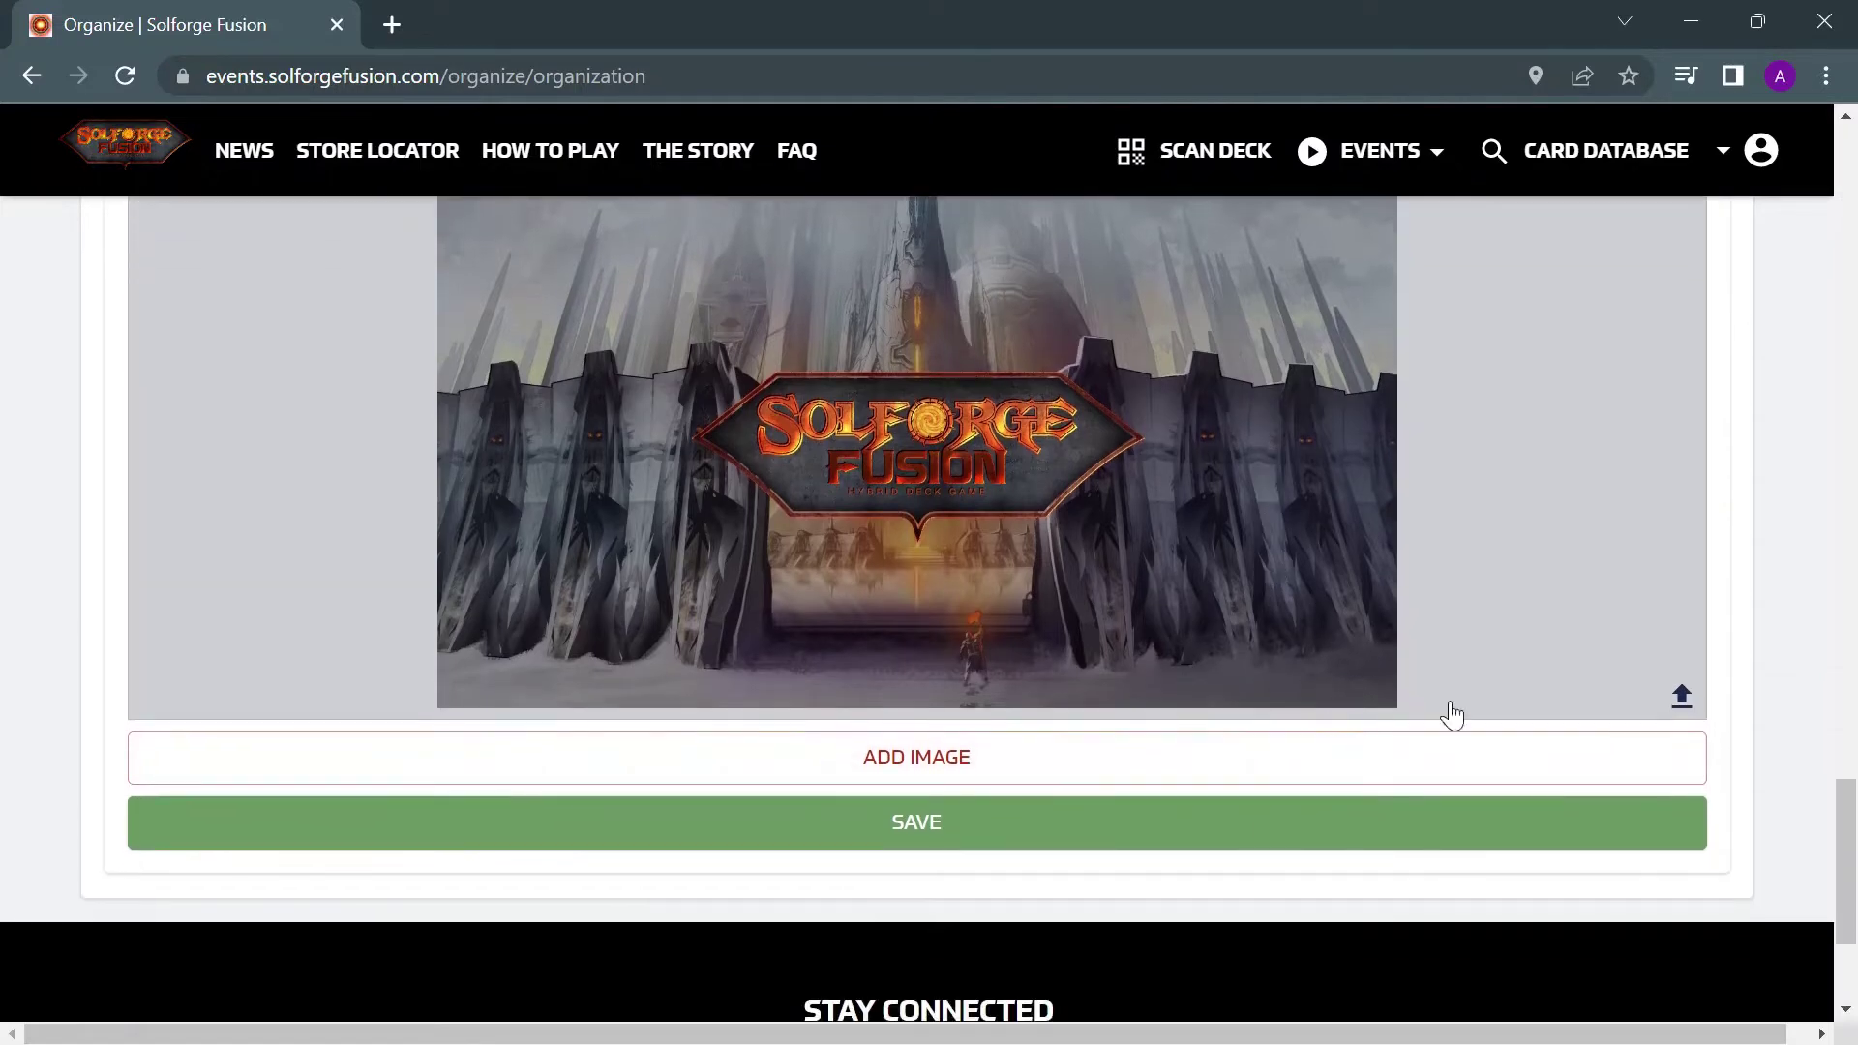
{"action": "left_click", "coordinate": [1682, 696]}
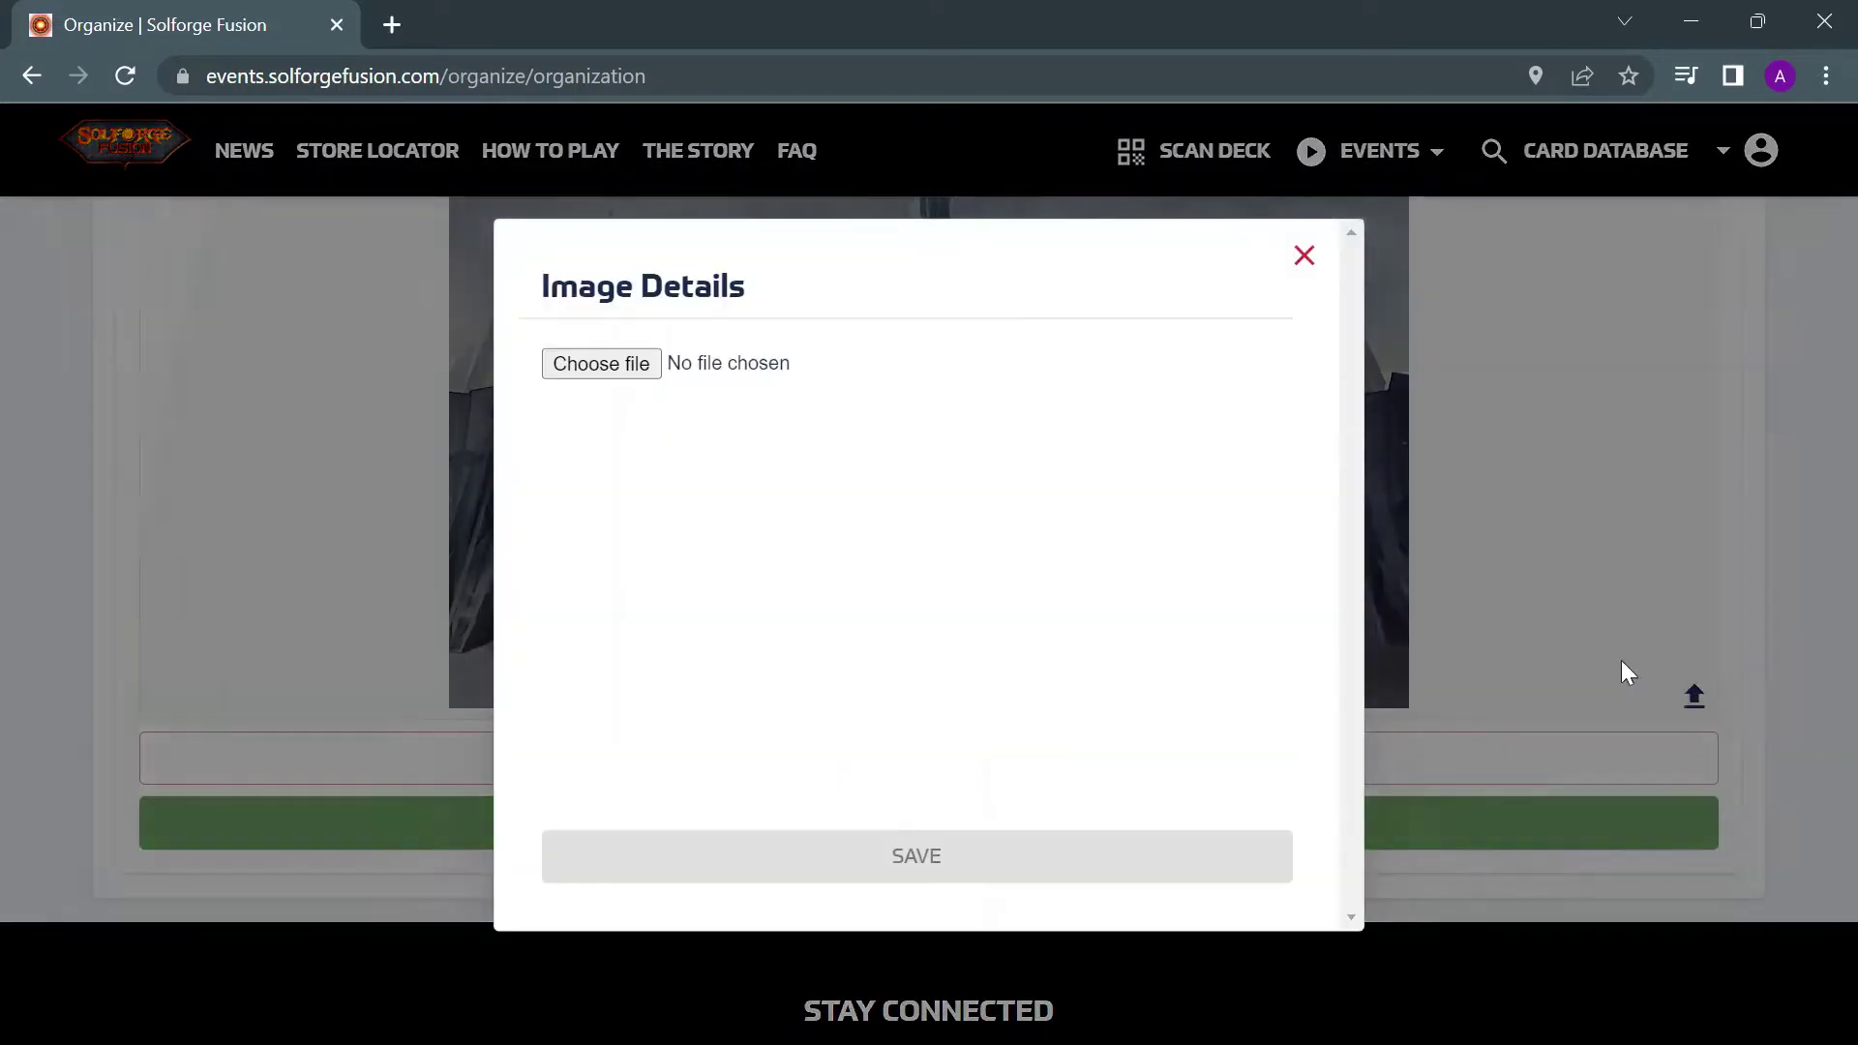
Step: Upload the games space photo from the store images folder, cropped to its upper-left part
{"action": "left_click", "coordinate": [606, 370]}
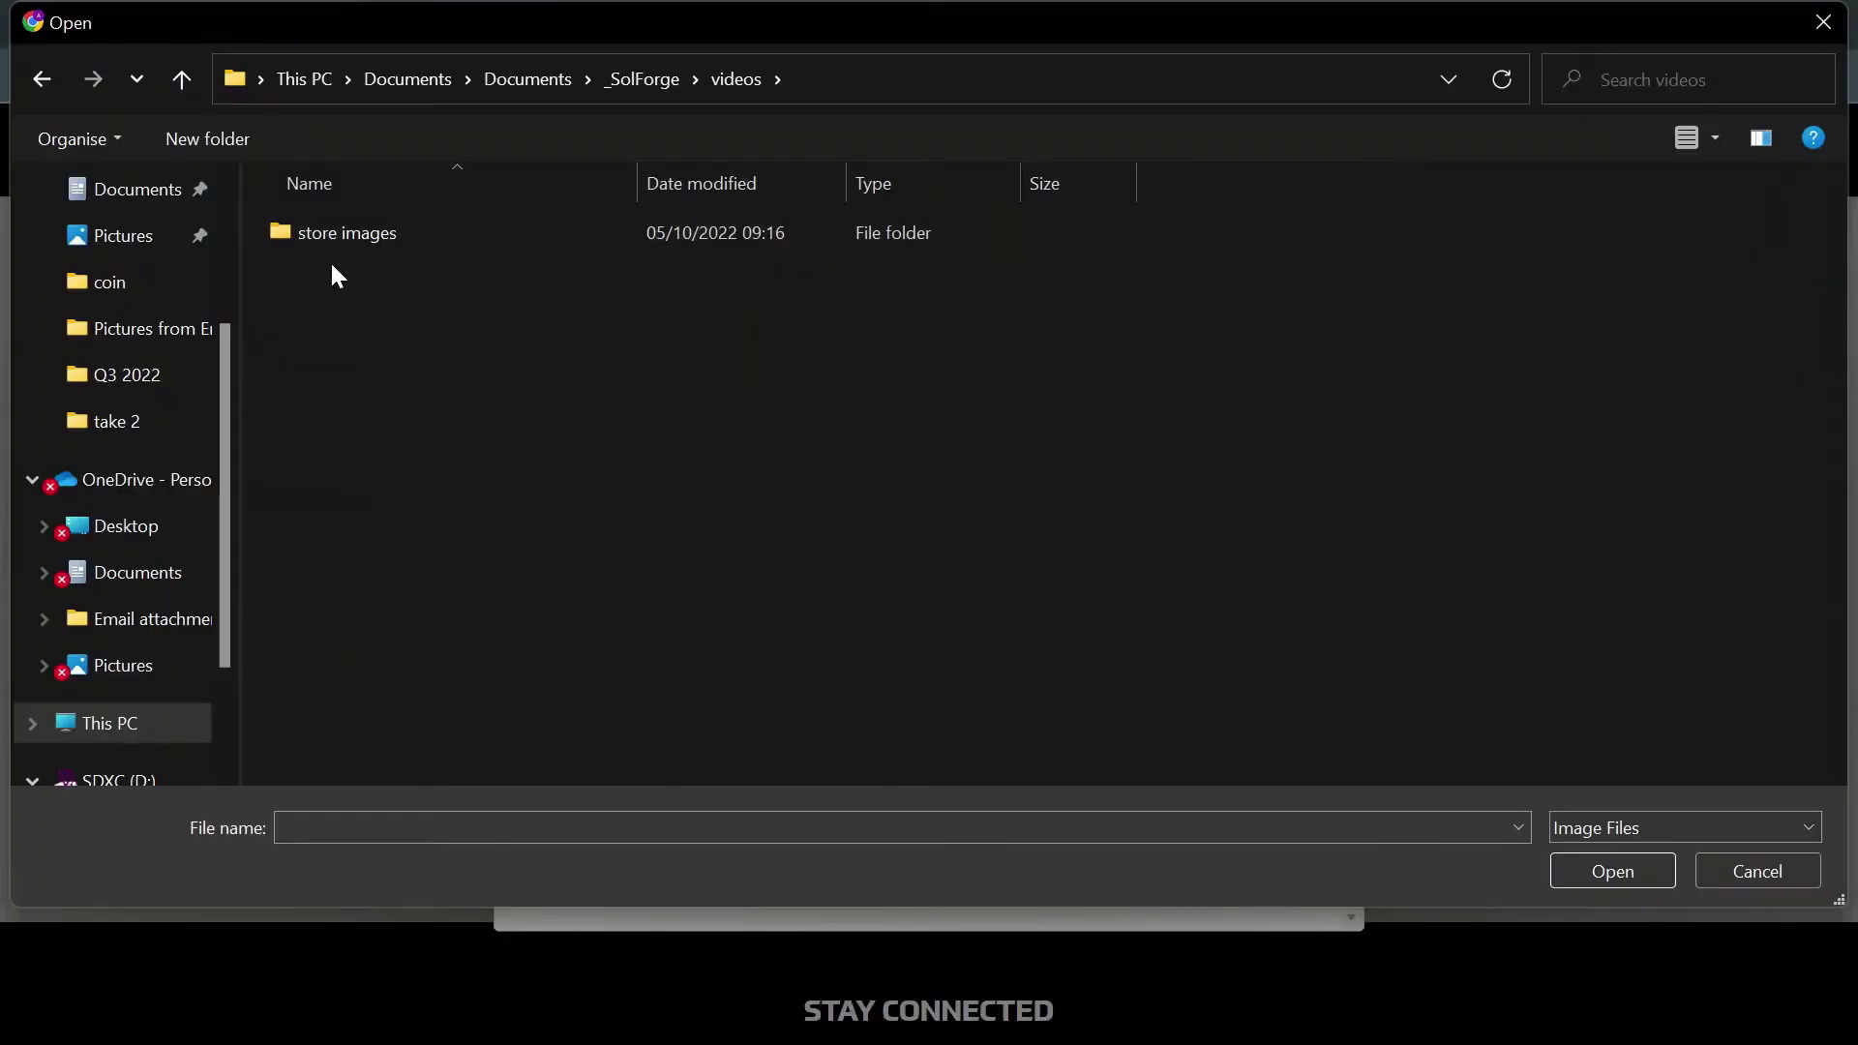
{"action": "double_click", "coordinate": [325, 234]}
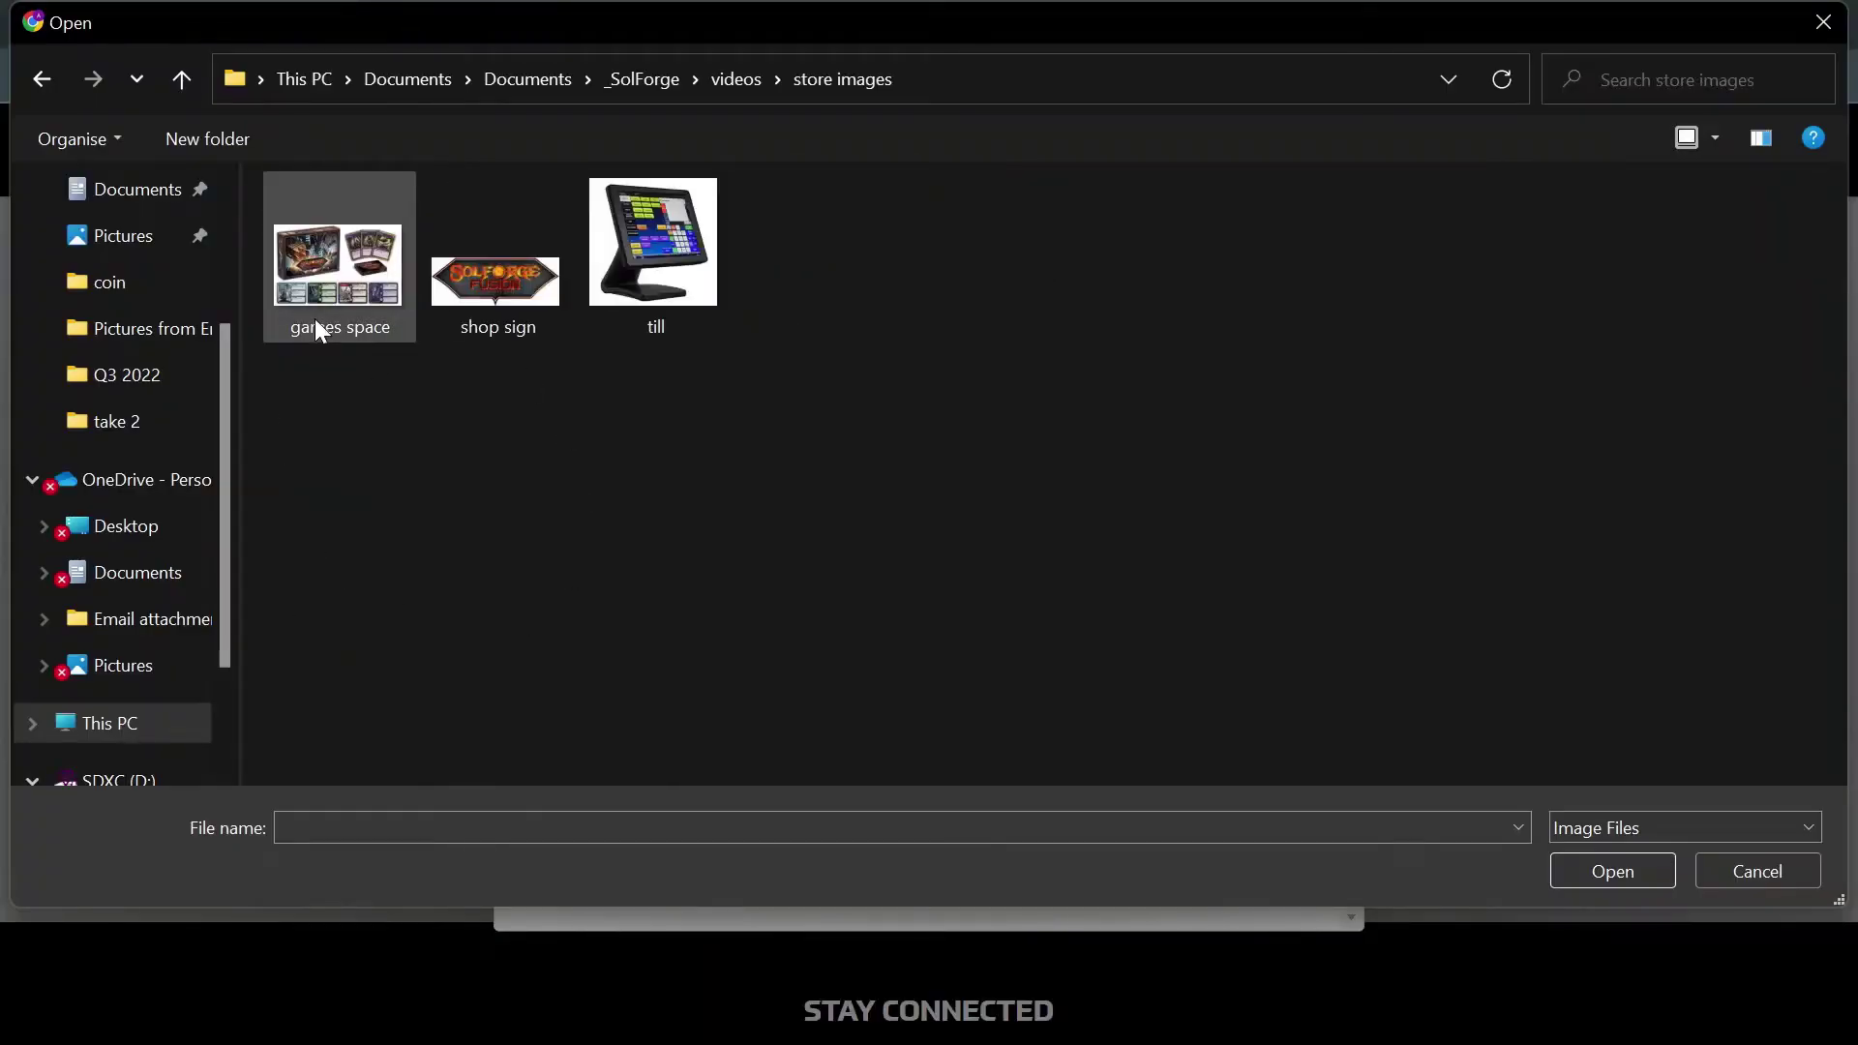
{"action": "double_click", "coordinate": [315, 318]}
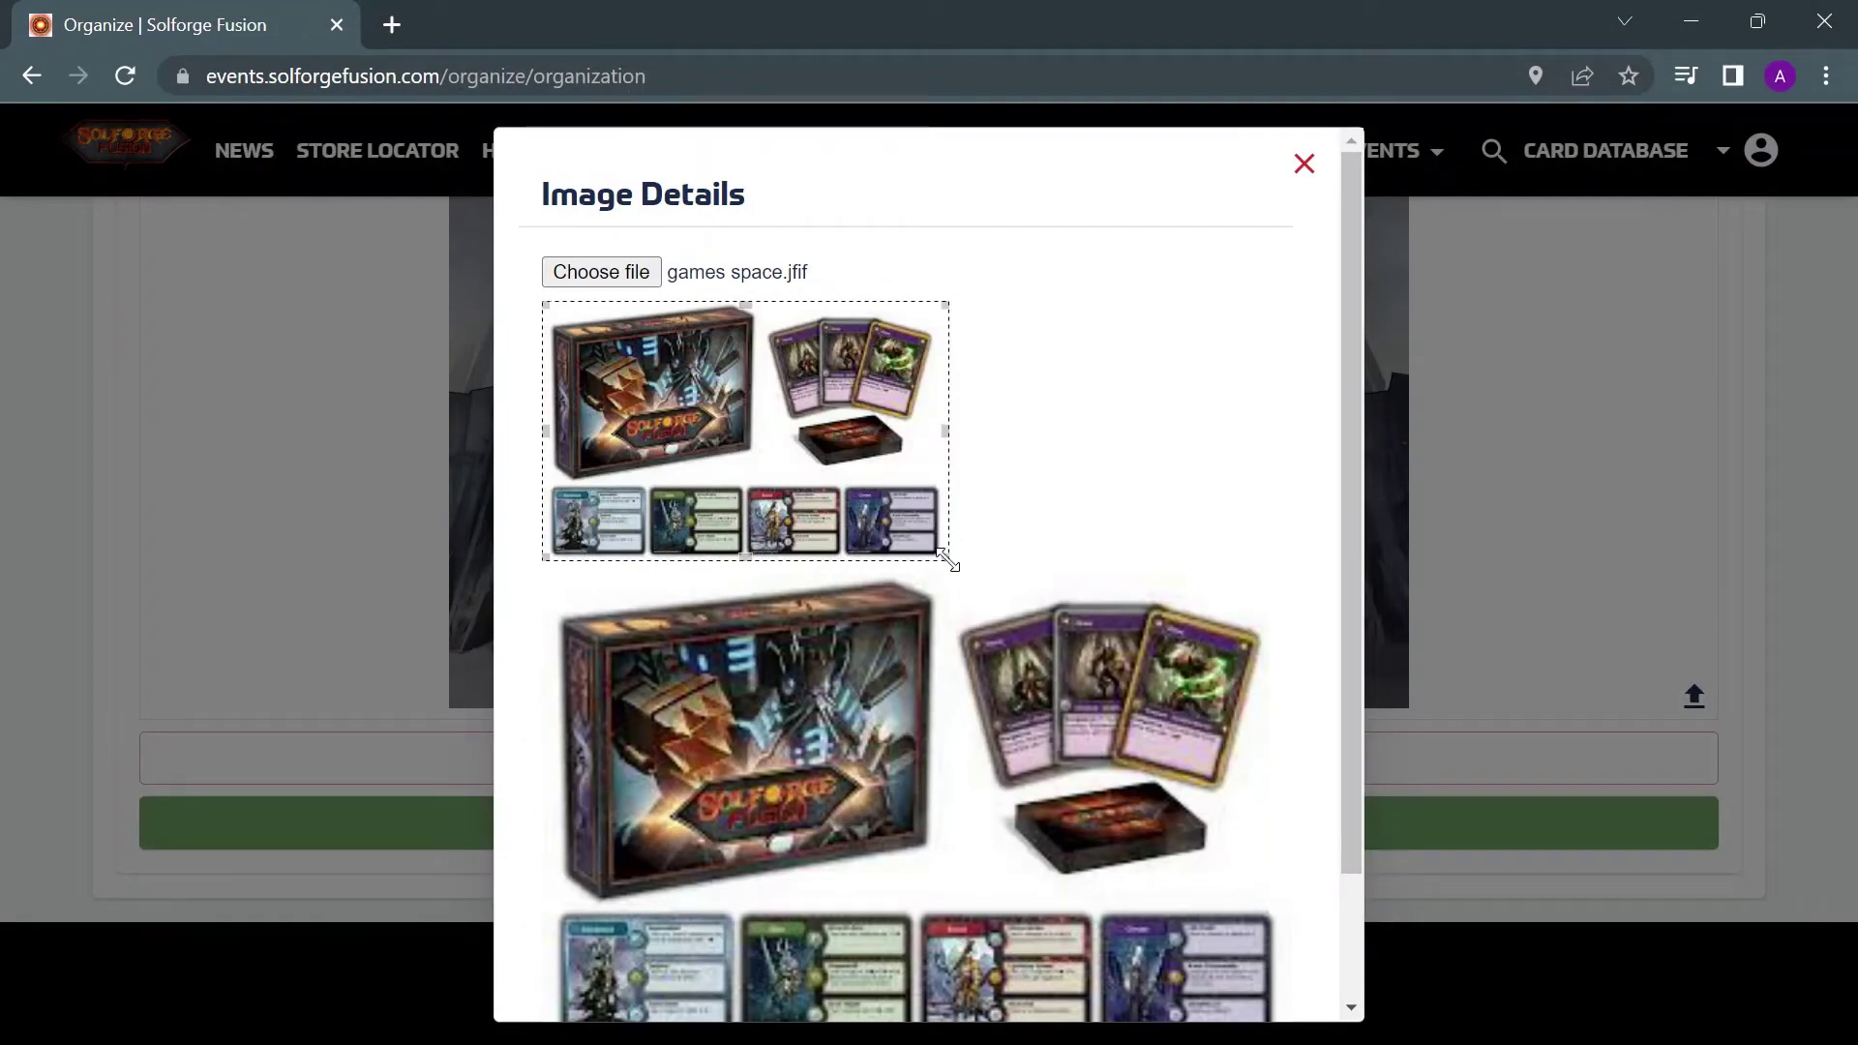
{"action": "left_click_drag", "start_coordinate": [948, 558], "coordinate": [861, 481]}
{"action": "scroll", "coordinate": [1145, 402], "scroll_direction": "down", "scroll_amount": 1}
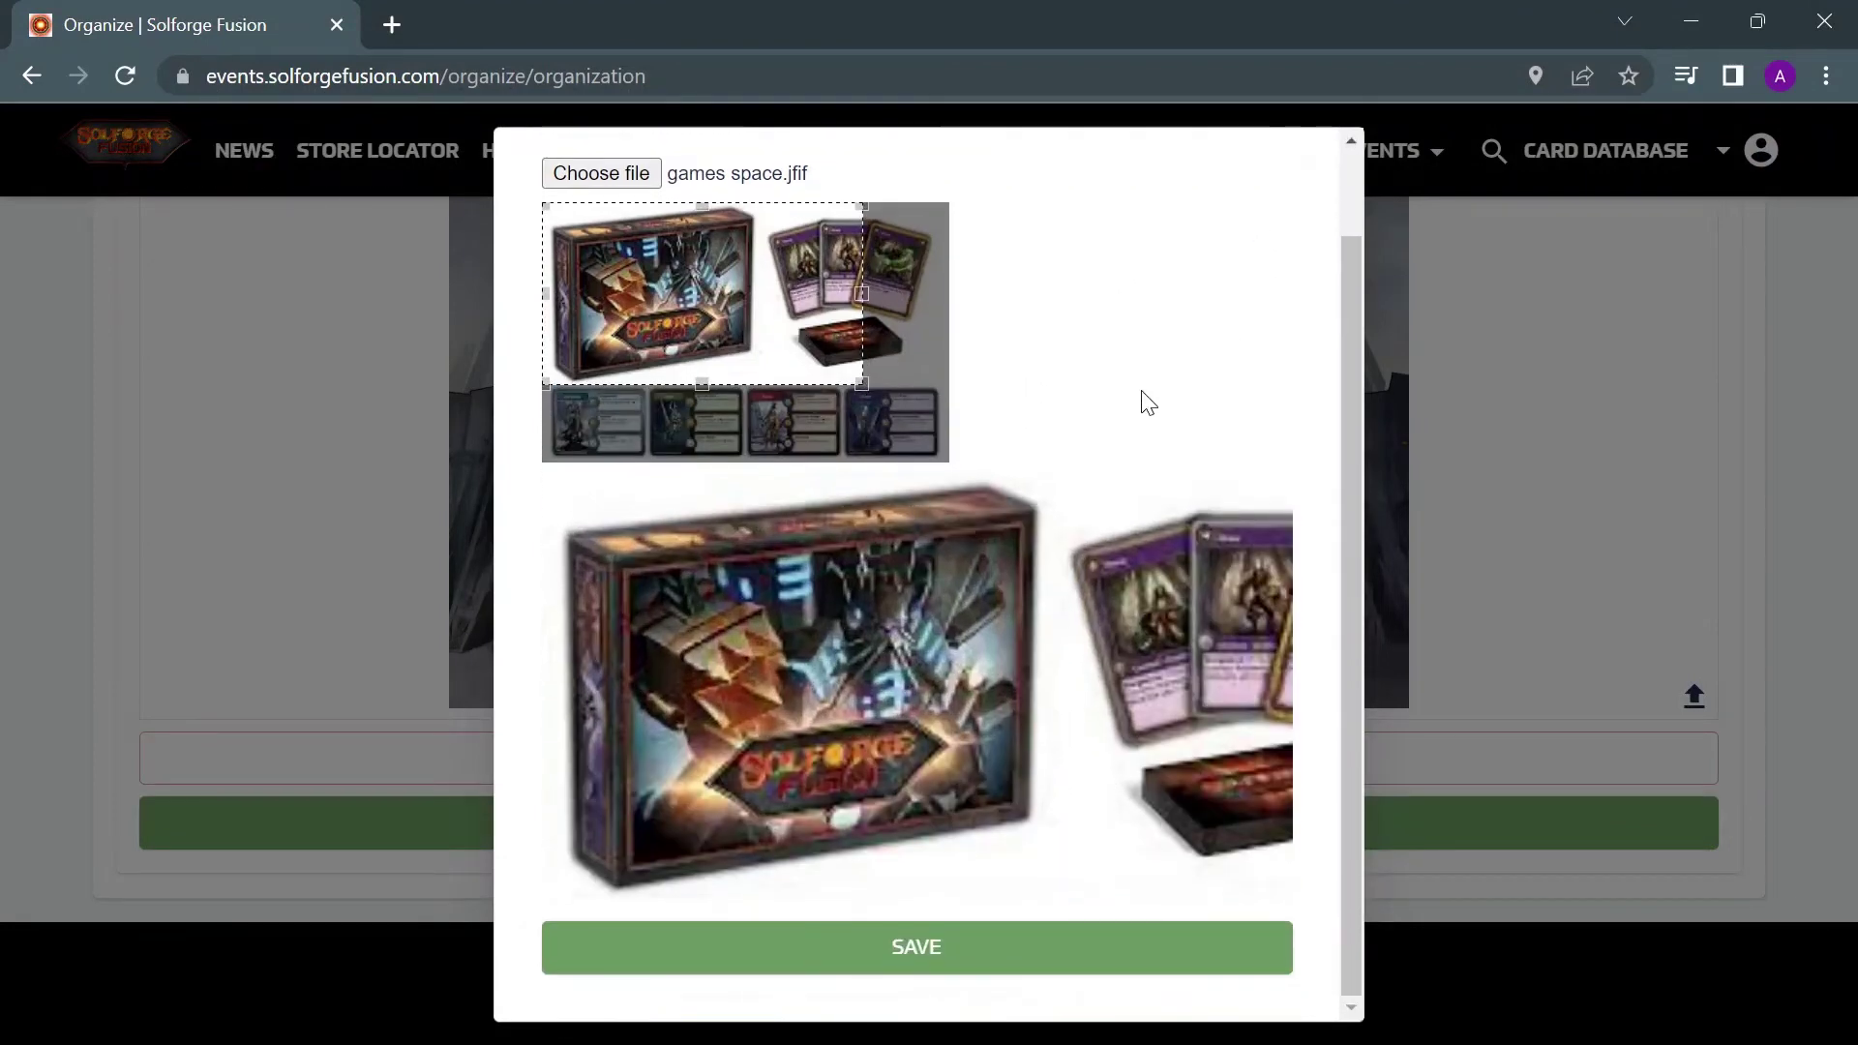
{"action": "left_click", "coordinate": [956, 967]}
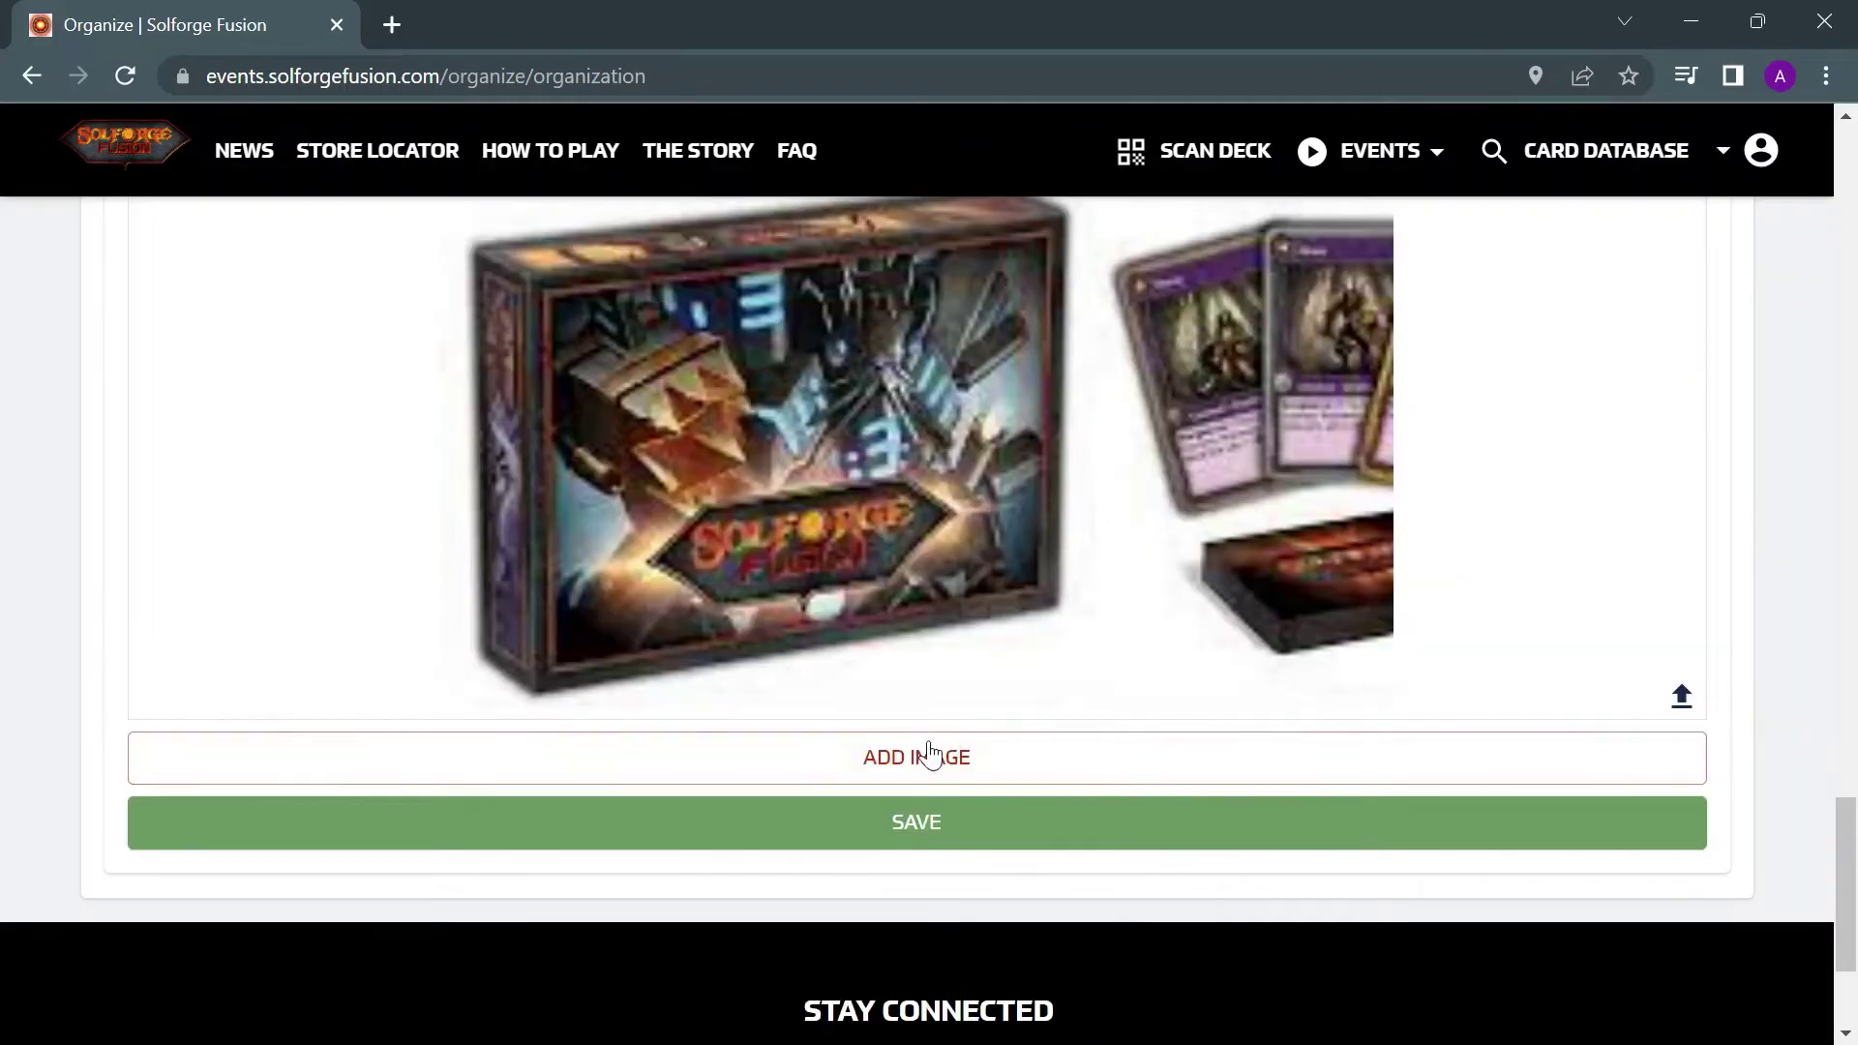
Step: Add a second image slot and upload the till photo
{"action": "left_click", "coordinate": [900, 759]}
{"action": "scroll", "coordinate": [1152, 655], "scroll_direction": "down", "scroll_amount": 7}
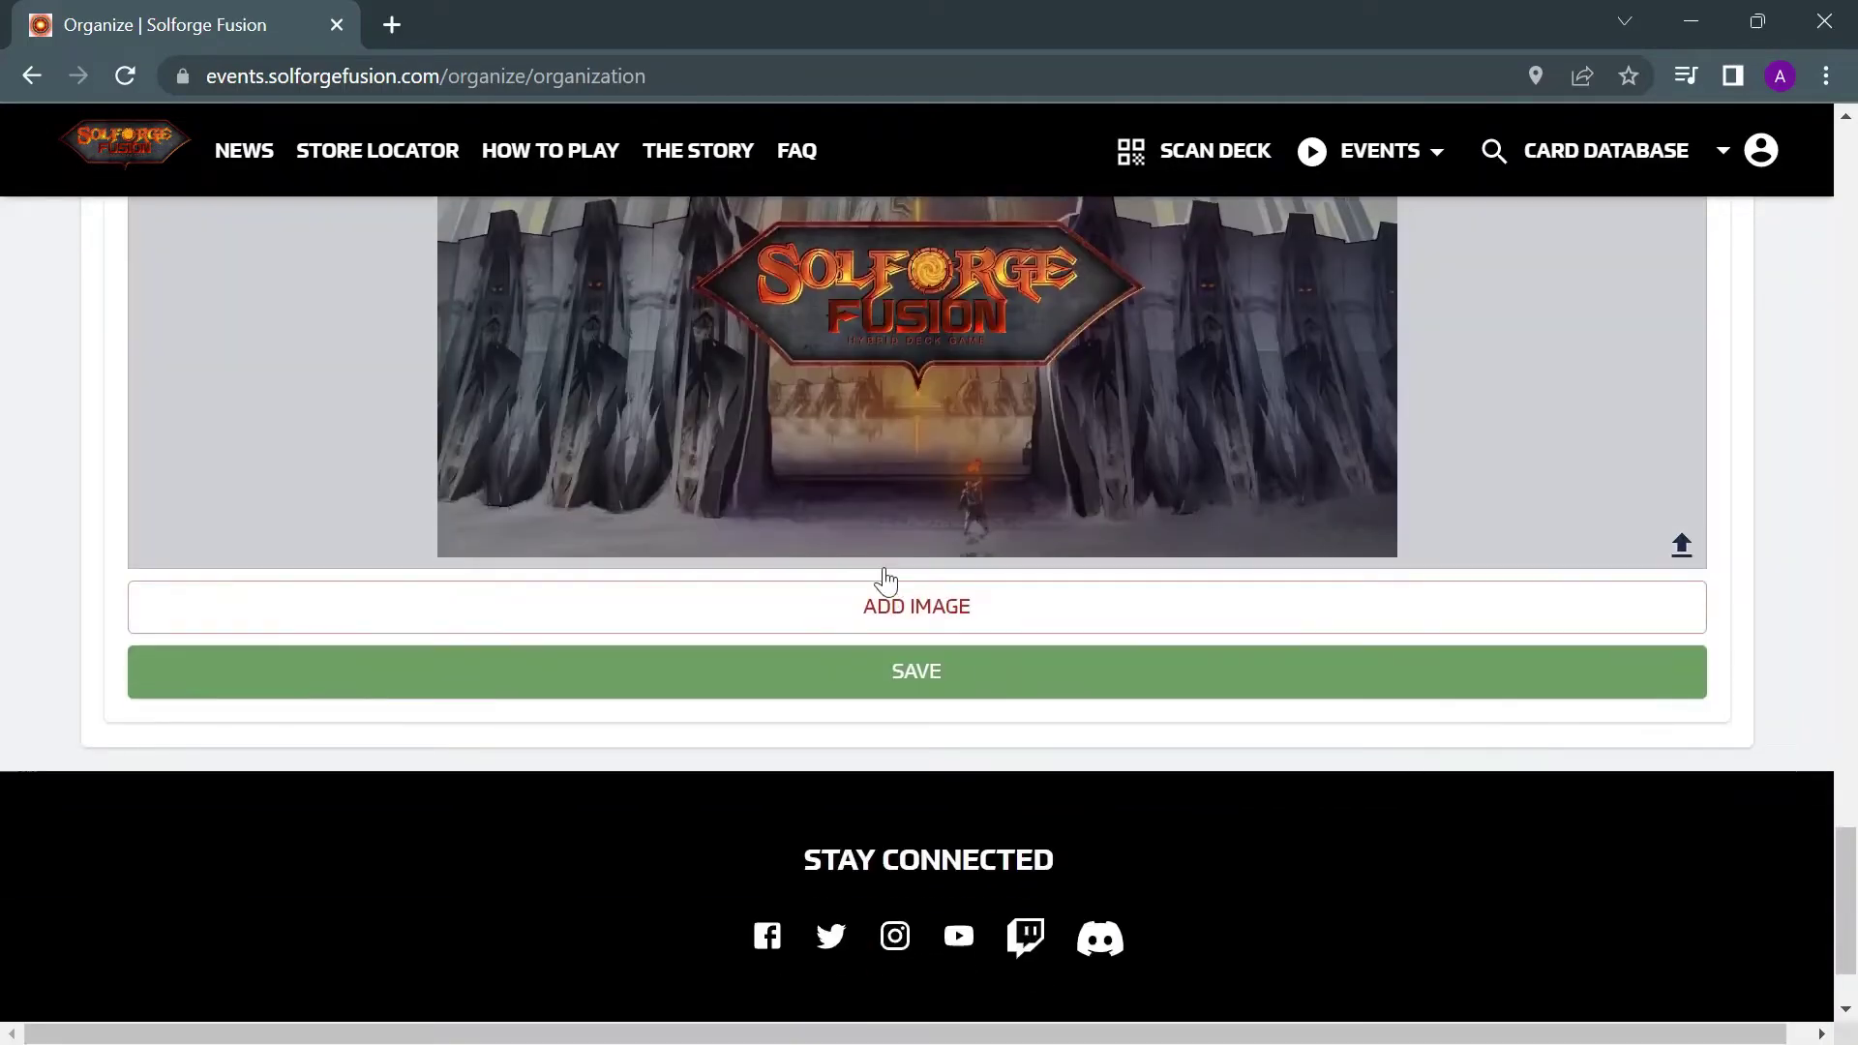
{"action": "scroll", "coordinate": [880, 576], "scroll_direction": "up", "scroll_amount": 3}
{"action": "left_click", "coordinate": [1672, 838]}
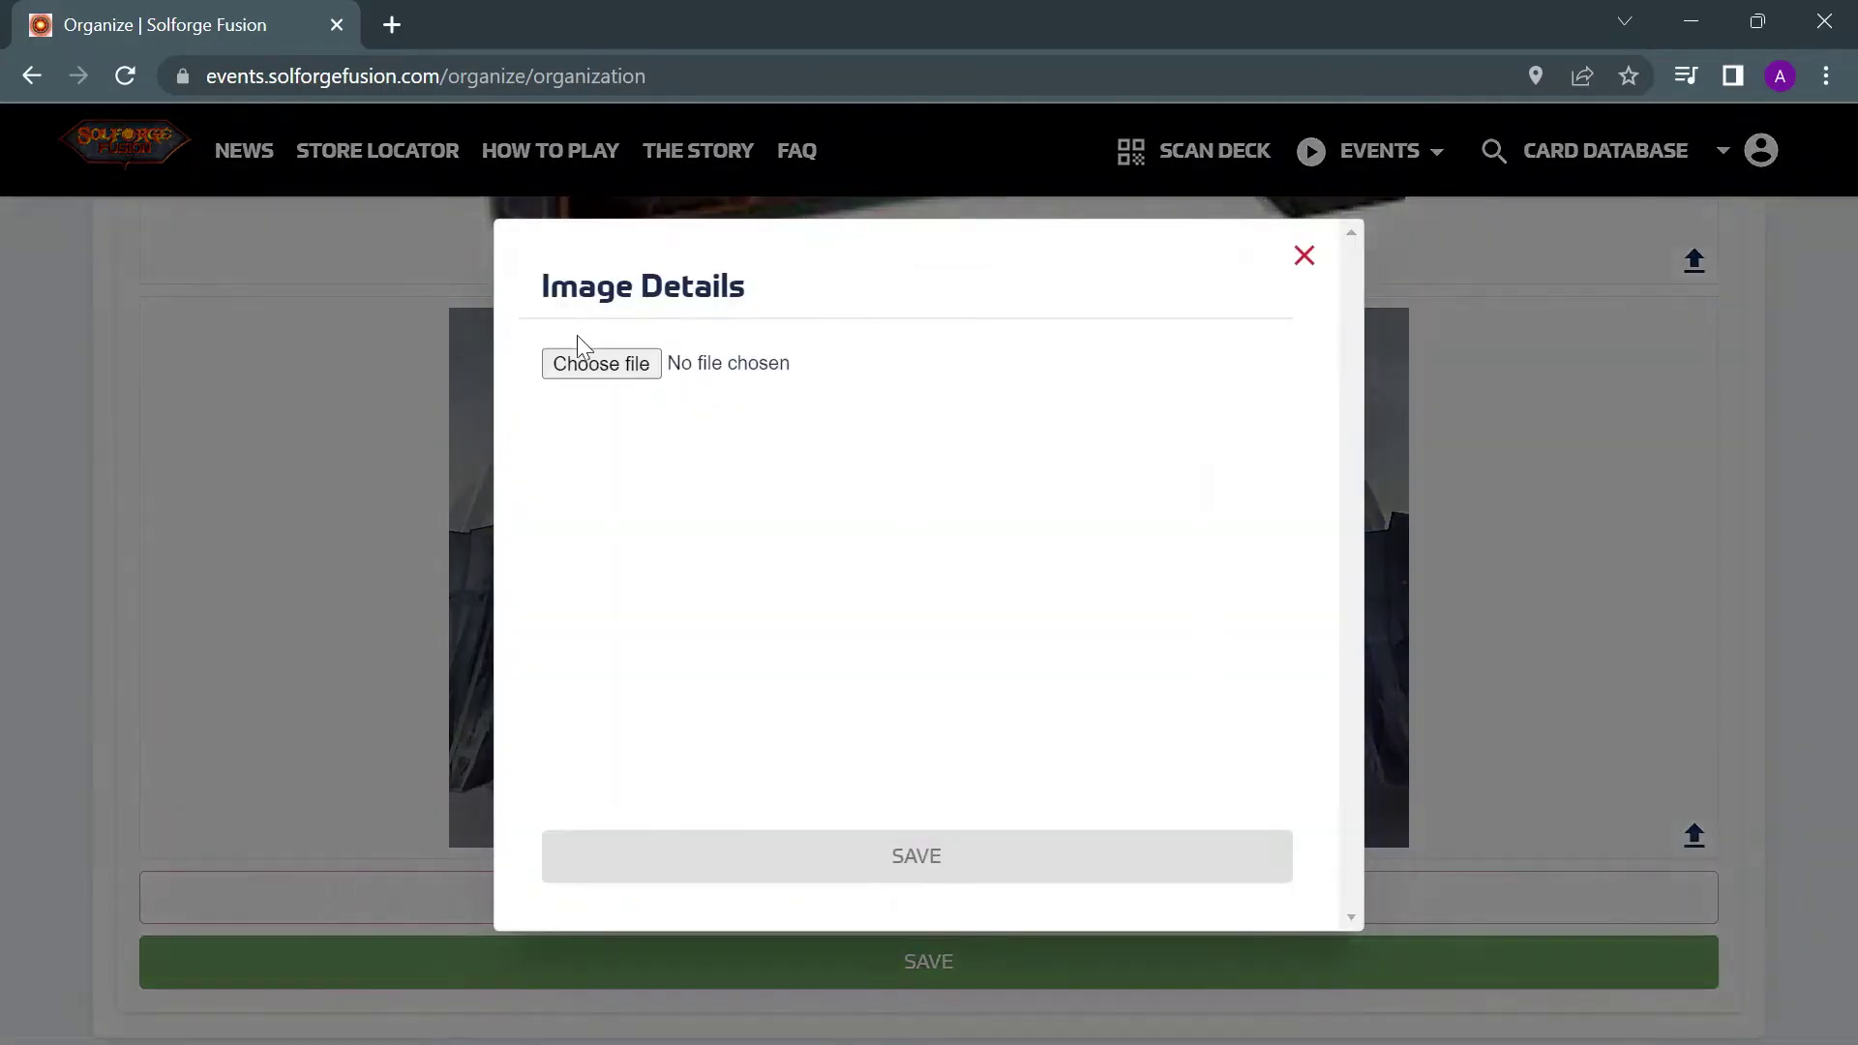
{"action": "left_click", "coordinate": [573, 377]}
{"action": "left_click", "coordinate": [616, 247]}
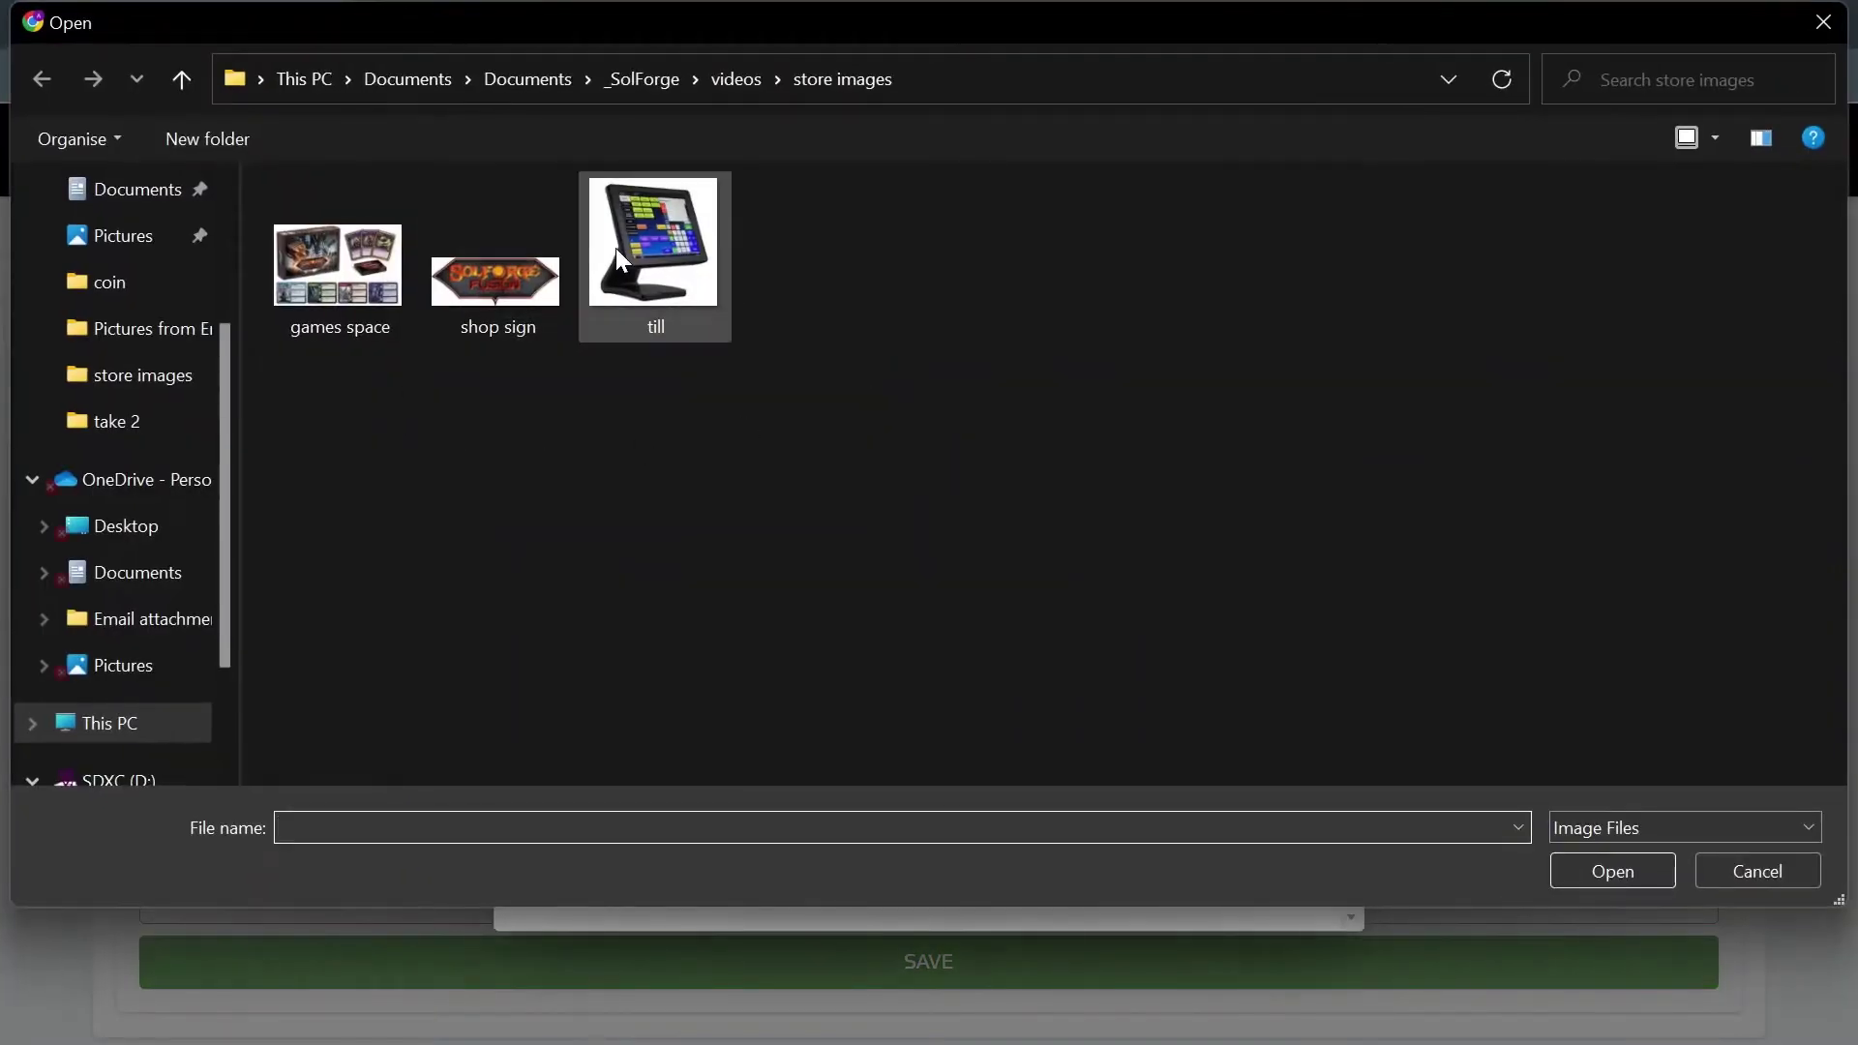
{"action": "double_click", "coordinate": [623, 253]}
{"action": "scroll", "coordinate": [1009, 541], "scroll_direction": "down", "scroll_amount": 5}
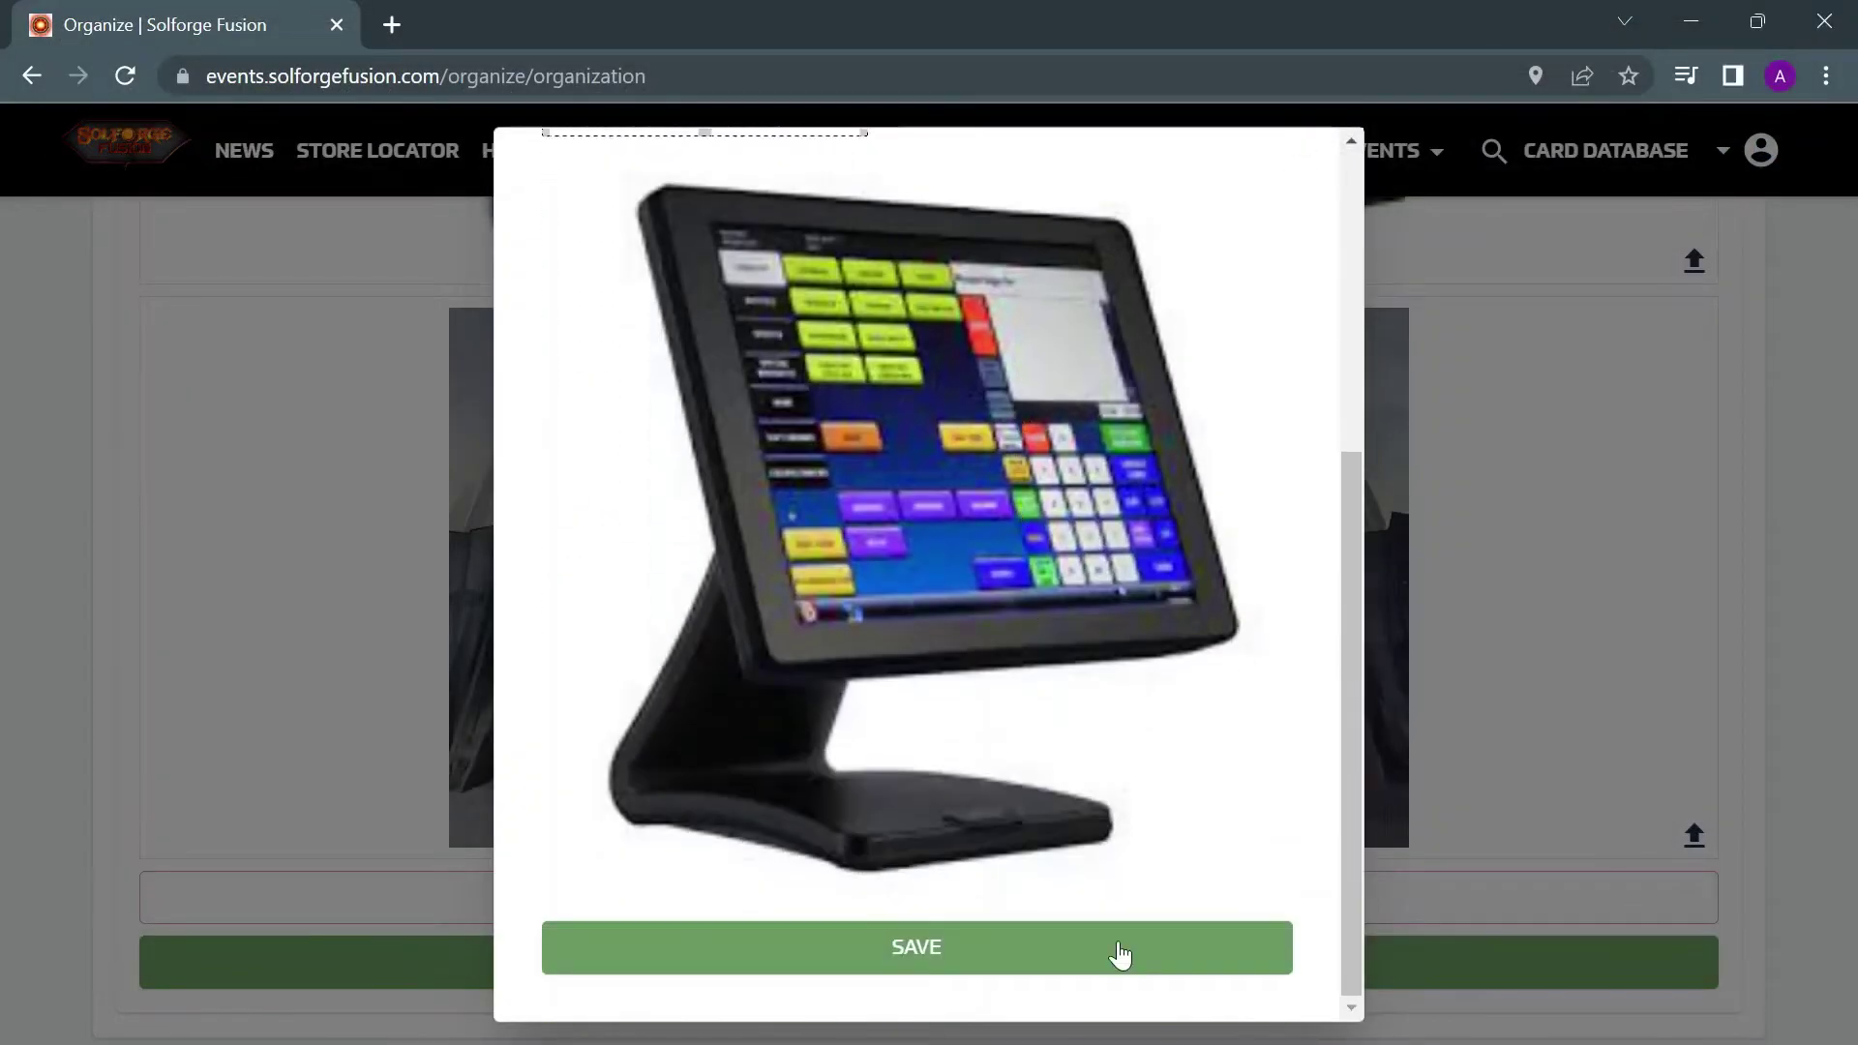
{"action": "left_click", "coordinate": [1106, 949]}
Step: Add a third image slot and upload the shop sign photo
{"action": "scroll", "coordinate": [1314, 630], "scroll_direction": "down", "scroll_amount": 3}
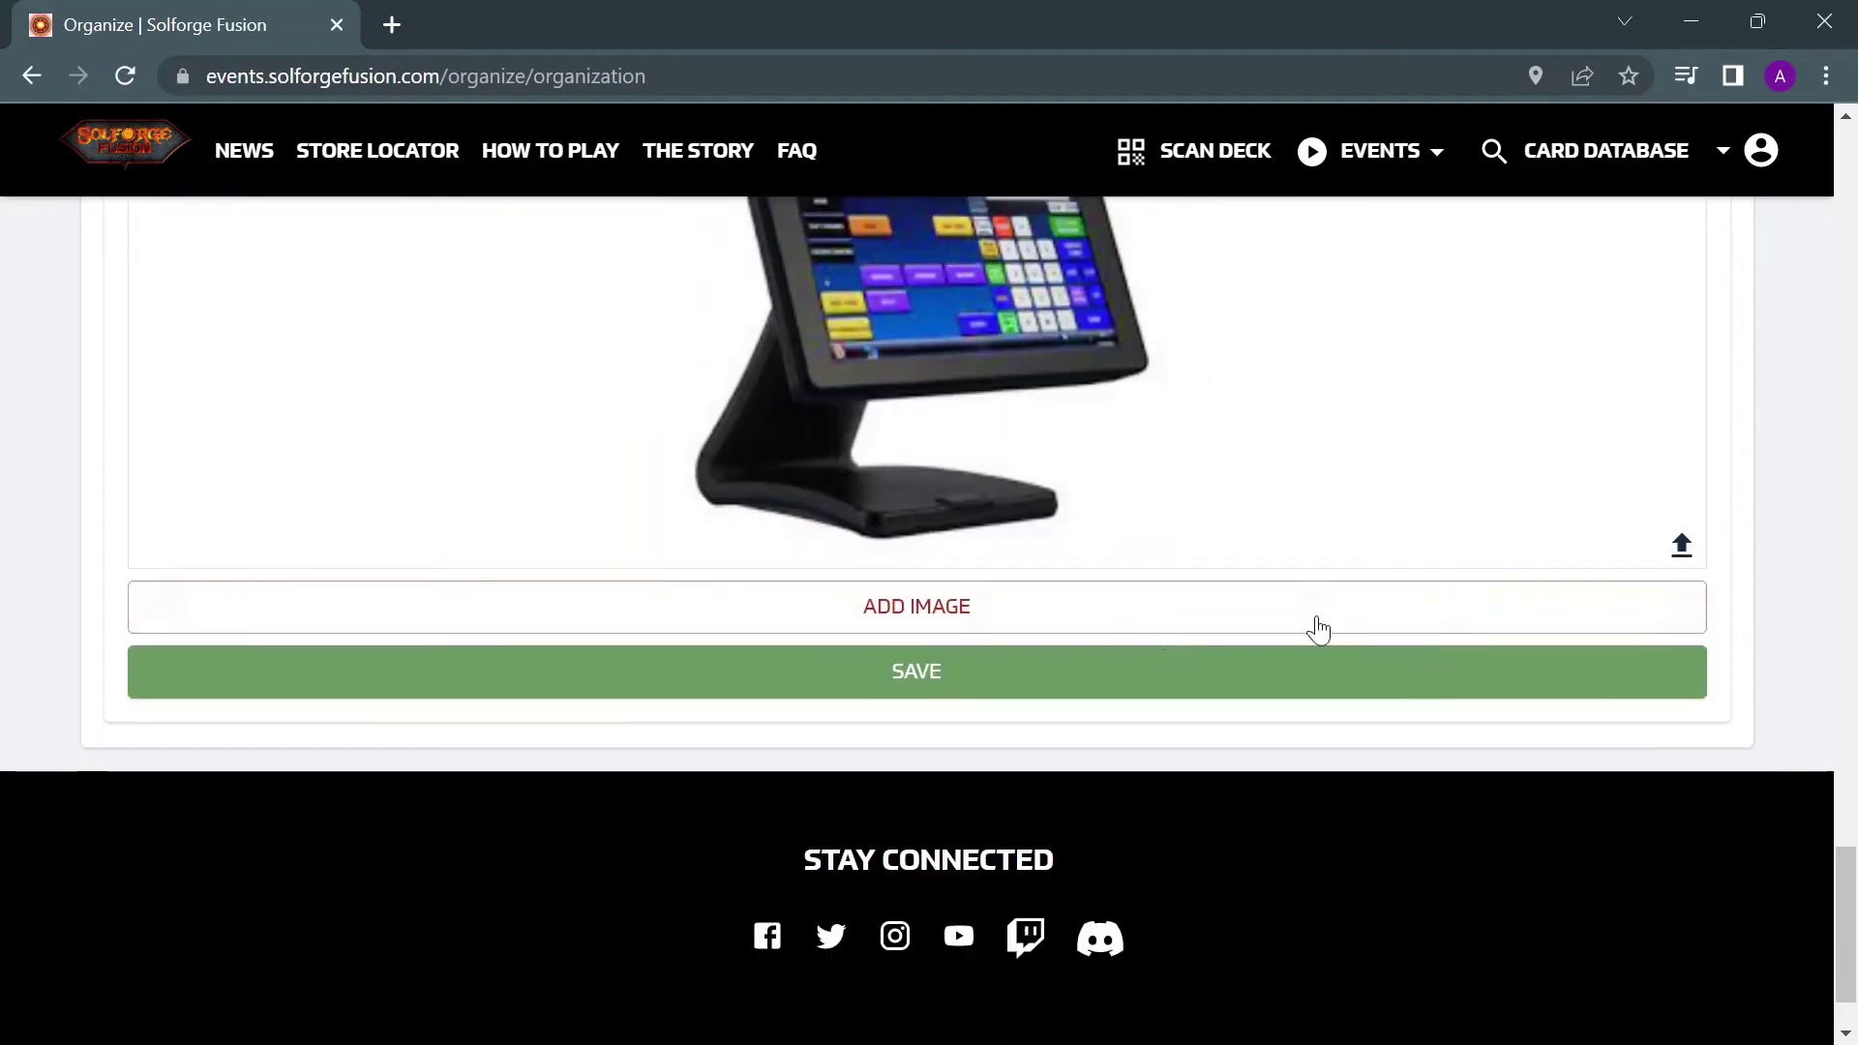
{"action": "left_click", "coordinate": [1107, 601]}
{"action": "scroll", "coordinate": [1284, 429], "scroll_direction": "down", "scroll_amount": 3}
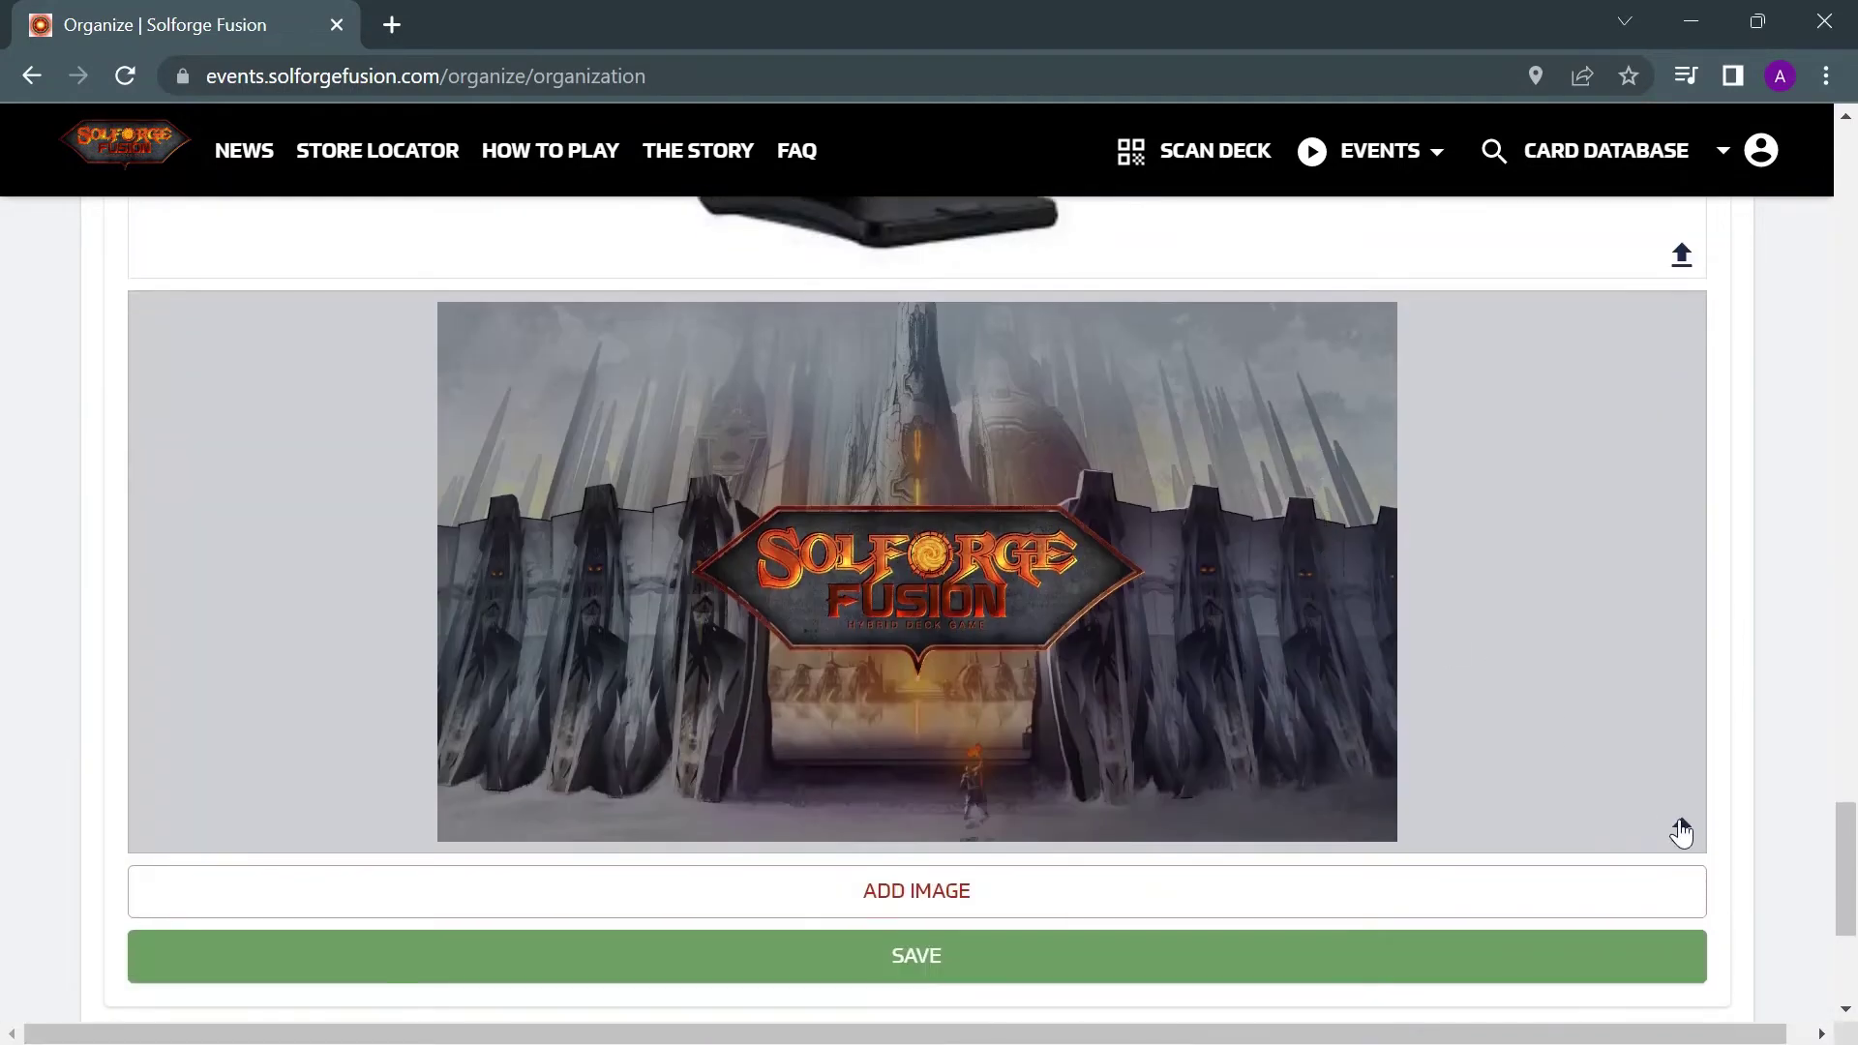
{"action": "left_click", "coordinate": [1681, 829]}
{"action": "left_click", "coordinate": [561, 366]}
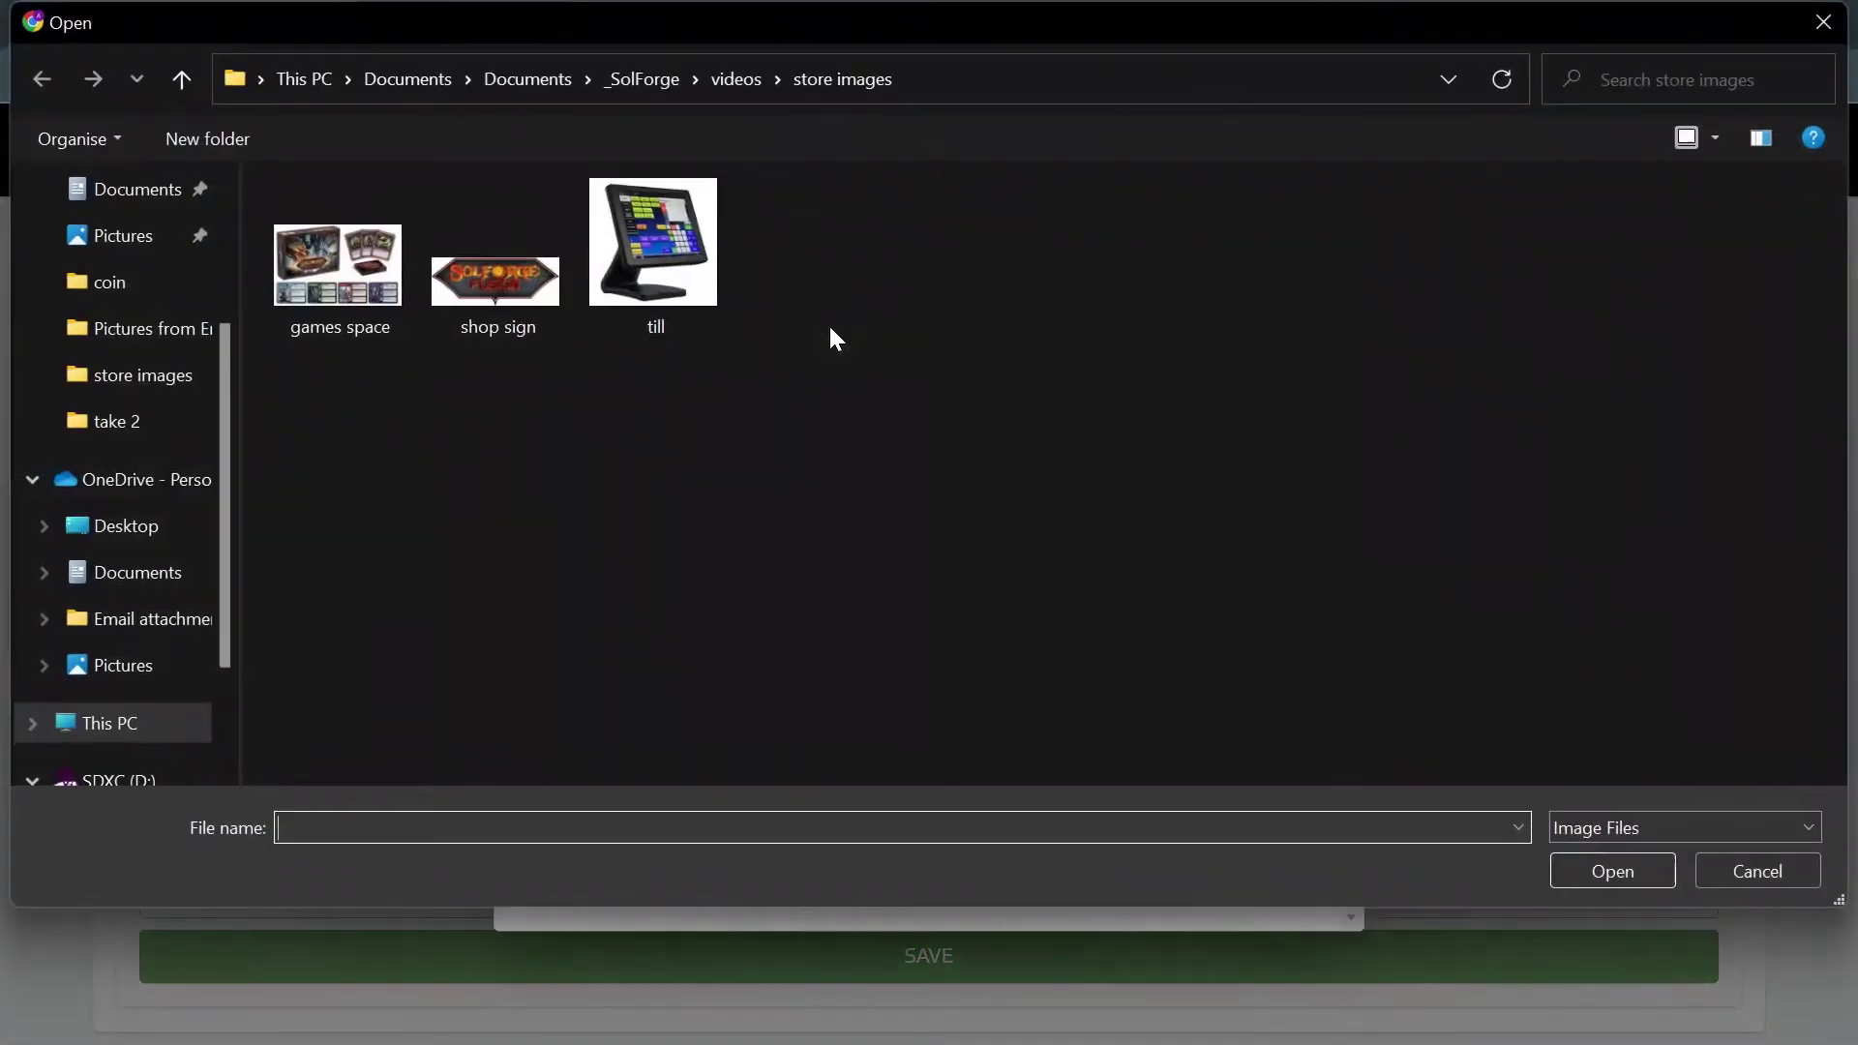
{"action": "double_click", "coordinate": [428, 295]}
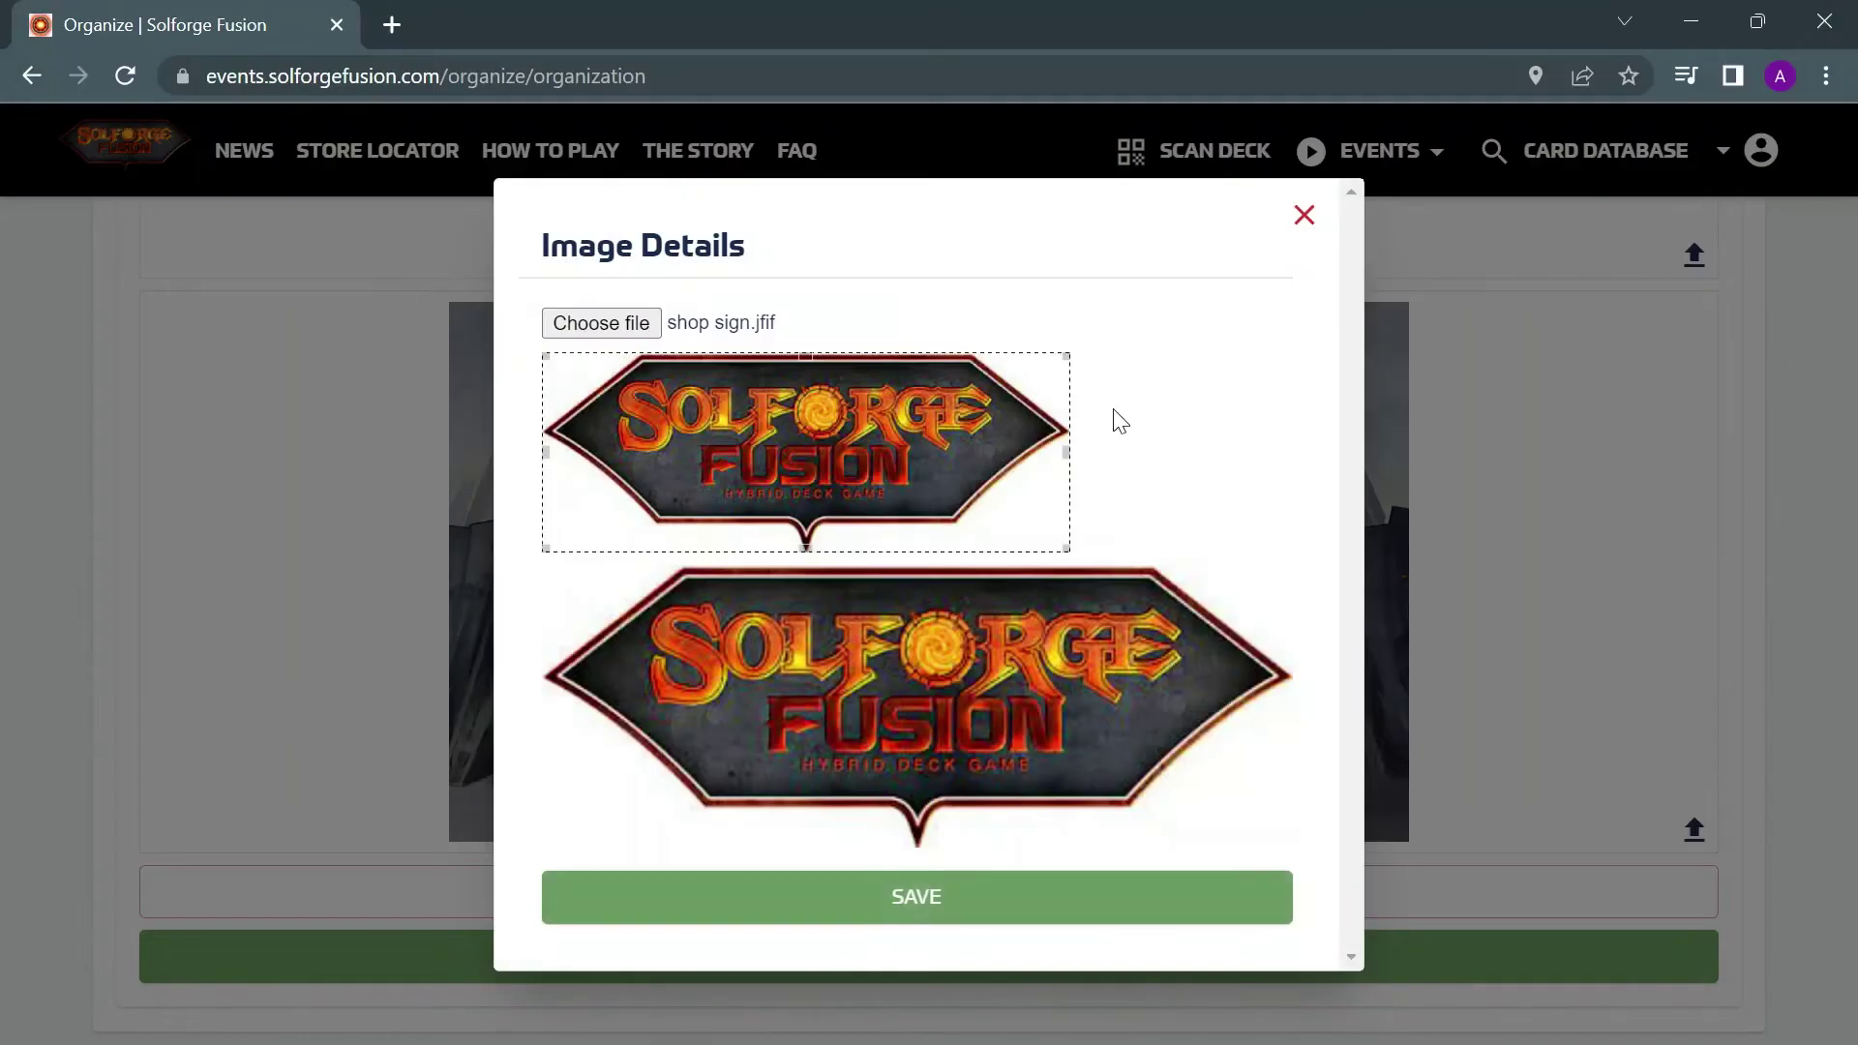
{"action": "left_click", "coordinate": [1115, 914]}
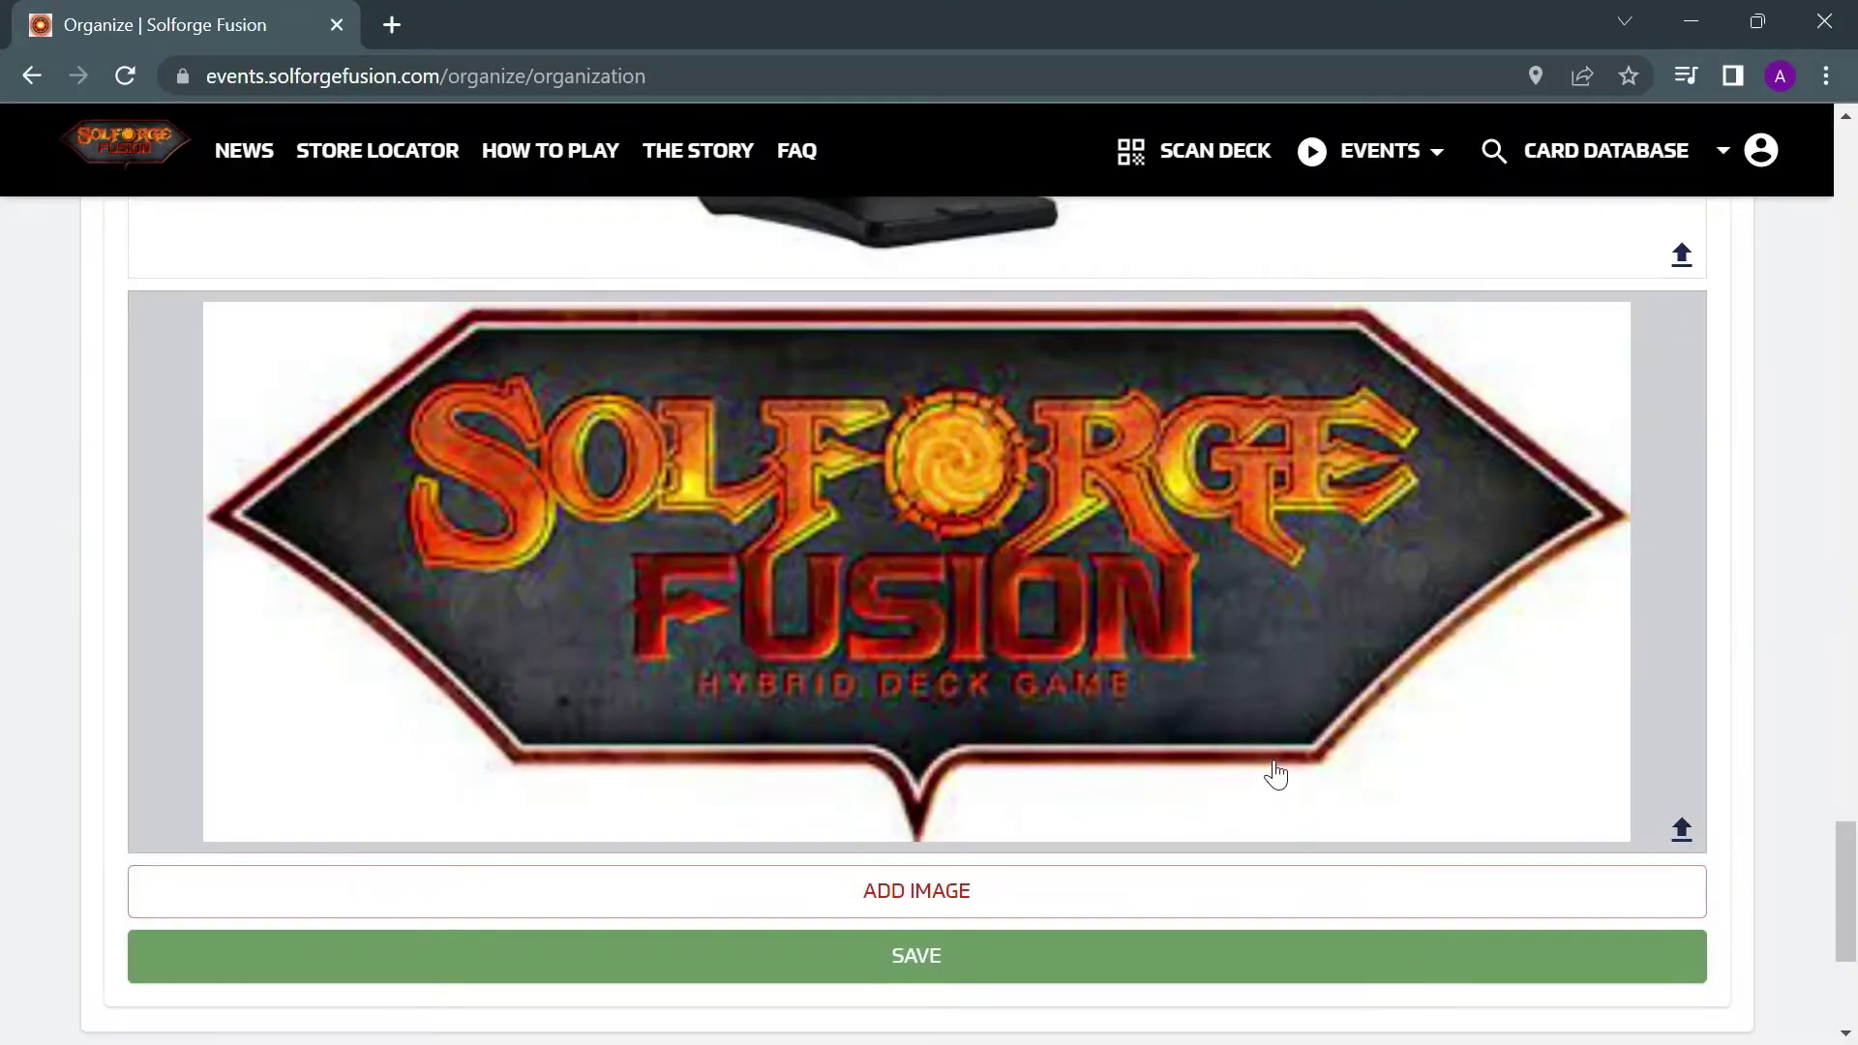
Step: Save the organization with its three store pictures
{"action": "scroll", "coordinate": [1268, 608], "scroll_direction": "down", "scroll_amount": 3}
{"action": "scroll", "coordinate": [1128, 697], "scroll_direction": "up", "scroll_amount": 10}
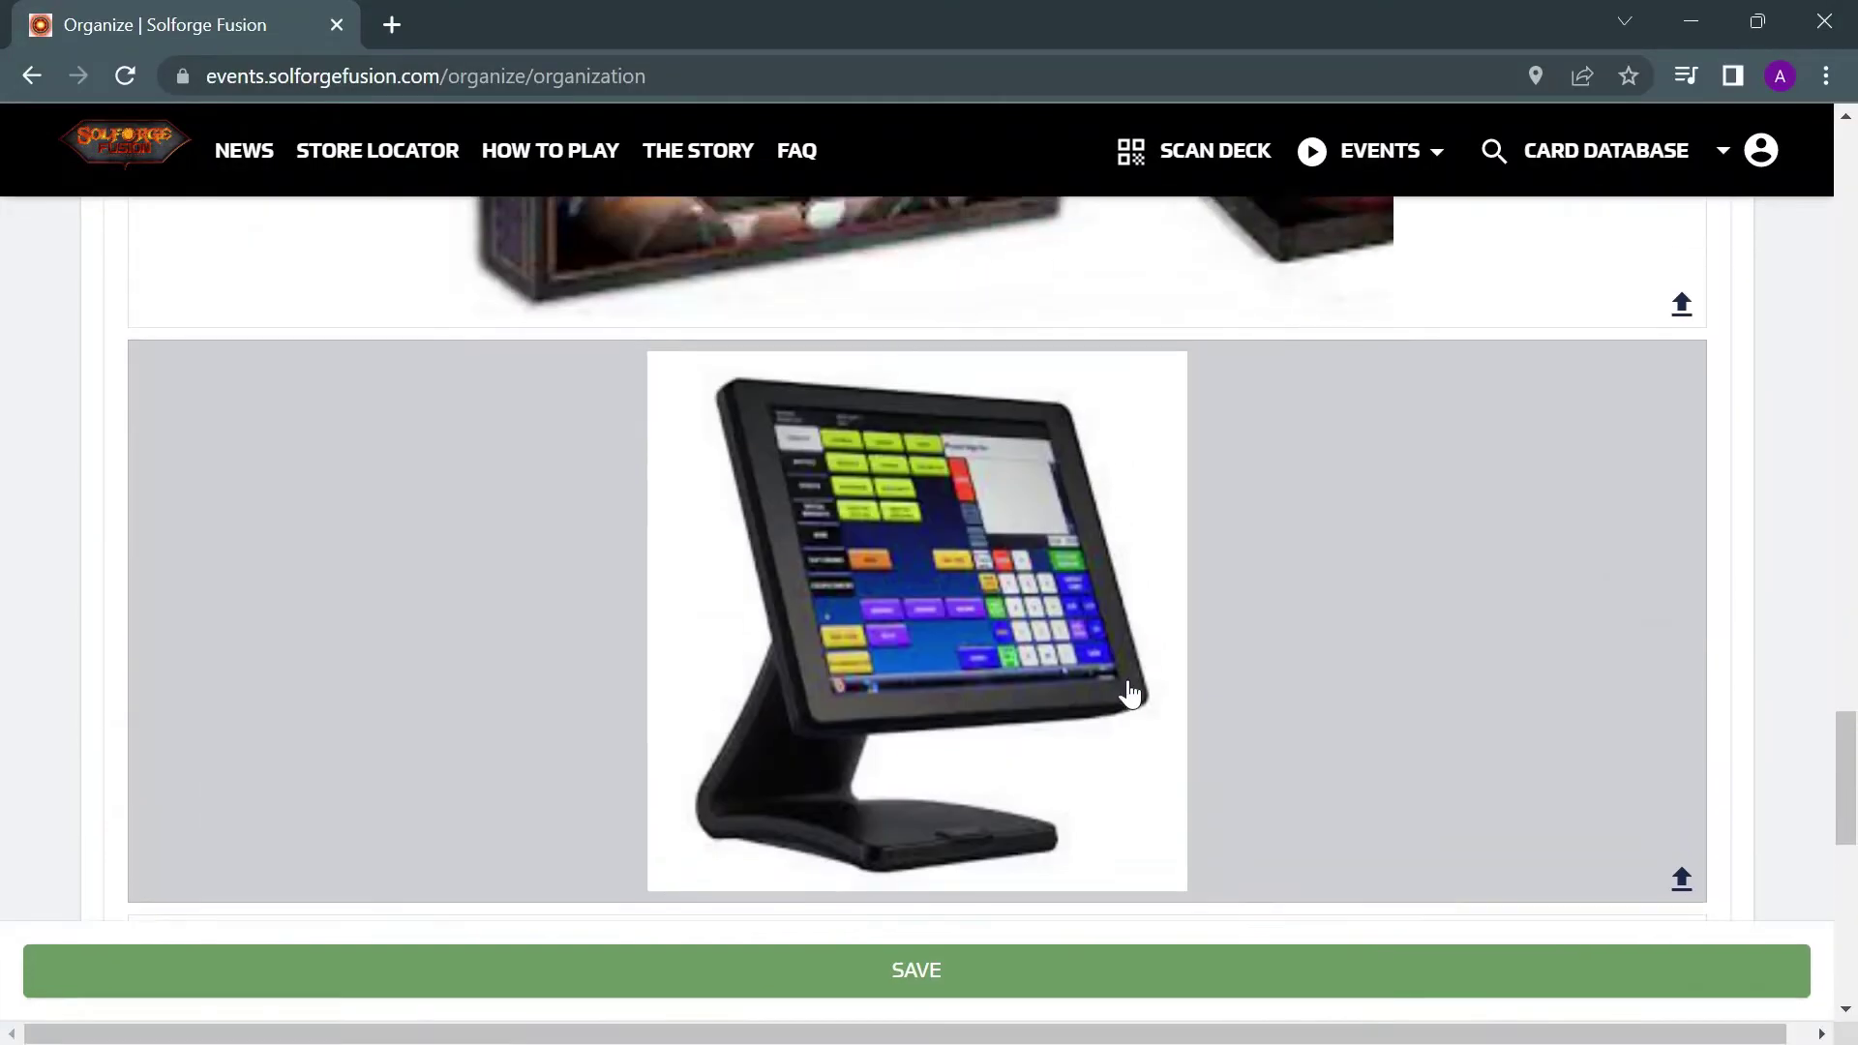
{"action": "scroll", "coordinate": [1100, 657], "scroll_direction": "up", "scroll_amount": 10}
{"action": "scroll", "coordinate": [1074, 635], "scroll_direction": "down", "scroll_amount": 8}
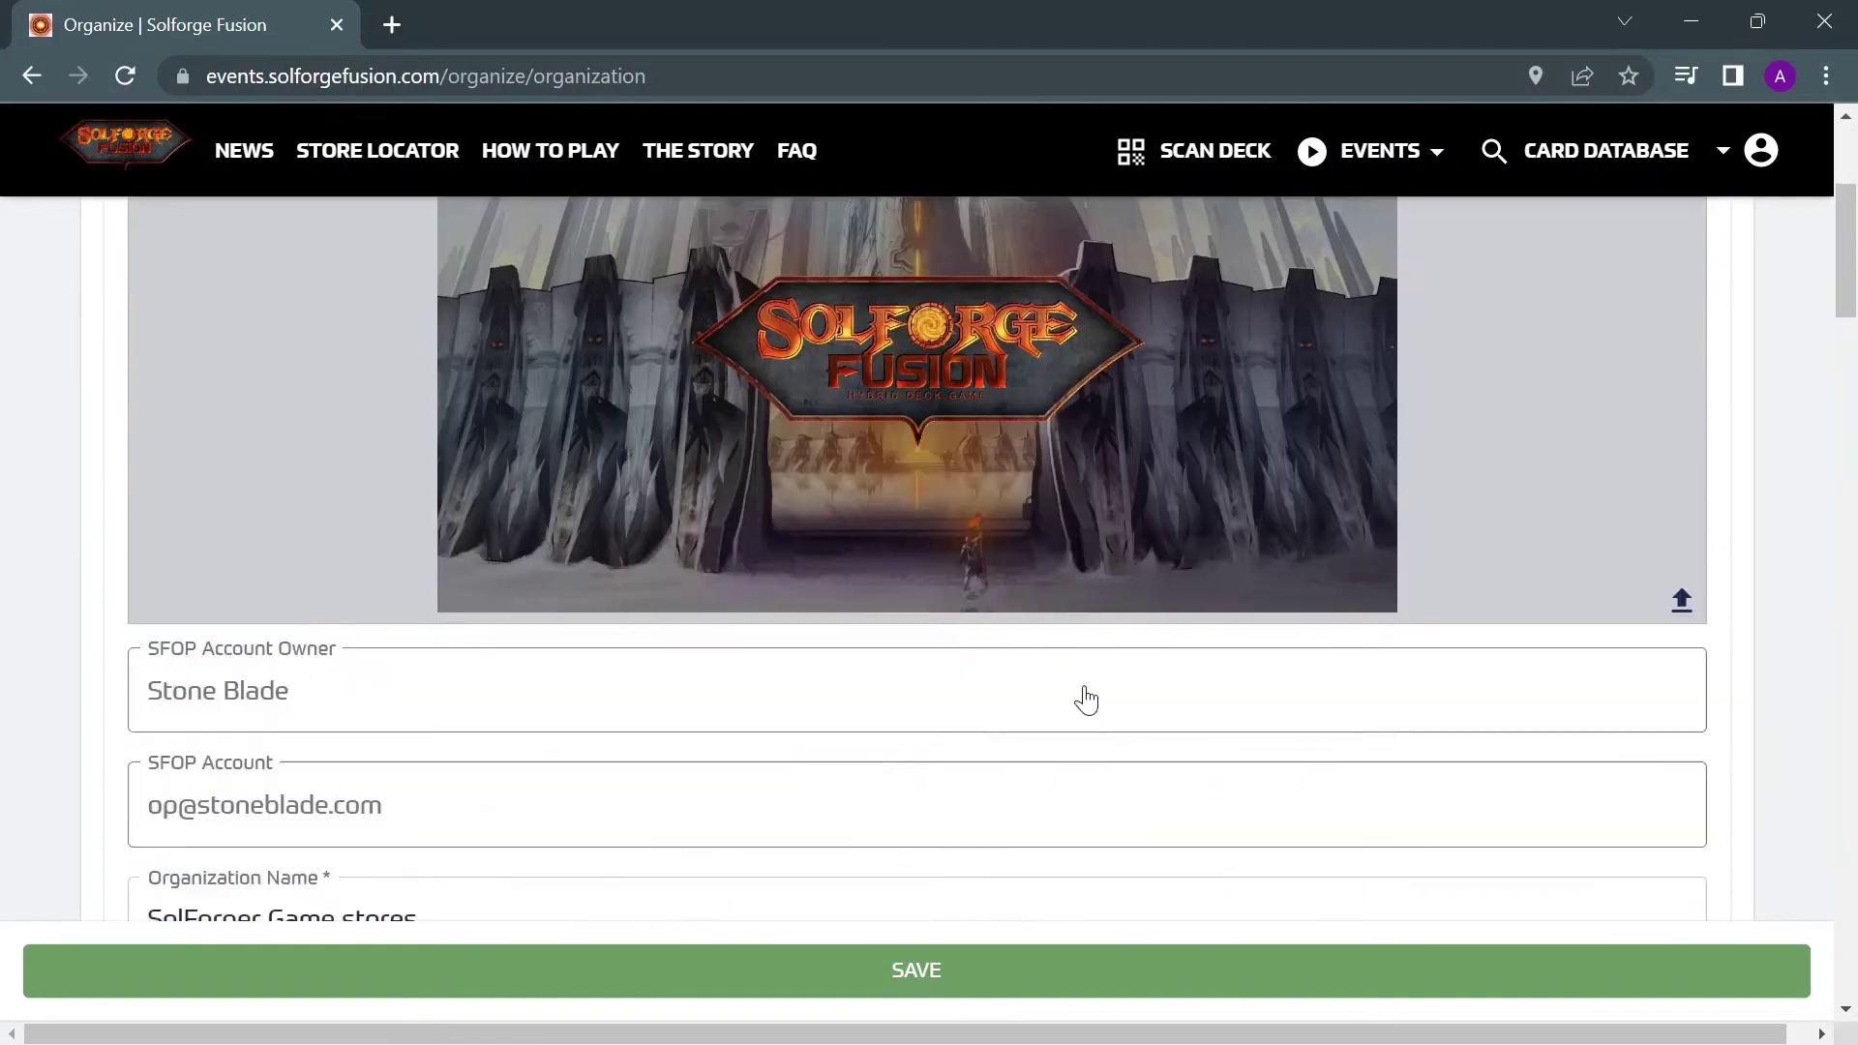
{"action": "scroll", "coordinate": [1156, 713], "scroll_direction": "down", "scroll_amount": 15}
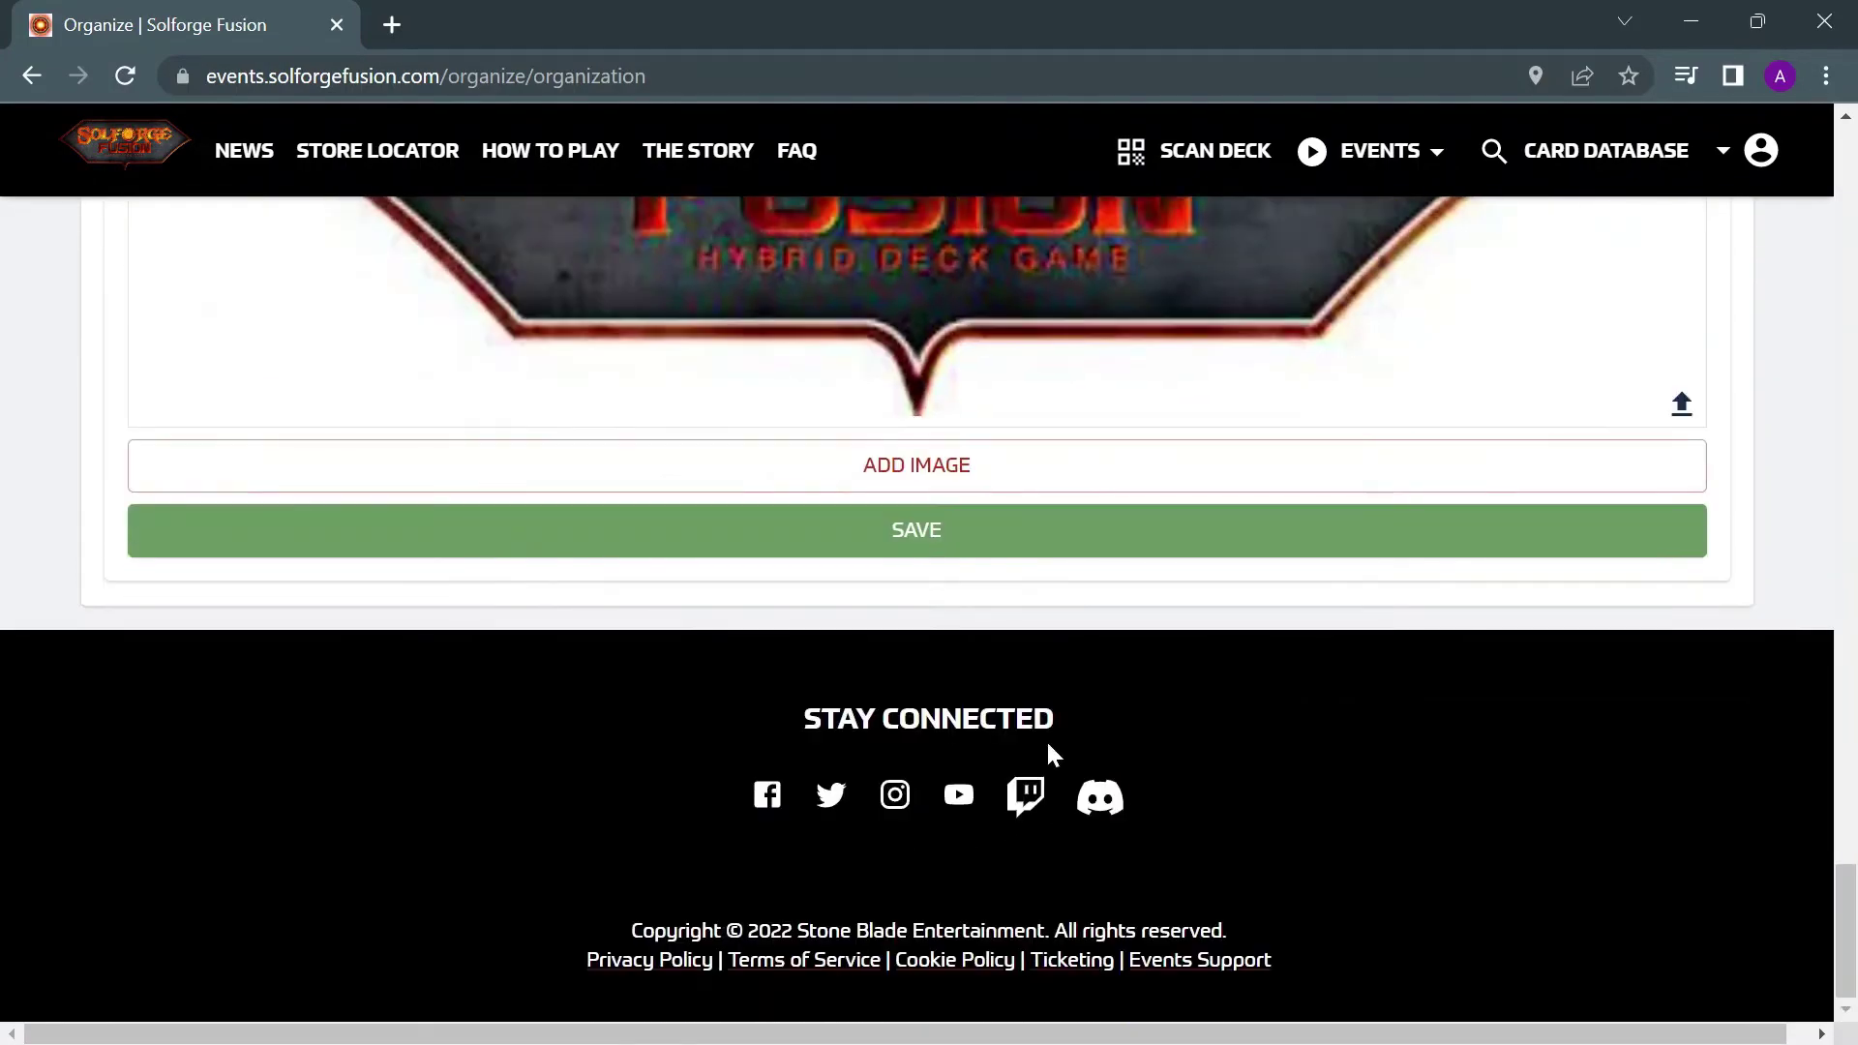
{"action": "left_click", "coordinate": [1028, 564]}
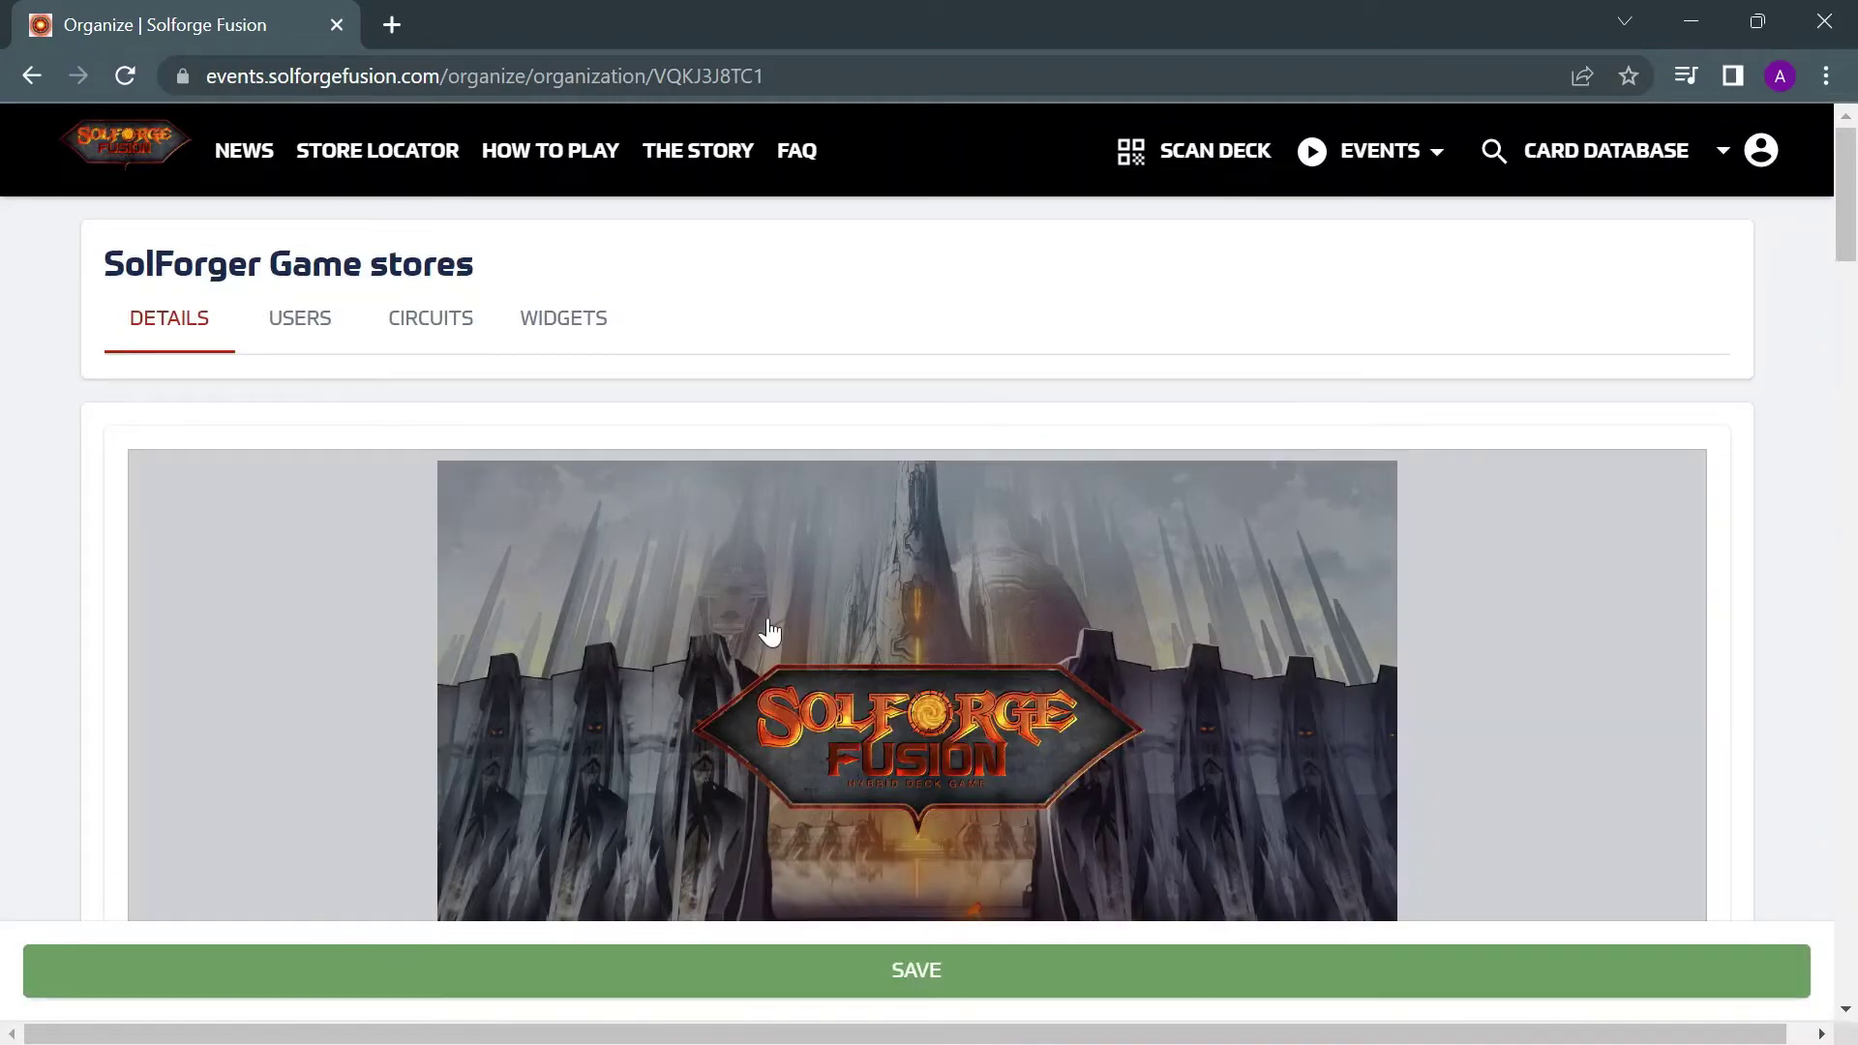
Step: Scroll through the SolForger Game stores Details tab to check the banner and store photos
{"action": "scroll", "coordinate": [967, 581], "scroll_direction": "down", "scroll_amount": 15}
{"action": "scroll", "coordinate": [963, 655], "scroll_direction": "down", "scroll_amount": 20}
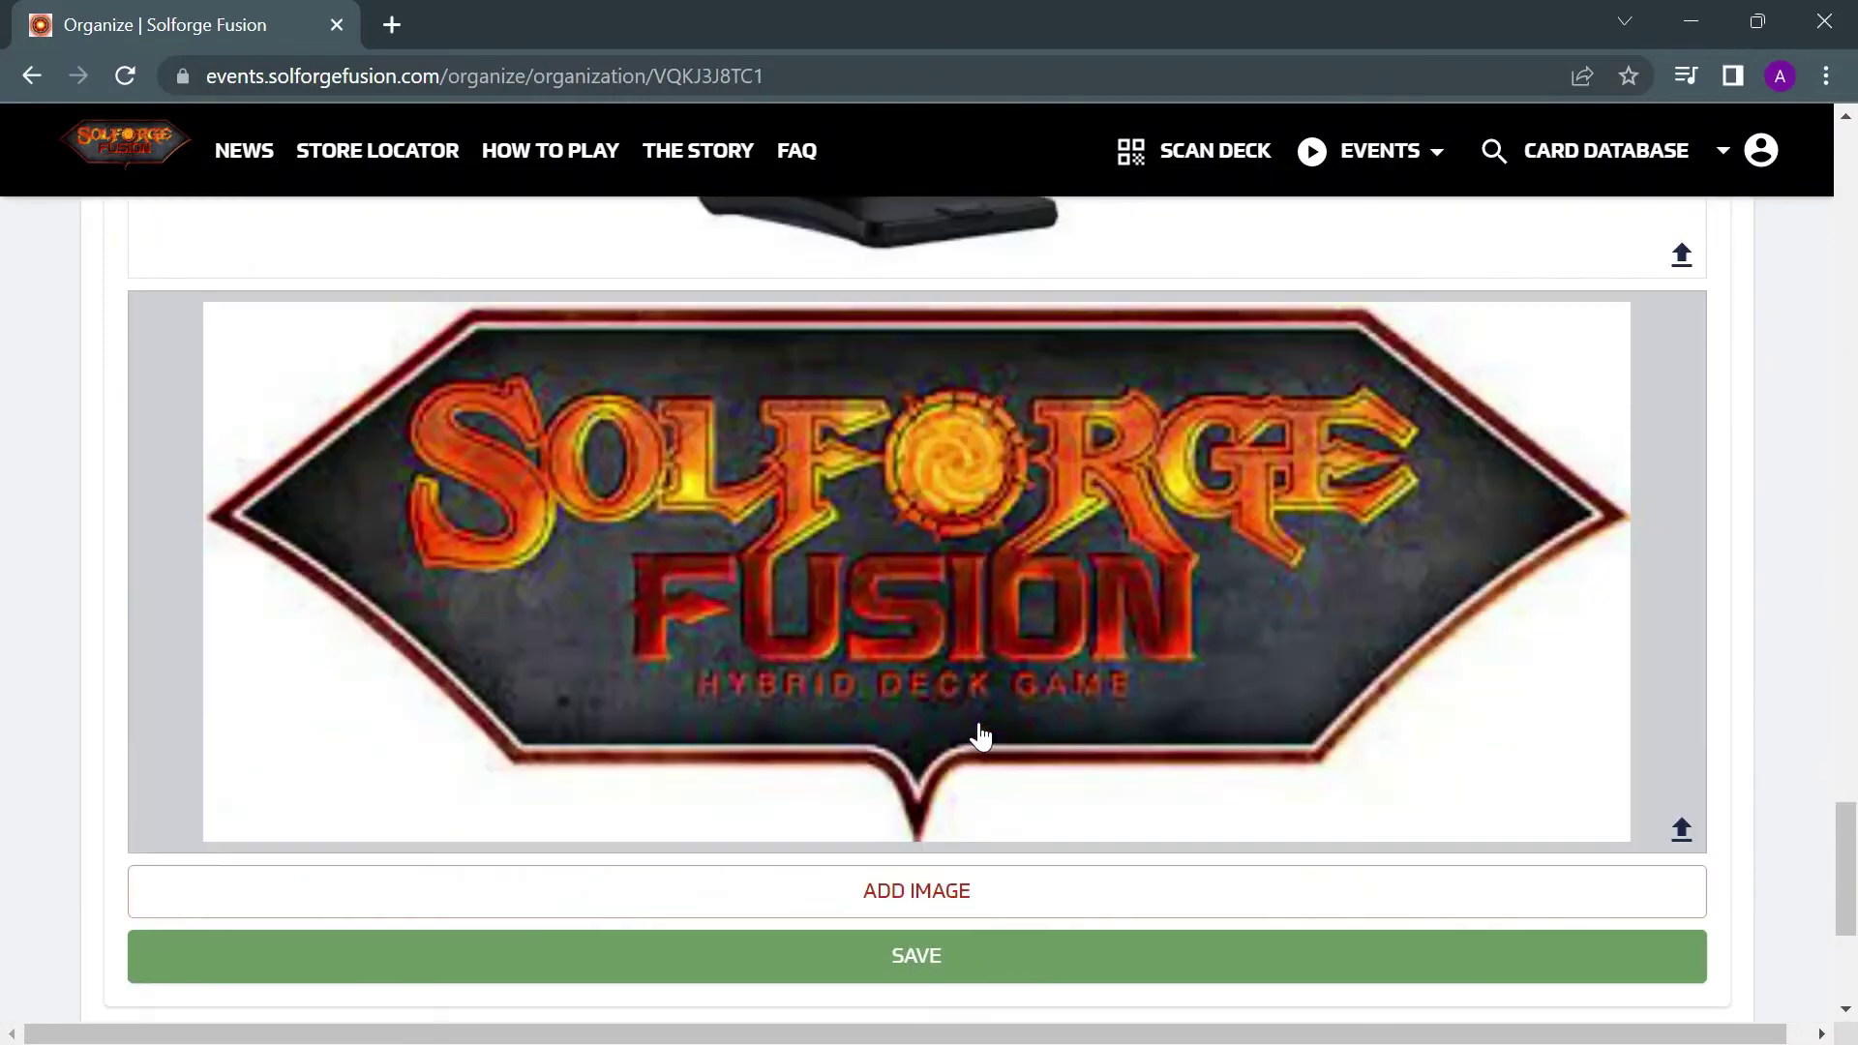
{"action": "scroll", "coordinate": [979, 745], "scroll_direction": "up", "scroll_amount": 10}
{"action": "scroll", "coordinate": [955, 699], "scroll_direction": "up", "scroll_amount": 20}
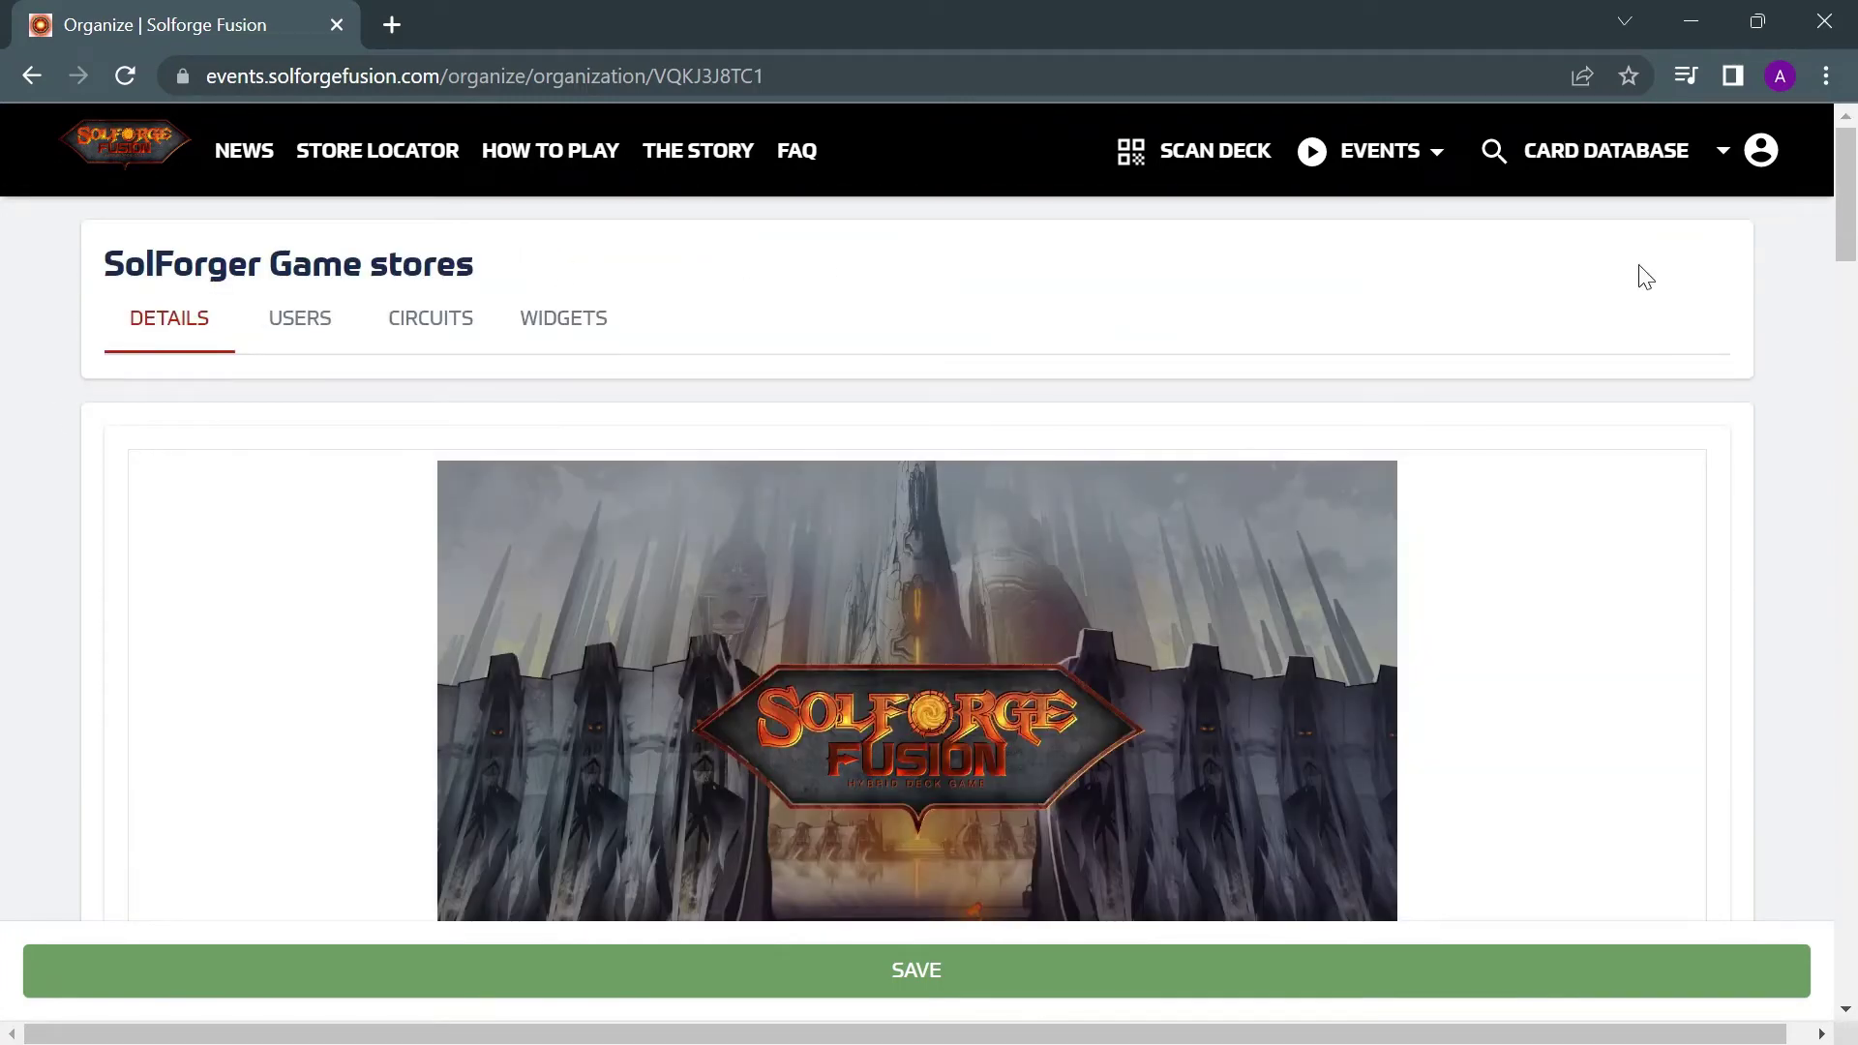
{"action": "left_click", "coordinate": [1439, 153]}
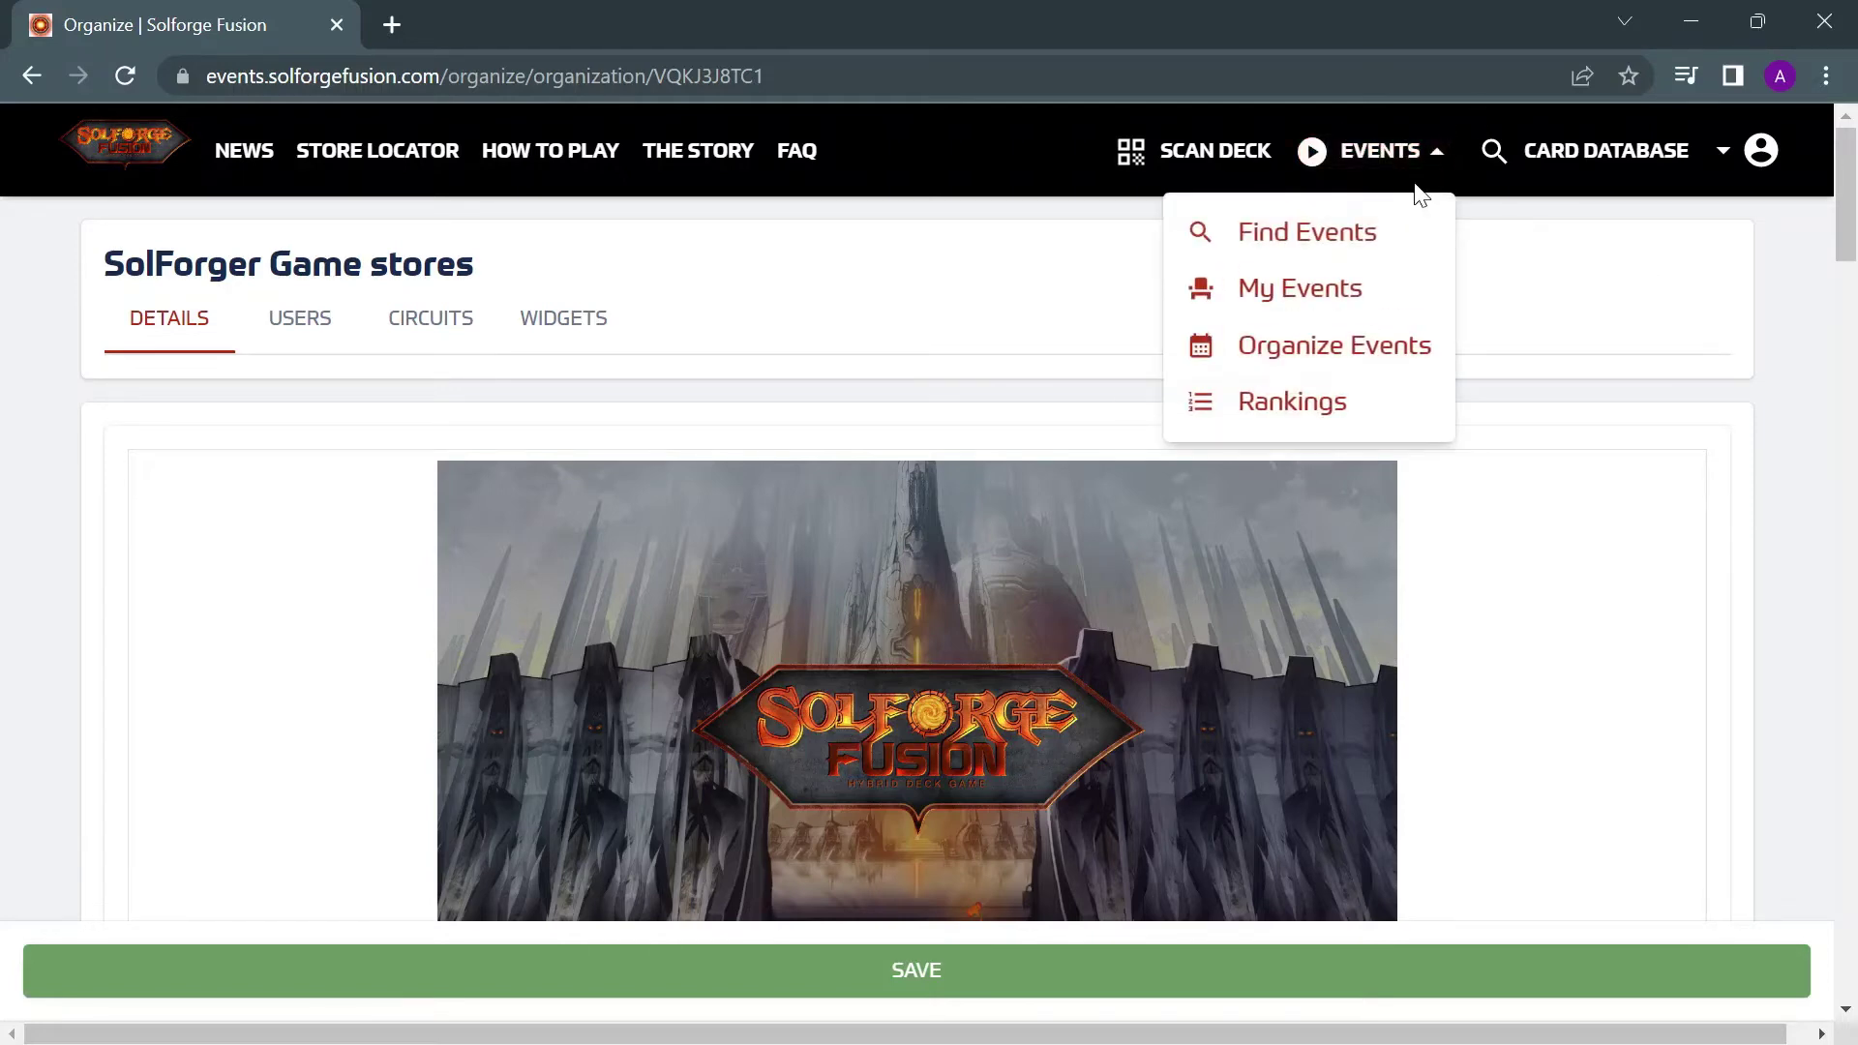
{"action": "left_click", "coordinate": [1374, 364]}
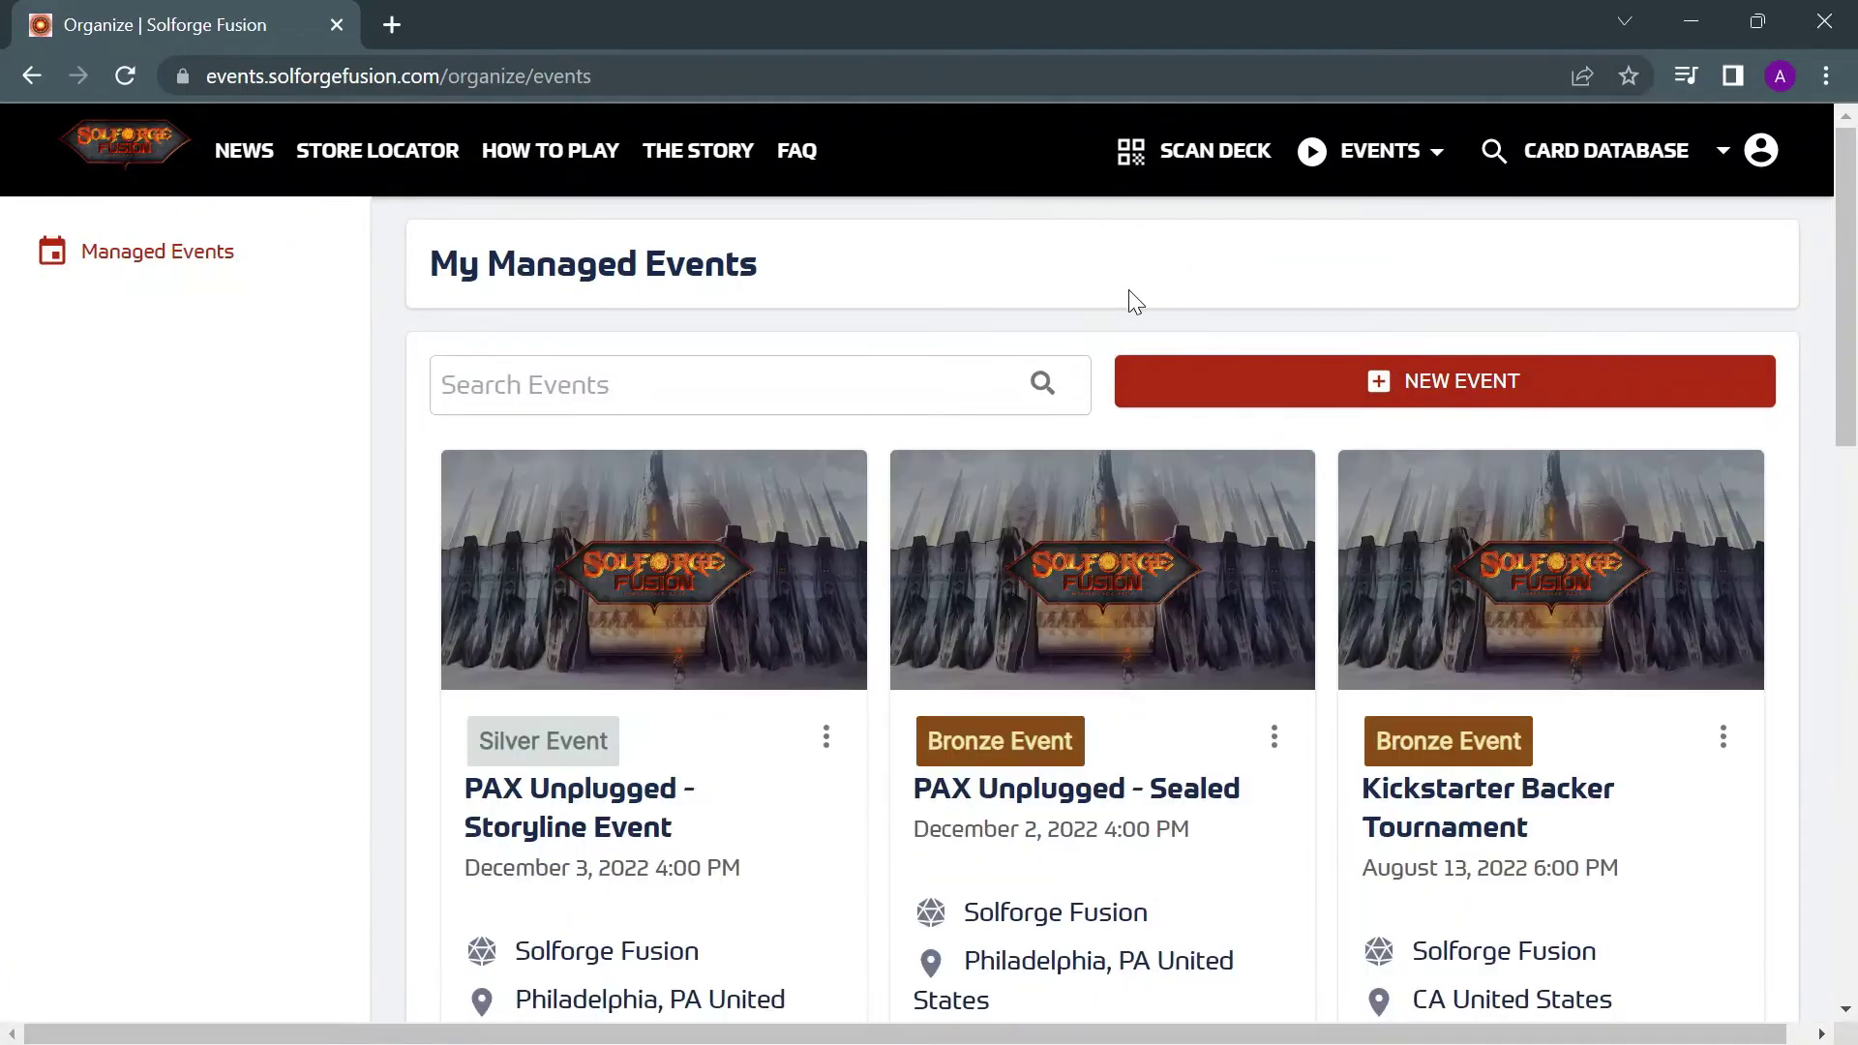
{"action": "scroll", "coordinate": [921, 312], "scroll_direction": "down", "scroll_amount": 3}
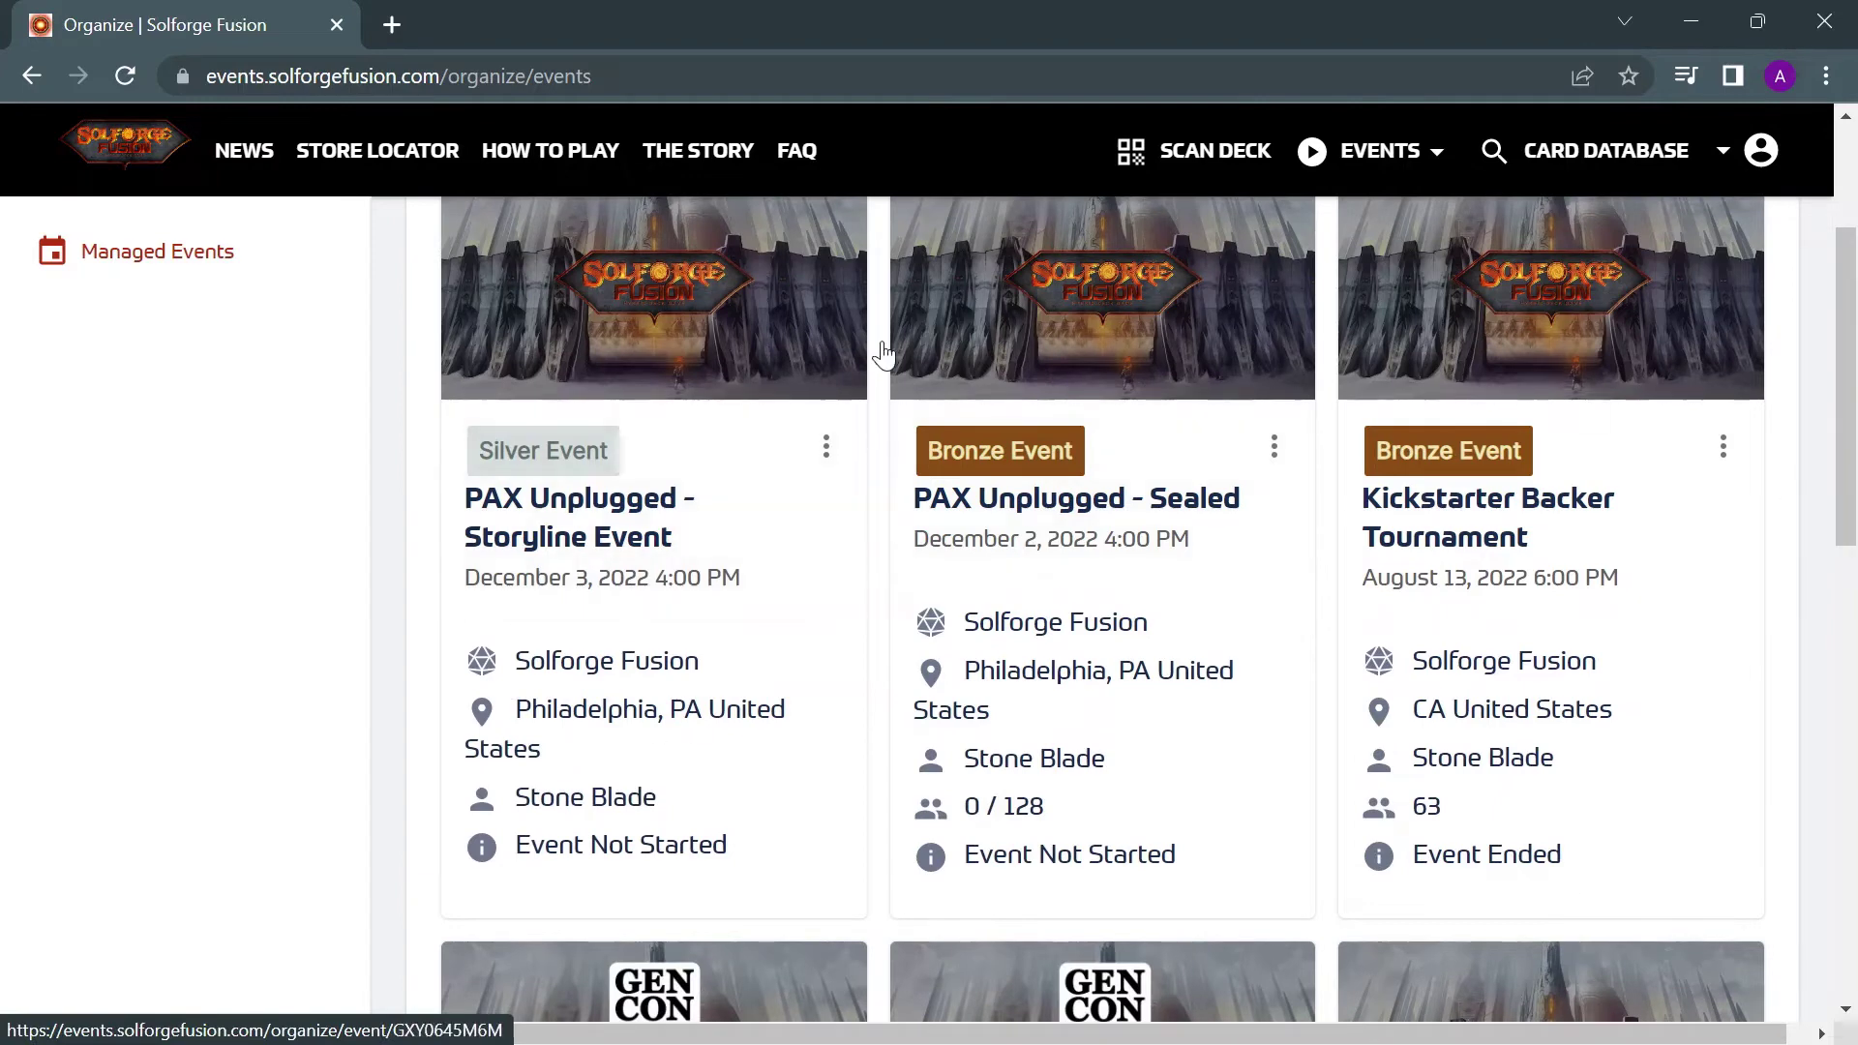
{"action": "scroll", "coordinate": [908, 631], "scroll_direction": "up", "scroll_amount": 2}
{"action": "scroll", "coordinate": [908, 631], "scroll_direction": "up", "scroll_amount": 1}
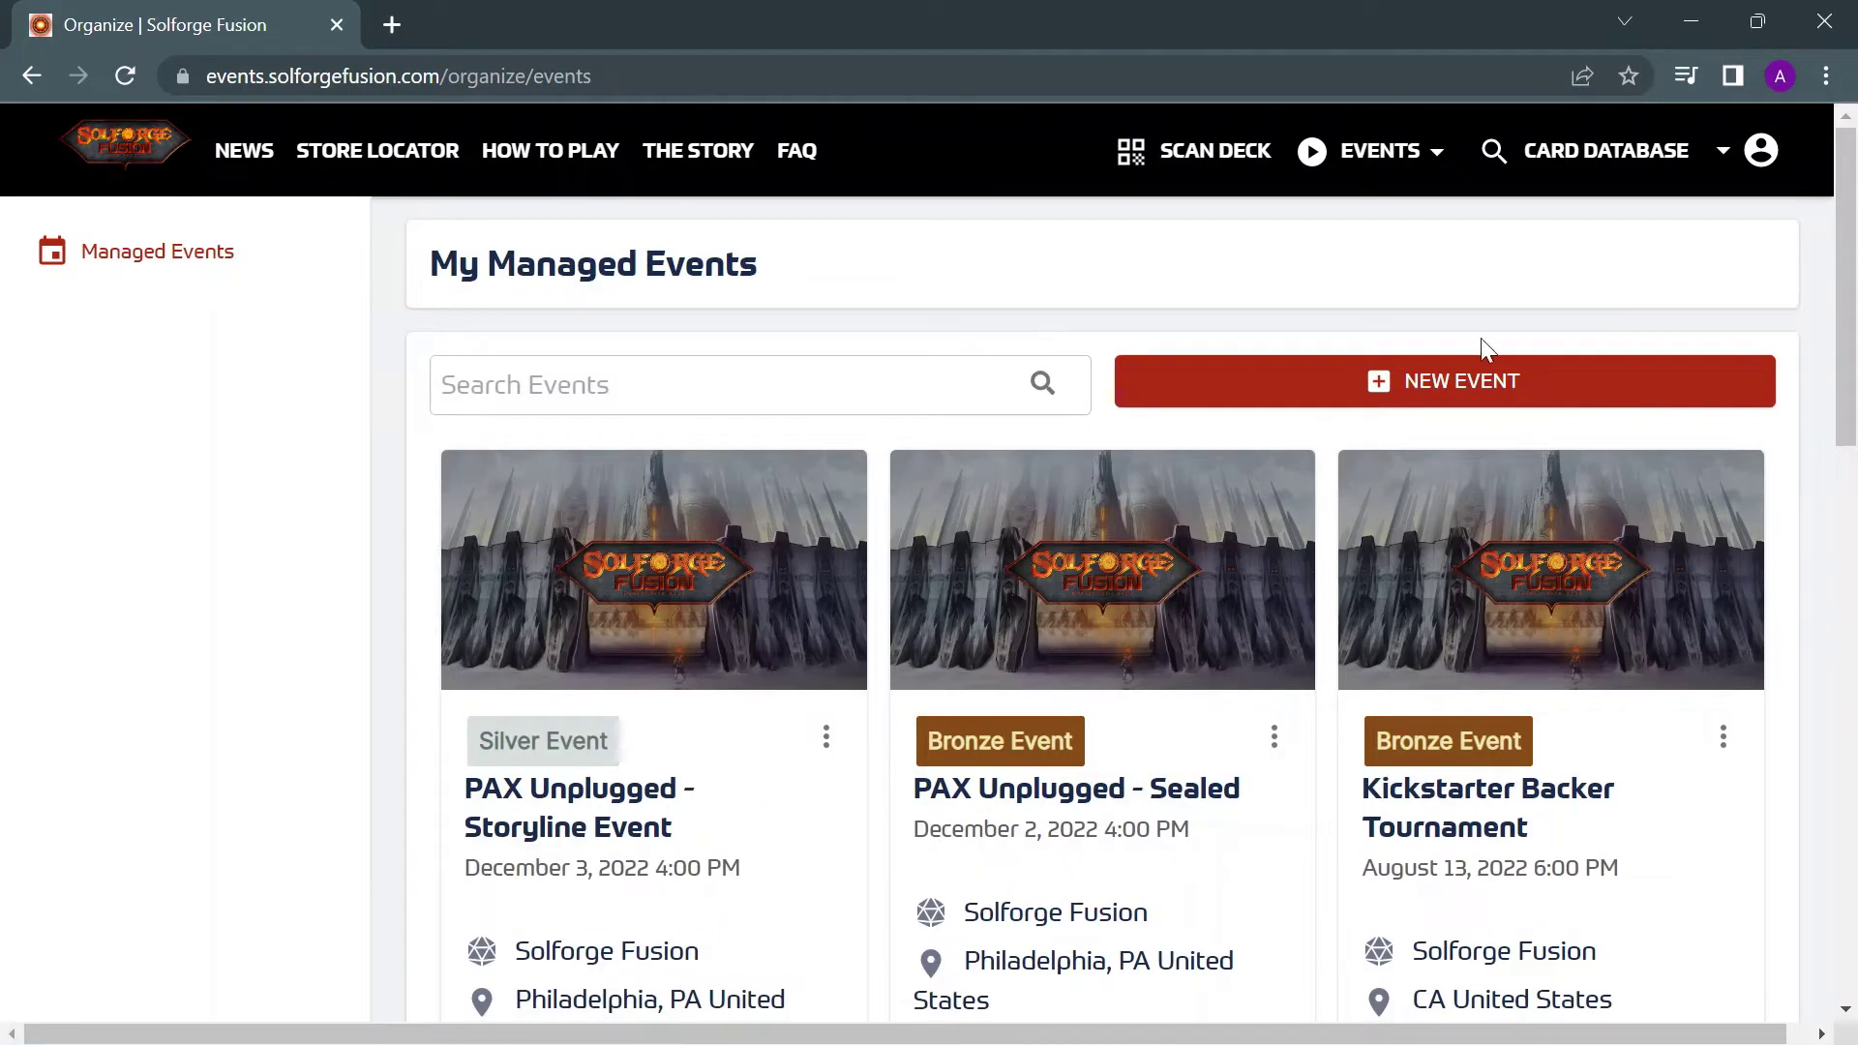
Step: Create a new event with Game System Solforge Fusion and Event Tier Bronze
{"action": "left_click", "coordinate": [1446, 383]}
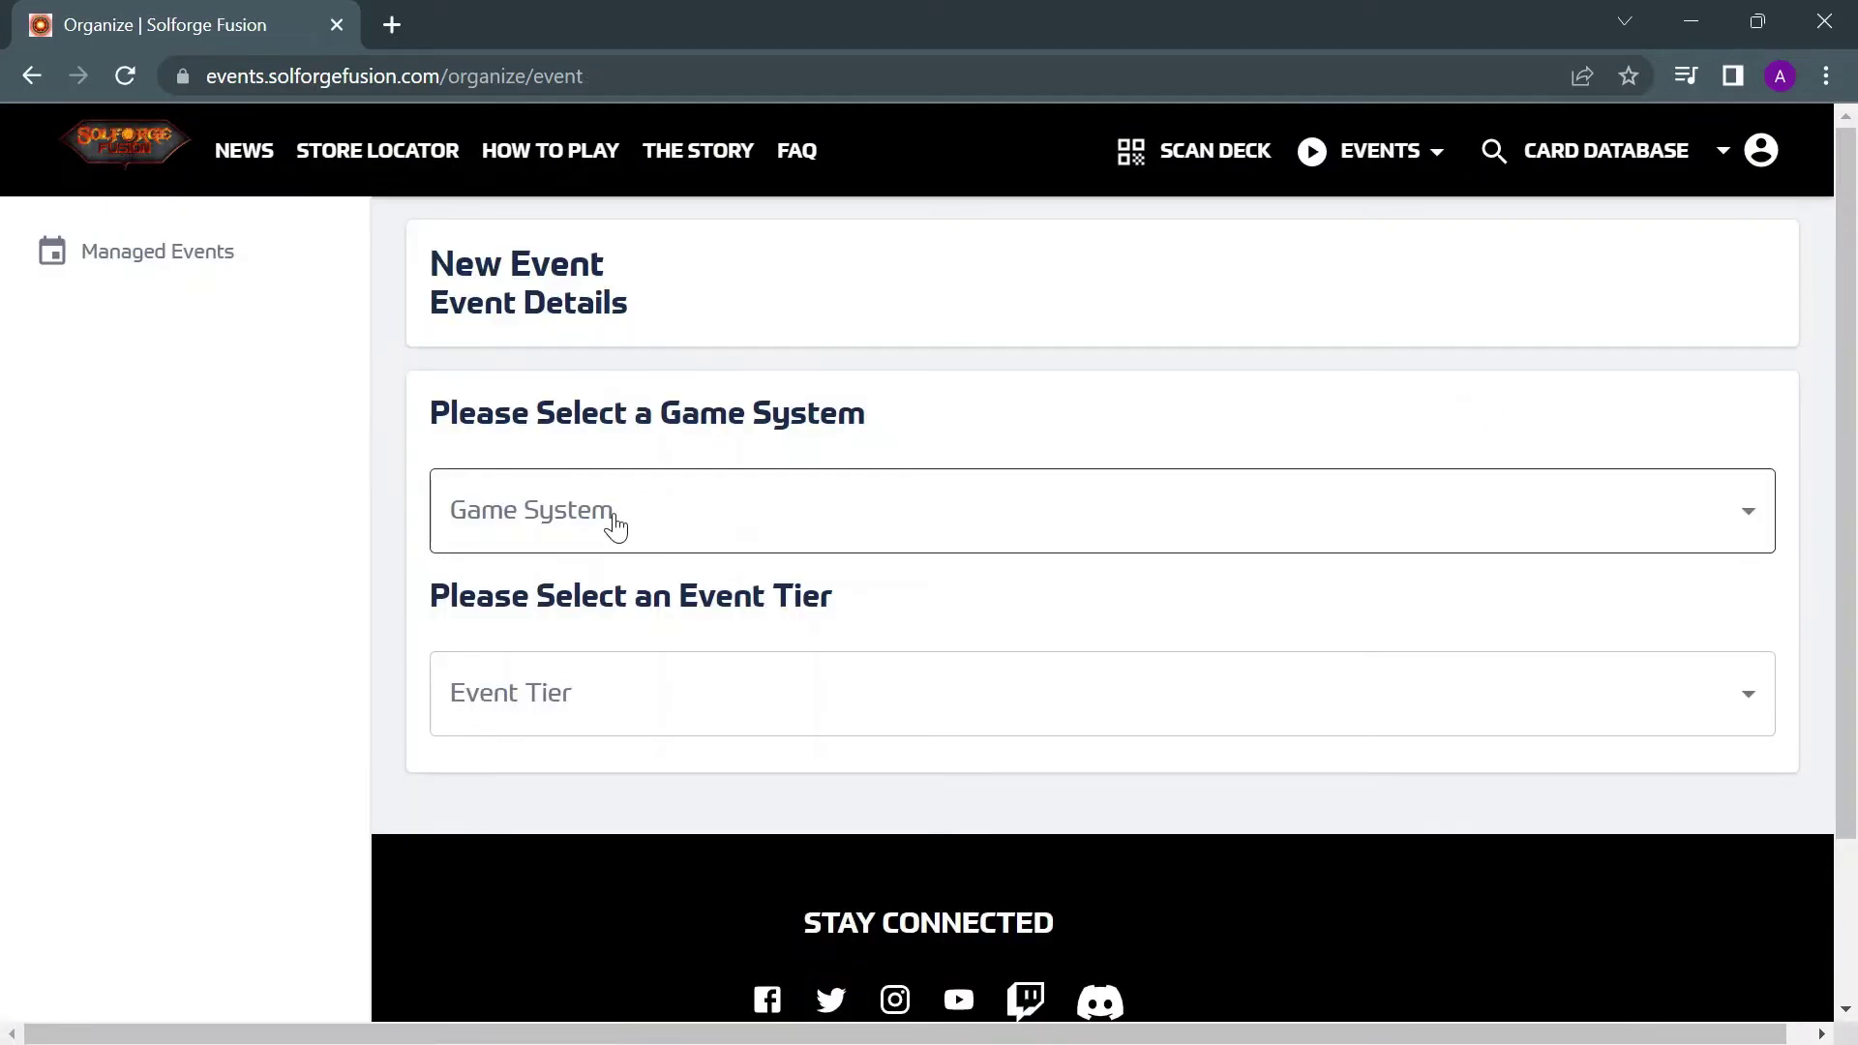
{"action": "left_click", "coordinate": [1101, 507]}
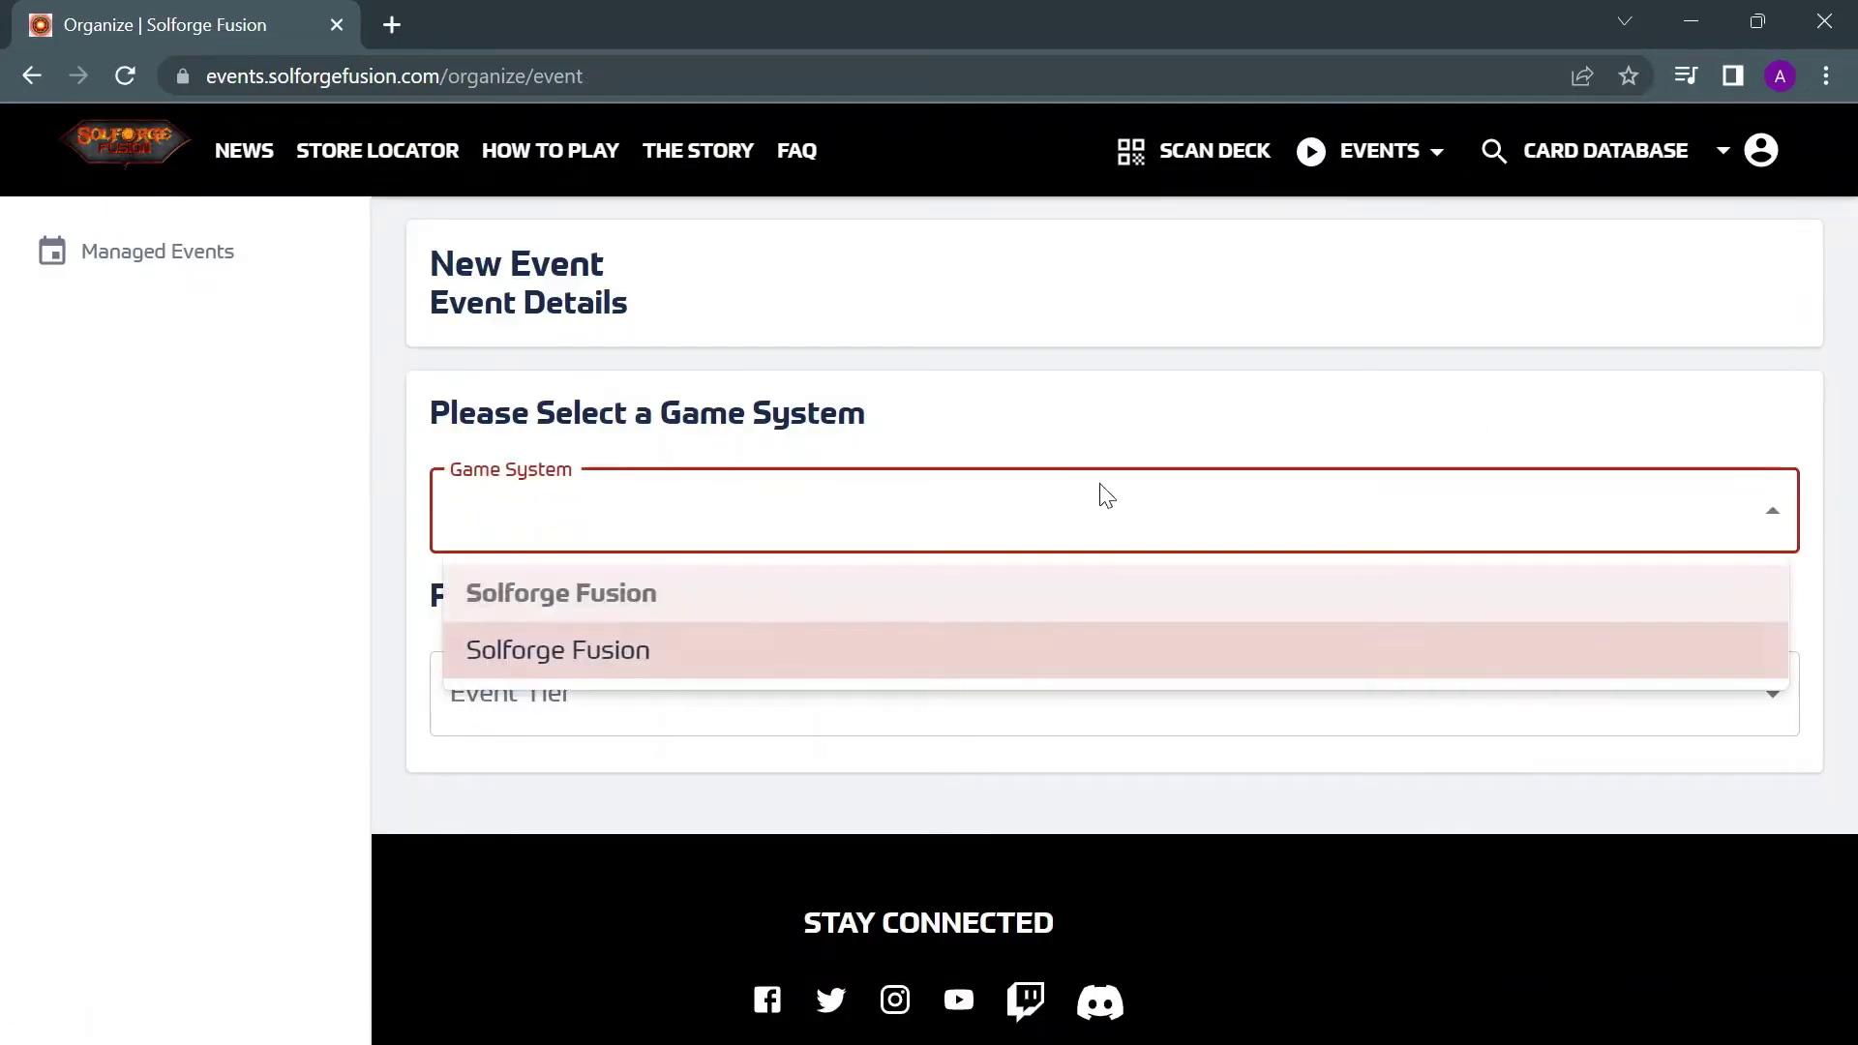
{"action": "left_click", "coordinate": [610, 658]}
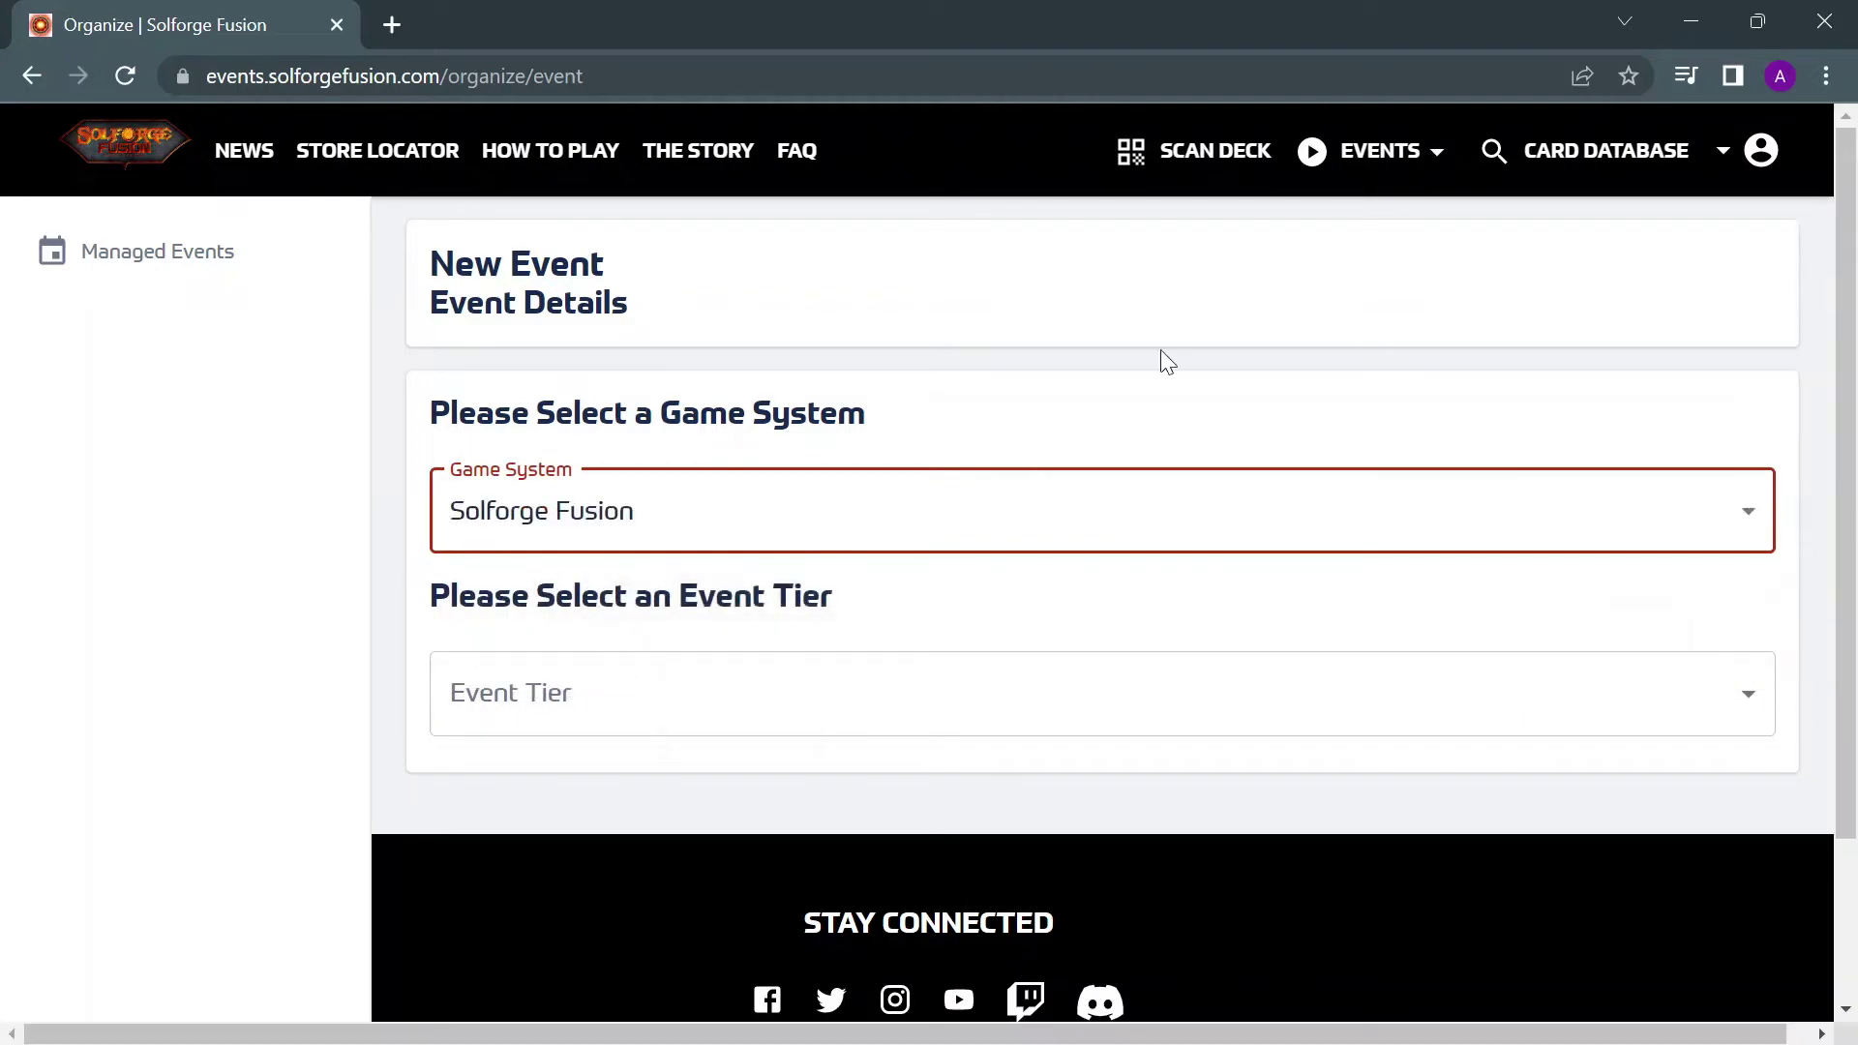
{"action": "left_click", "coordinate": [958, 715]}
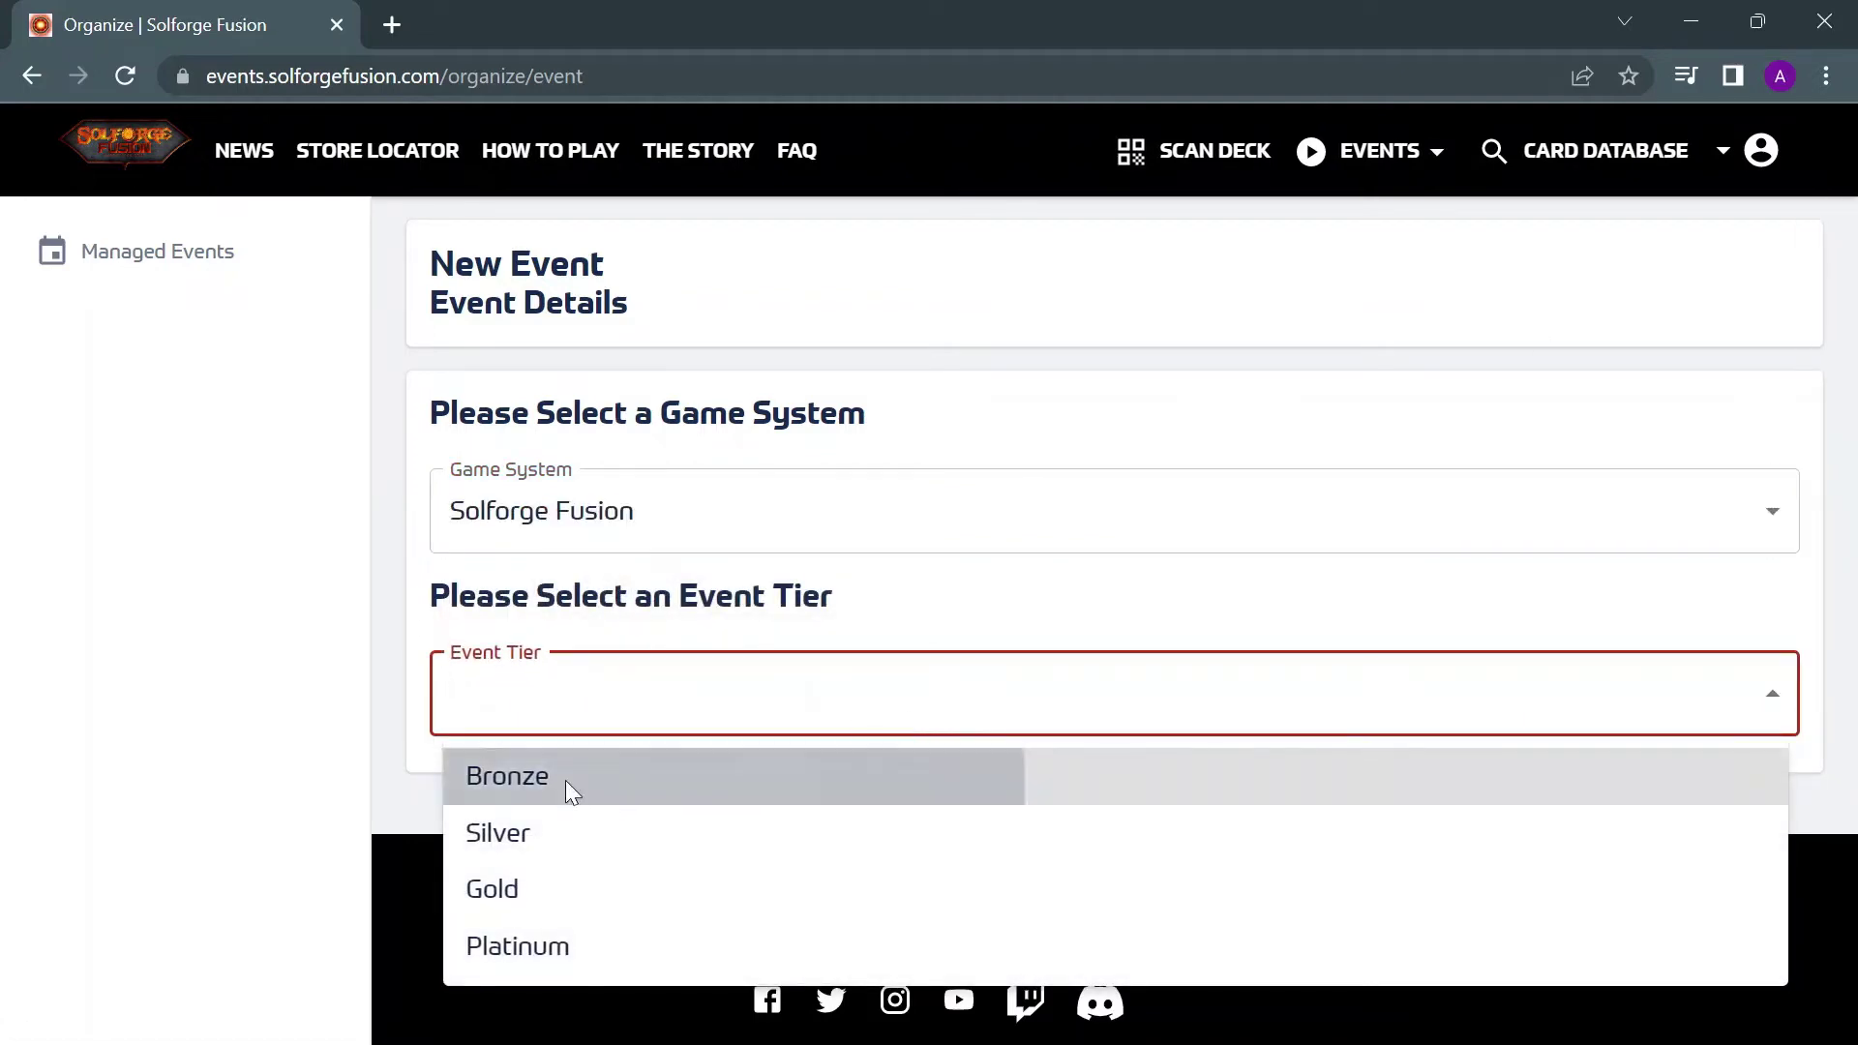
{"action": "left_click", "coordinate": [565, 780]}
{"action": "scroll", "coordinate": [1484, 374], "scroll_direction": "down", "scroll_amount": 6}
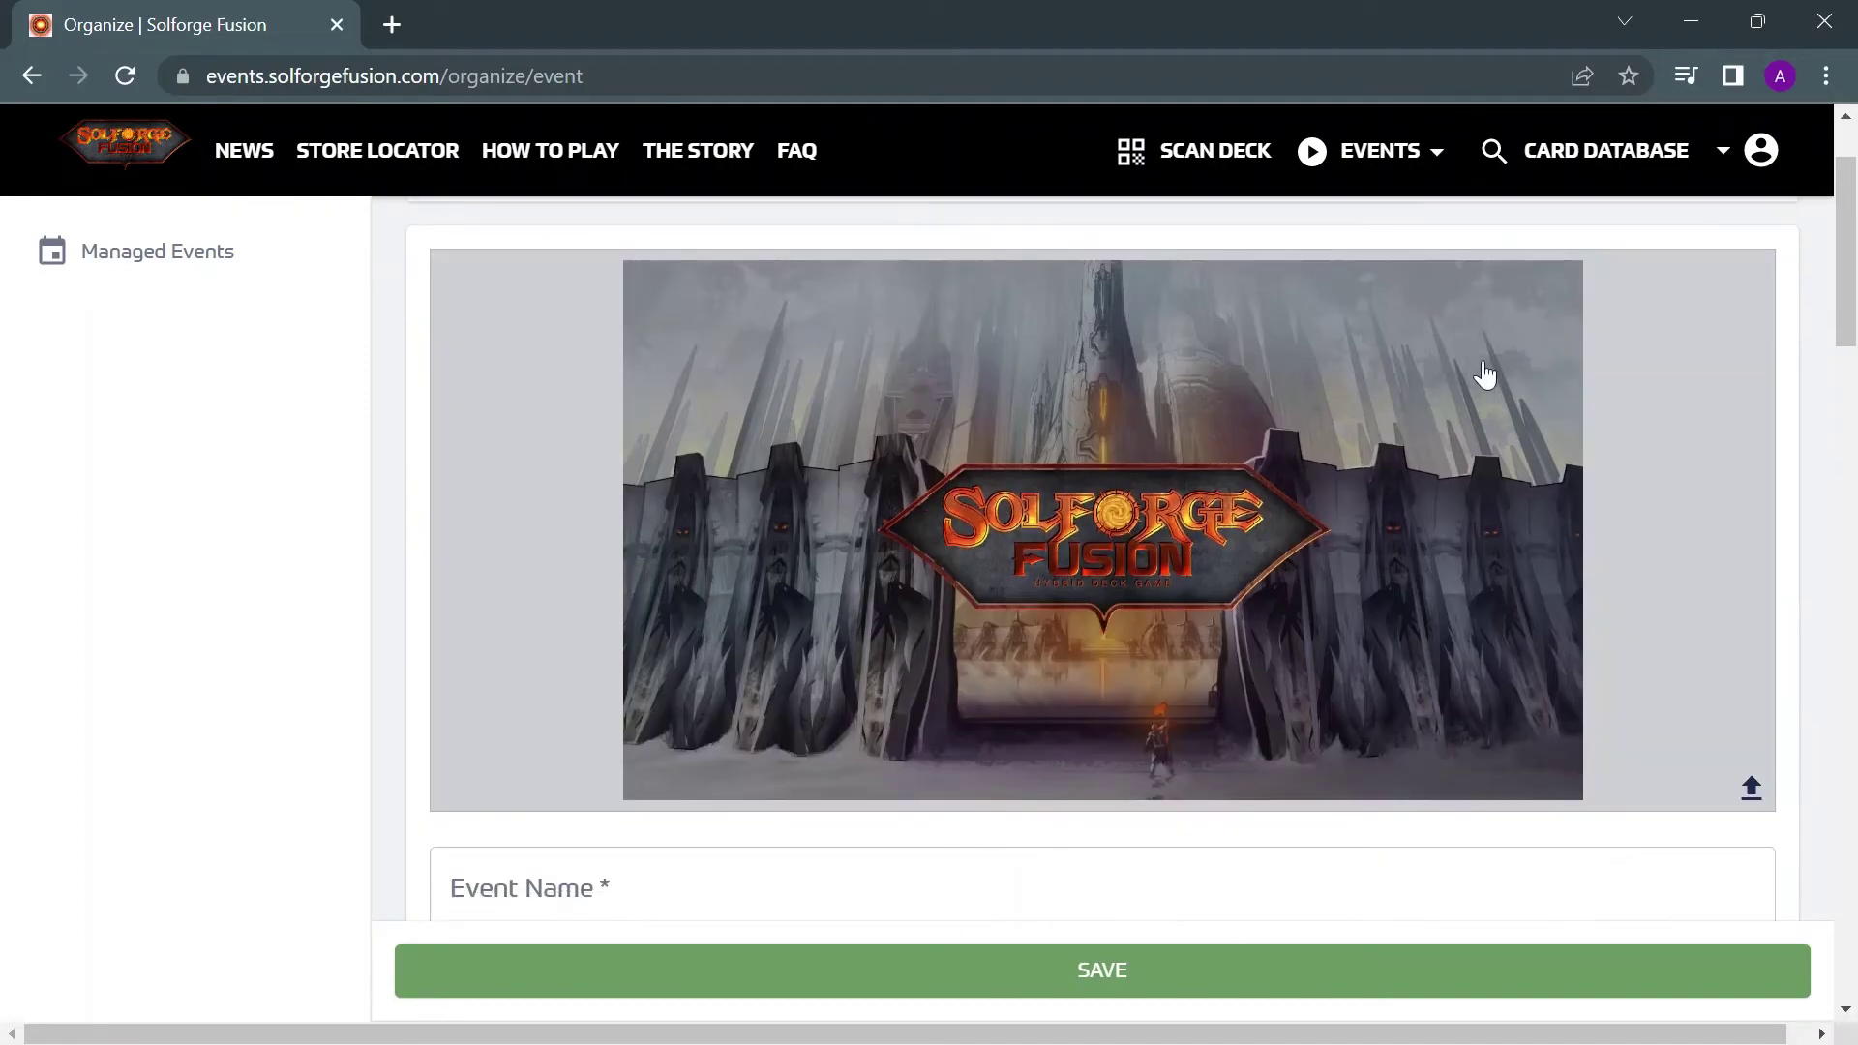
{"action": "scroll", "coordinate": [1767, 717], "scroll_direction": "up", "scroll_amount": 6}
{"action": "scroll", "coordinate": [1145, 480], "scroll_direction": "down", "scroll_amount": 2}
{"action": "scroll", "coordinate": [1209, 474], "scroll_direction": "down", "scroll_amount": 4}
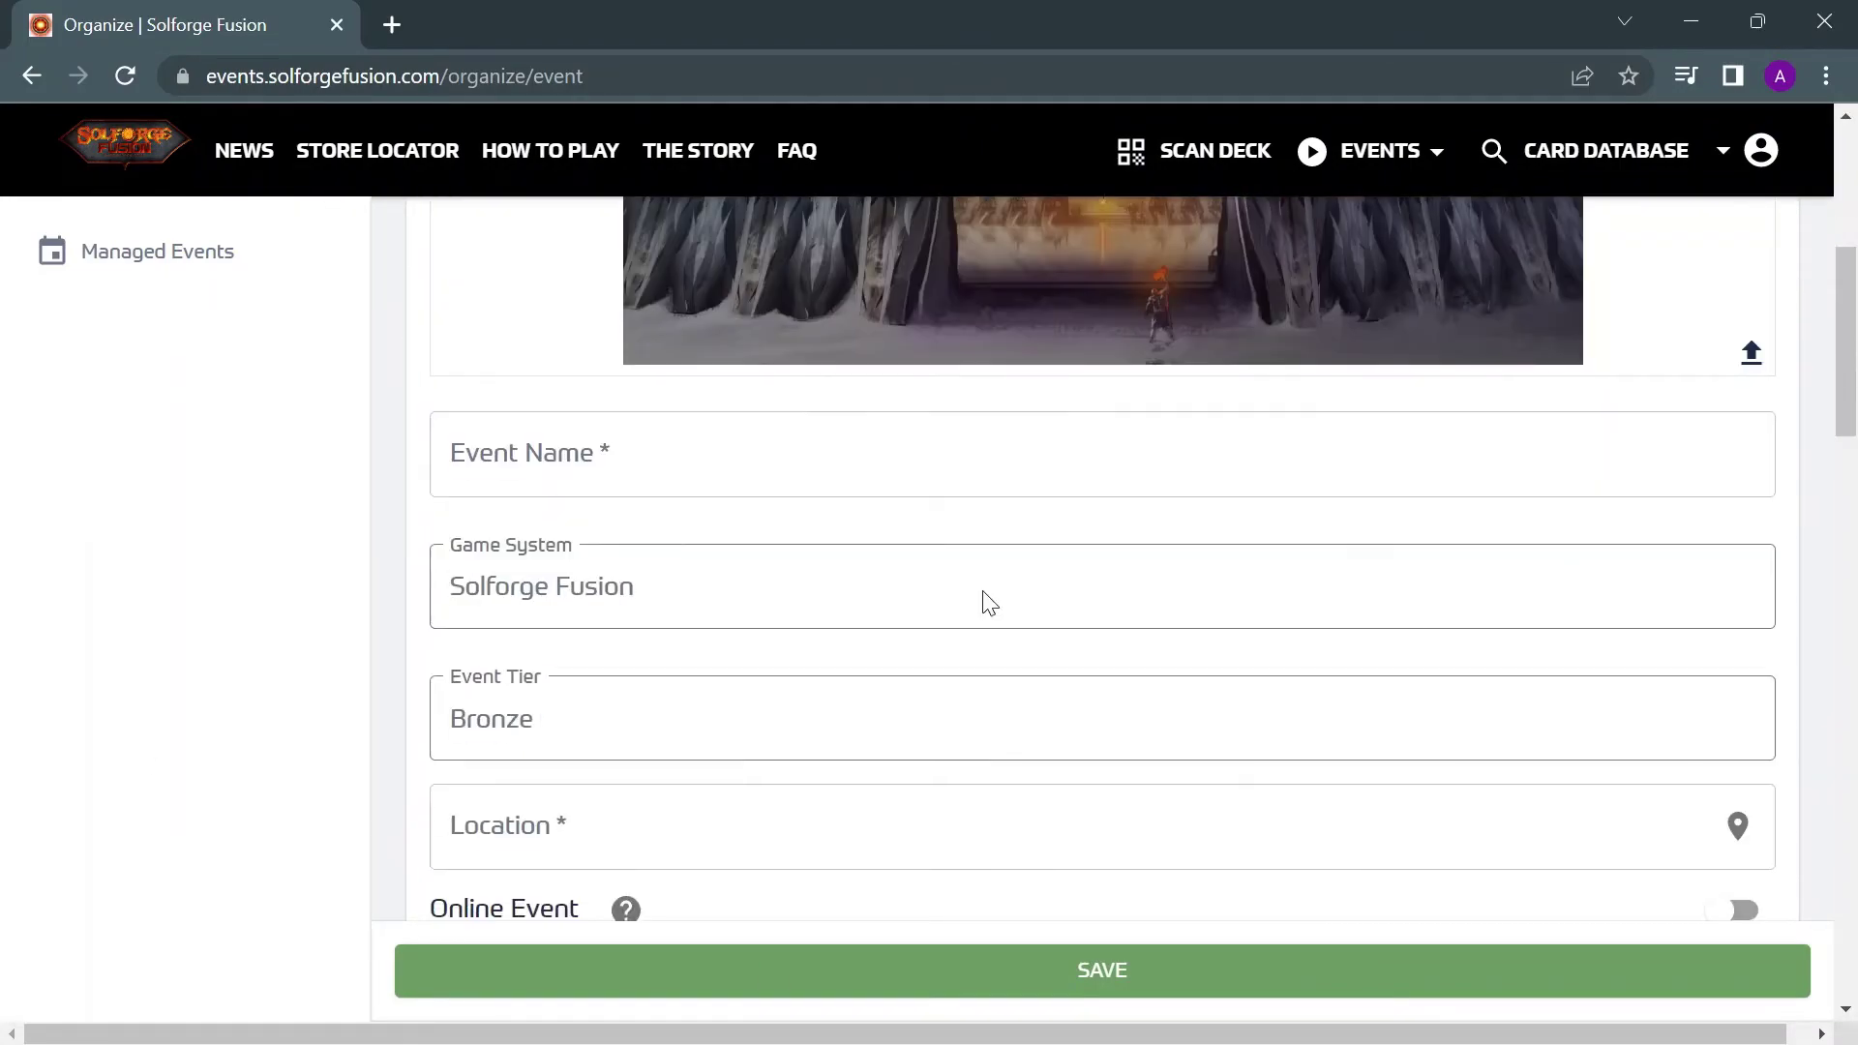
Step: Name the event SolForge Fusion Launch and choose the saved Solforger store location
{"action": "left_click", "coordinate": [651, 444]}
{"action": "type", "text": "So"}
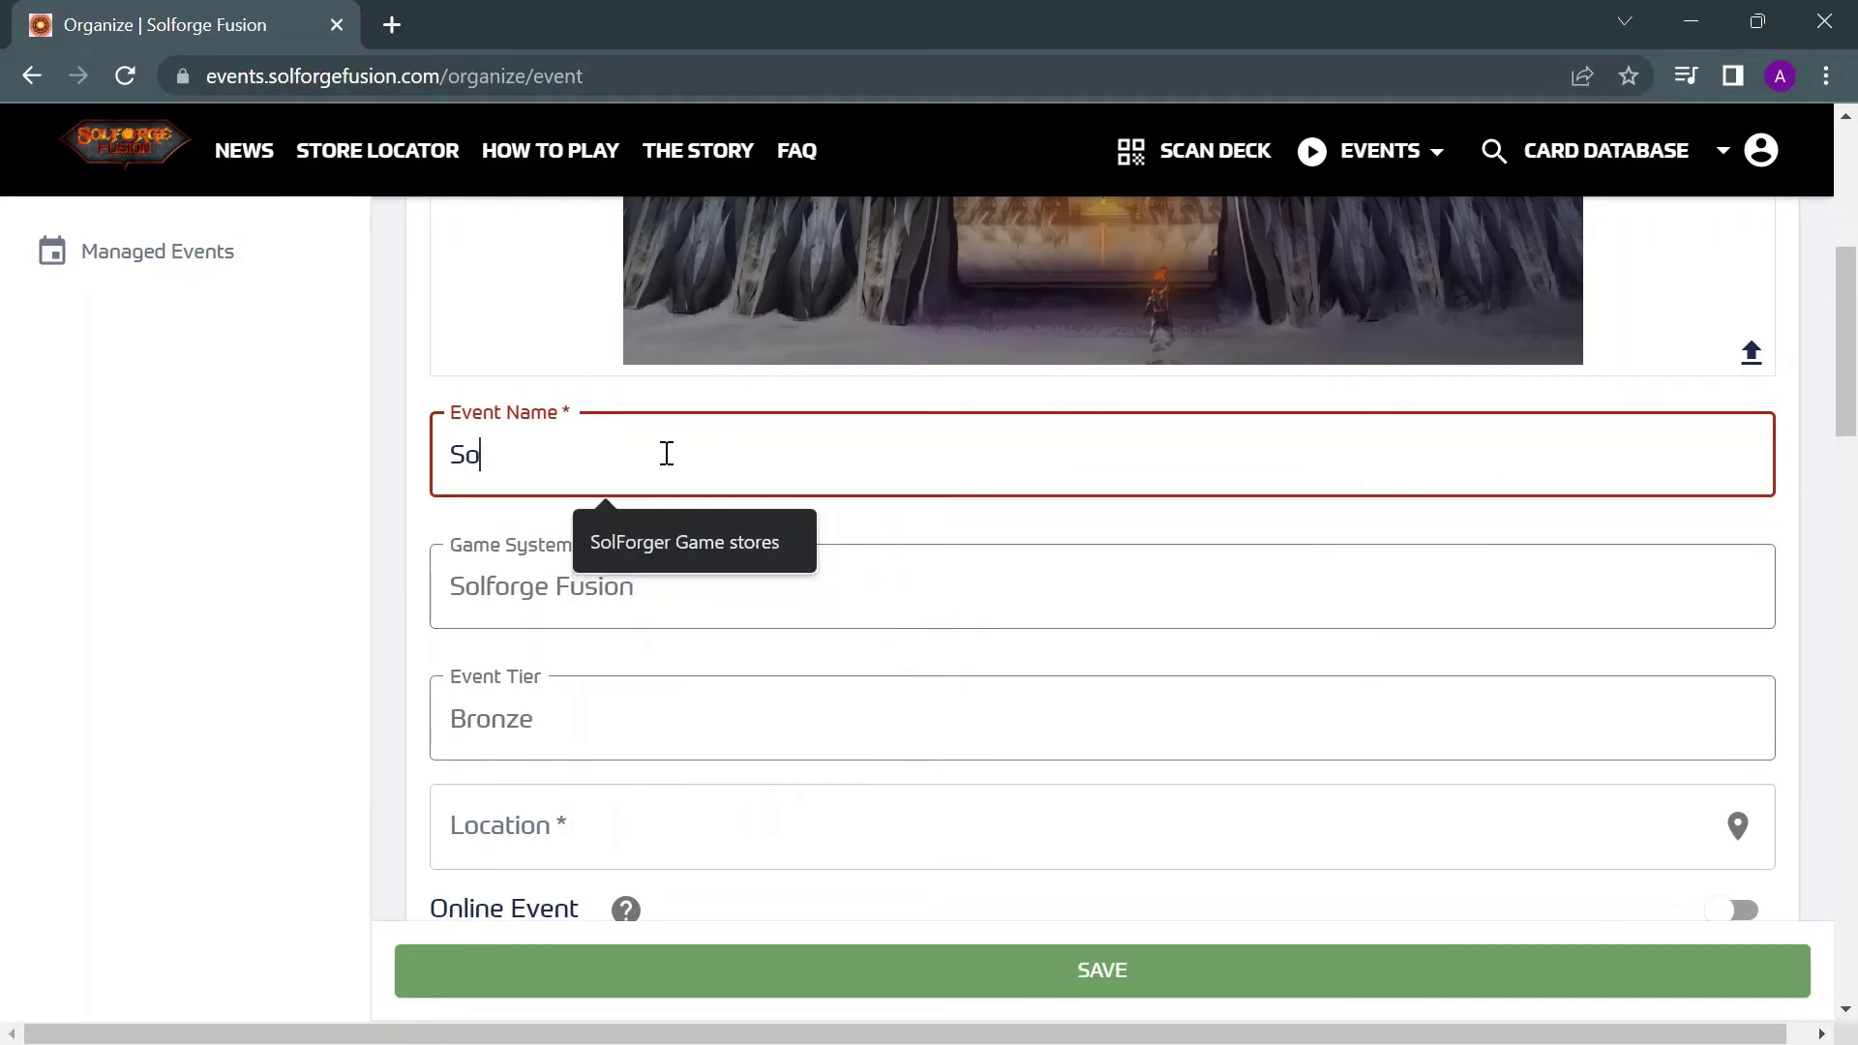
{"action": "type", "text": "lForge Fusion Launch"}
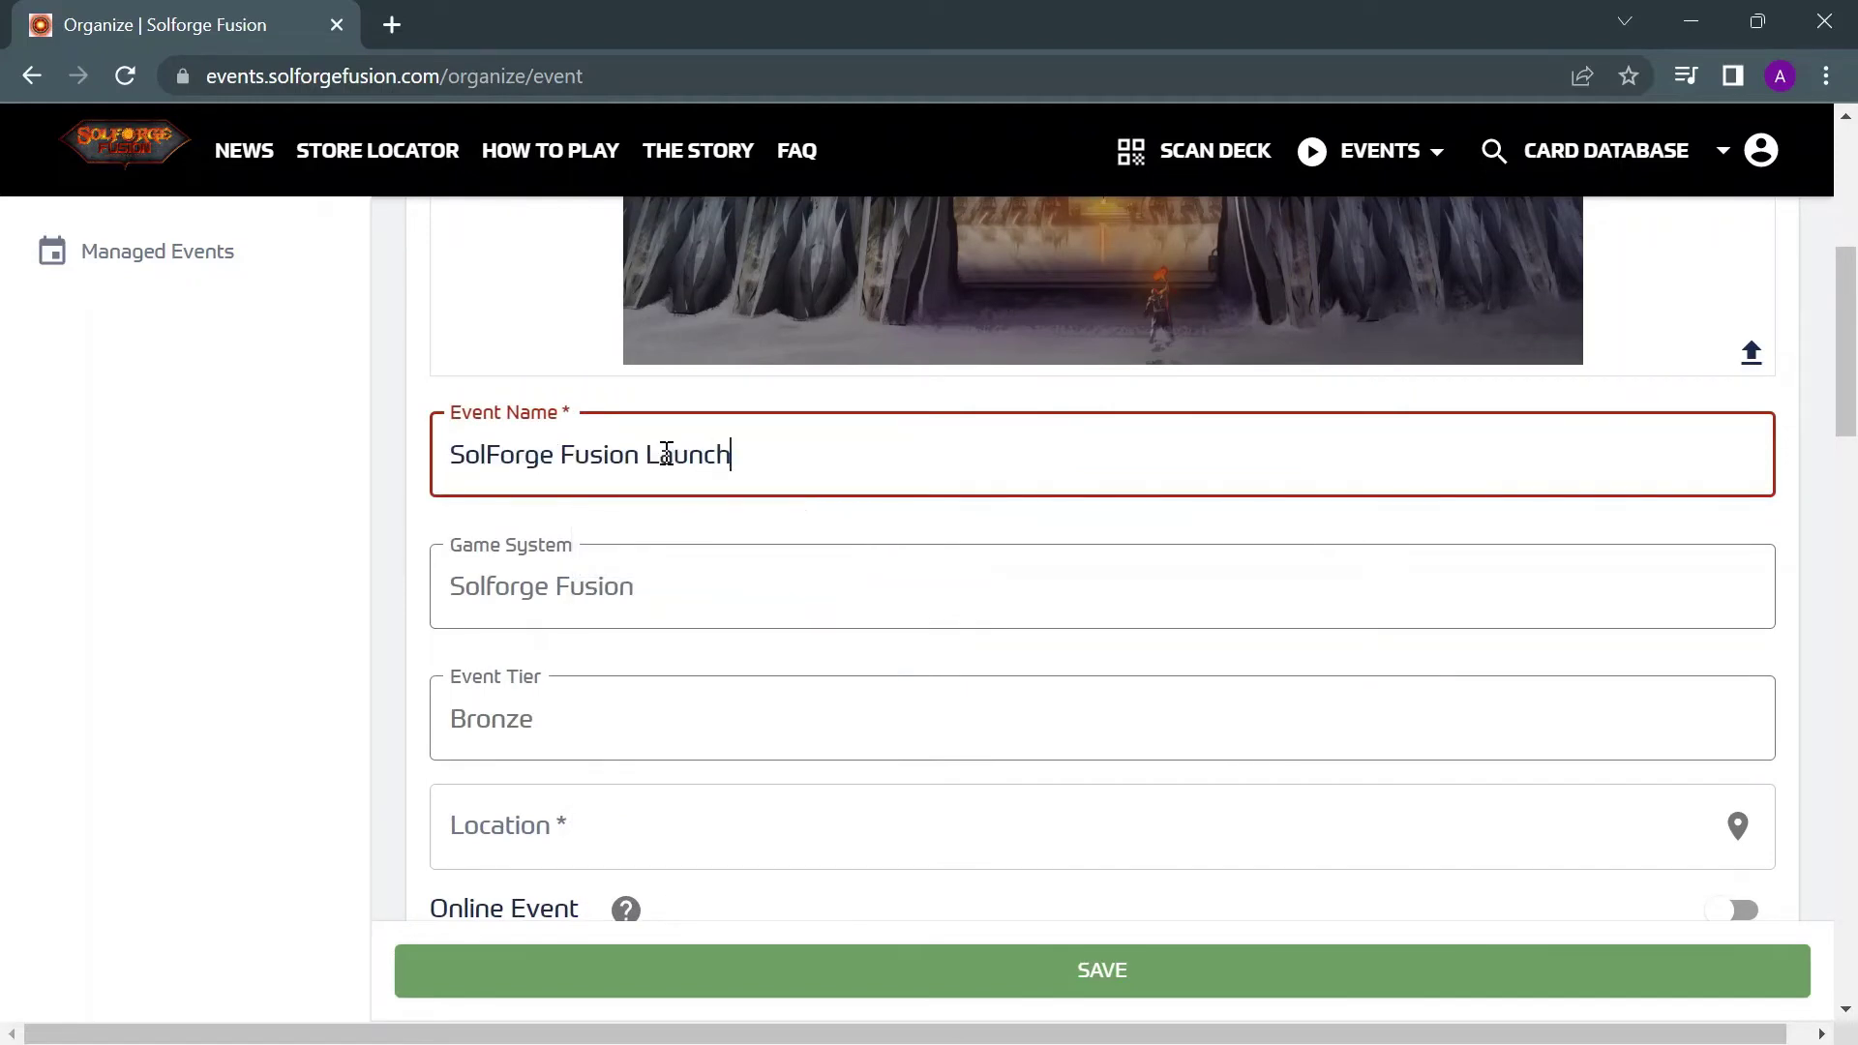
{"action": "scroll", "coordinate": [664, 676], "scroll_direction": "down", "scroll_amount": 3}
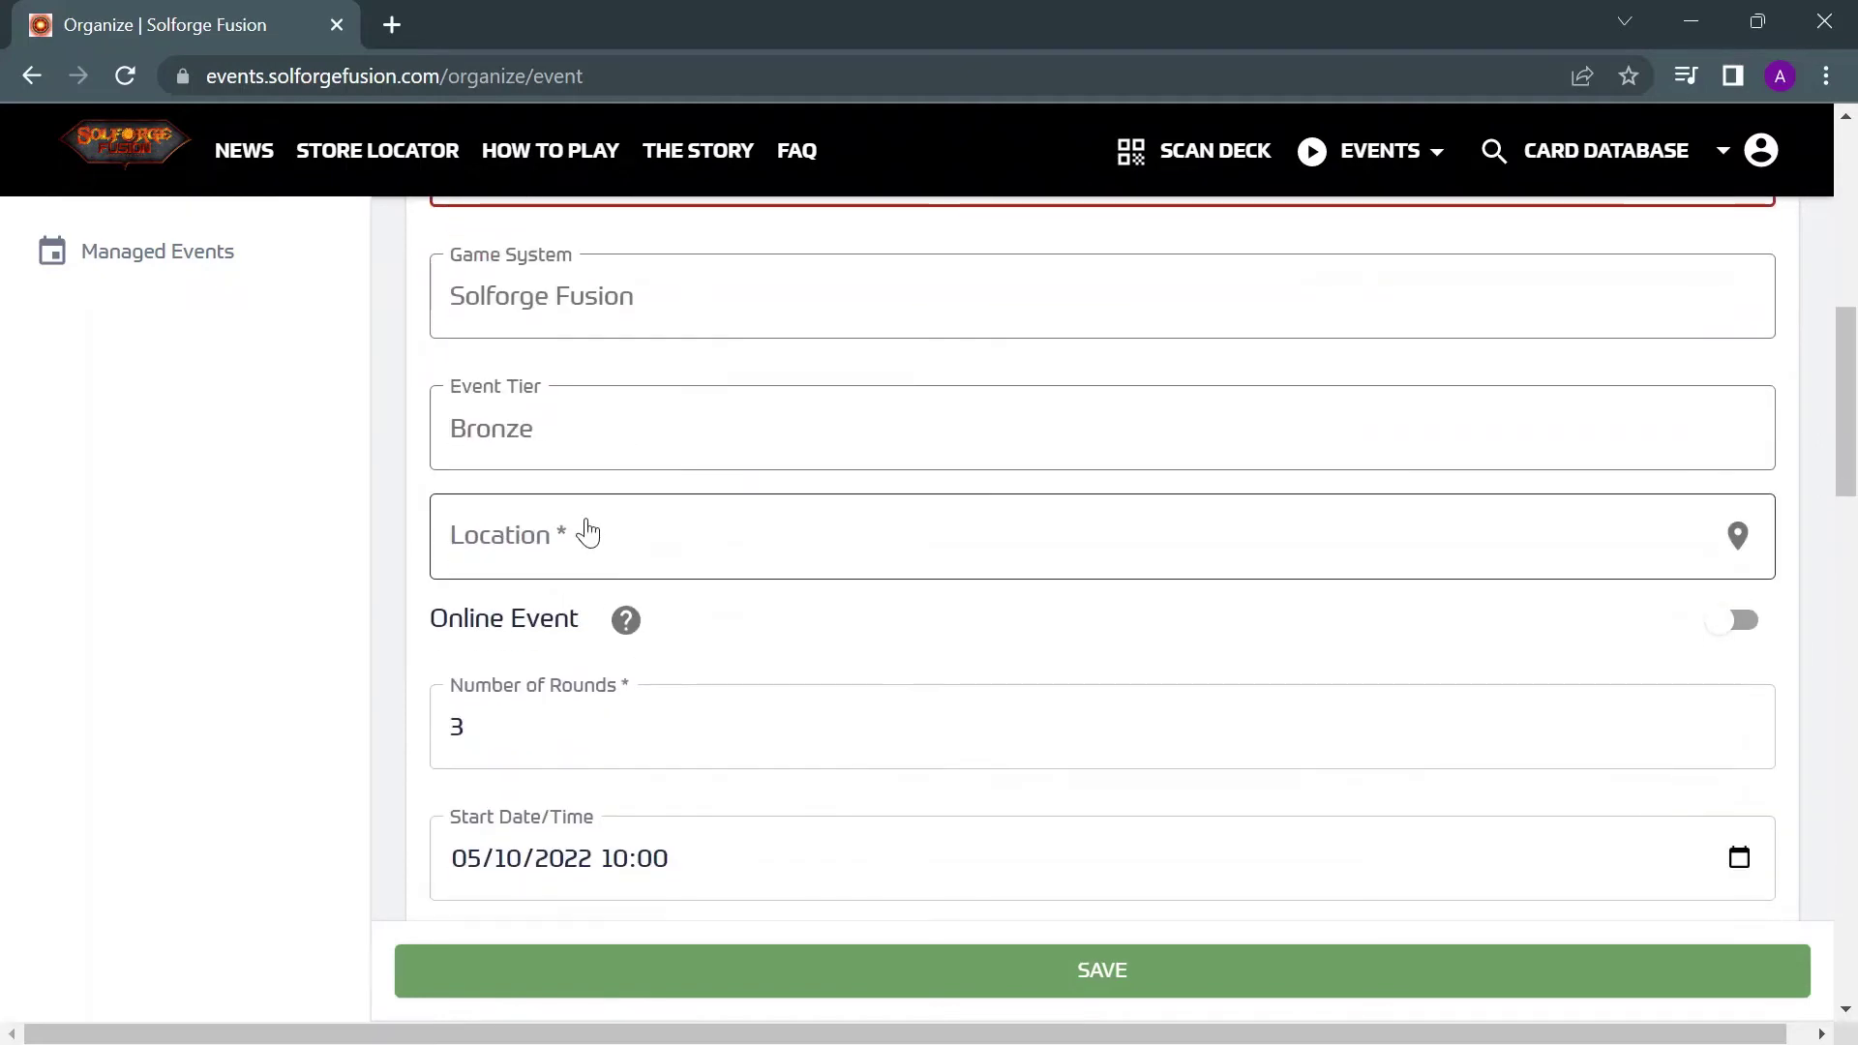
{"action": "left_click", "coordinate": [590, 531]}
{"action": "left_click", "coordinate": [1116, 310]}
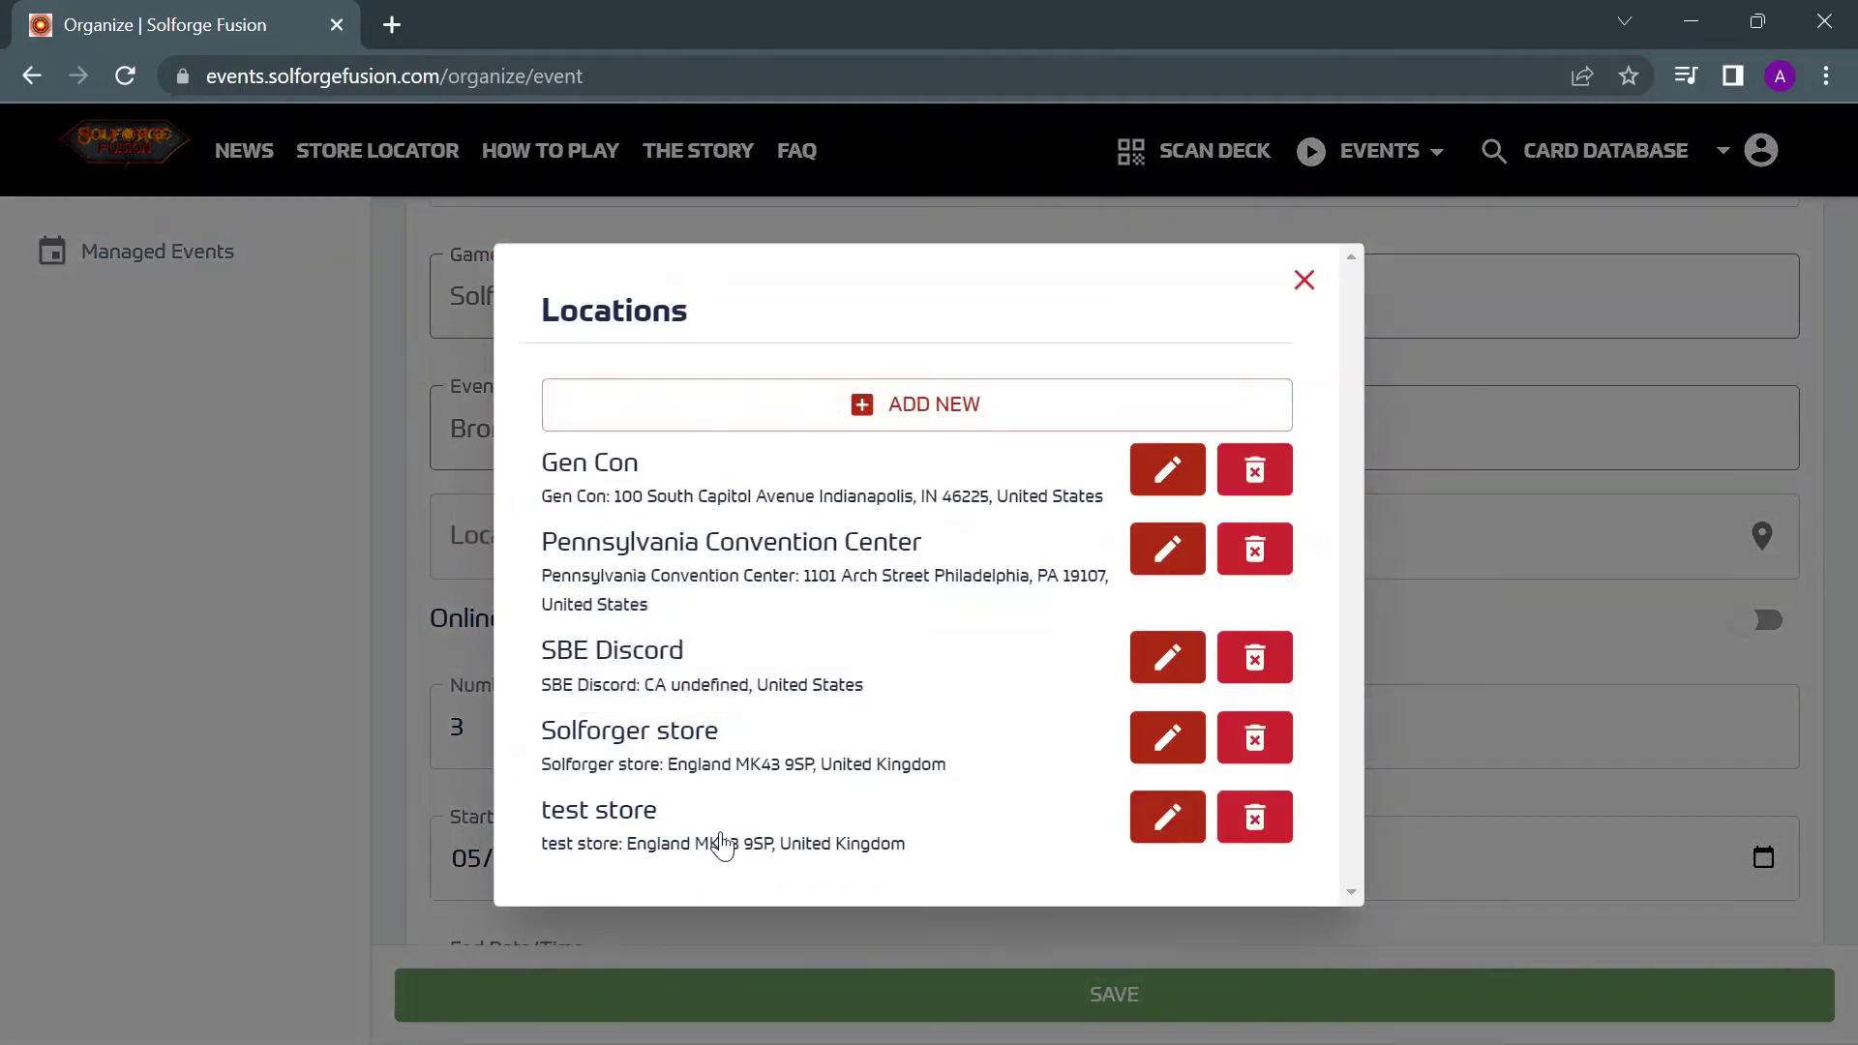
{"action": "left_click", "coordinate": [625, 774]}
Step: Set the number of rounds to 4 and mark it as an online event
{"action": "scroll", "coordinate": [415, 614], "scroll_direction": "down", "scroll_amount": 2}
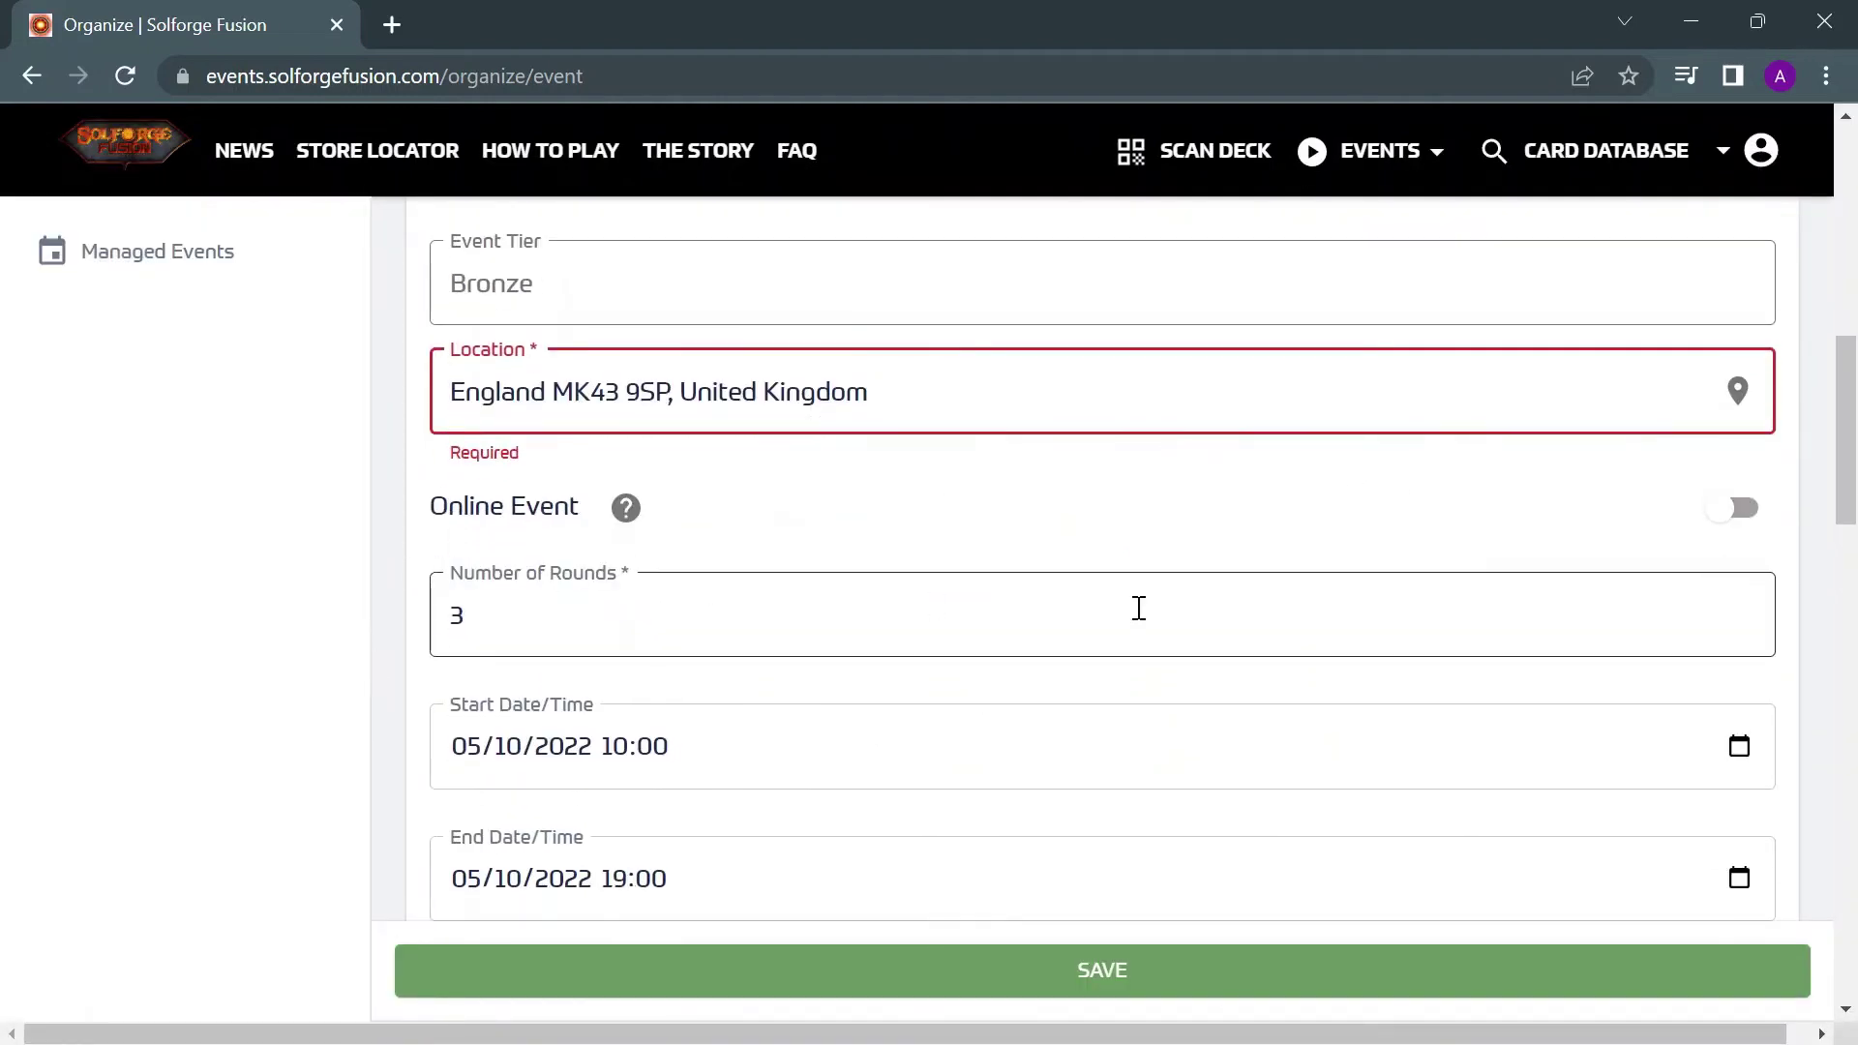
{"action": "left_click", "coordinate": [1270, 595]}
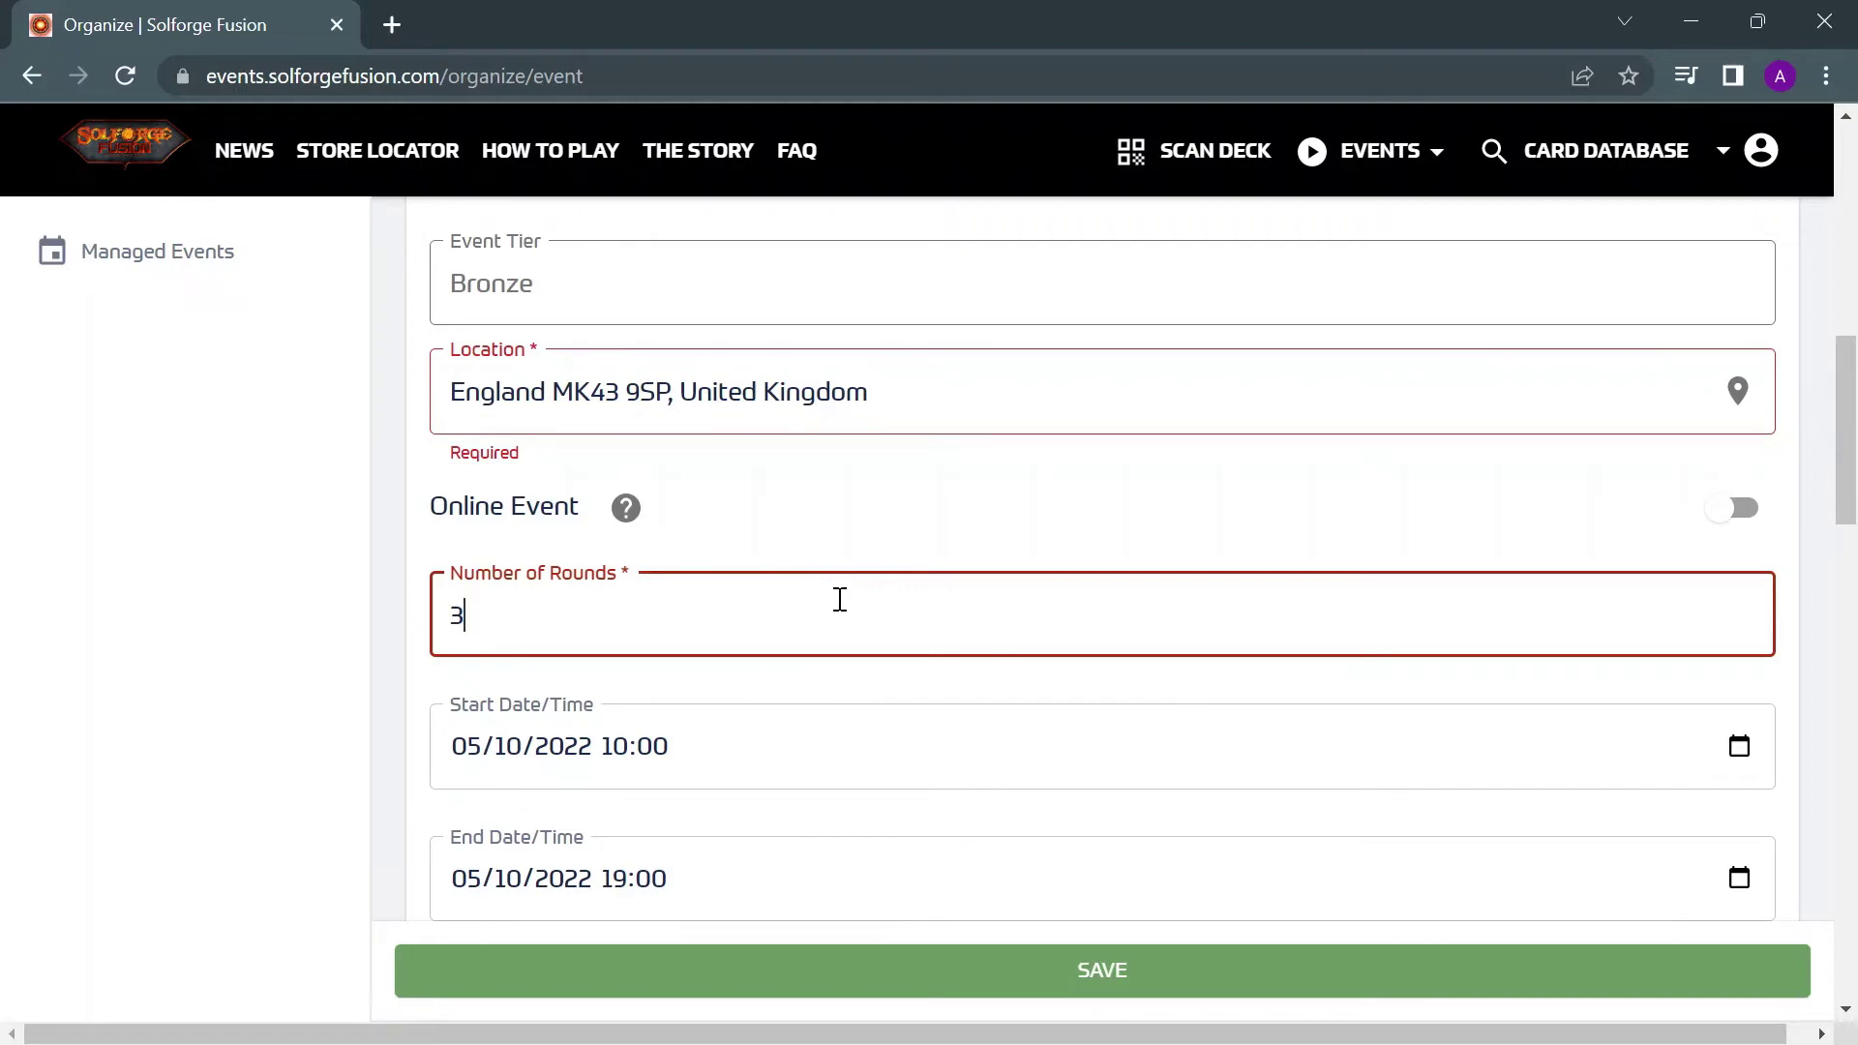
{"action": "double_click", "coordinate": [463, 602]}
{"action": "type", "text": "4"}
{"action": "left_click", "coordinate": [1295, 488]}
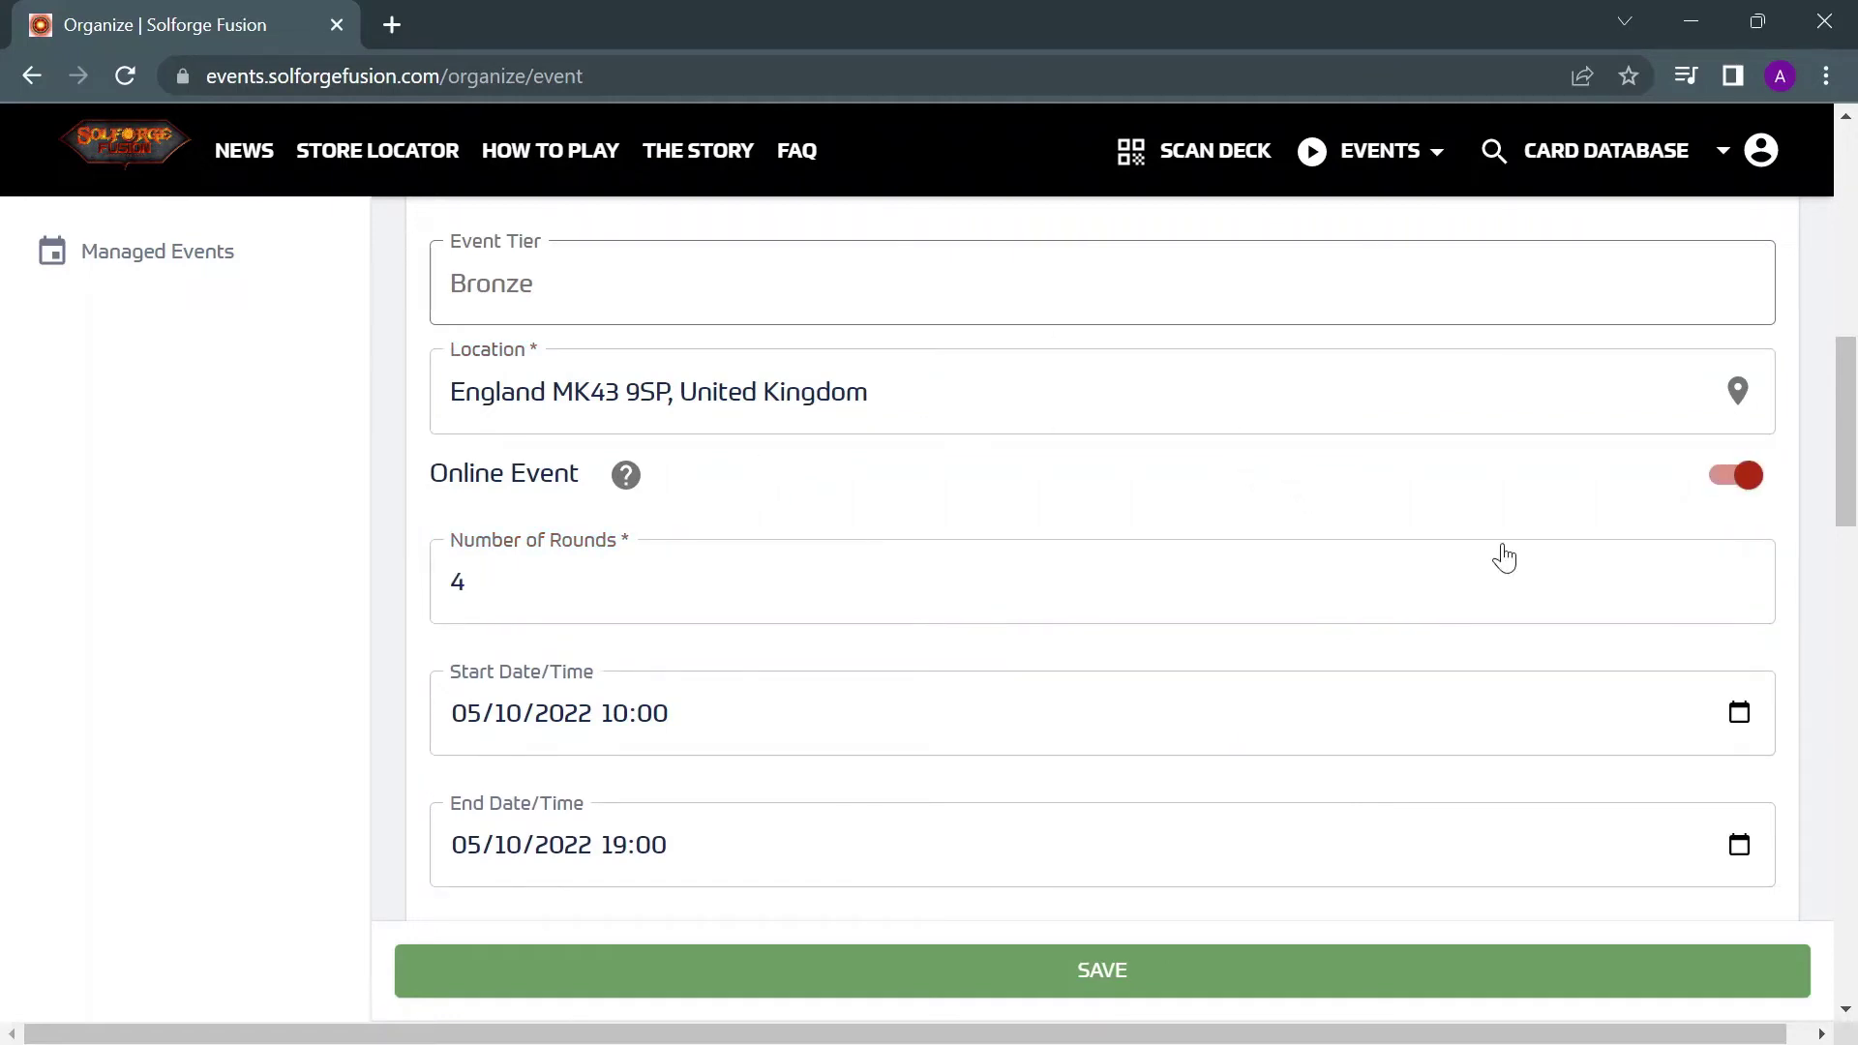
{"action": "scroll", "coordinate": [529, 542], "scroll_direction": "down", "scroll_amount": 3}
Step: Schedule the event for 17/10/2022, starting at 18:00 and ending at 21:00
{"action": "left_click", "coordinate": [763, 422]}
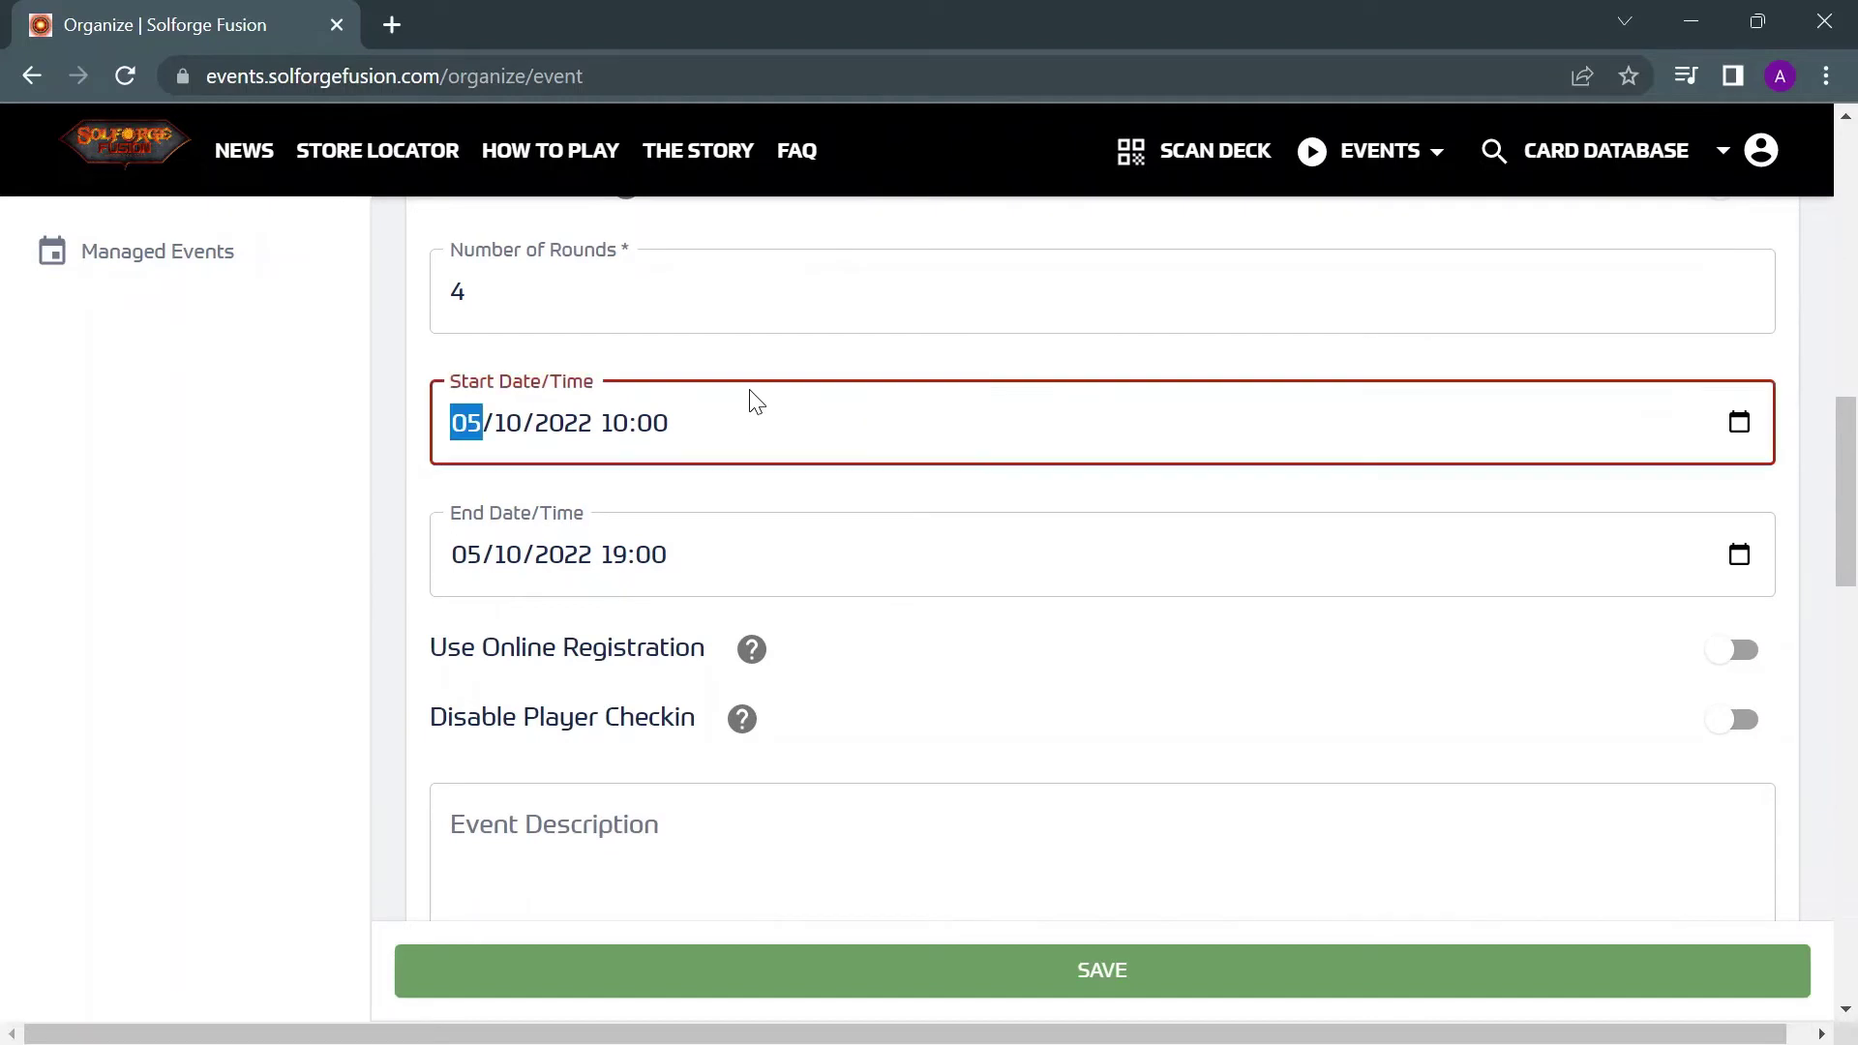
{"action": "type", "text": "17"}
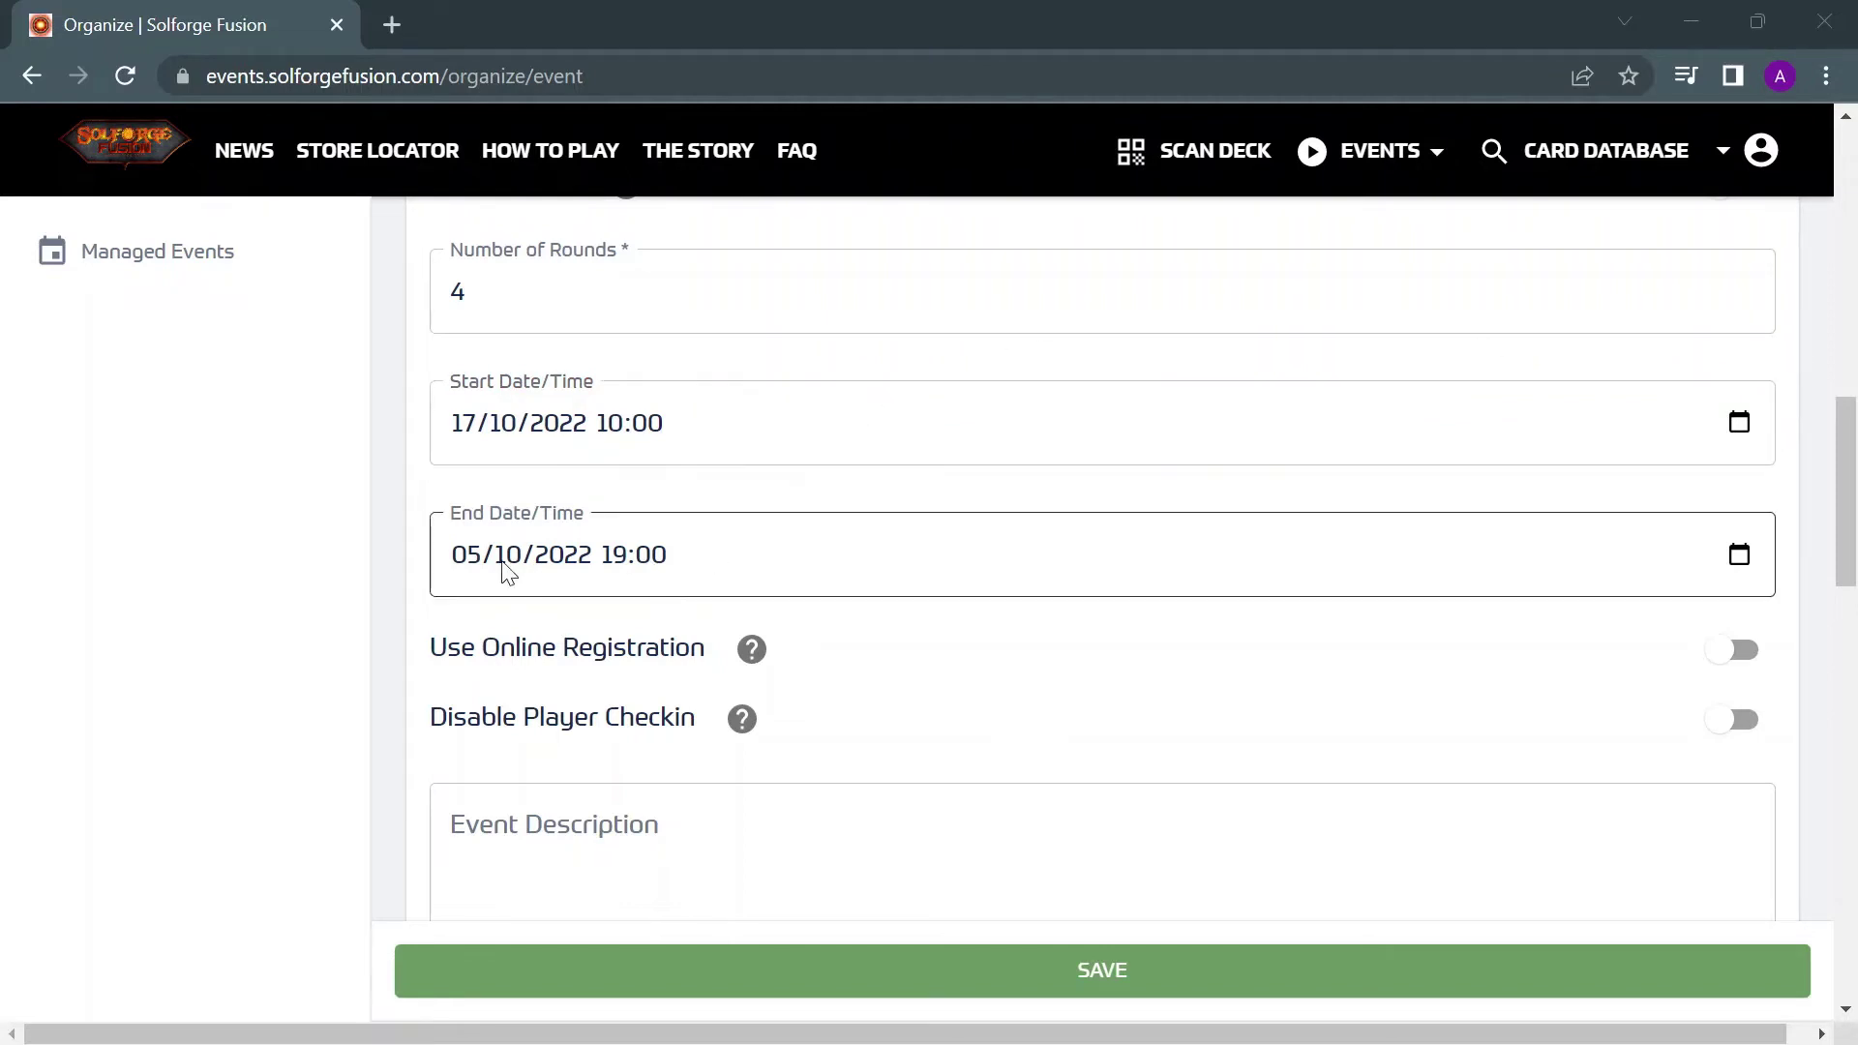
{"action": "left_click", "coordinate": [462, 559]}
{"action": "type", "text": "17"}
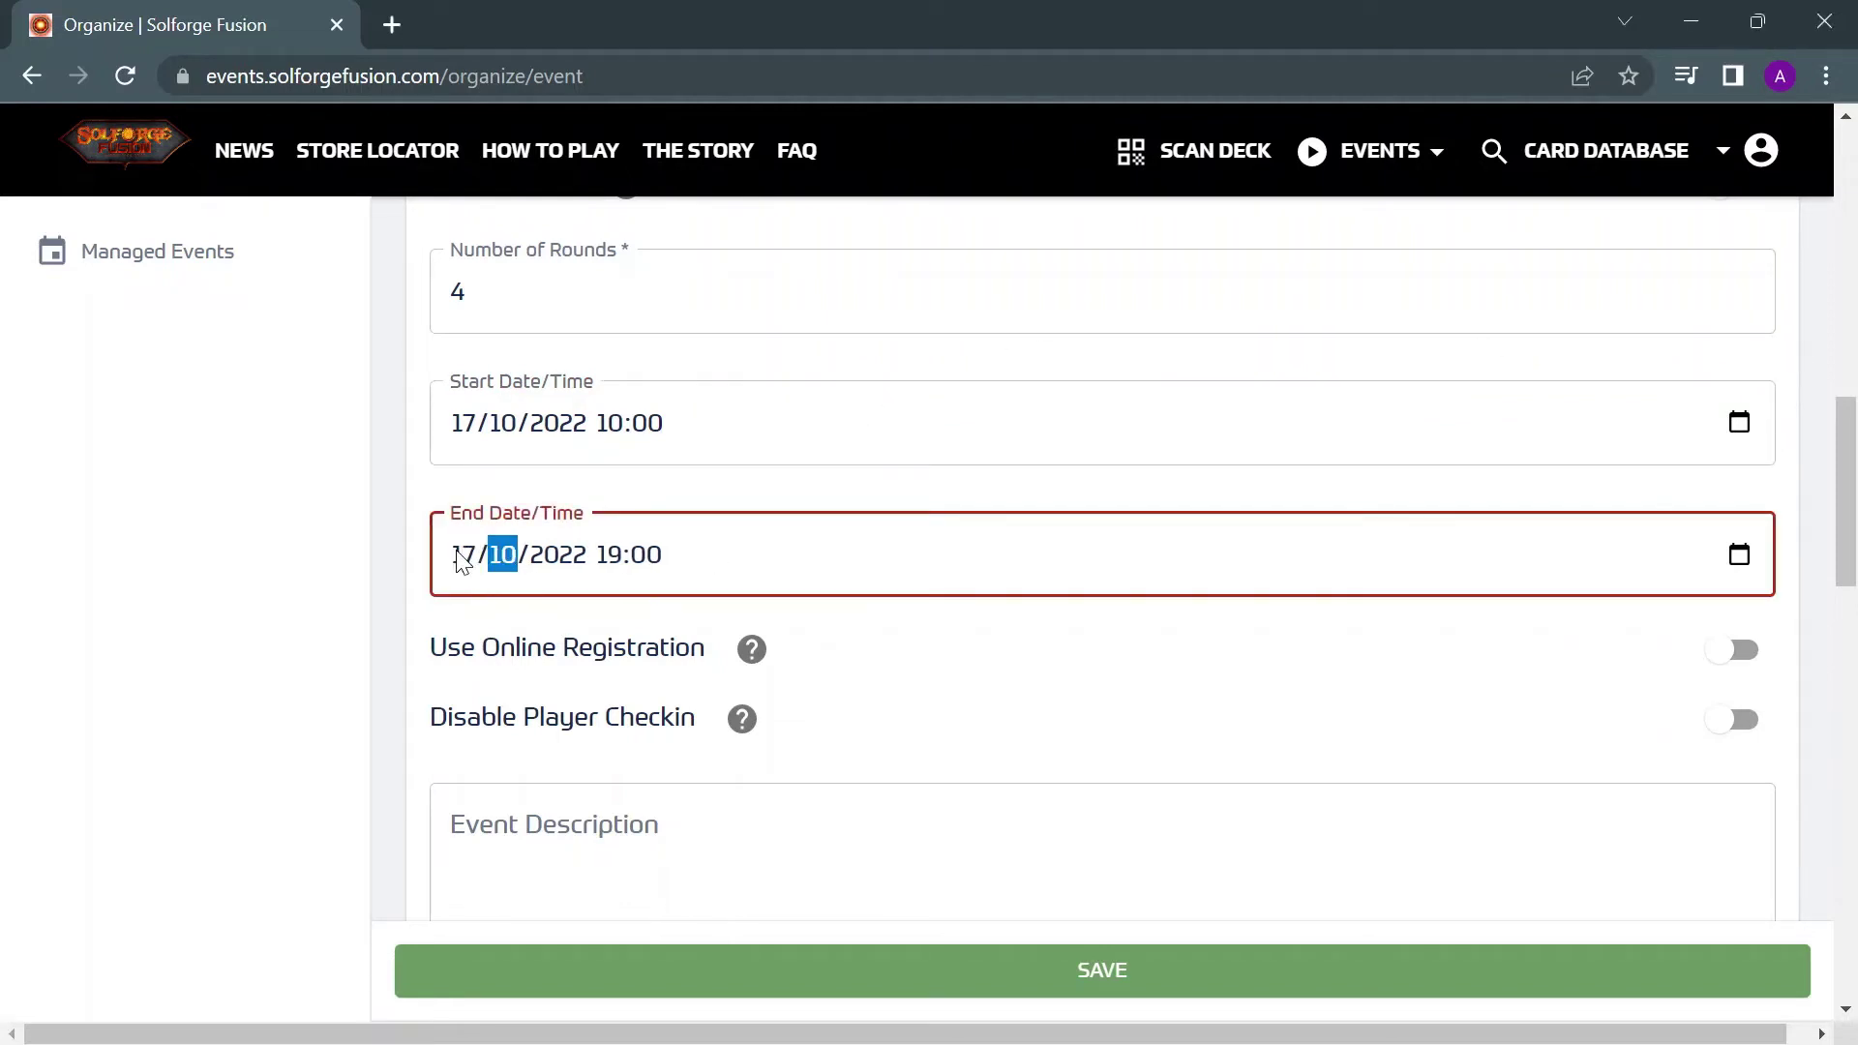
{"action": "left_click", "coordinate": [612, 426]}
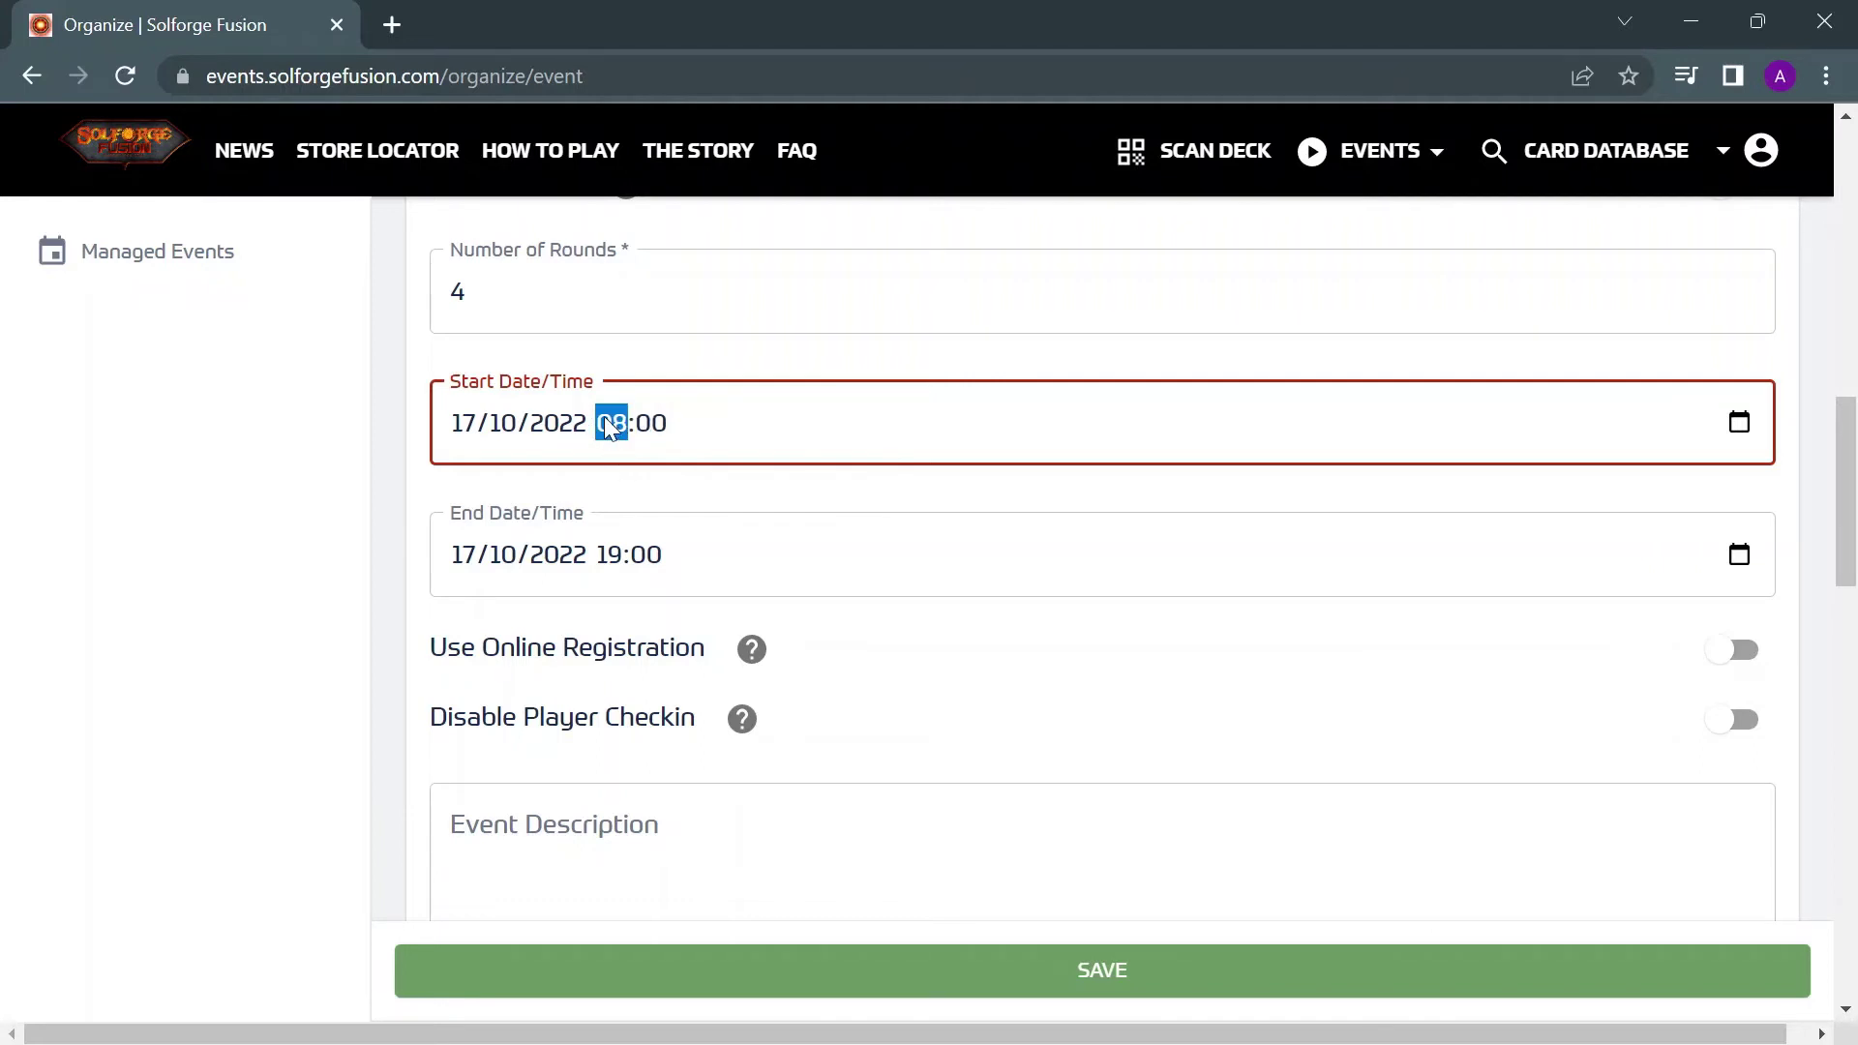
{"action": "type", "text": "18"}
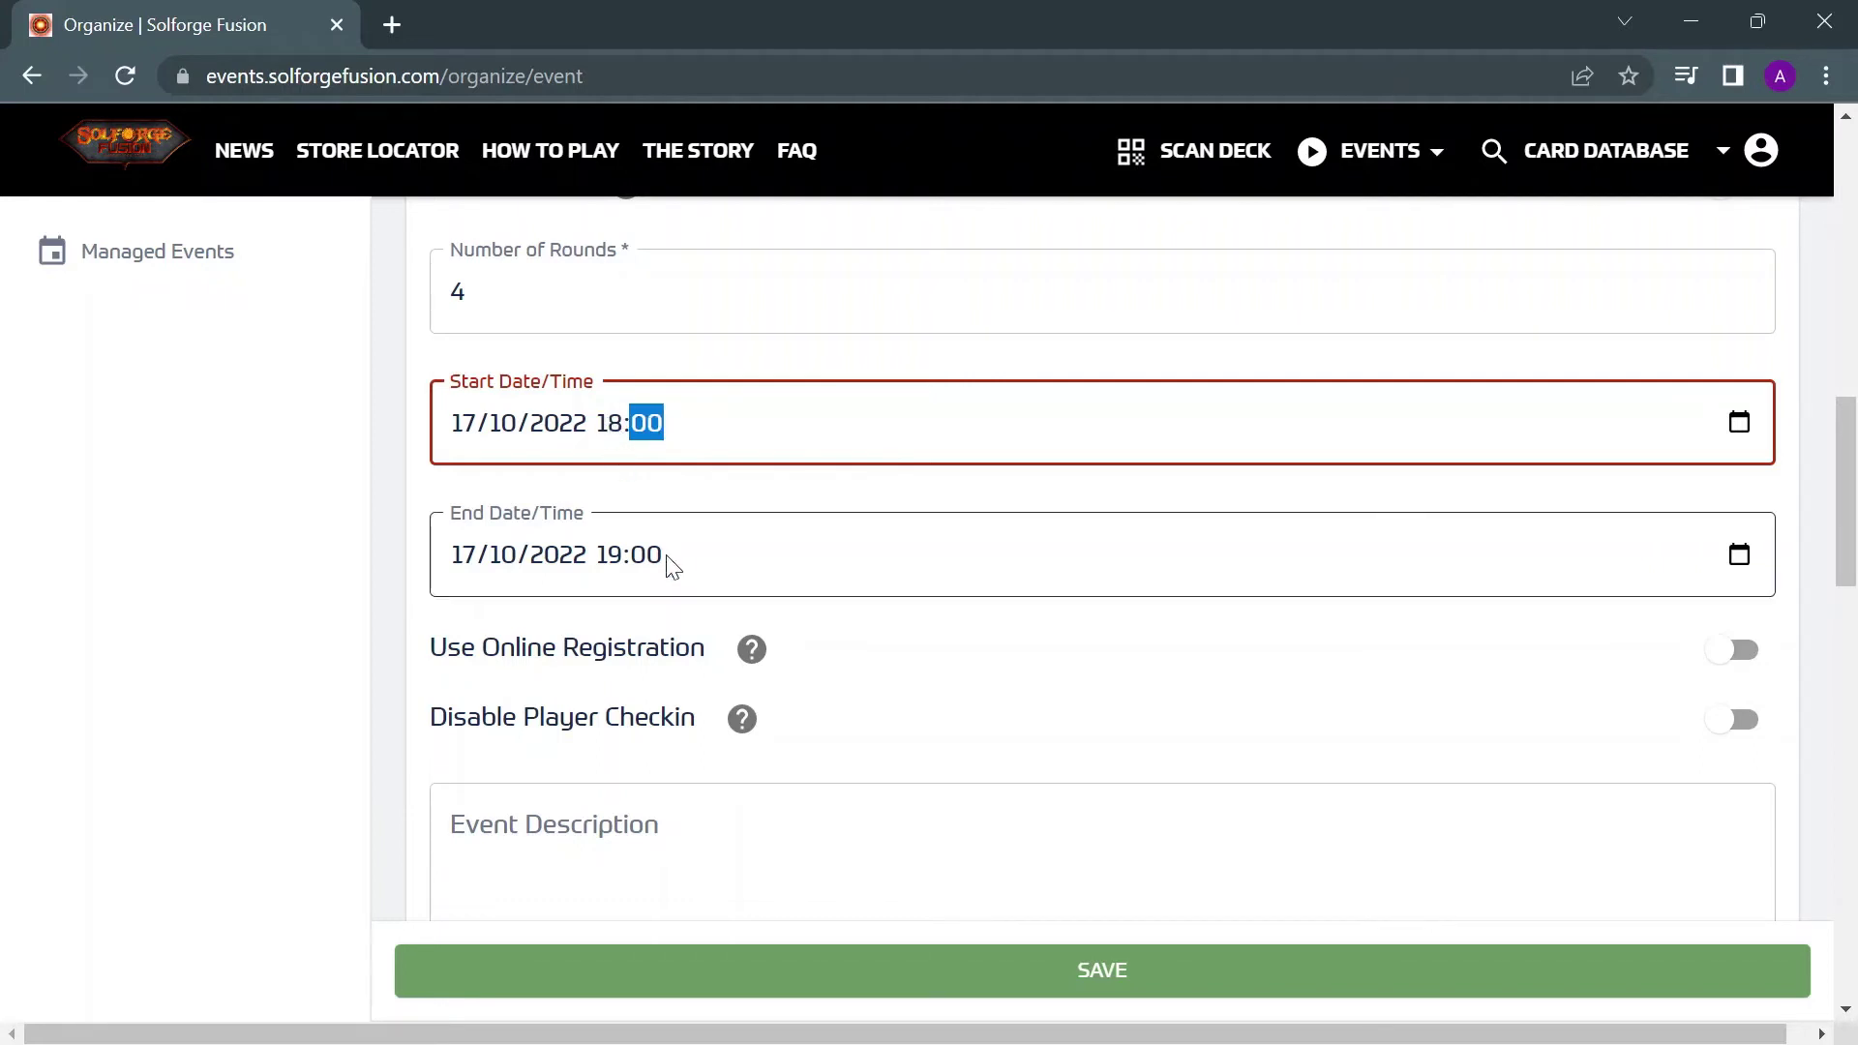
{"action": "left_click", "coordinate": [611, 586]}
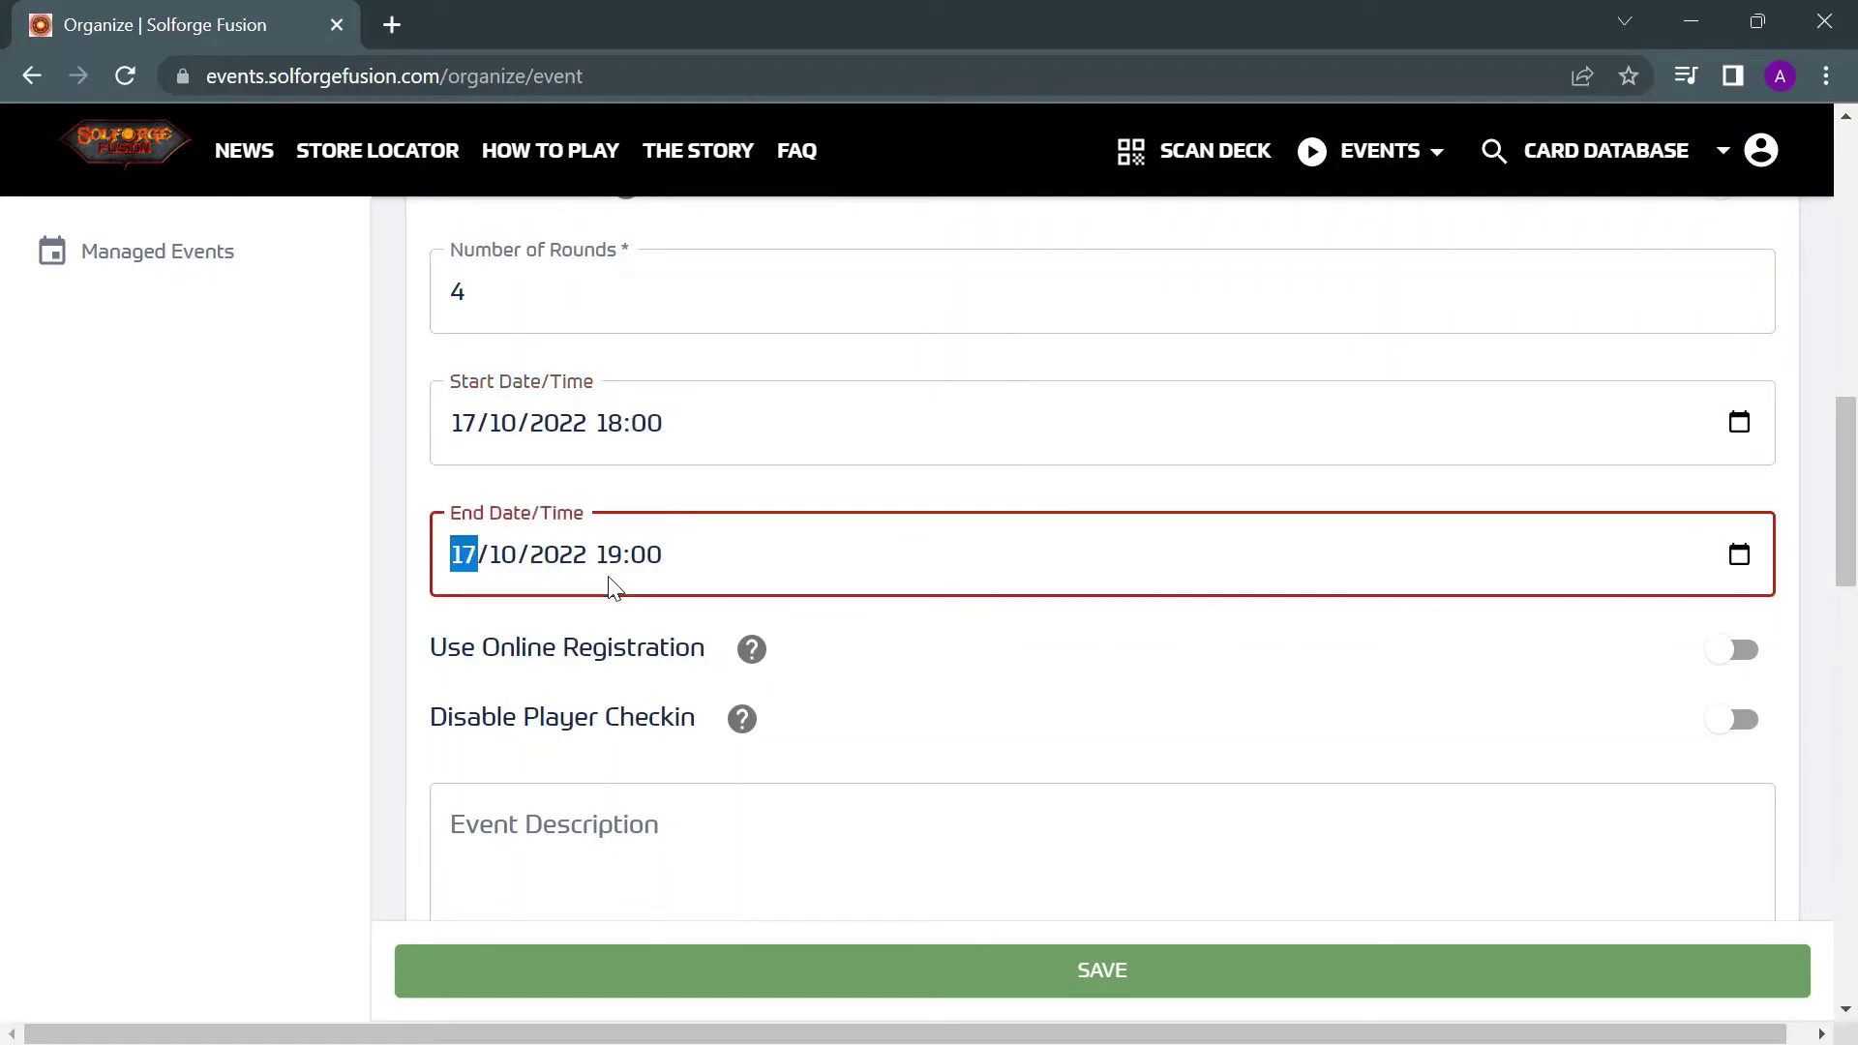
{"action": "left_click", "coordinate": [598, 561]}
{"action": "type", "text": "21"}
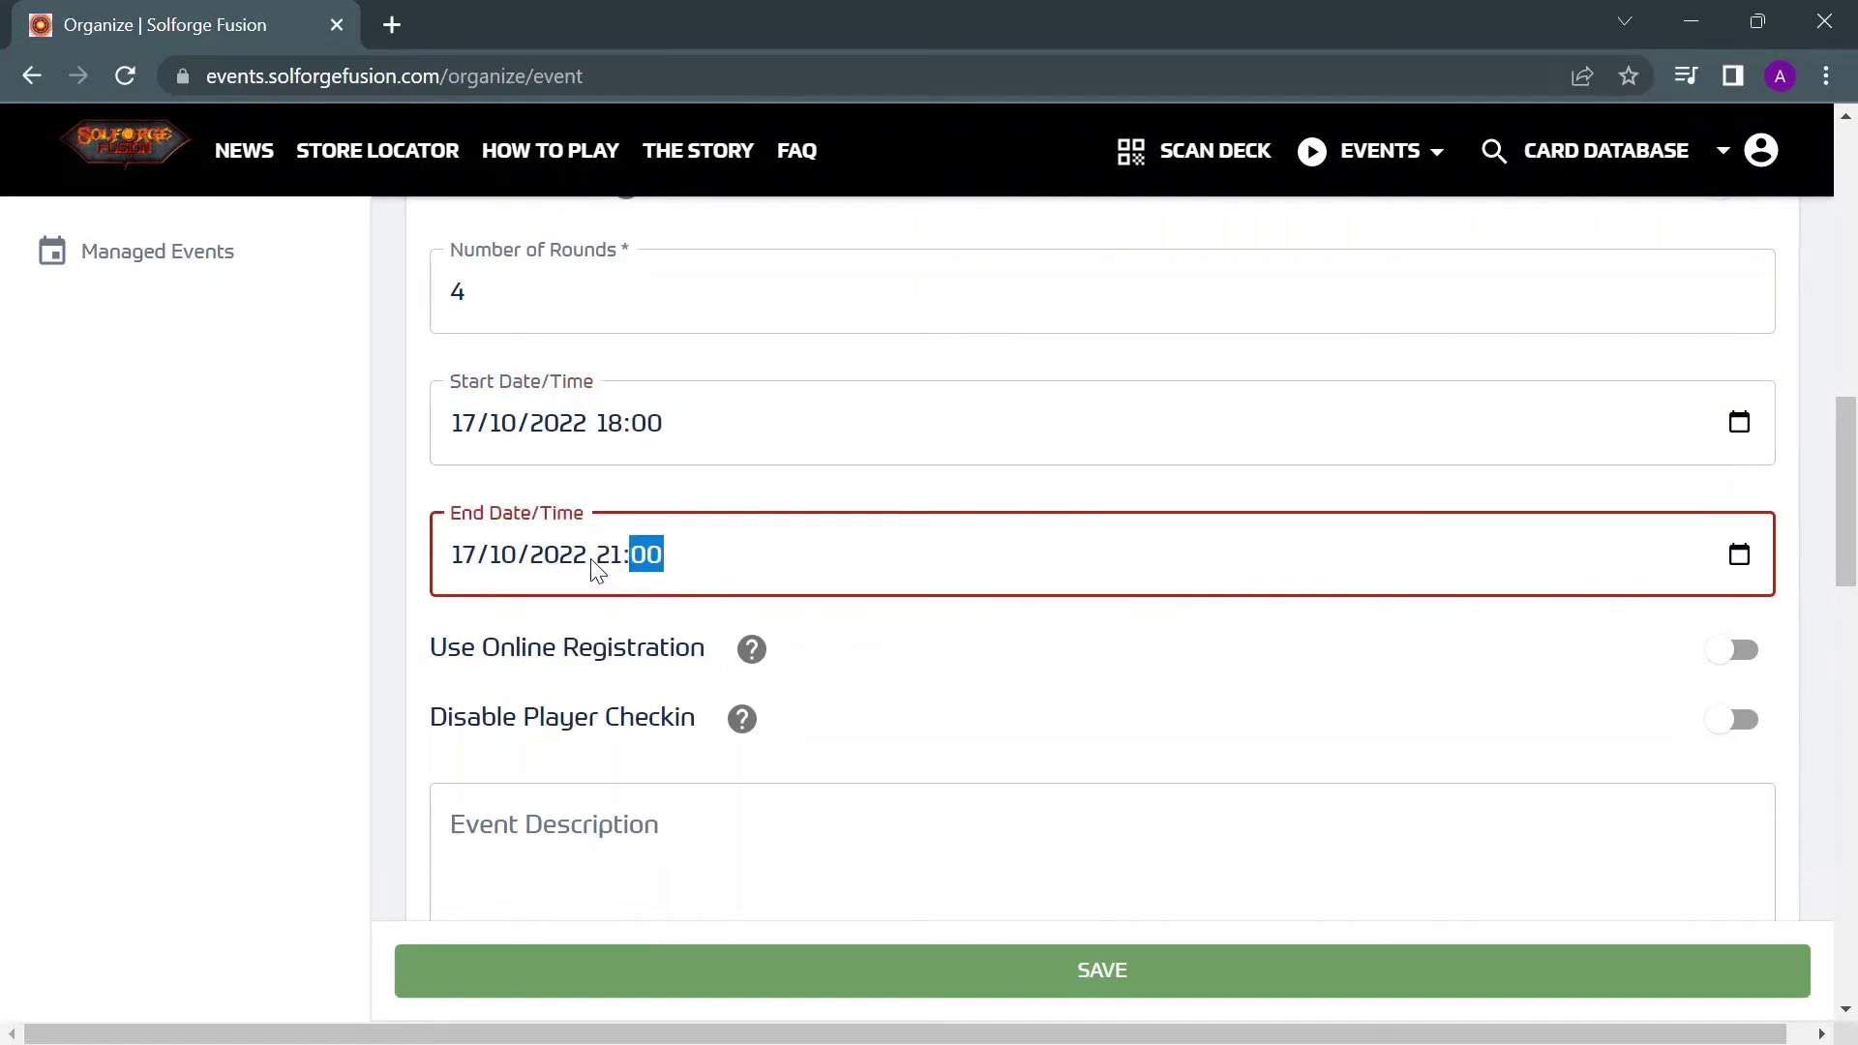
Step: Turn on online registration and start setting up the ticket count
{"action": "left_click", "coordinate": [1076, 646]}
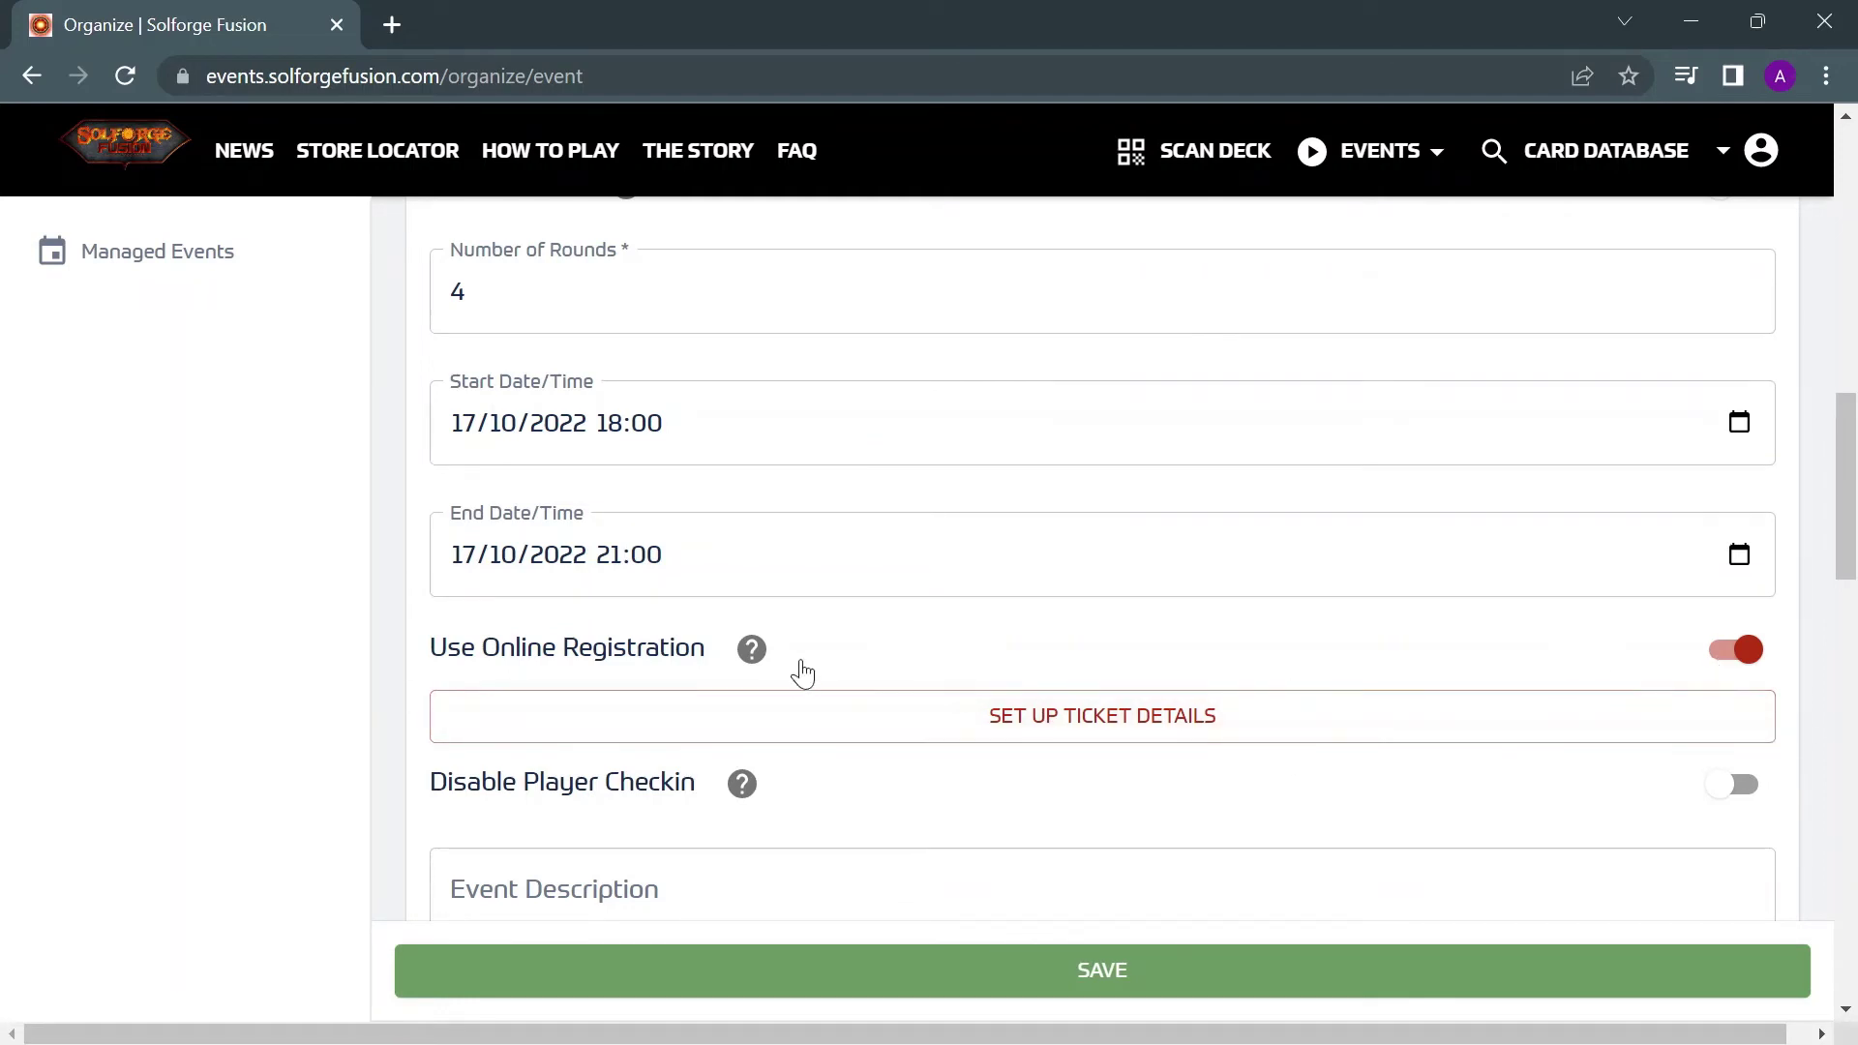
{"action": "left_click", "coordinate": [1115, 714]}
{"action": "double_click", "coordinate": [577, 579]}
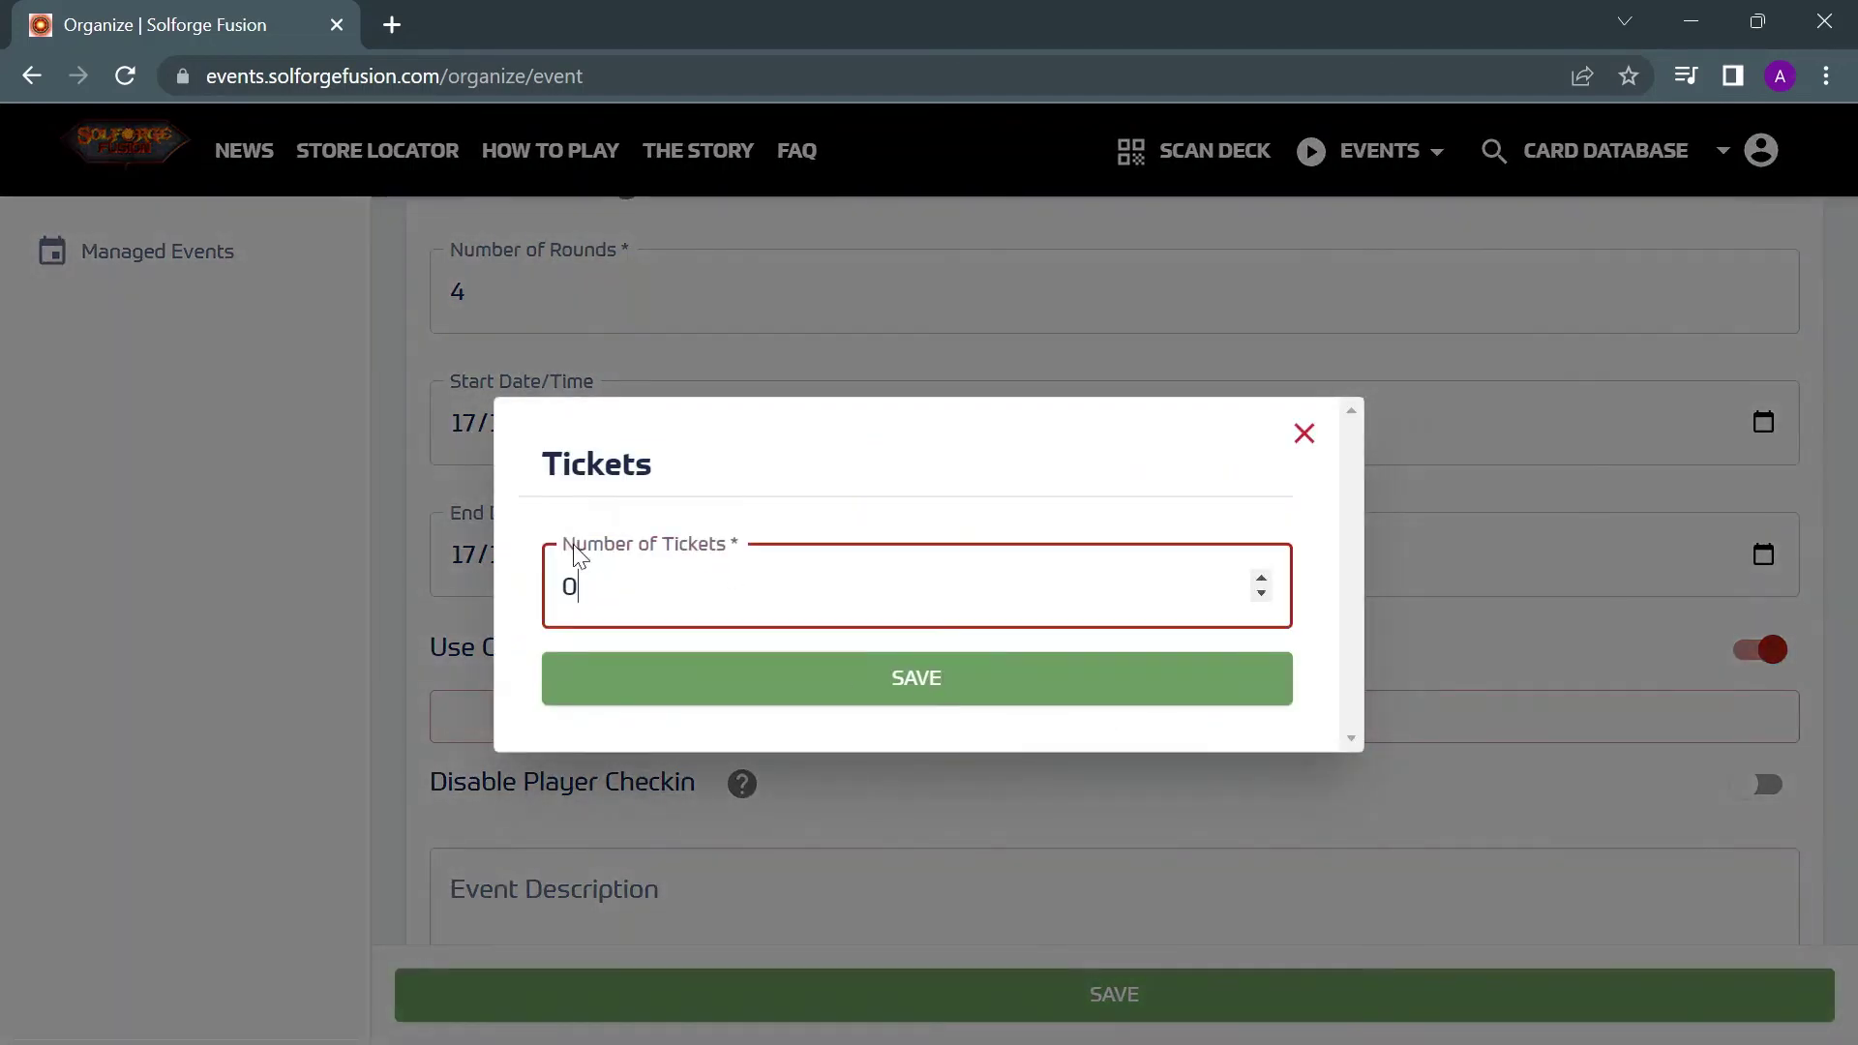
Step: Save 24 tickets, leaving Disable Player Checkin switched off
{"action": "type", "text": "24"}
{"action": "left_click", "coordinate": [965, 685]}
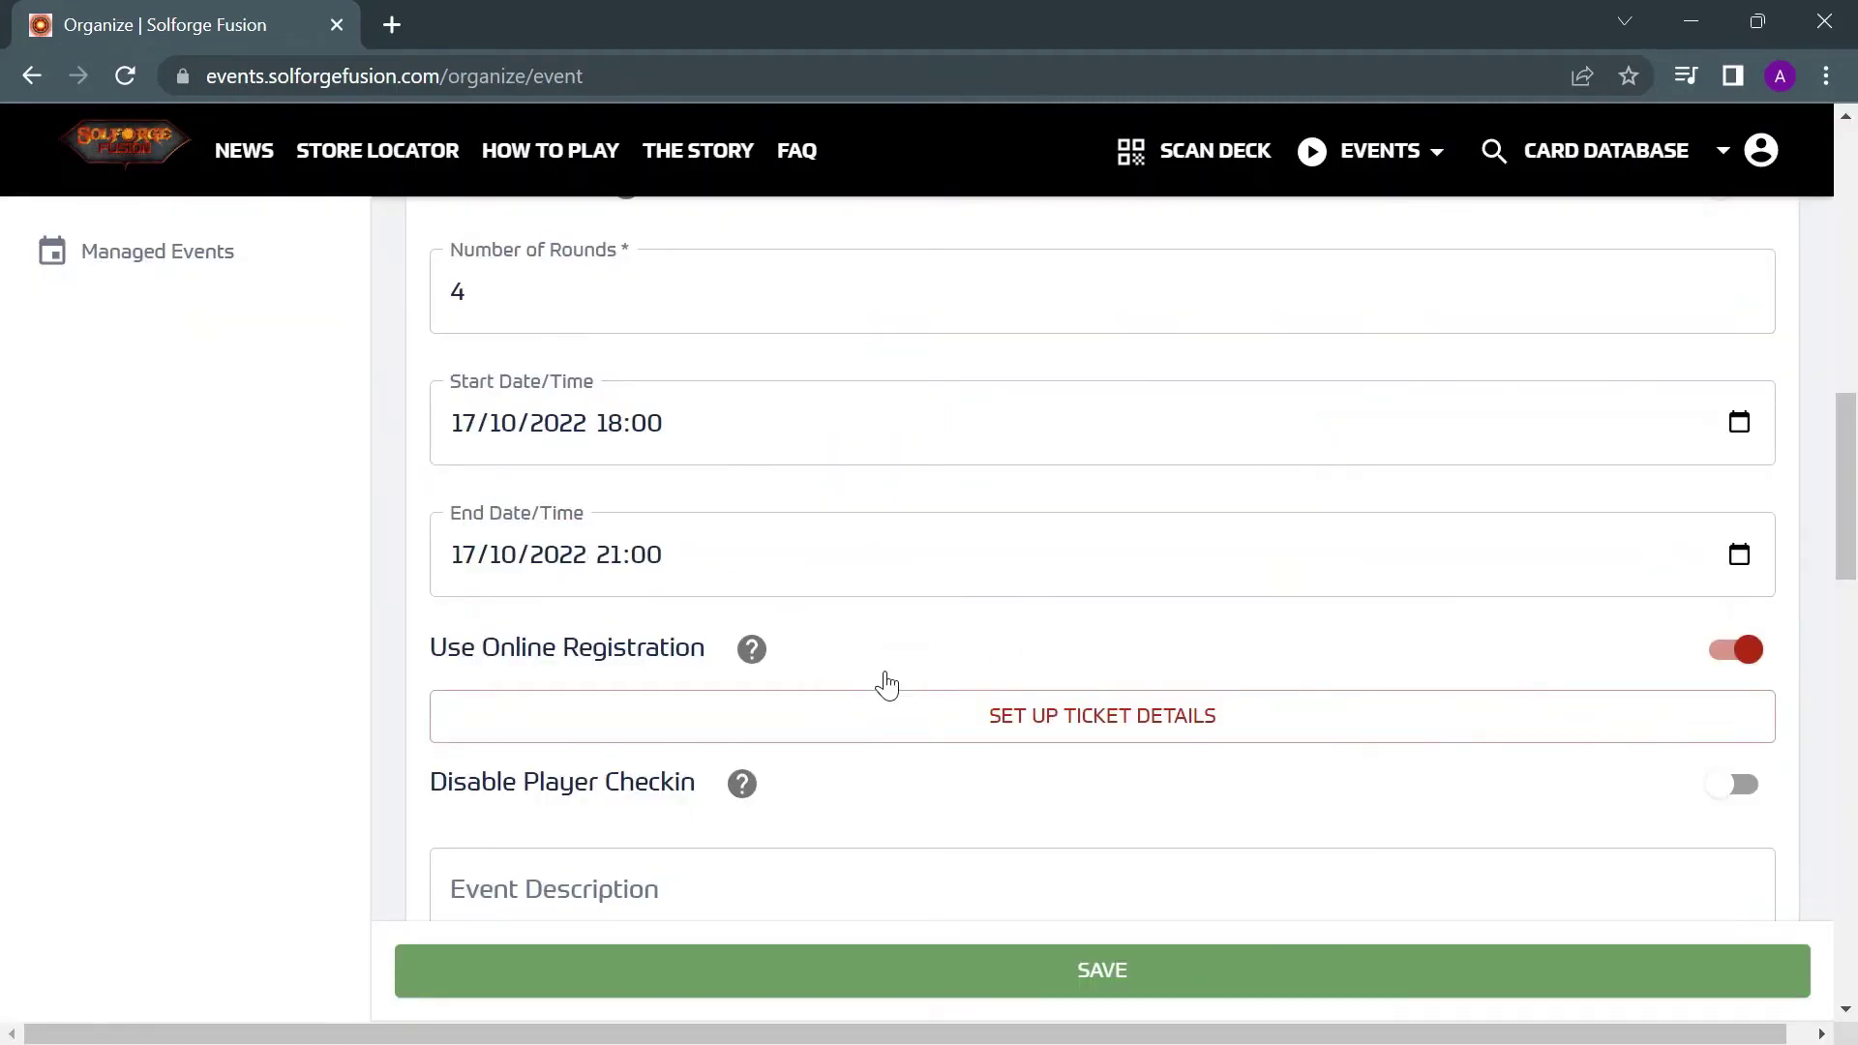
{"action": "scroll", "coordinate": [1146, 697], "scroll_direction": "down", "scroll_amount": 2}
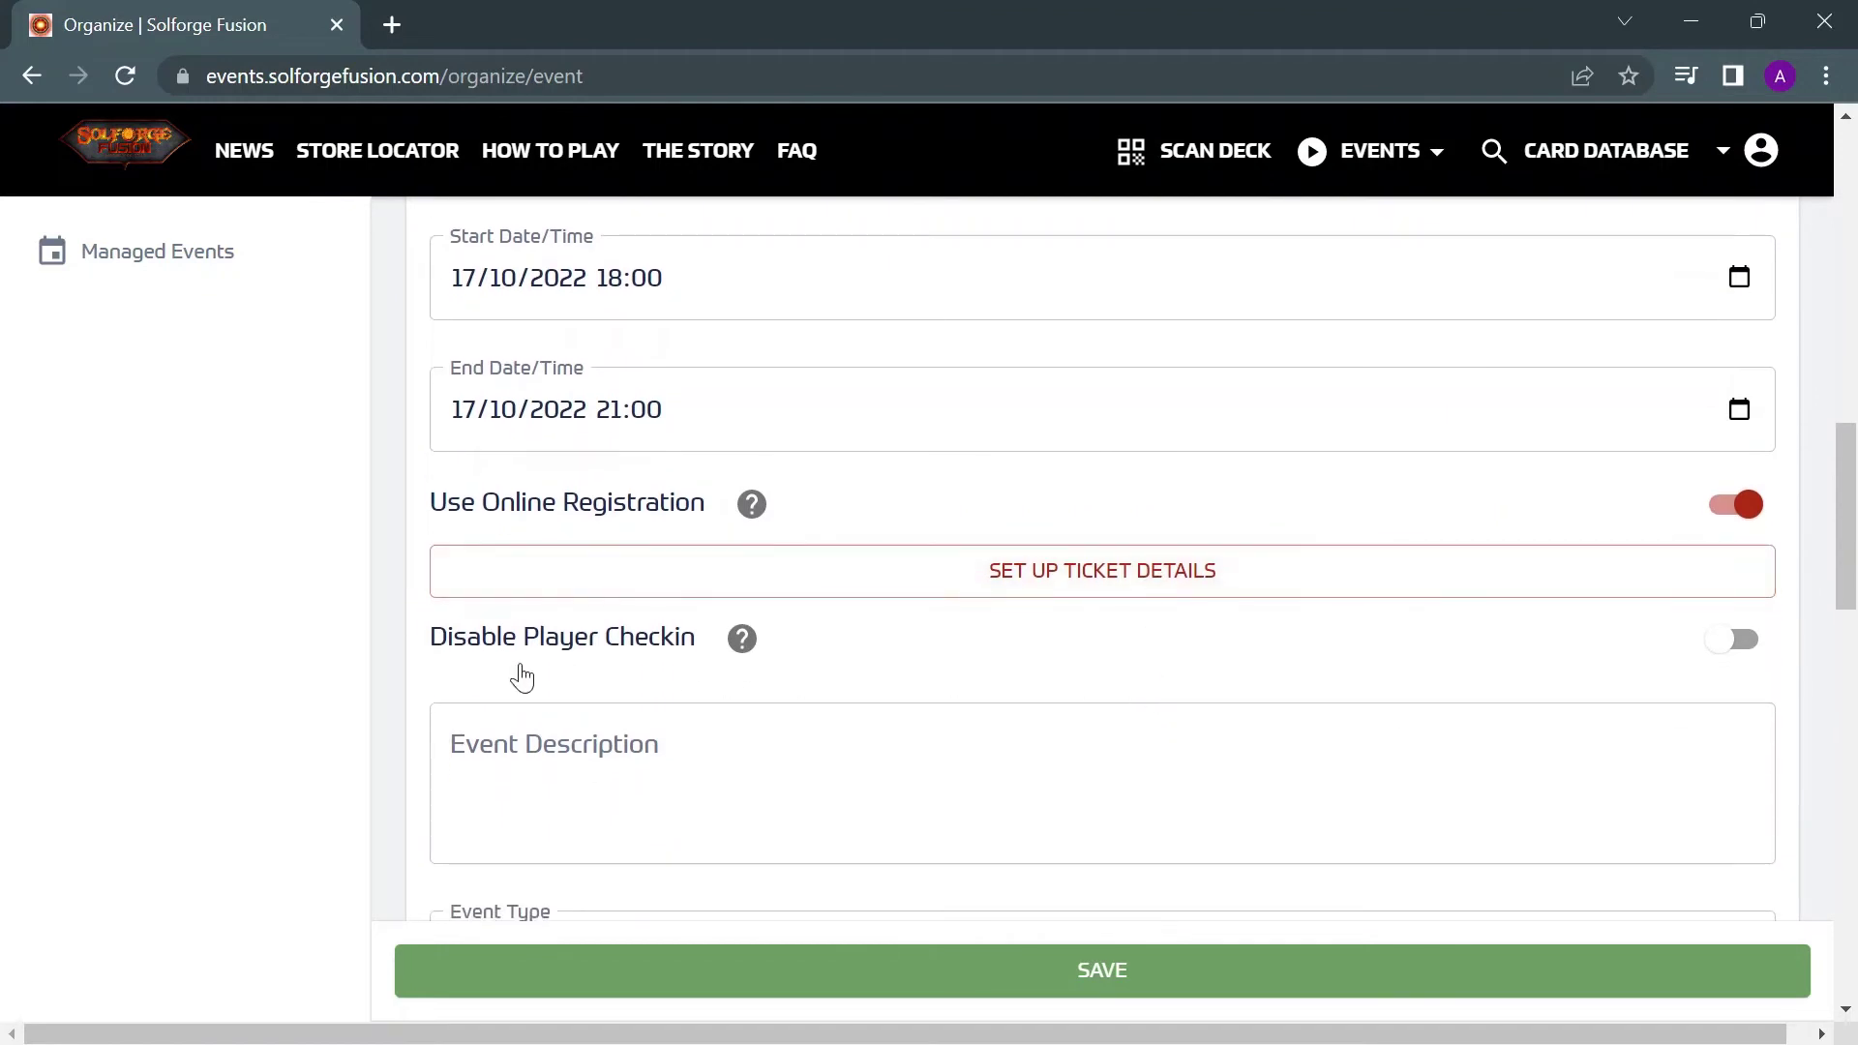
{"action": "left_click", "coordinate": [1727, 662]}
{"action": "left_click", "coordinate": [1737, 636]}
Step: Enter the description 'LAUNCH OF SOLFORGE FUSION!!!' with 'details here' on the next line
{"action": "scroll", "coordinate": [1028, 575], "scroll_direction": "down", "scroll_amount": 1}
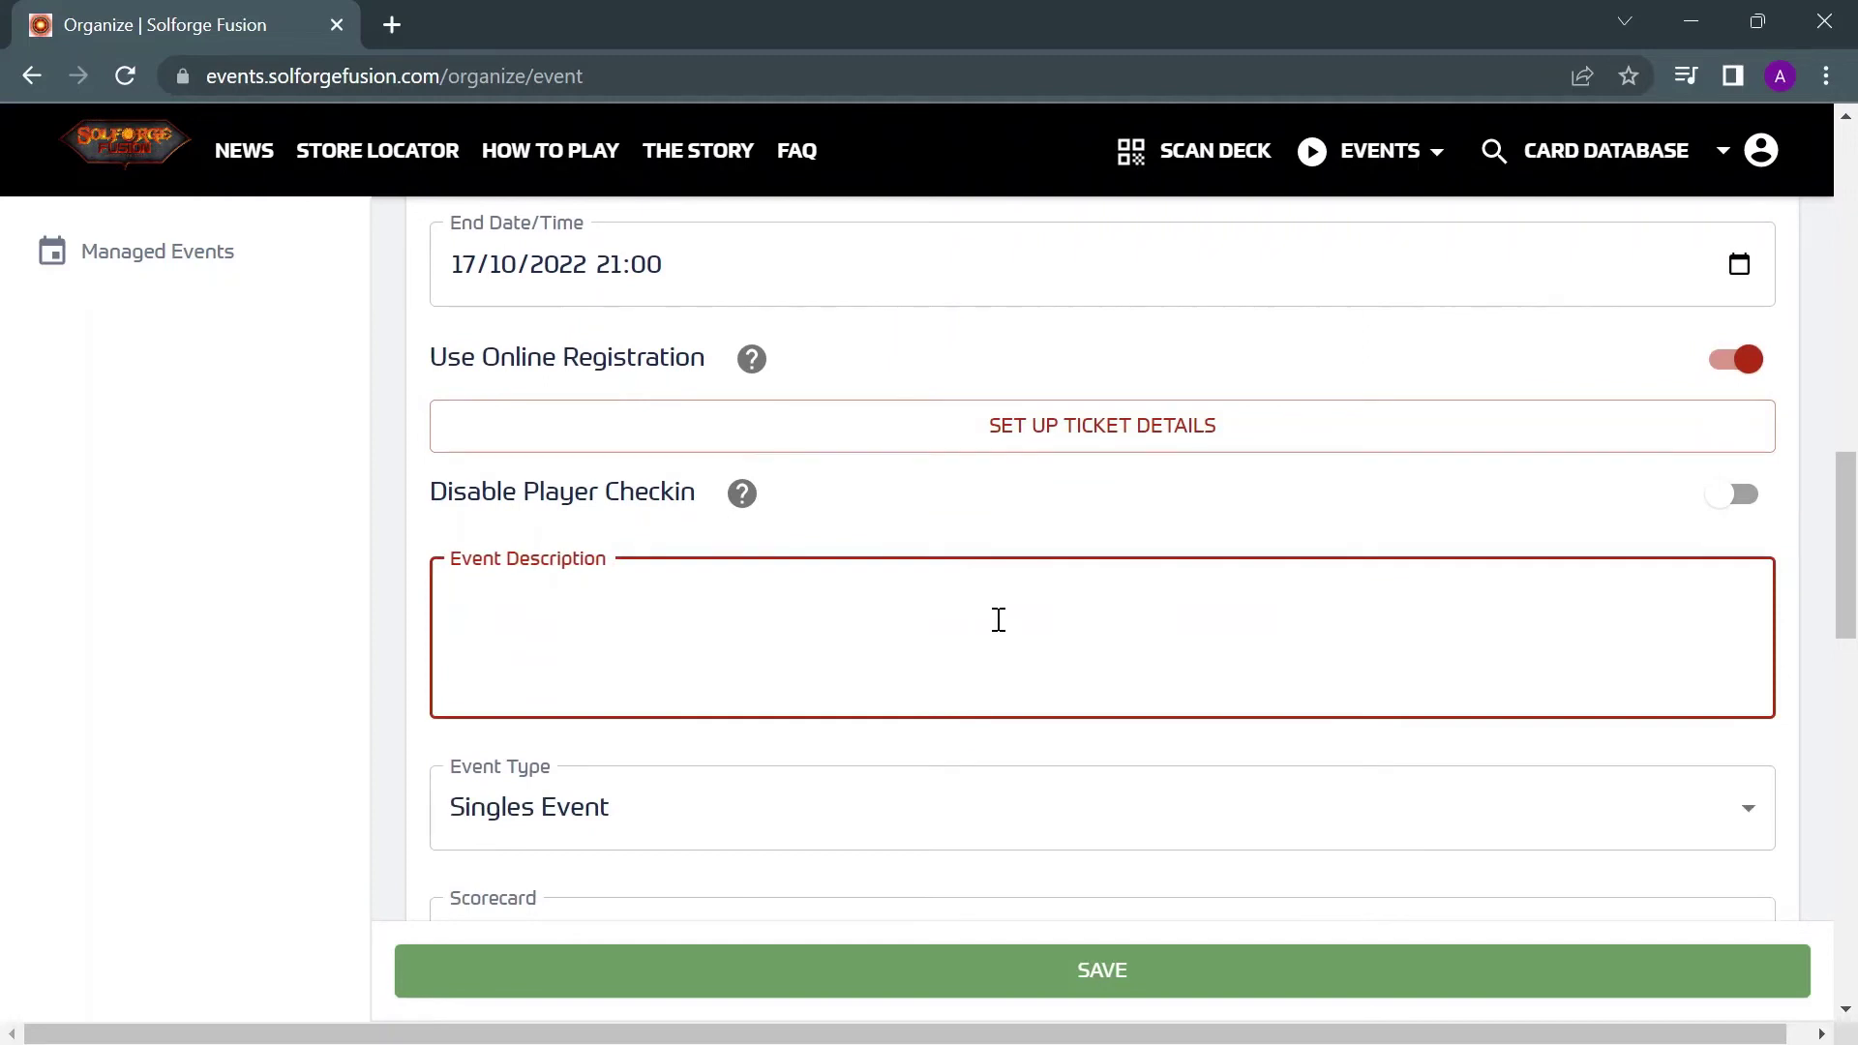
{"action": "type", "text": "AUNCH OF SOLFORGE FUSI"}
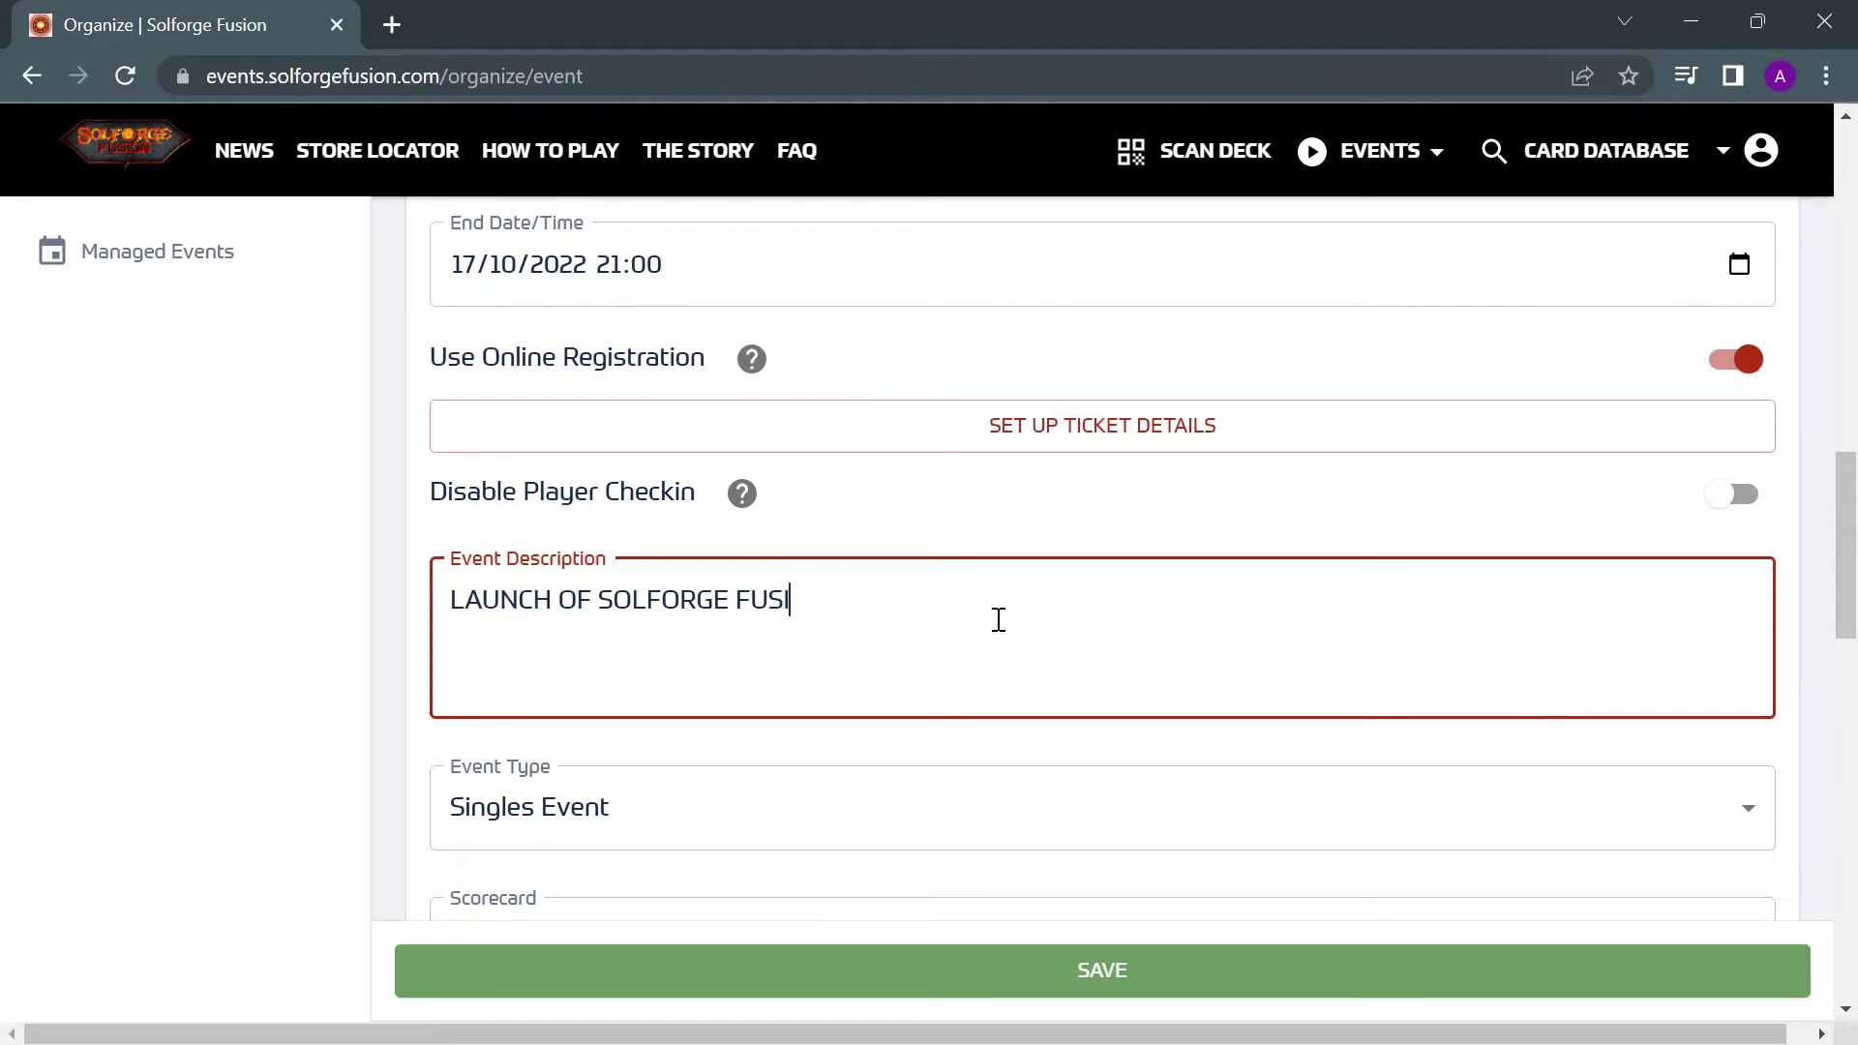
{"action": "type", "text": "ON!!! "}
{"action": "type", "text": "details here"}
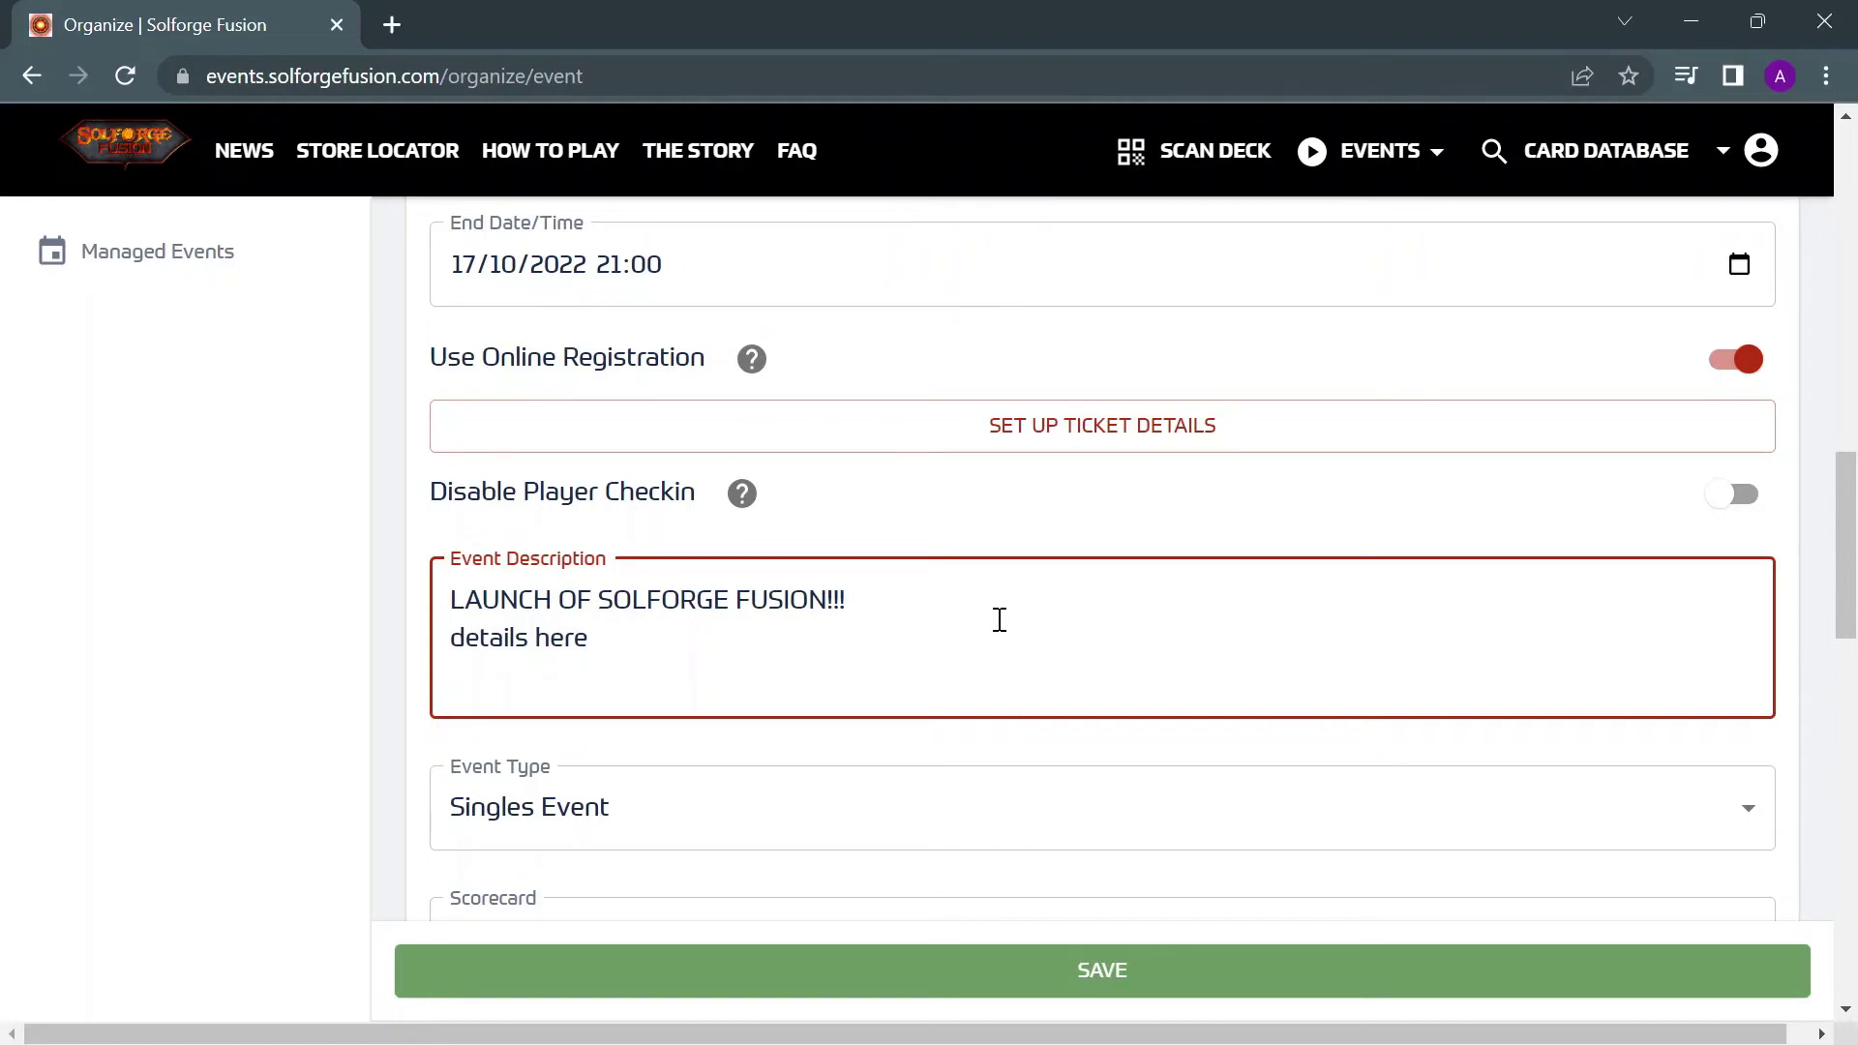
{"action": "scroll", "coordinate": [889, 577], "scroll_direction": "down", "scroll_amount": 3}
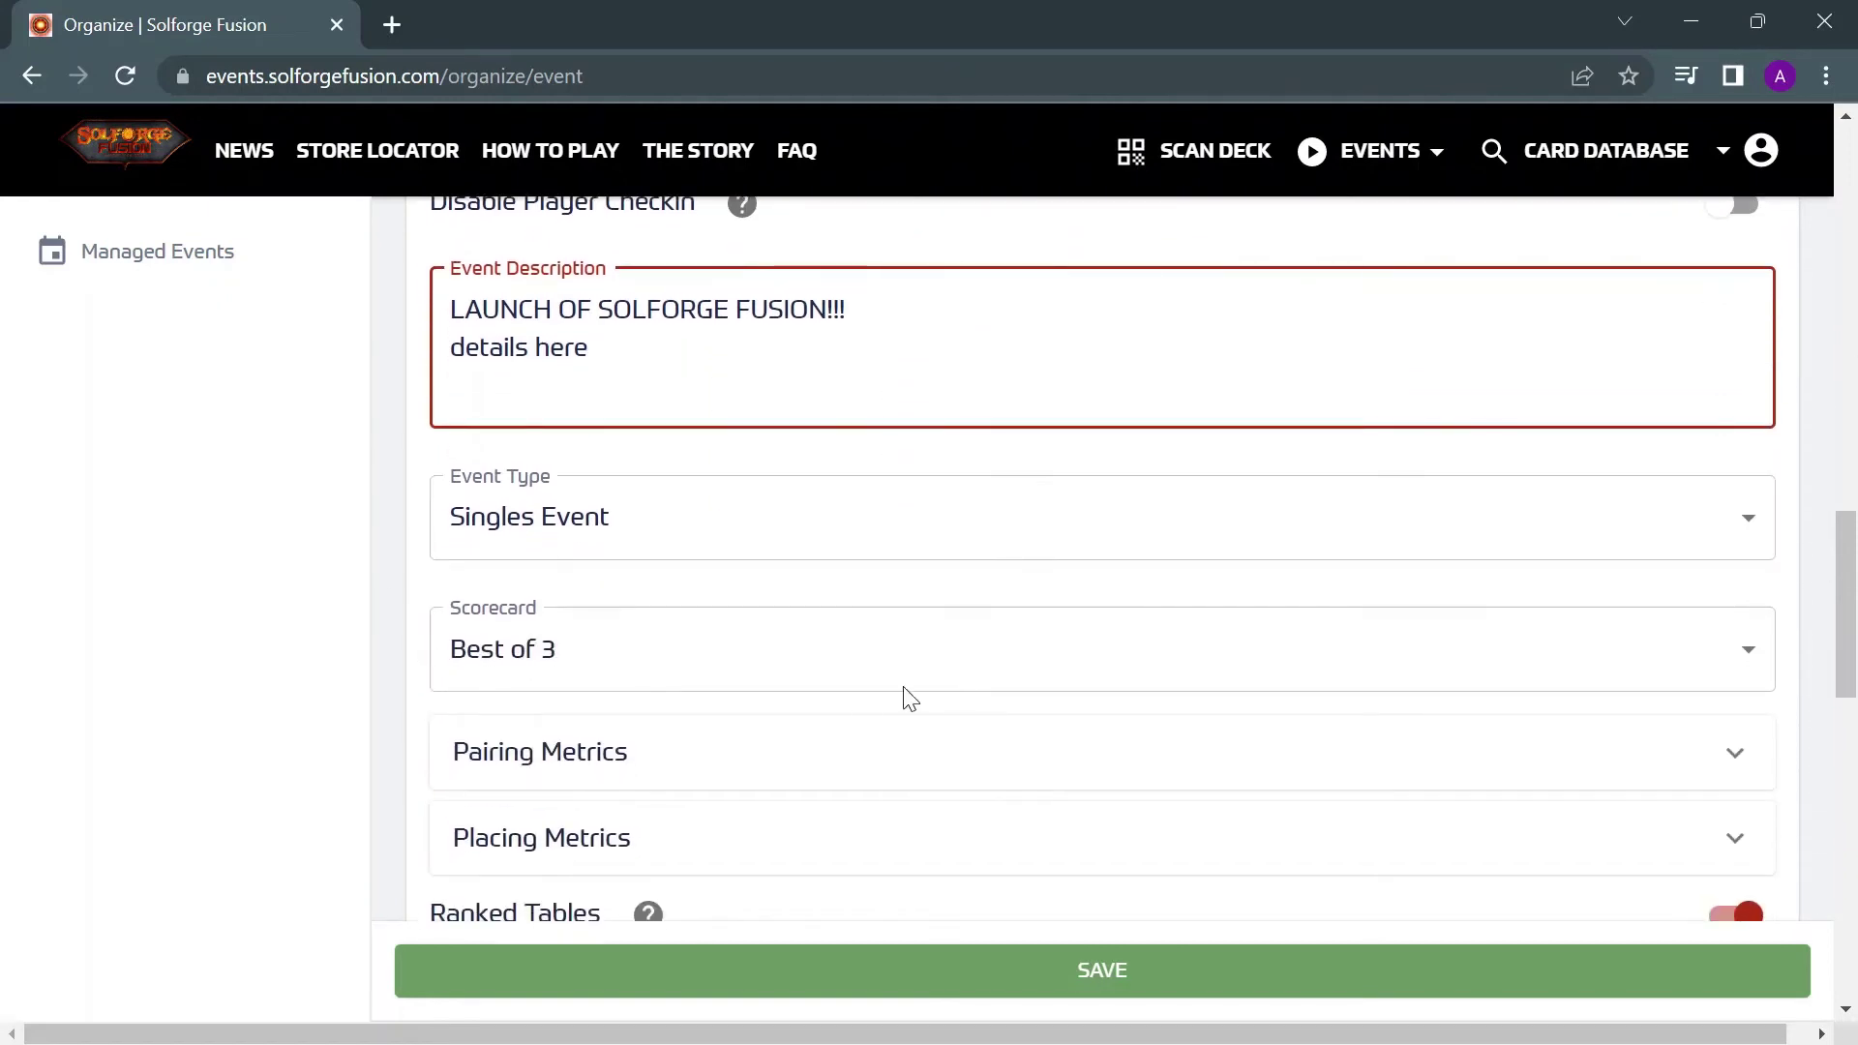
Step: Keep Singles Event as the event type and switch the scorecard to Best of 1
{"action": "left_click", "coordinate": [1737, 549]}
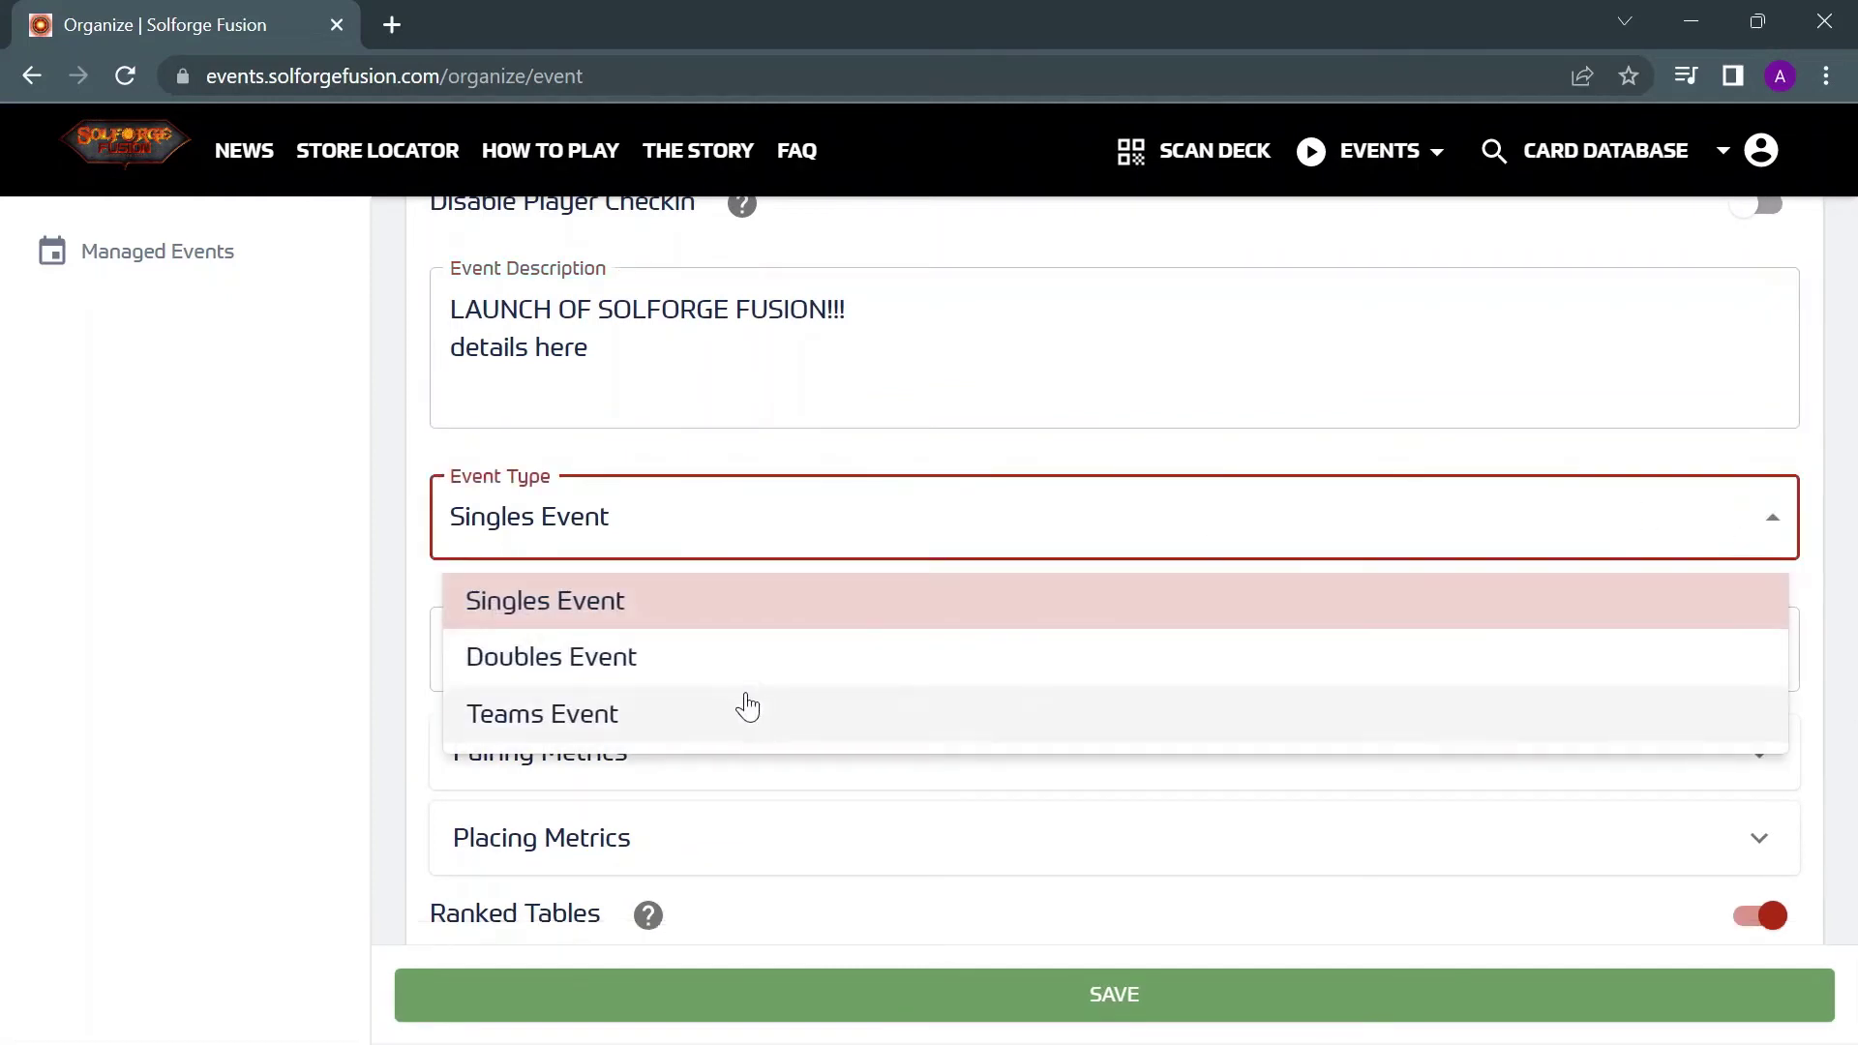
{"action": "left_click", "coordinate": [617, 594]}
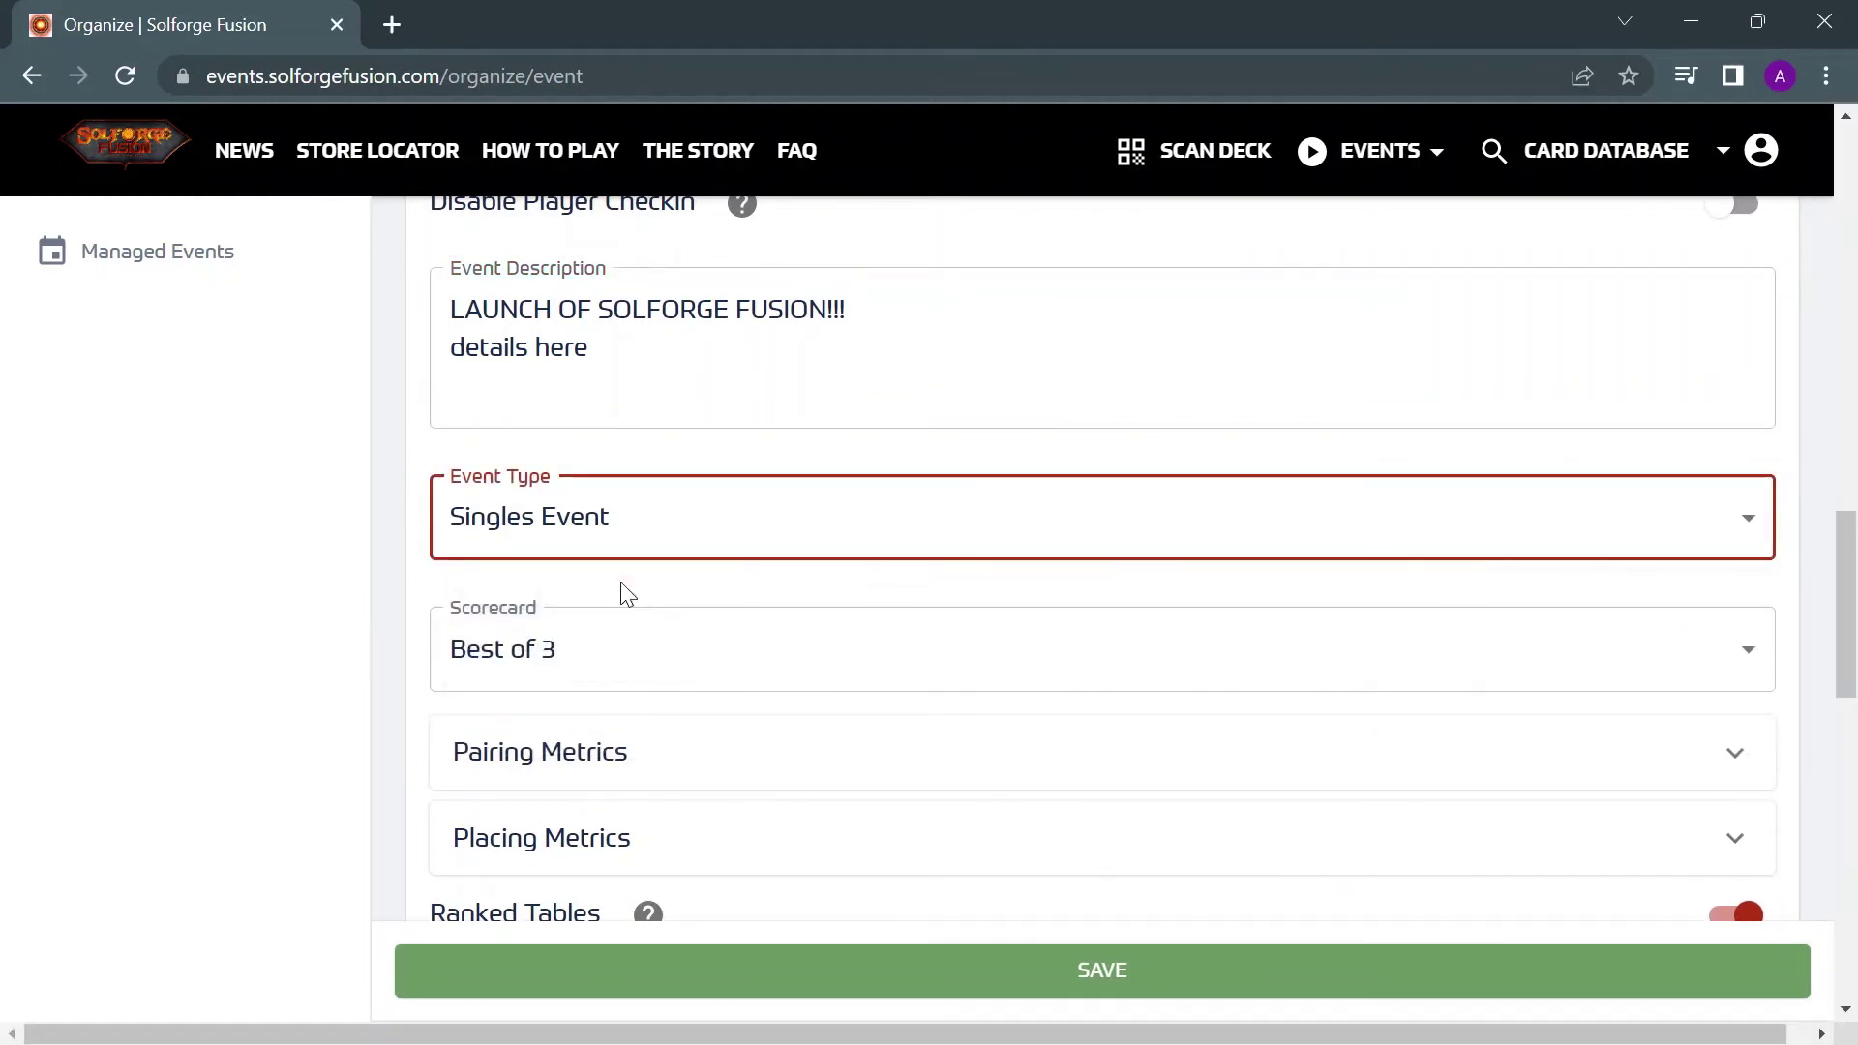
{"action": "left_click", "coordinate": [1277, 668]}
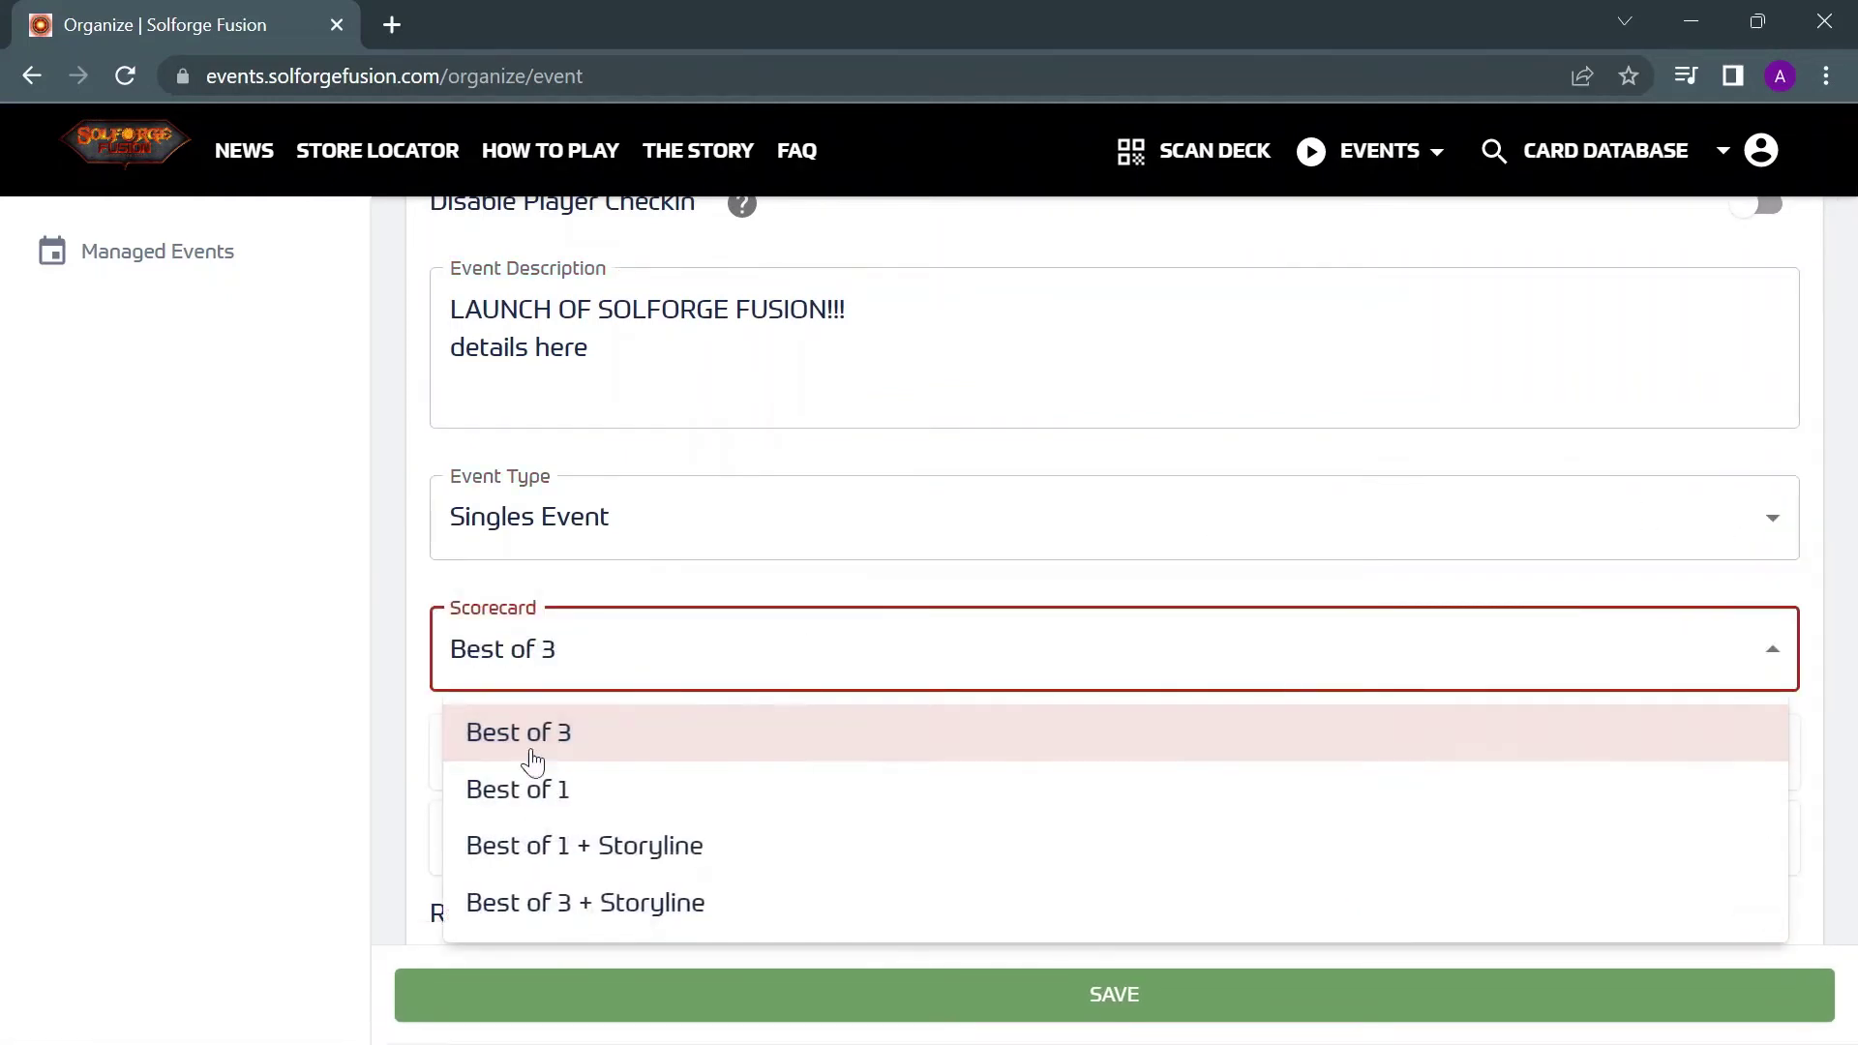
{"action": "left_click", "coordinate": [500, 789]}
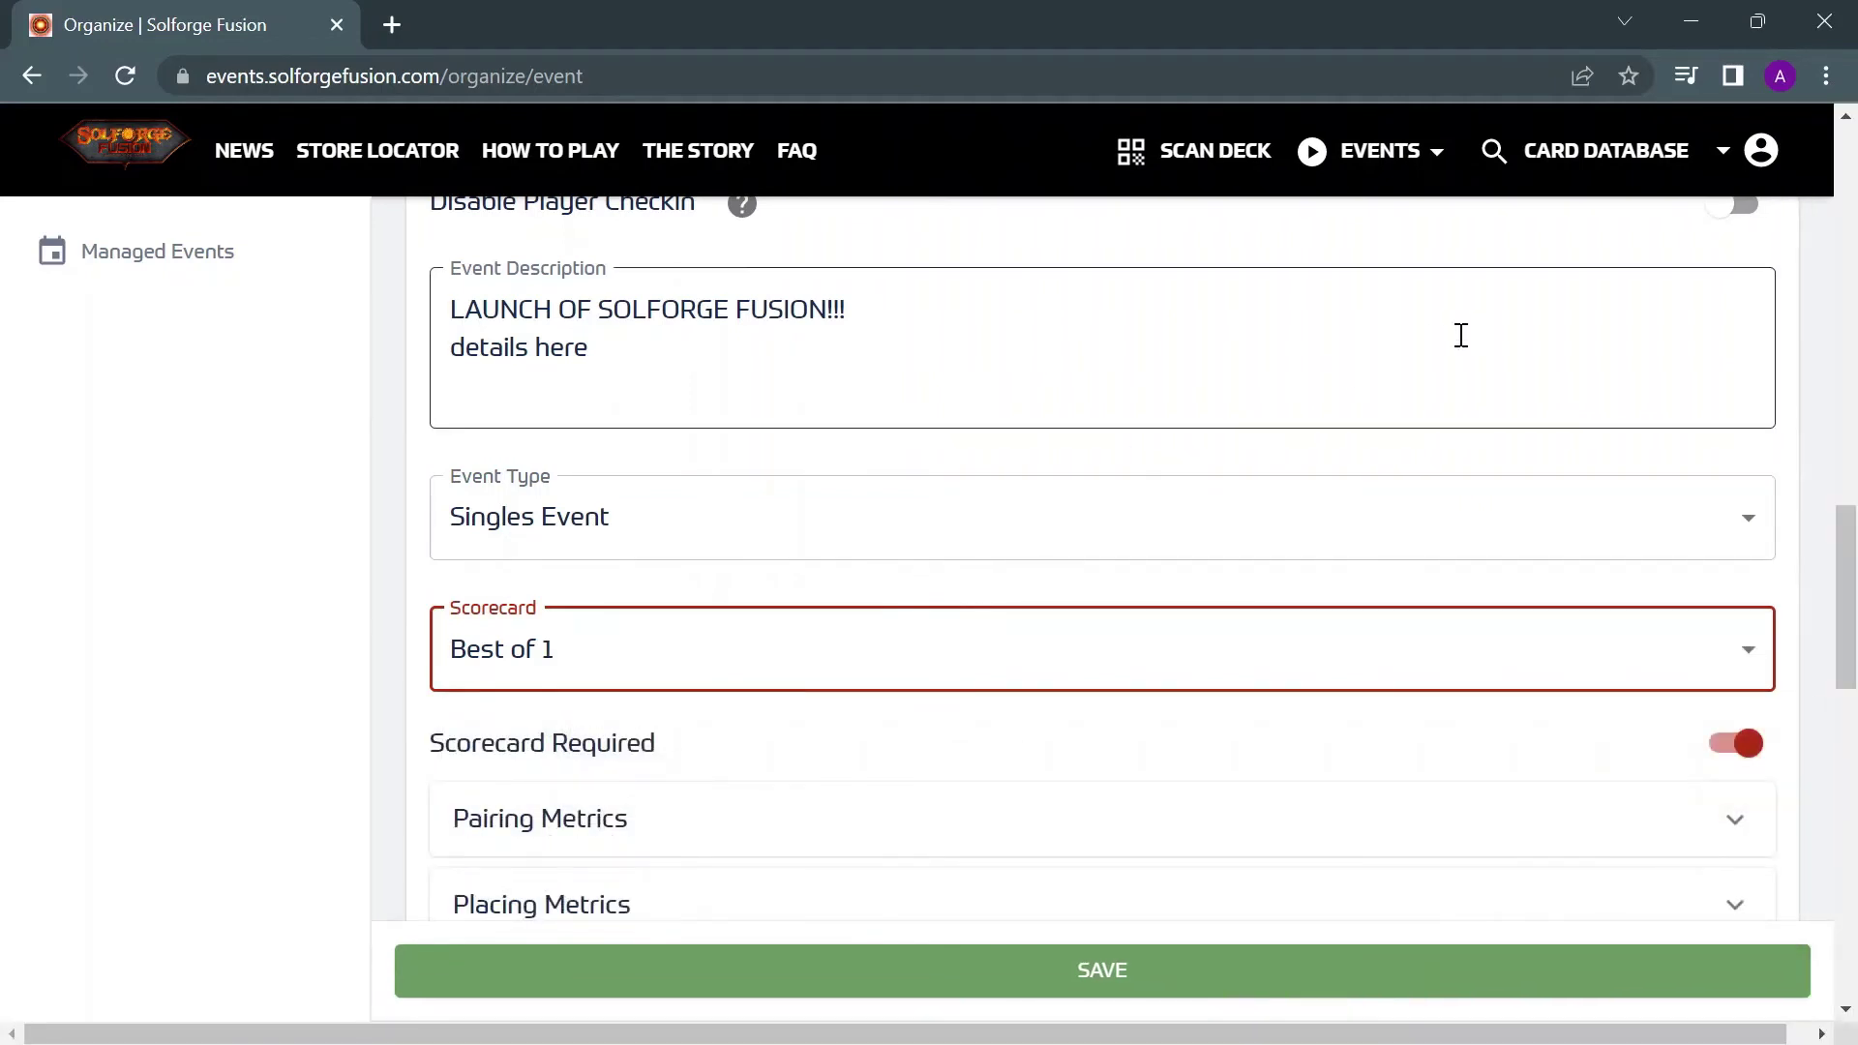
{"action": "scroll", "coordinate": [1460, 336], "scroll_direction": "down", "scroll_amount": 3}
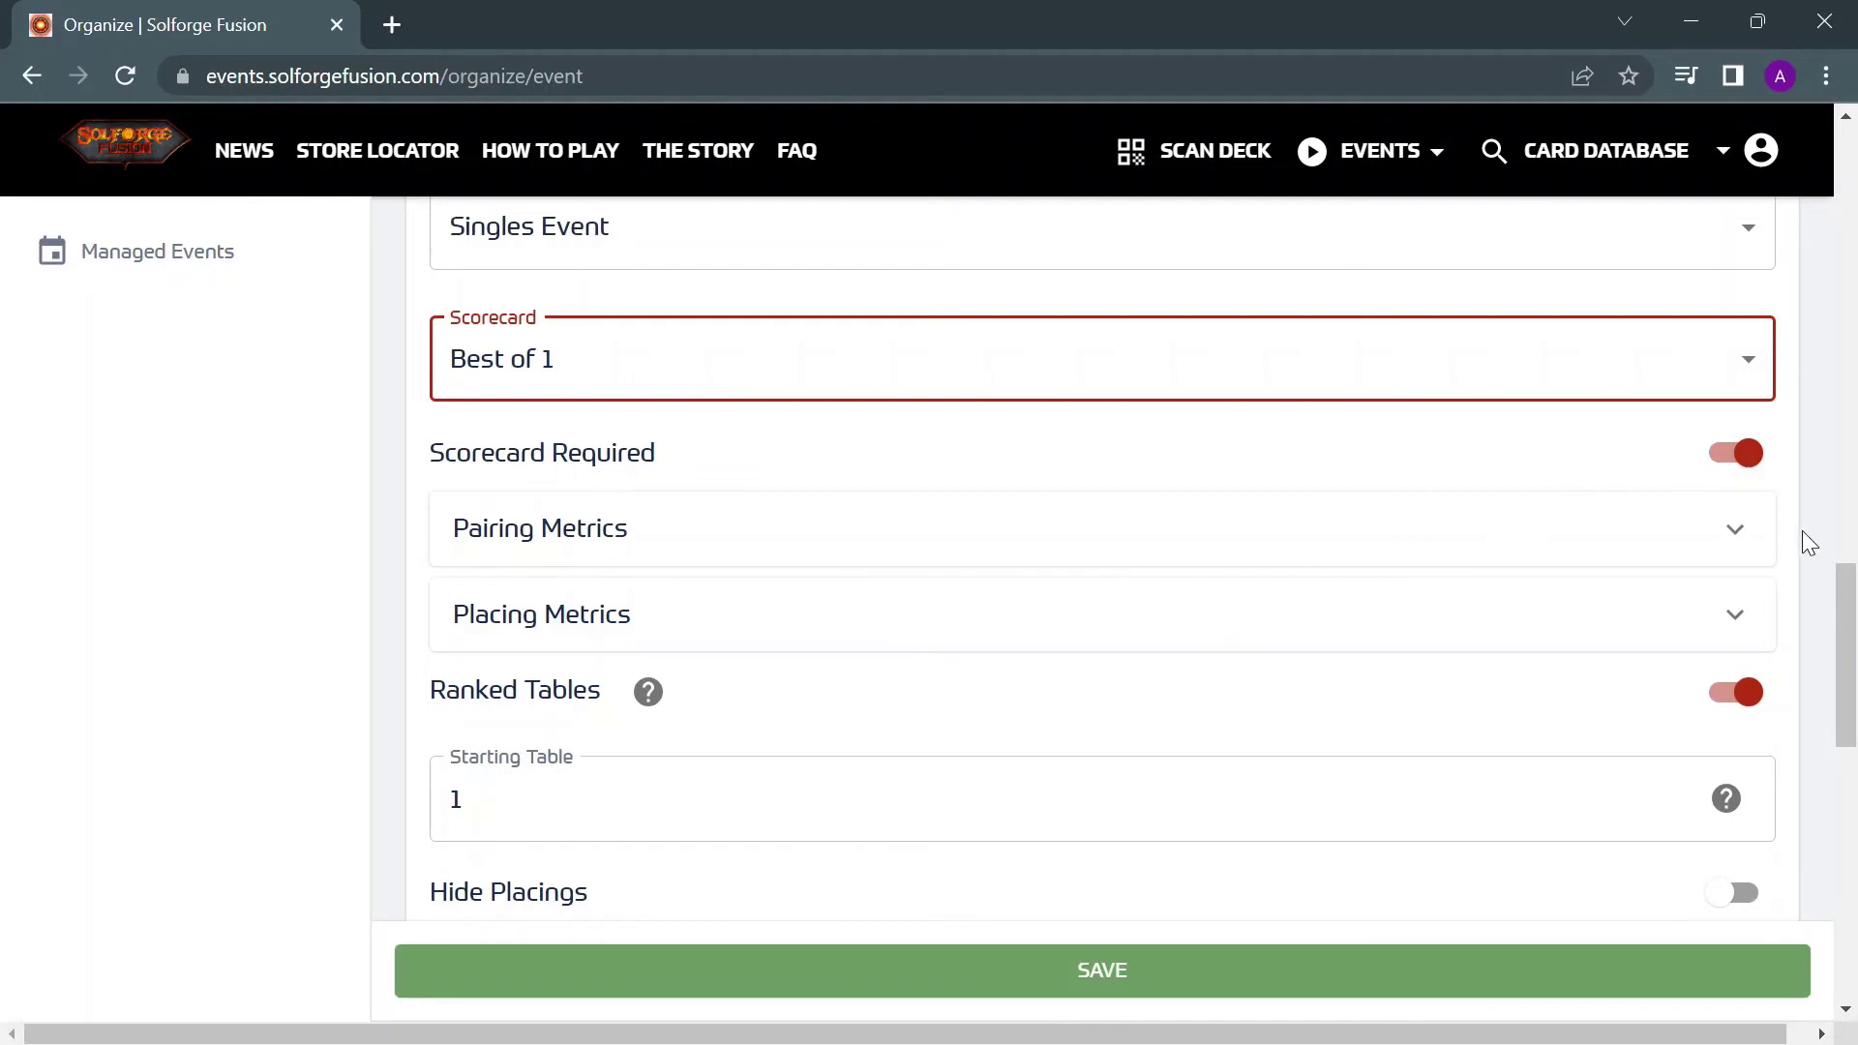
Step: Review the Pairing and Placing Metrics lists, then select the Starting Table field
{"action": "left_click", "coordinate": [1680, 552]}
{"action": "left_click", "coordinate": [1737, 593]}
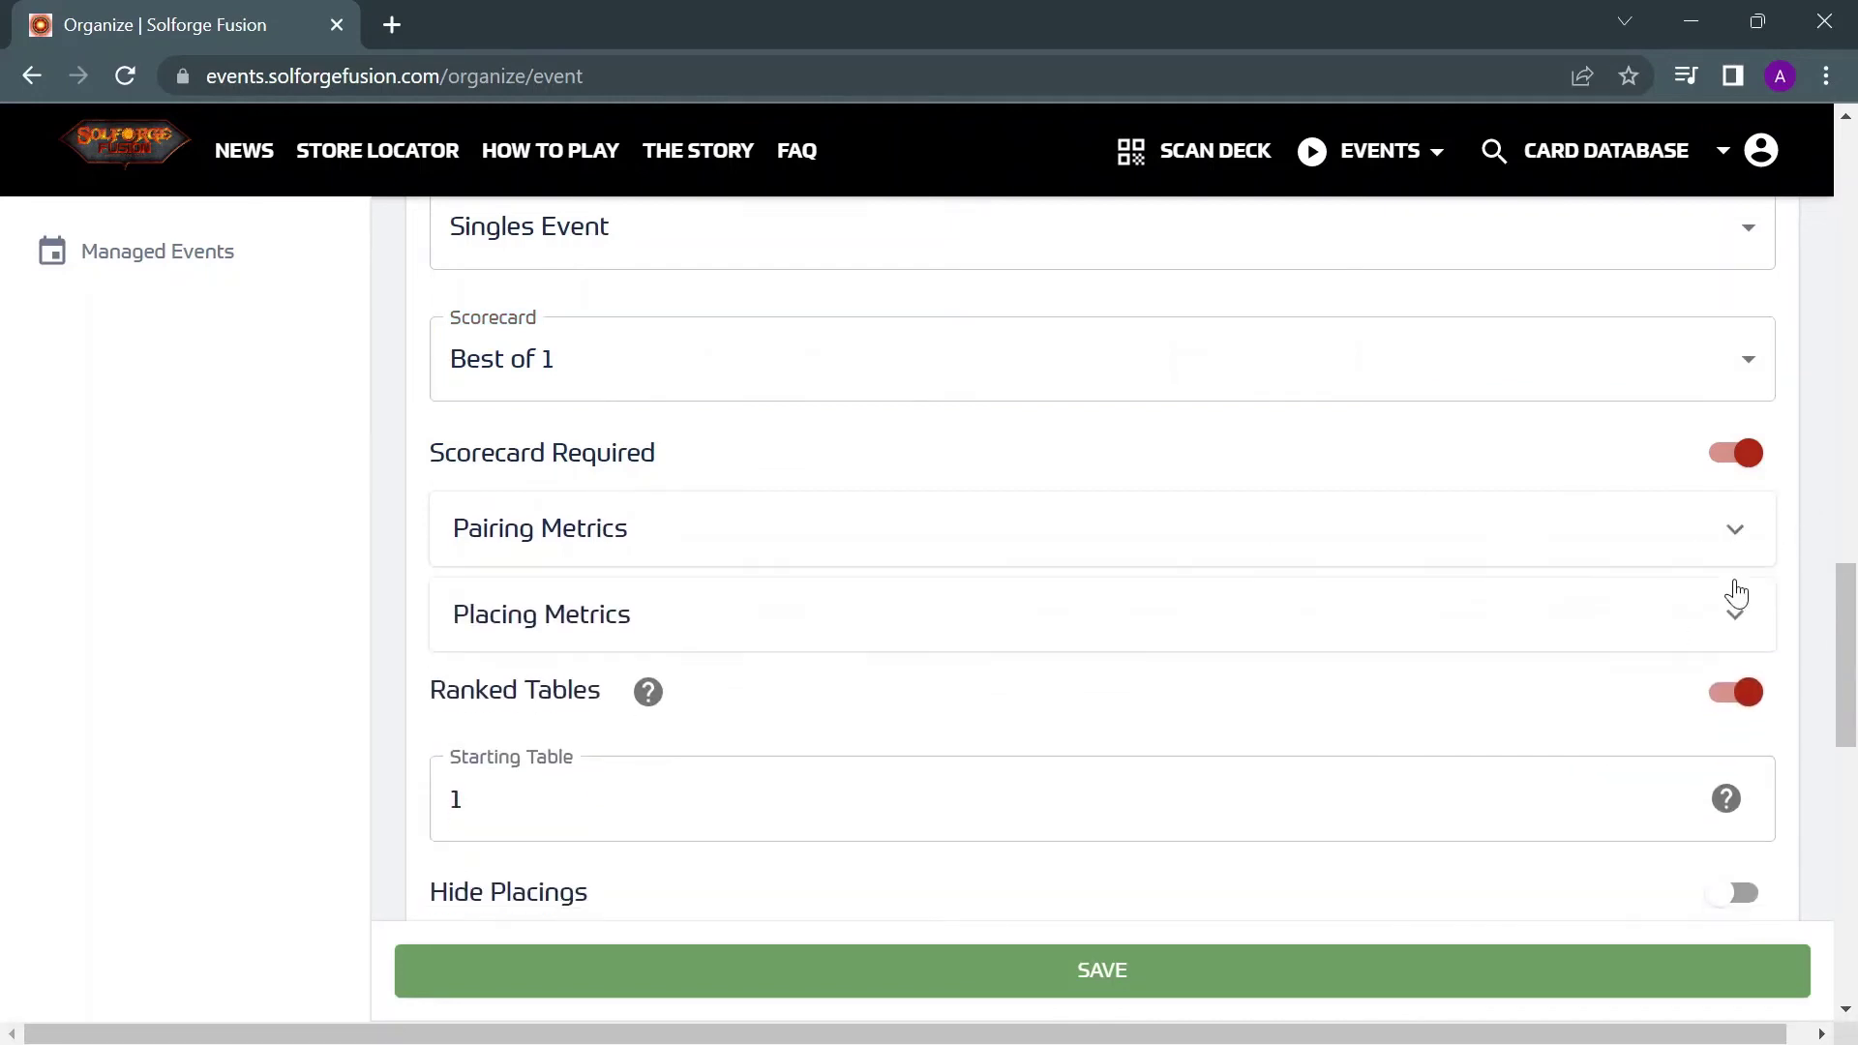
{"action": "left_click", "coordinate": [1737, 604]}
{"action": "left_click", "coordinate": [1737, 605]}
{"action": "scroll", "coordinate": [1602, 547], "scroll_direction": "down", "scroll_amount": 1}
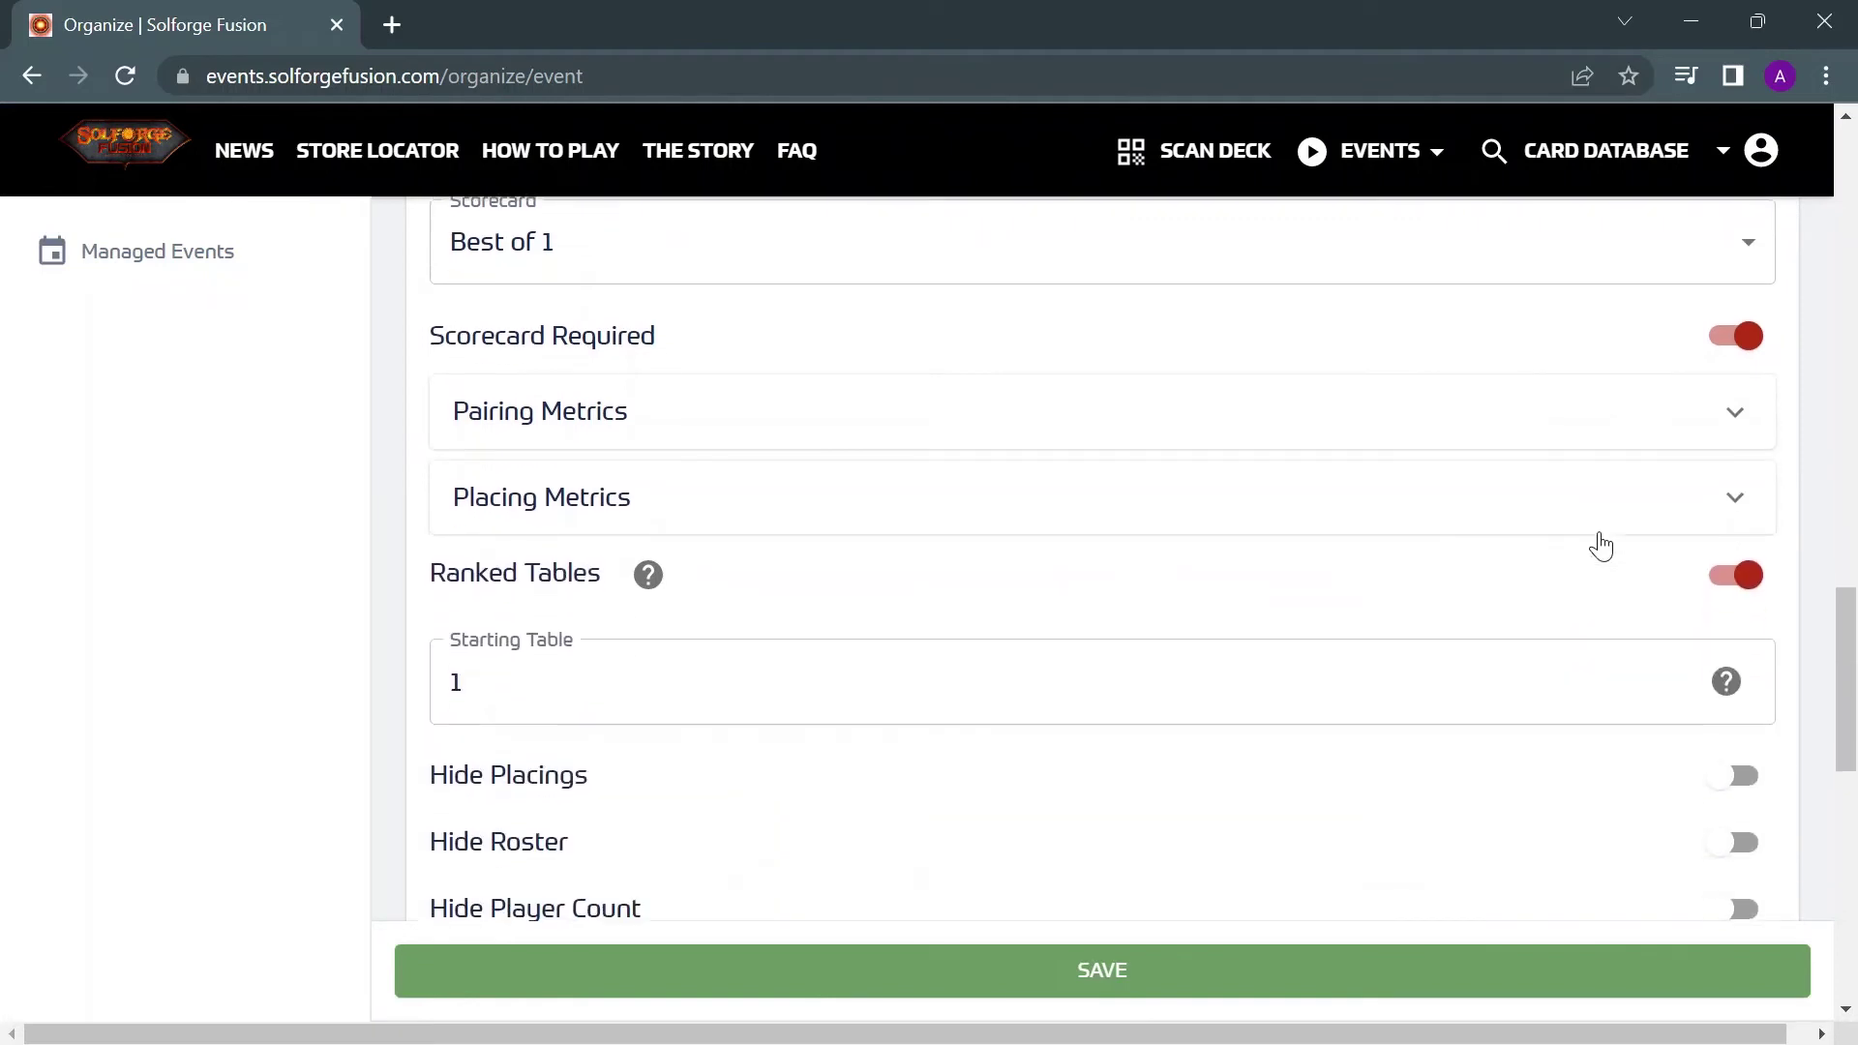
{"action": "left_click", "coordinate": [1715, 398]}
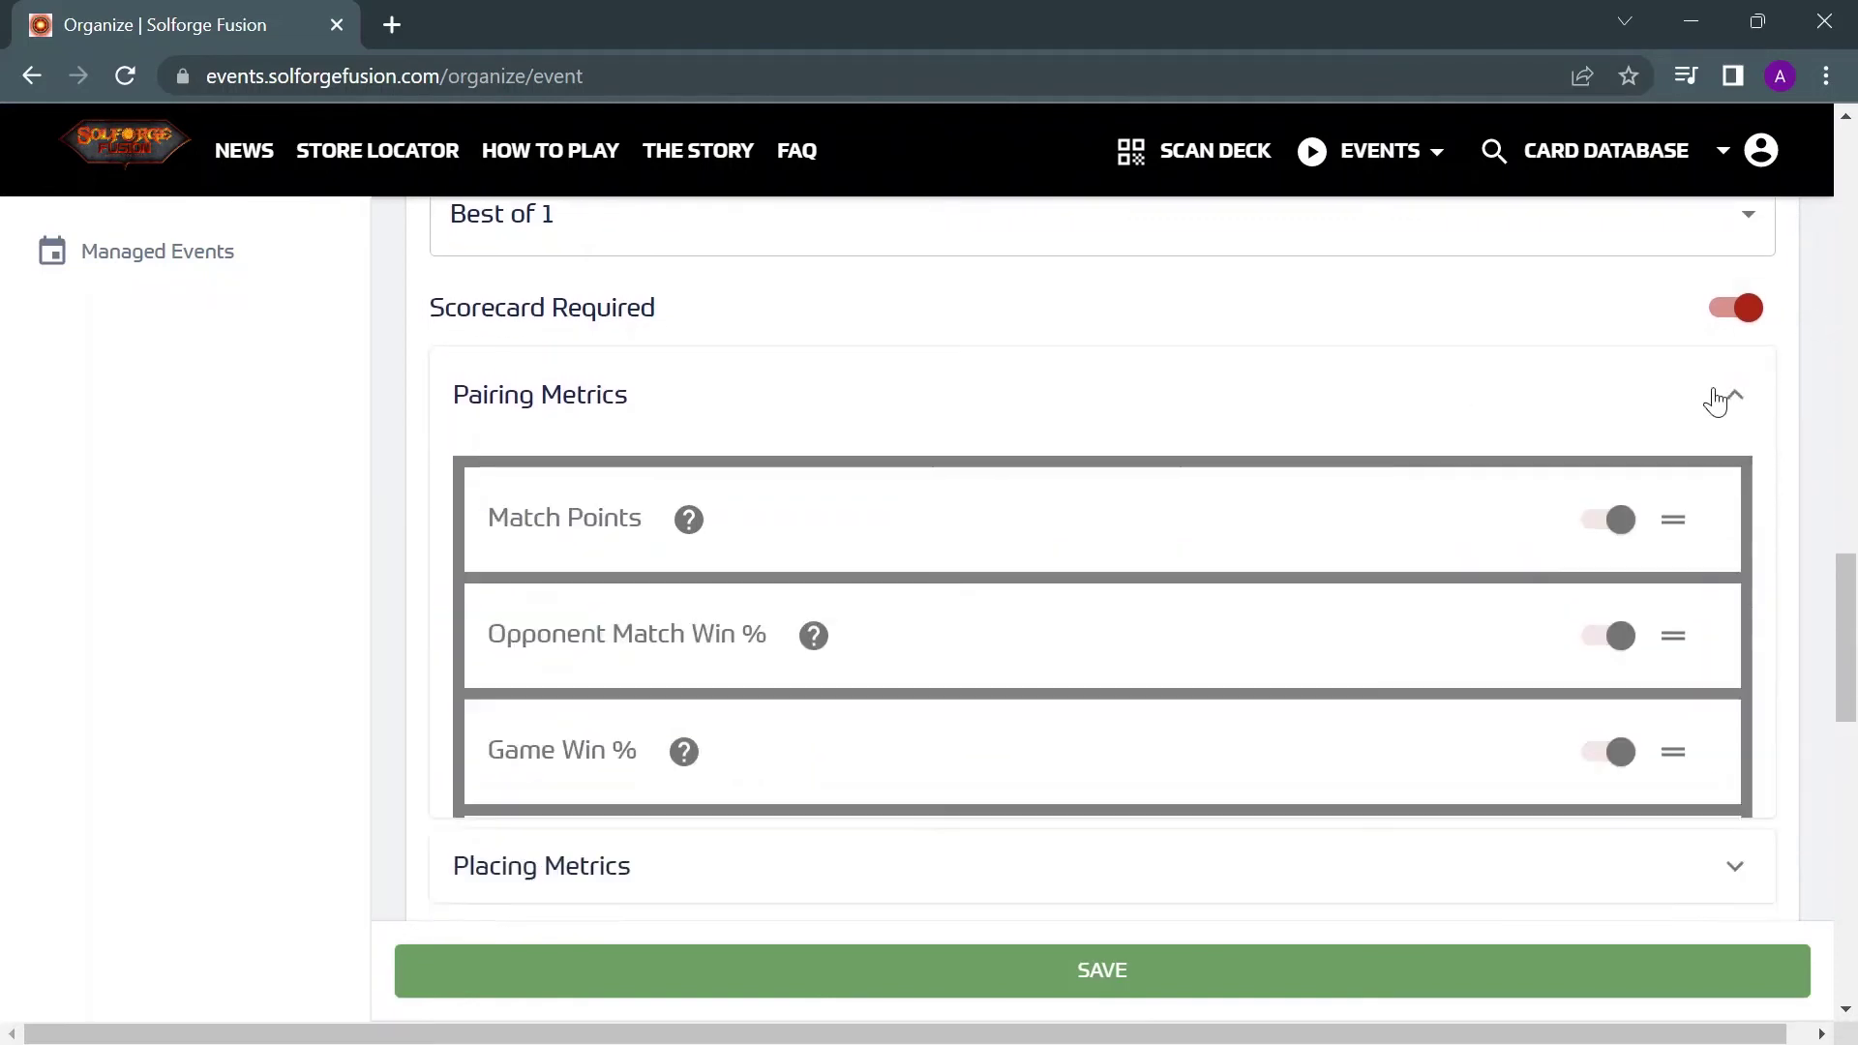
{"action": "scroll", "coordinate": [1339, 468], "scroll_direction": "down", "scroll_amount": 5}
{"action": "scroll", "coordinate": [1339, 494], "scroll_direction": "up", "scroll_amount": 5}
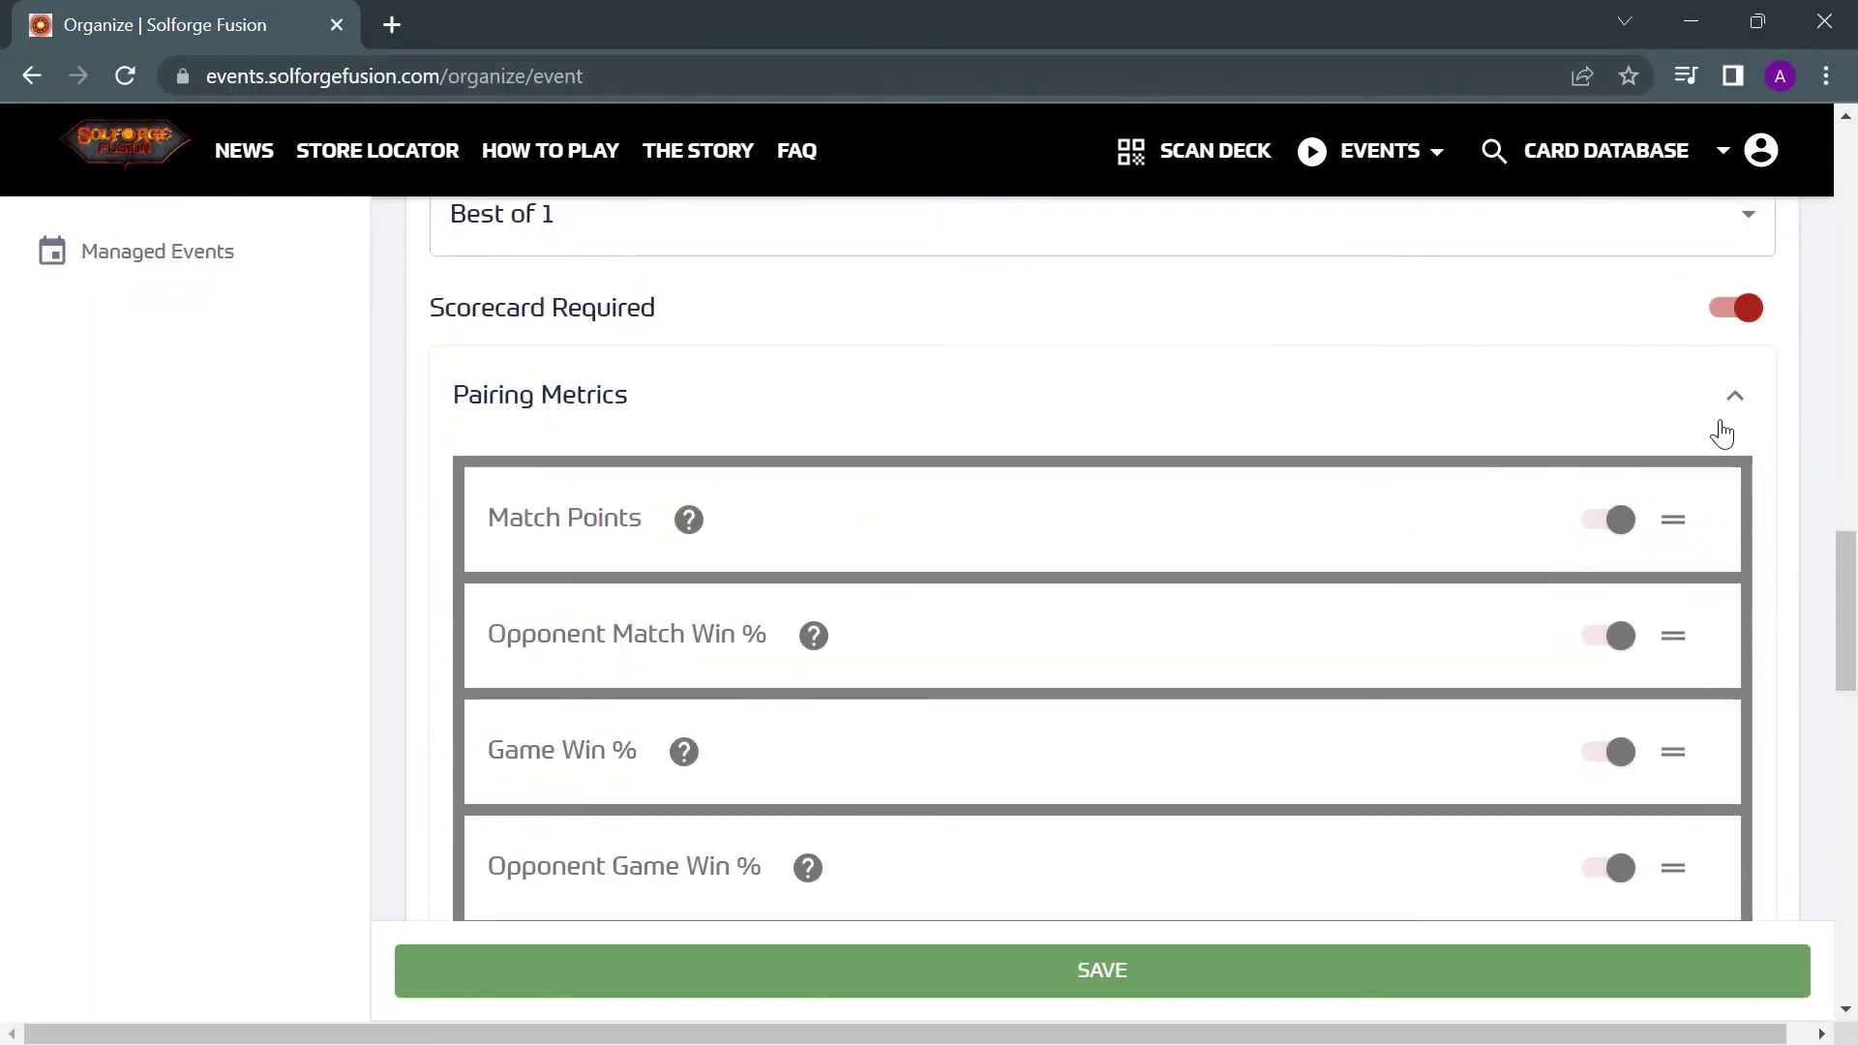
{"action": "left_click", "coordinate": [1734, 395]}
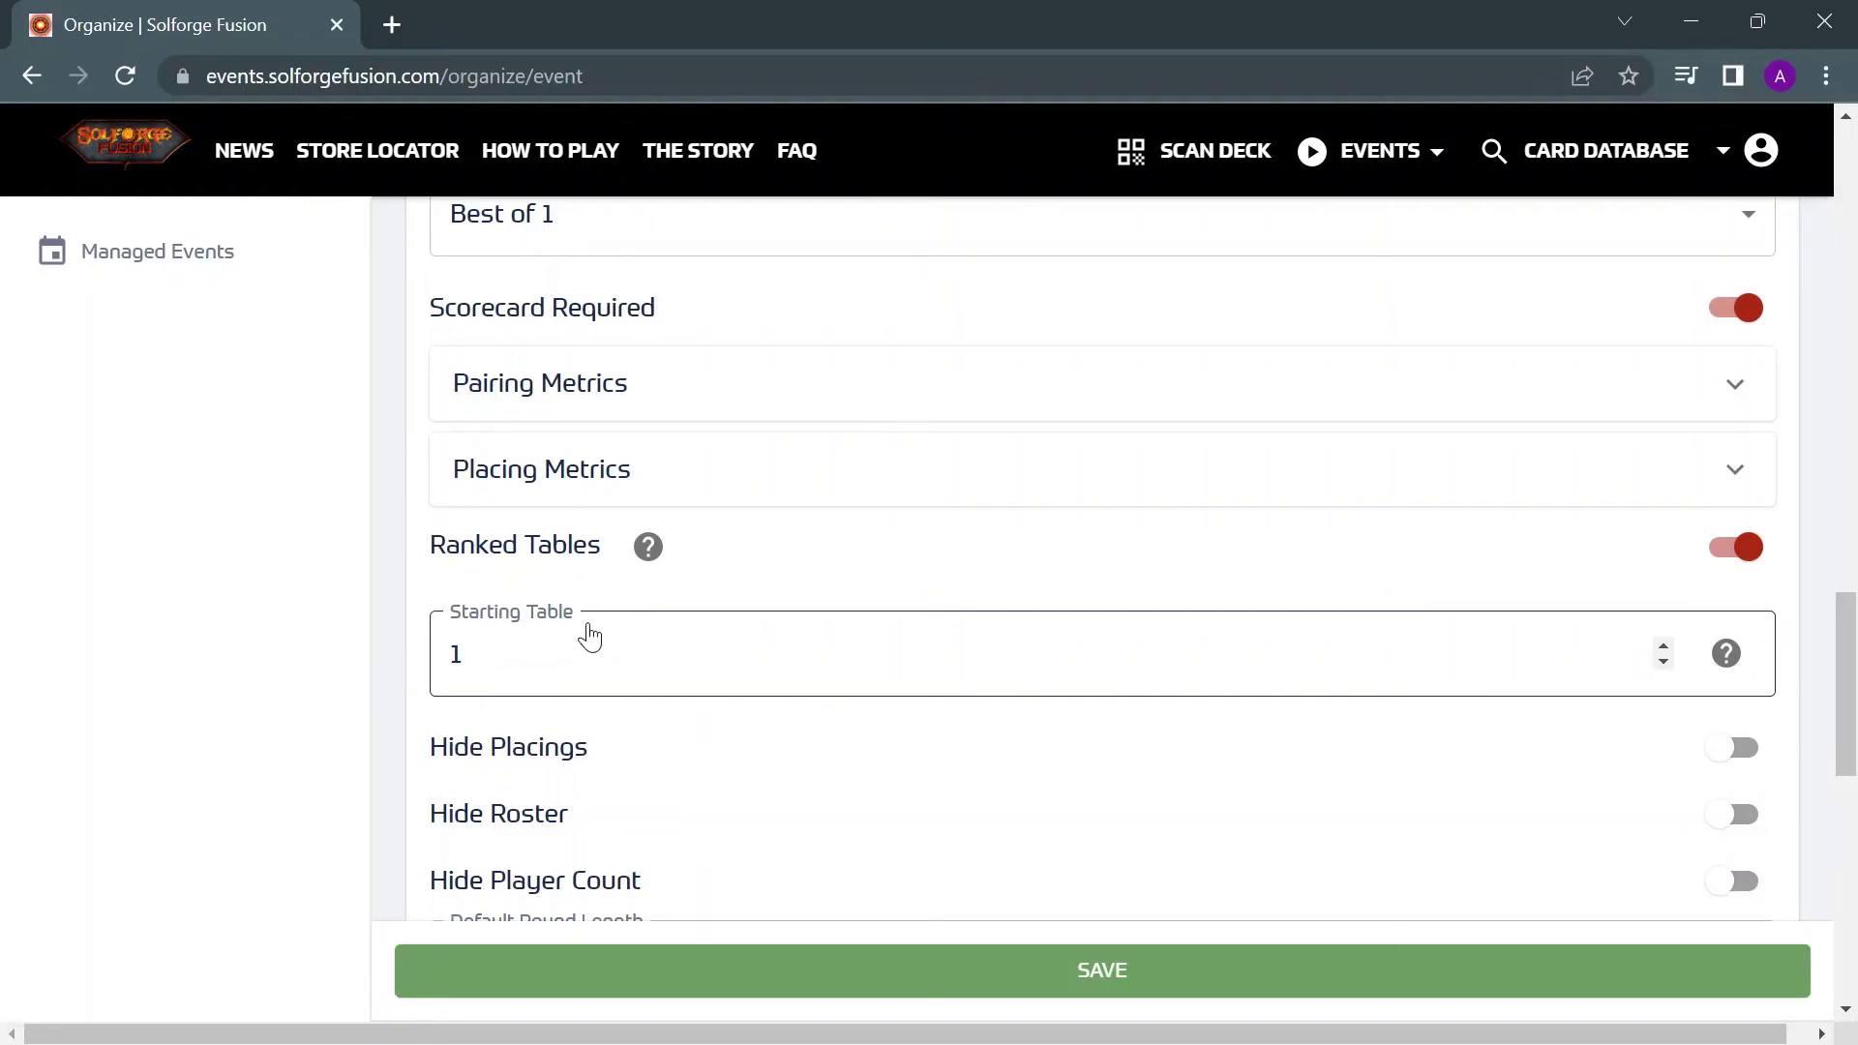
{"action": "left_click", "coordinate": [492, 641]}
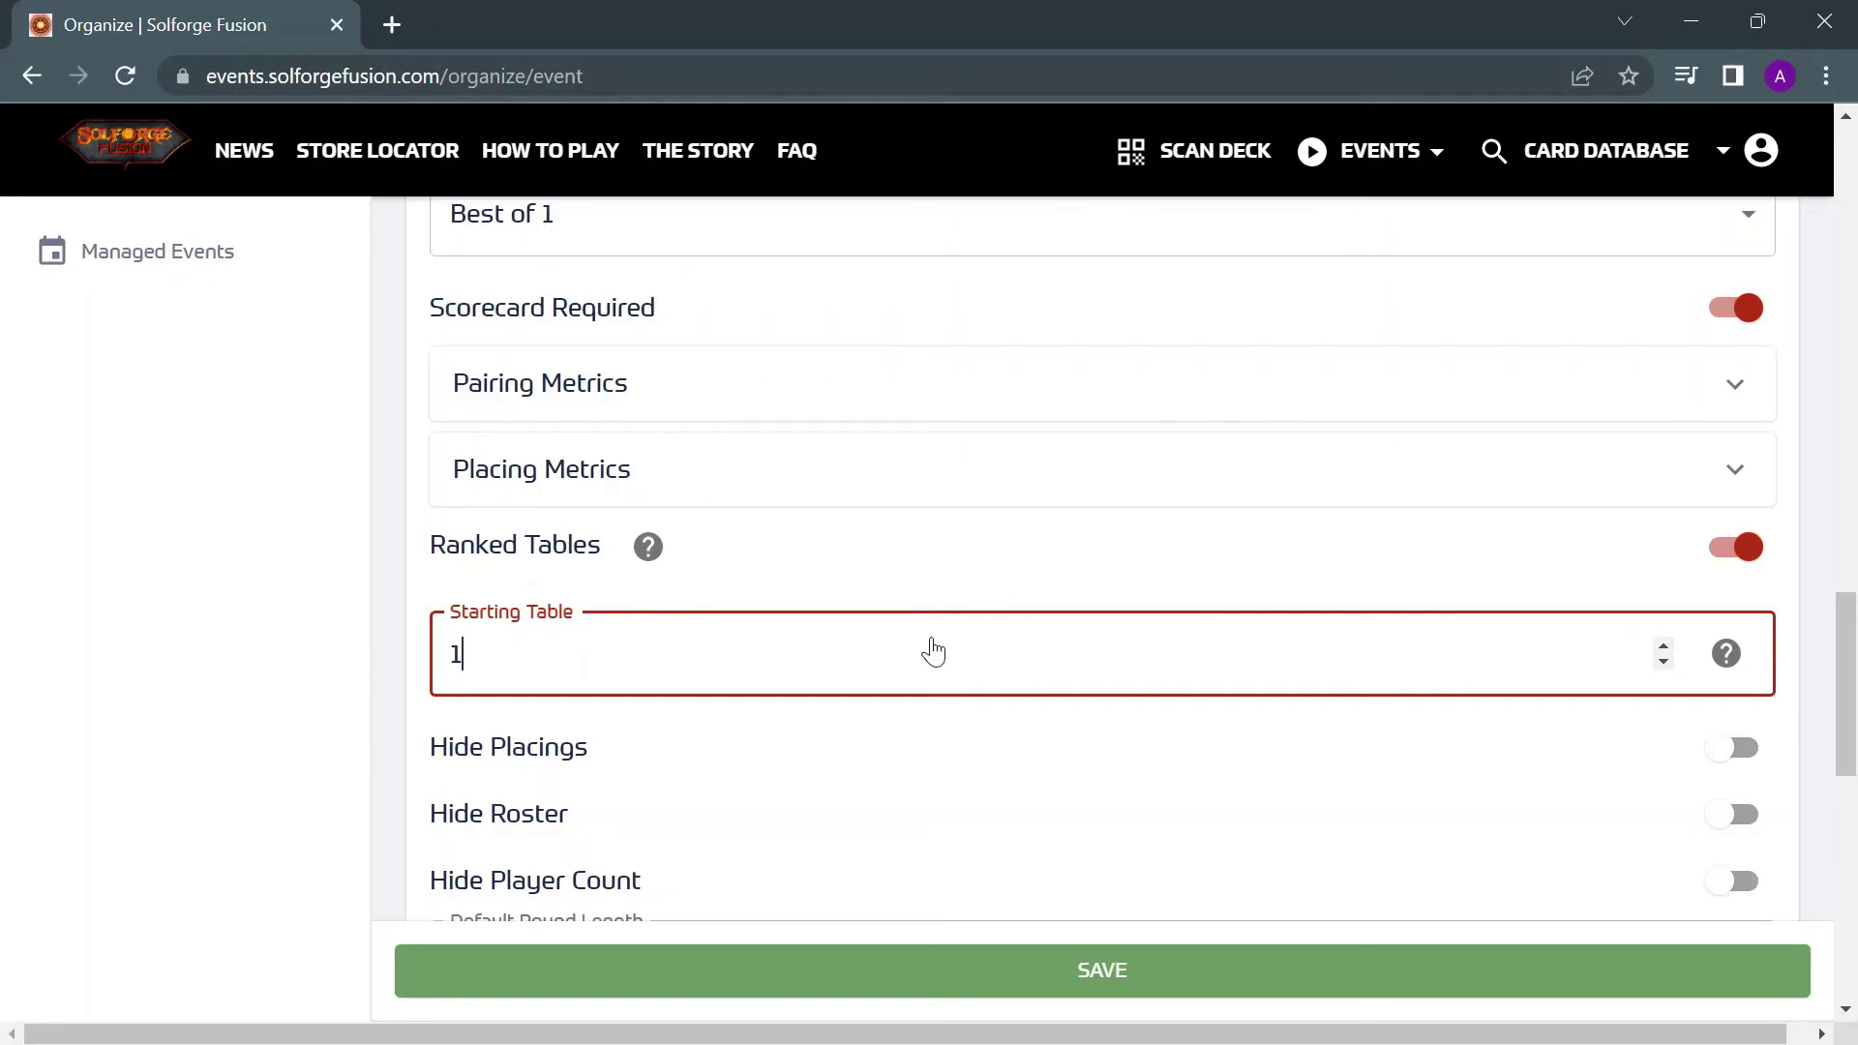
Step: Toggle Hide Placings and Hide Roster on and back off, keeping both visible
{"action": "scroll", "coordinate": [823, 581], "scroll_direction": "down", "scroll_amount": 2}
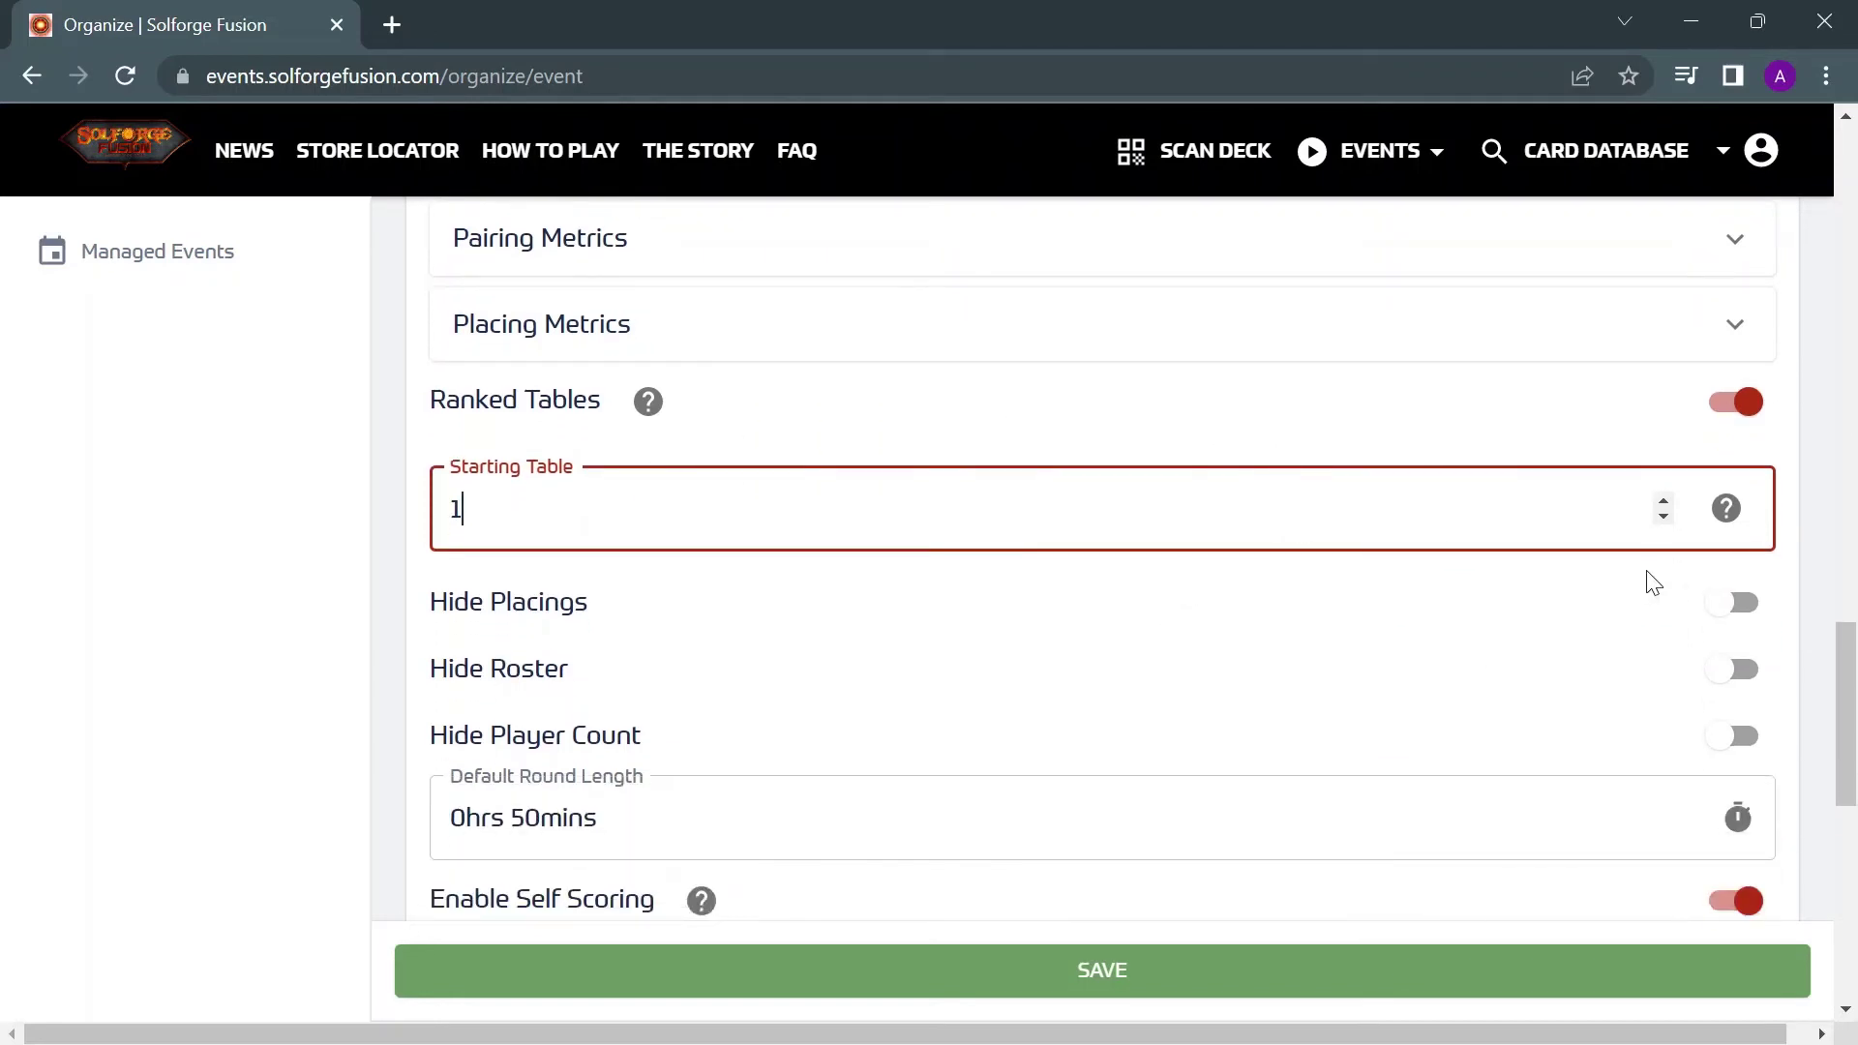
{"action": "left_click", "coordinate": [1732, 615]}
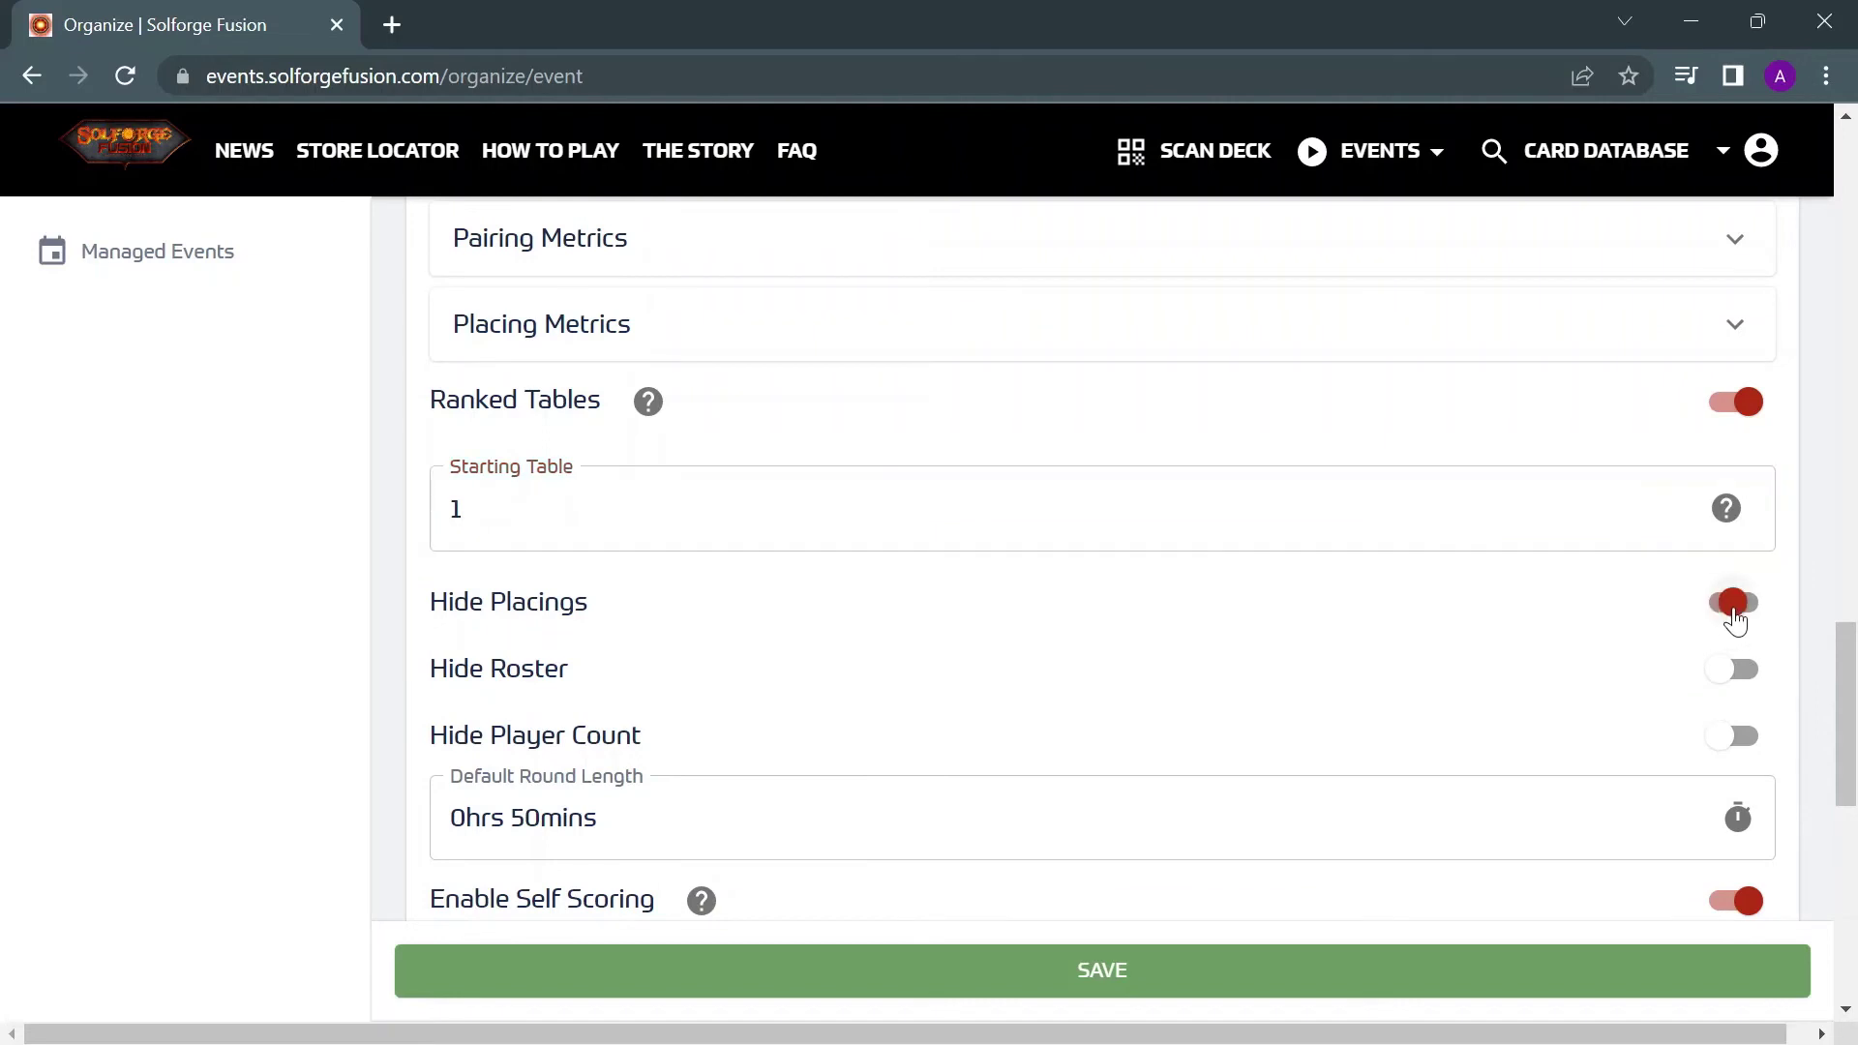
{"action": "left_click", "coordinate": [1732, 616]}
{"action": "left_click", "coordinate": [1741, 666]}
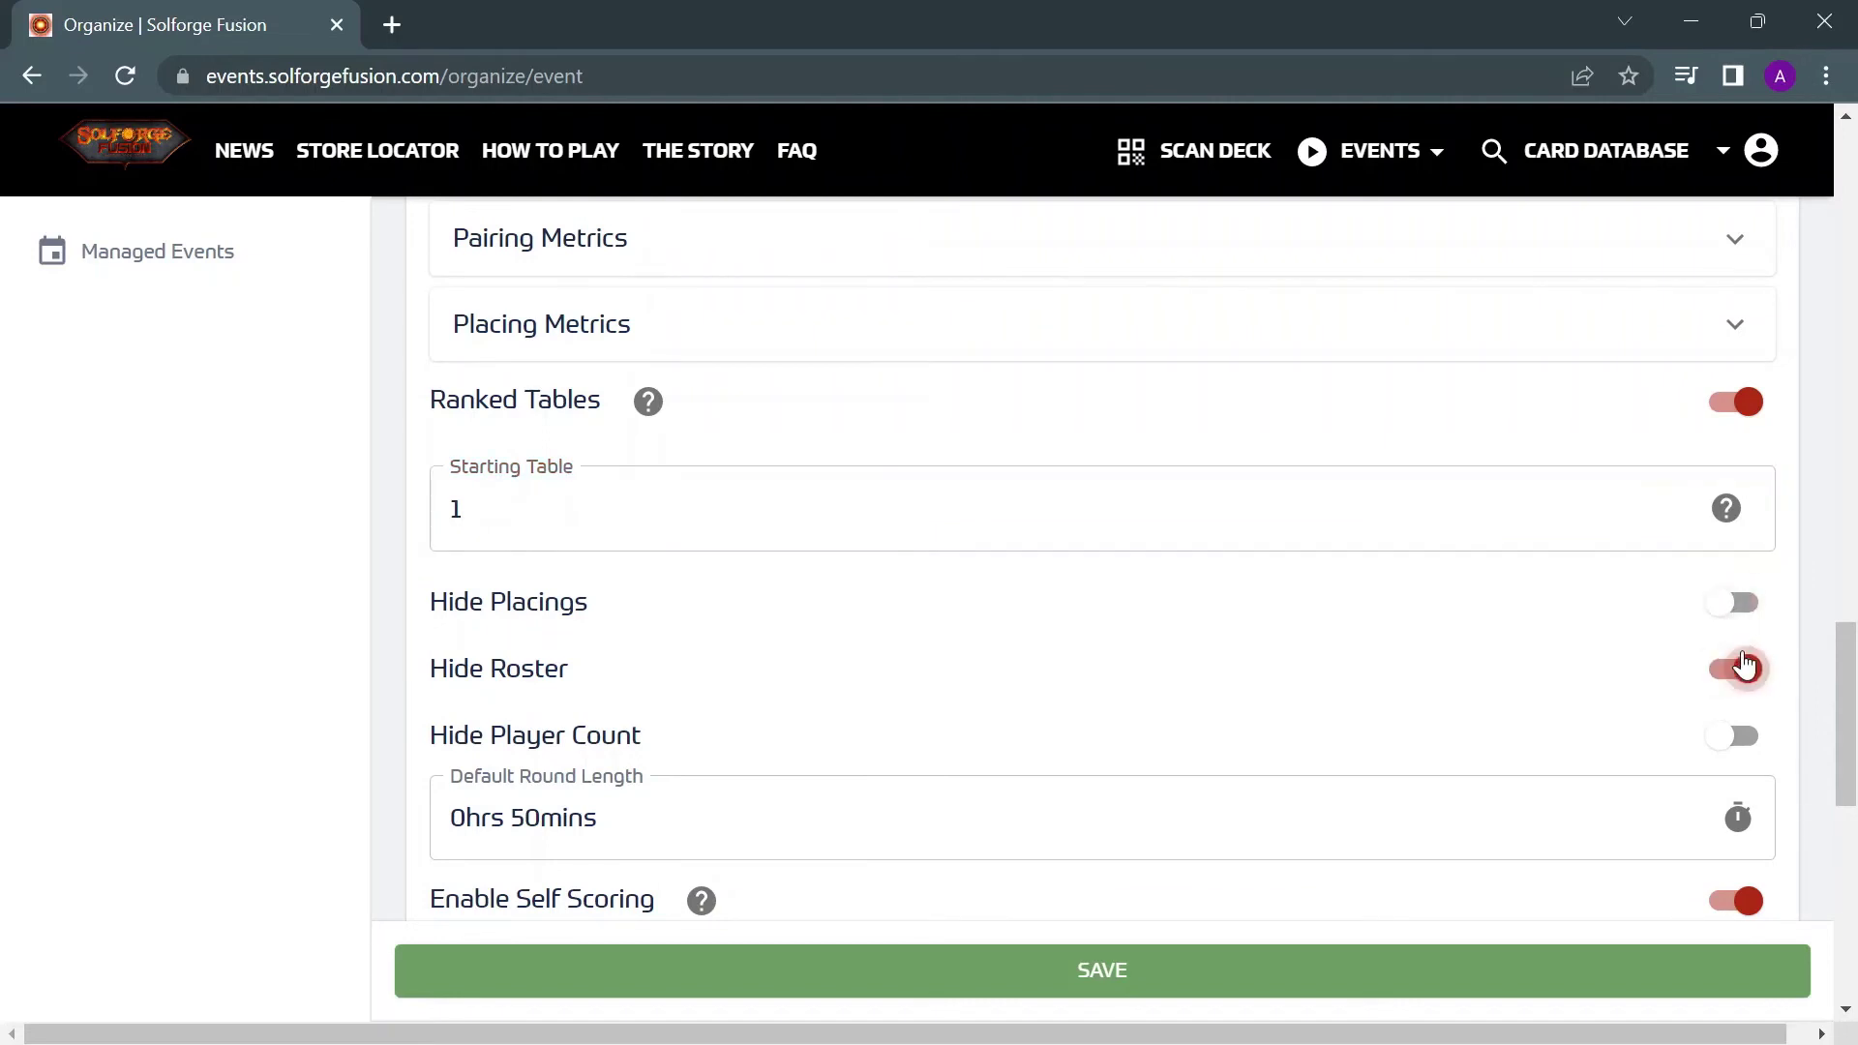
{"action": "left_click", "coordinate": [1742, 666]}
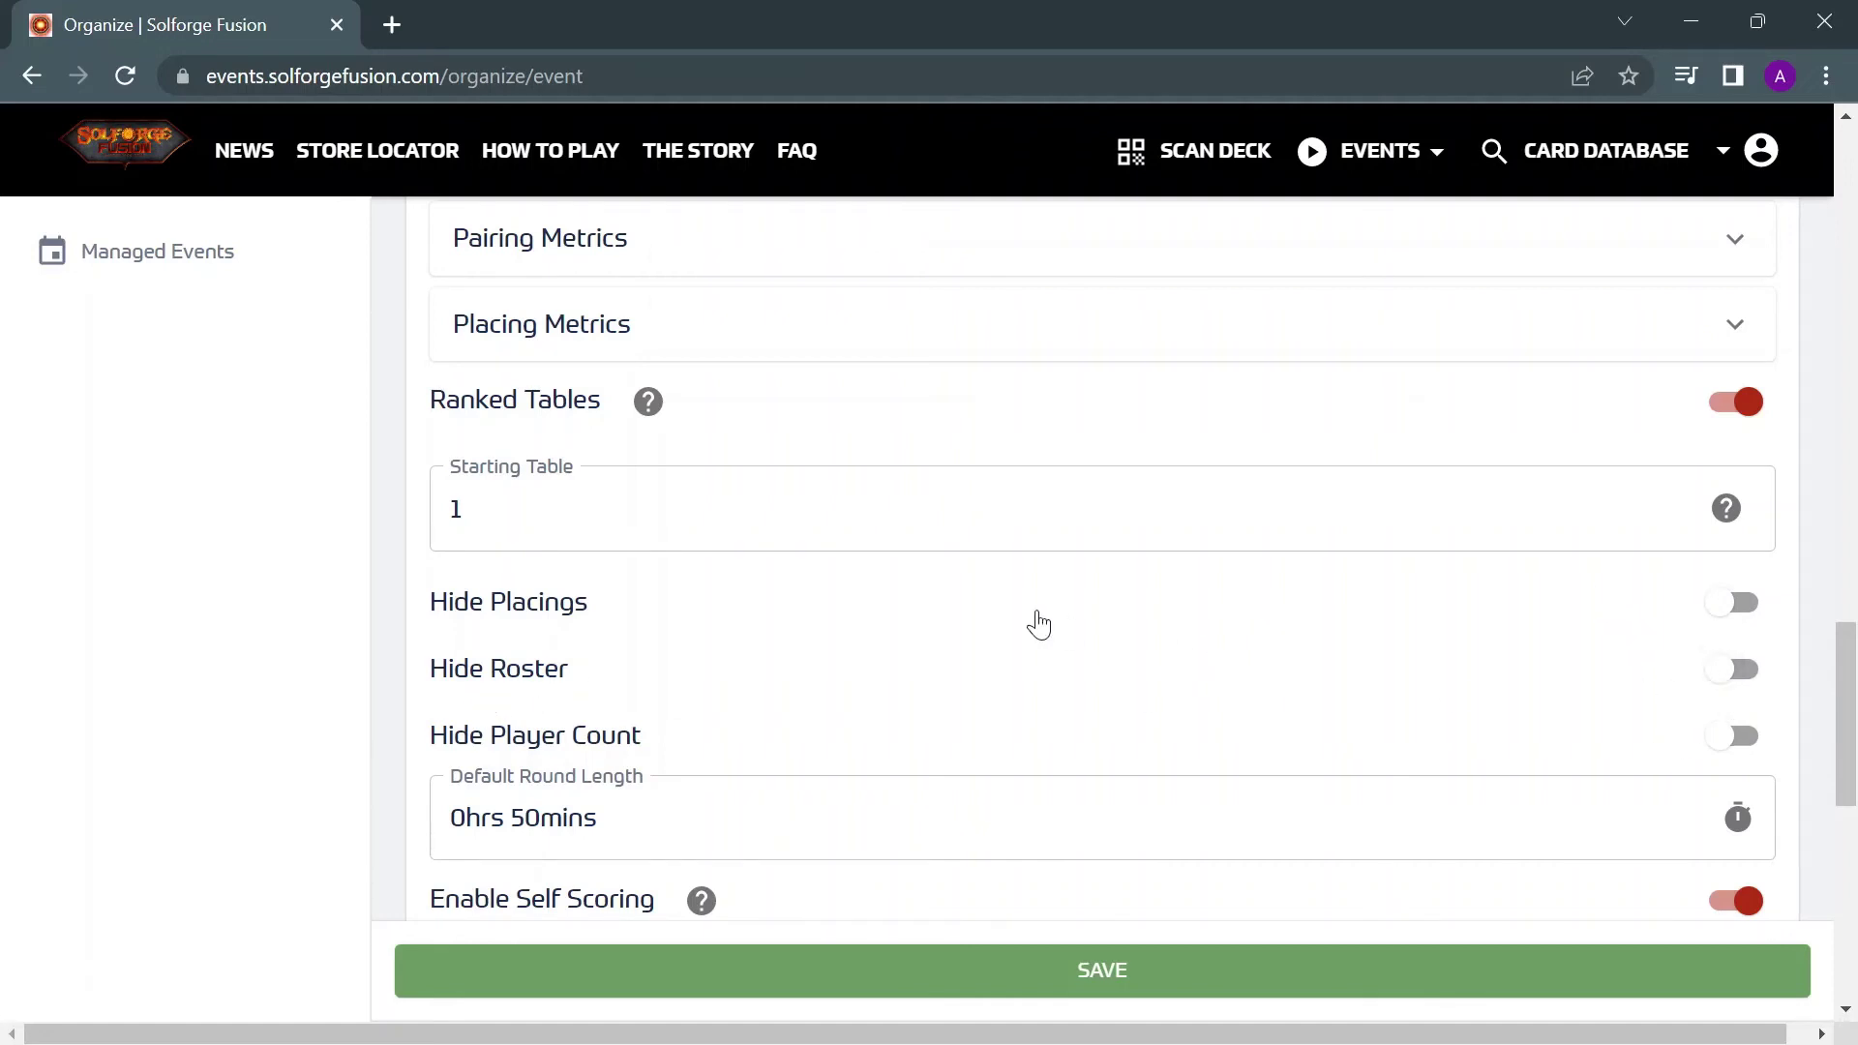
Step: Switch on Disable Fused Deck Editing, then select the External URL field
{"action": "scroll", "coordinate": [1009, 556], "scroll_direction": "down", "scroll_amount": 2}
{"action": "scroll", "coordinate": [706, 610], "scroll_direction": "down", "scroll_amount": 2}
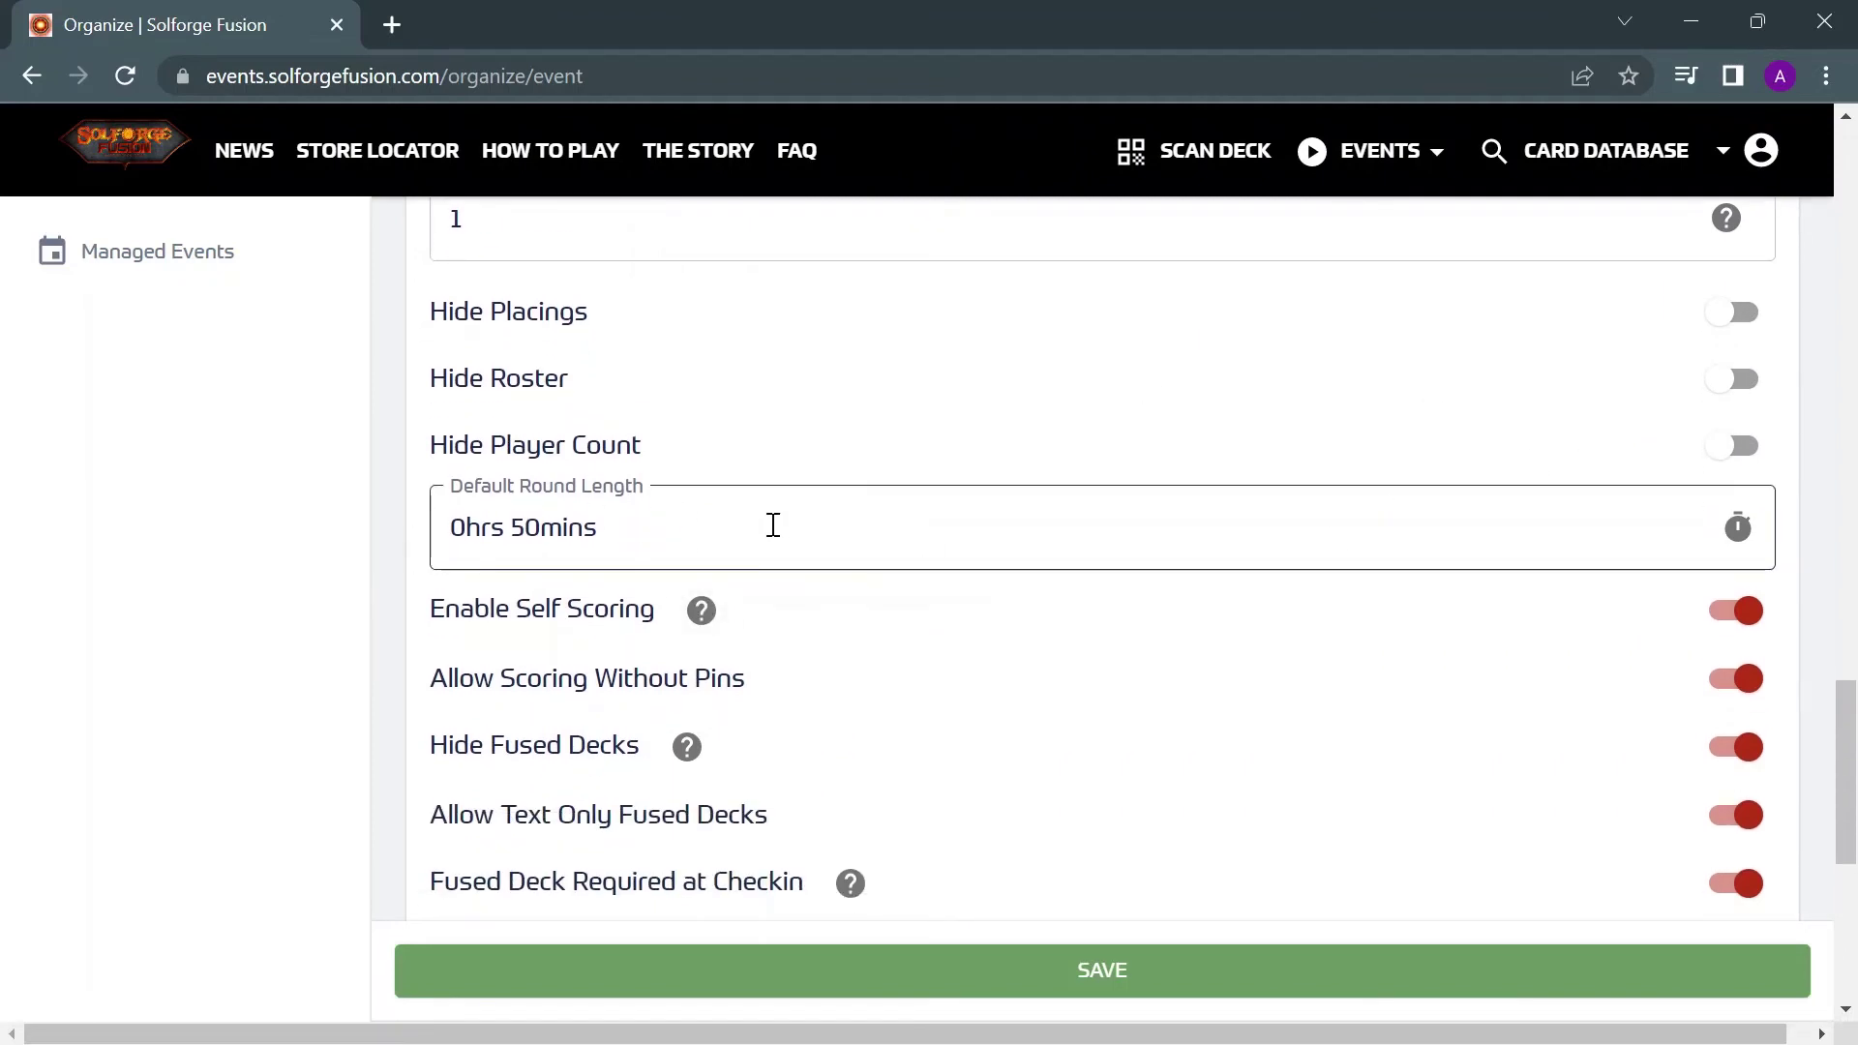
{"action": "scroll", "coordinate": [1078, 407], "scroll_direction": "down", "scroll_amount": 2}
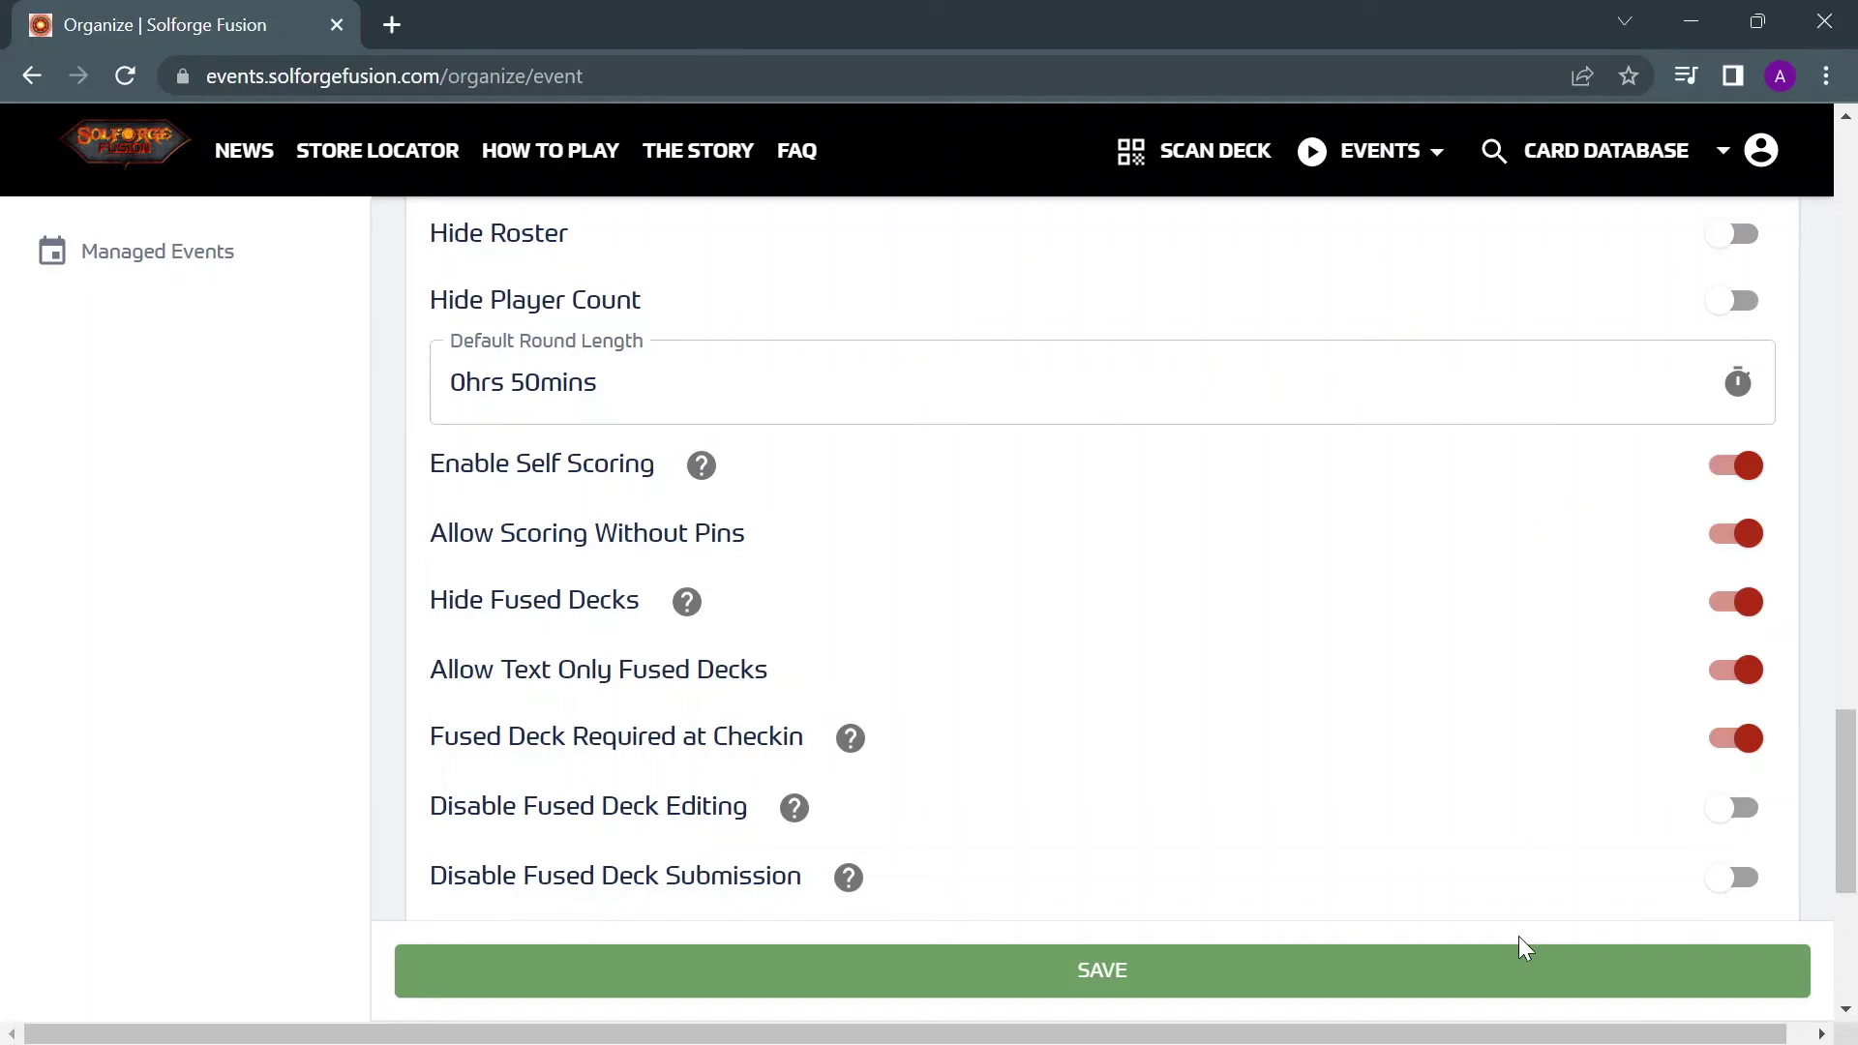
{"action": "scroll", "coordinate": [1281, 702], "scroll_direction": "down", "scroll_amount": 1}
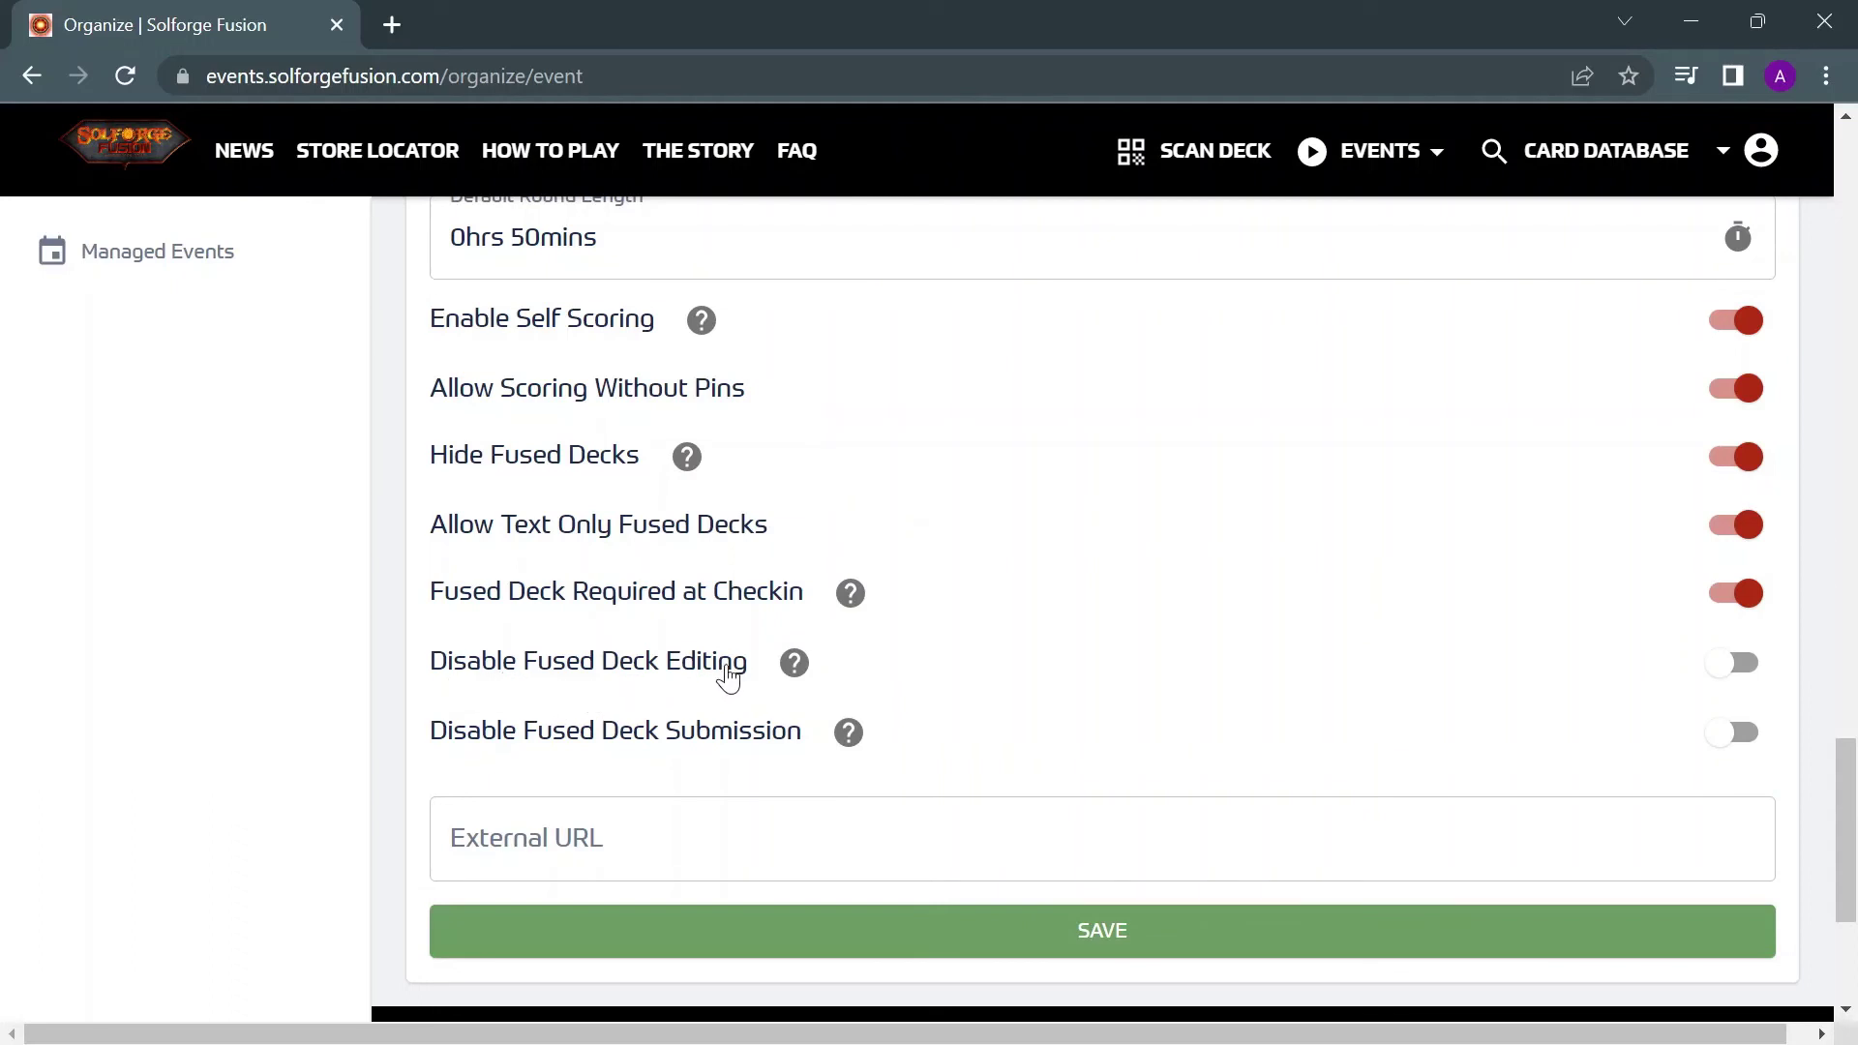
{"action": "left_click", "coordinate": [1729, 664]}
{"action": "scroll", "coordinate": [850, 690], "scroll_direction": "down", "scroll_amount": 1}
{"action": "left_click", "coordinate": [850, 690]}
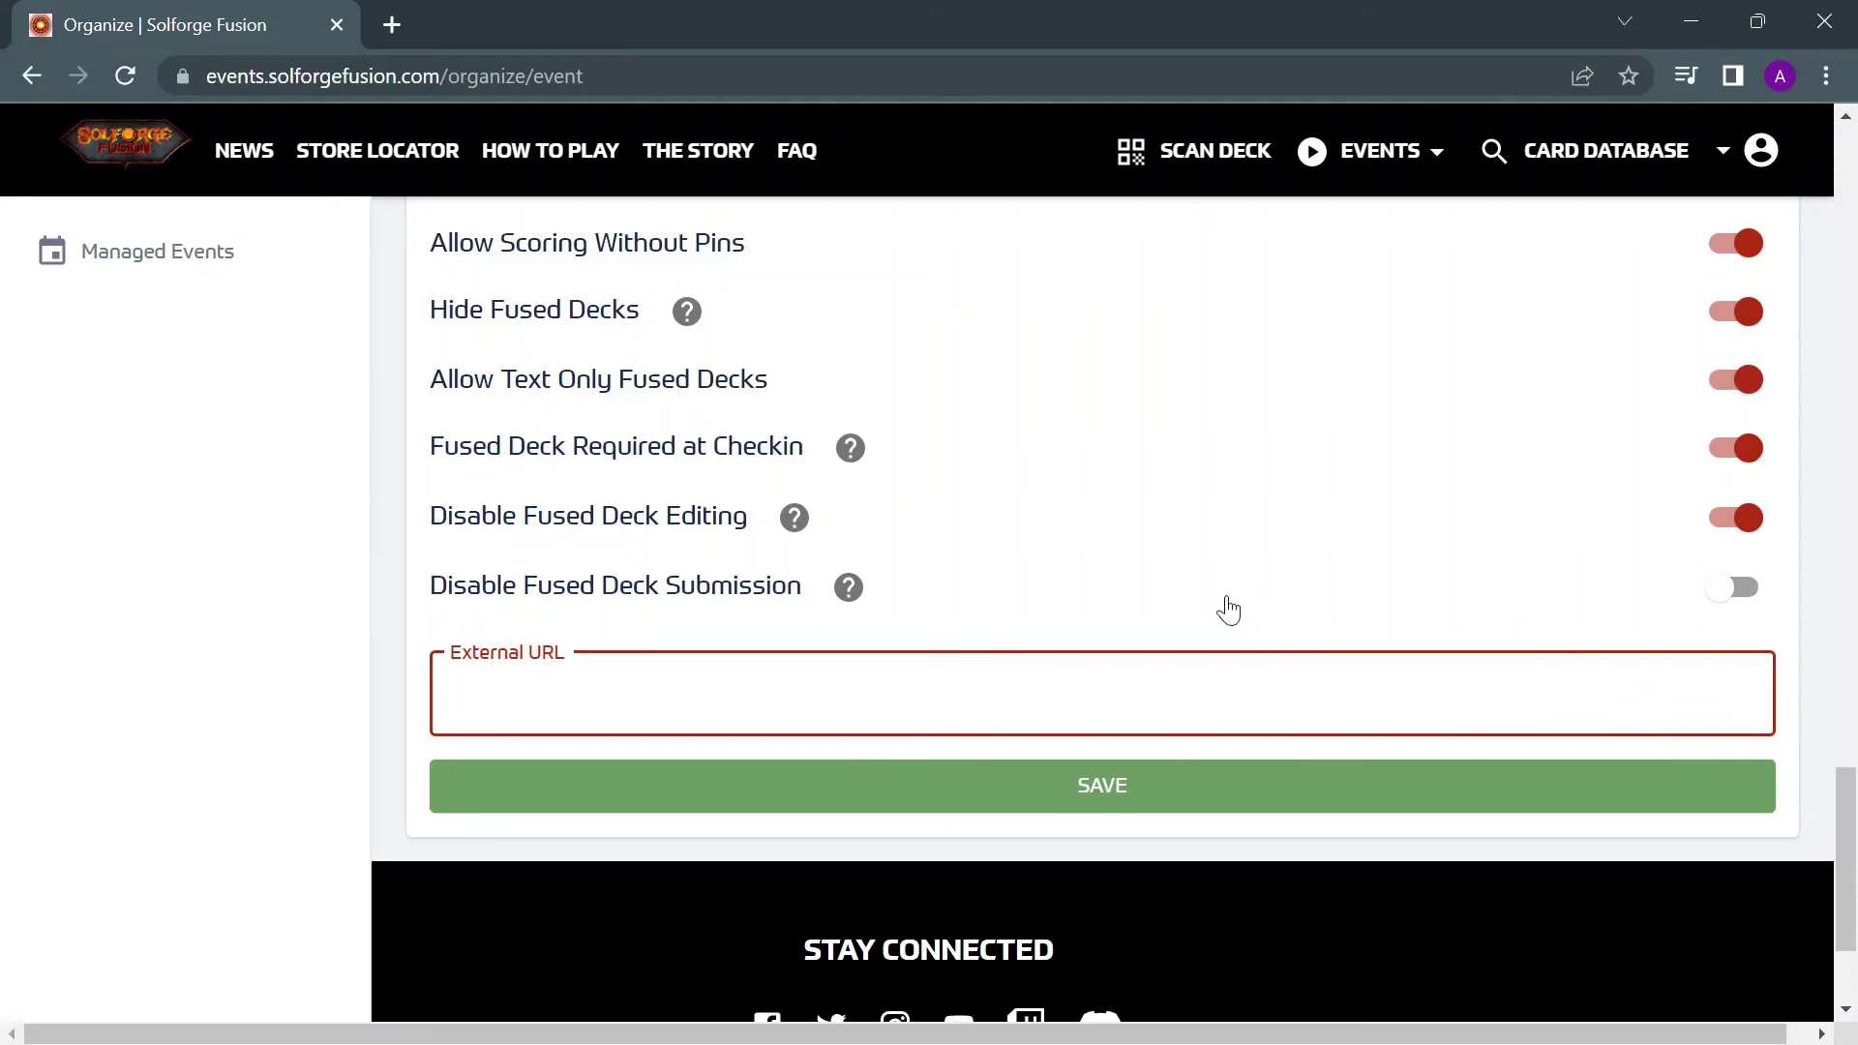
{"action": "scroll", "coordinate": [1224, 590], "scroll_direction": "up", "scroll_amount": 10}
{"action": "scroll", "coordinate": [1207, 506], "scroll_direction": "down", "scroll_amount": 10}
{"action": "scroll", "coordinate": [1050, 597], "scroll_direction": "down", "scroll_amount": 2}
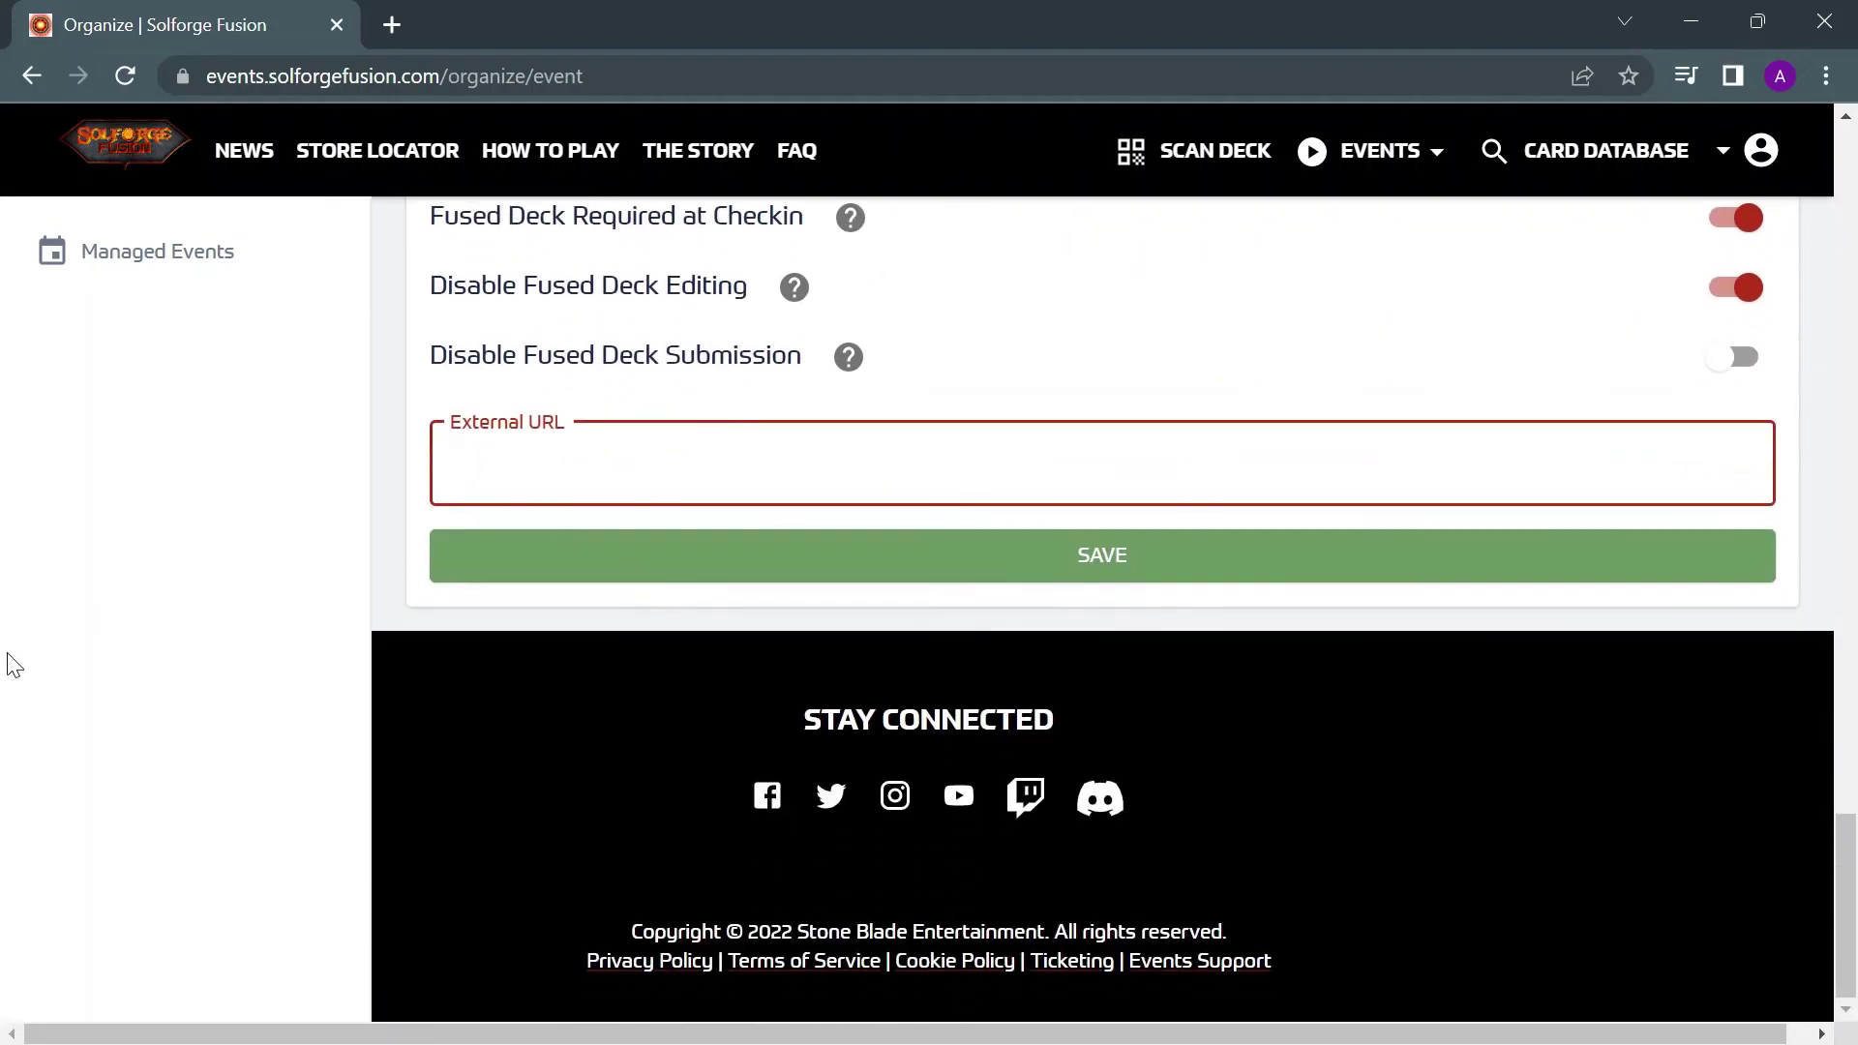
{"action": "scroll", "coordinate": [1513, 523], "scroll_direction": "up", "scroll_amount": 12}
{"action": "scroll", "coordinate": [1346, 356], "scroll_direction": "down", "scroll_amount": 15}
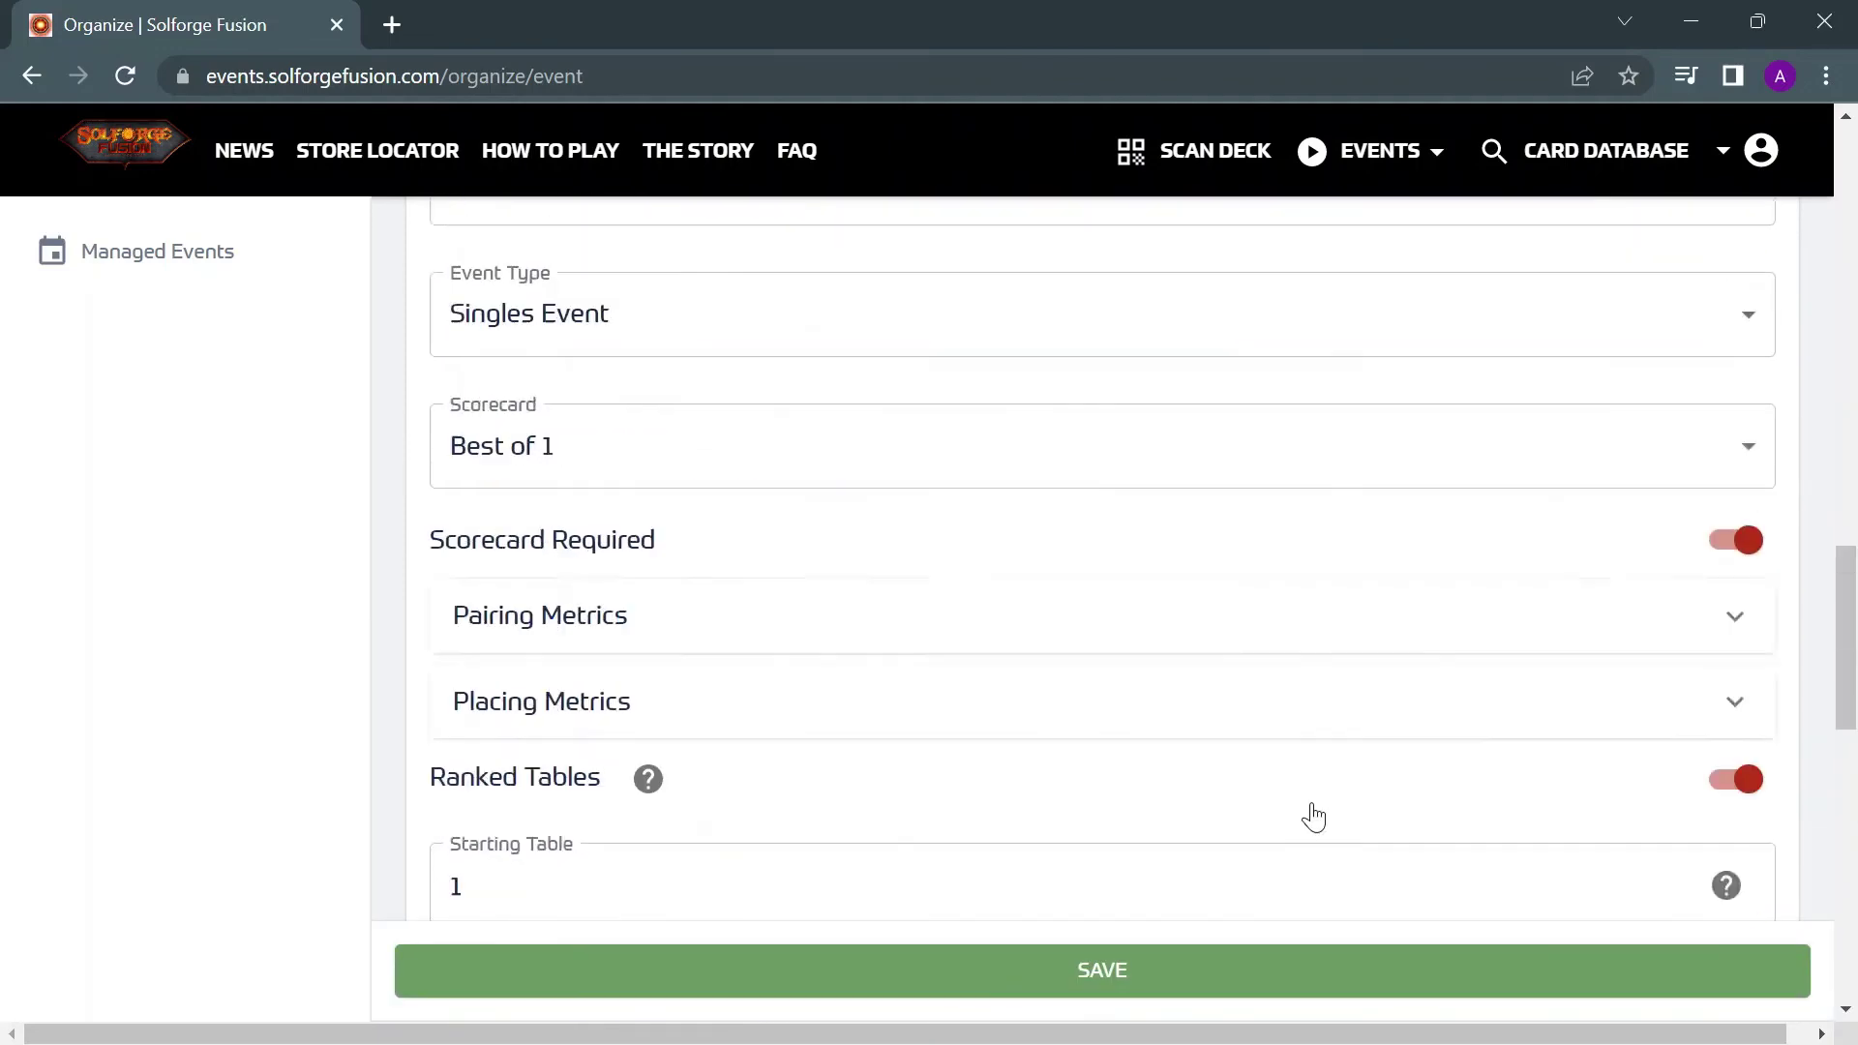
Step: Save the SolForge Fusion Launch event, copy its share link, then view the player roster
{"action": "left_click", "coordinate": [1186, 968]}
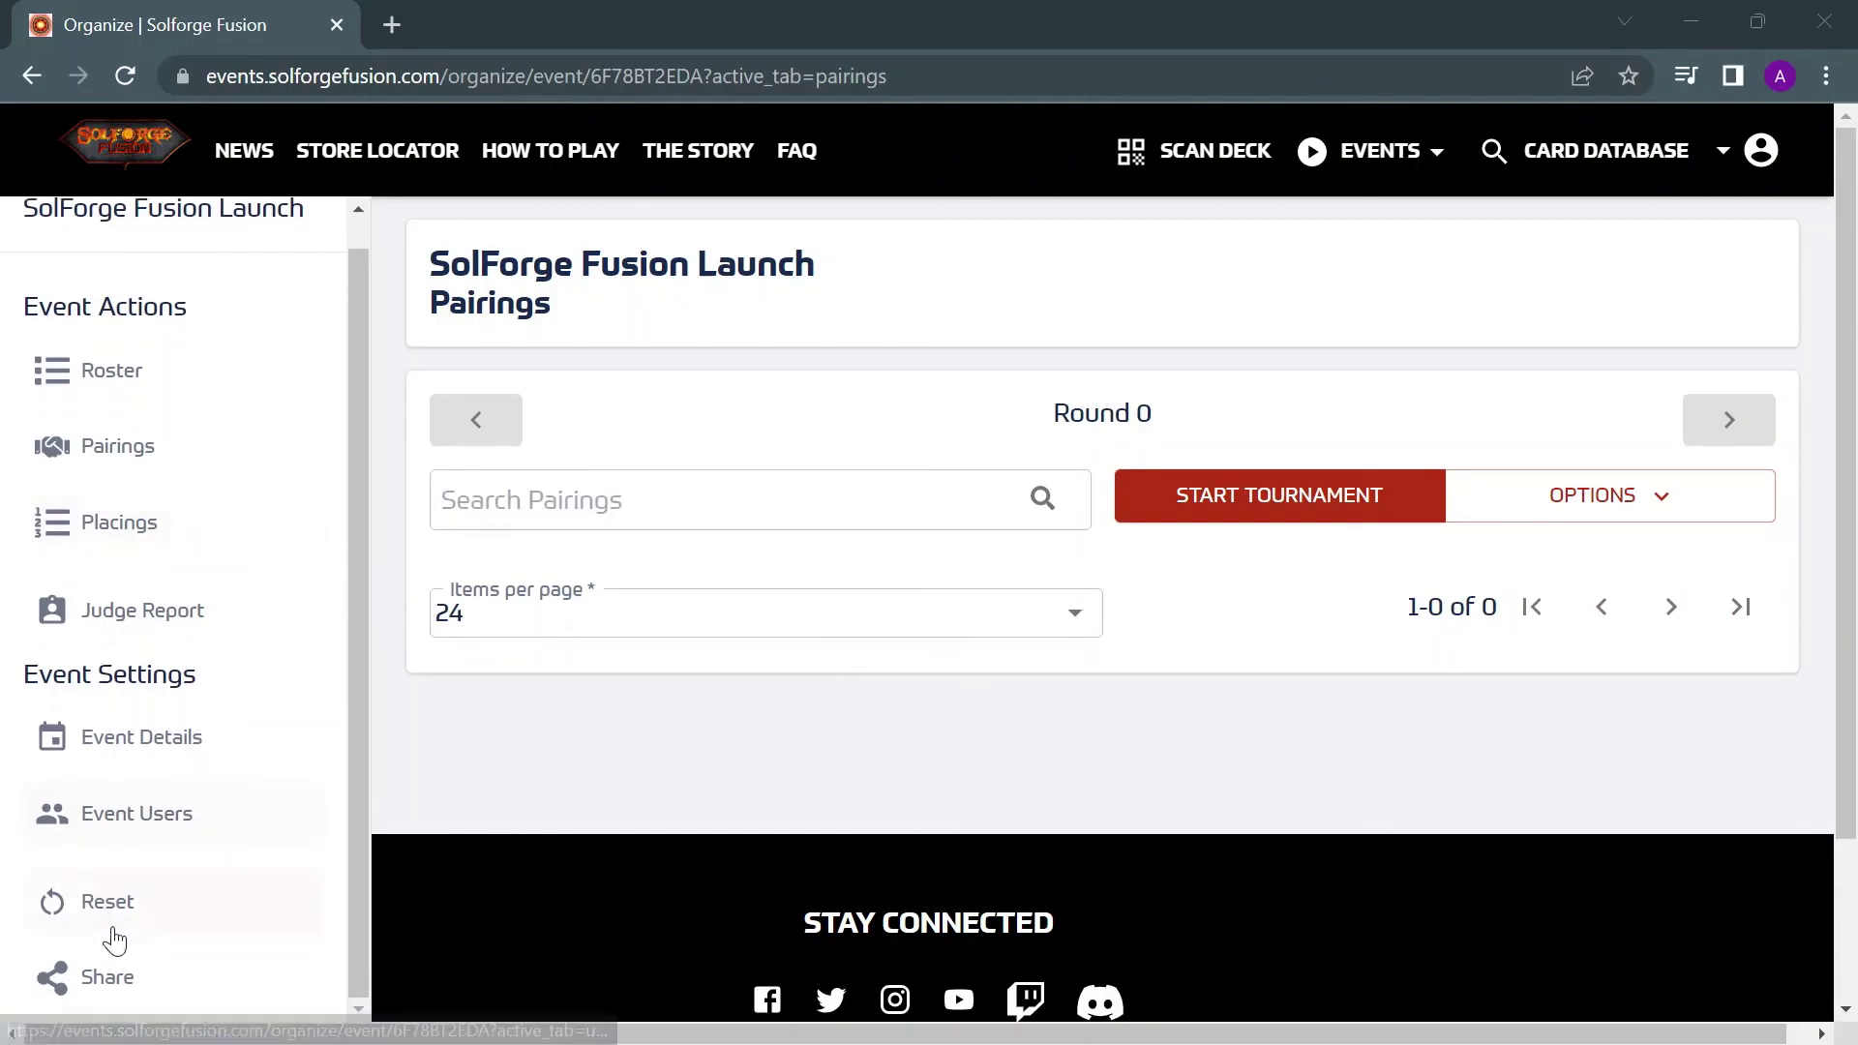
{"action": "left_click", "coordinate": [140, 1002]}
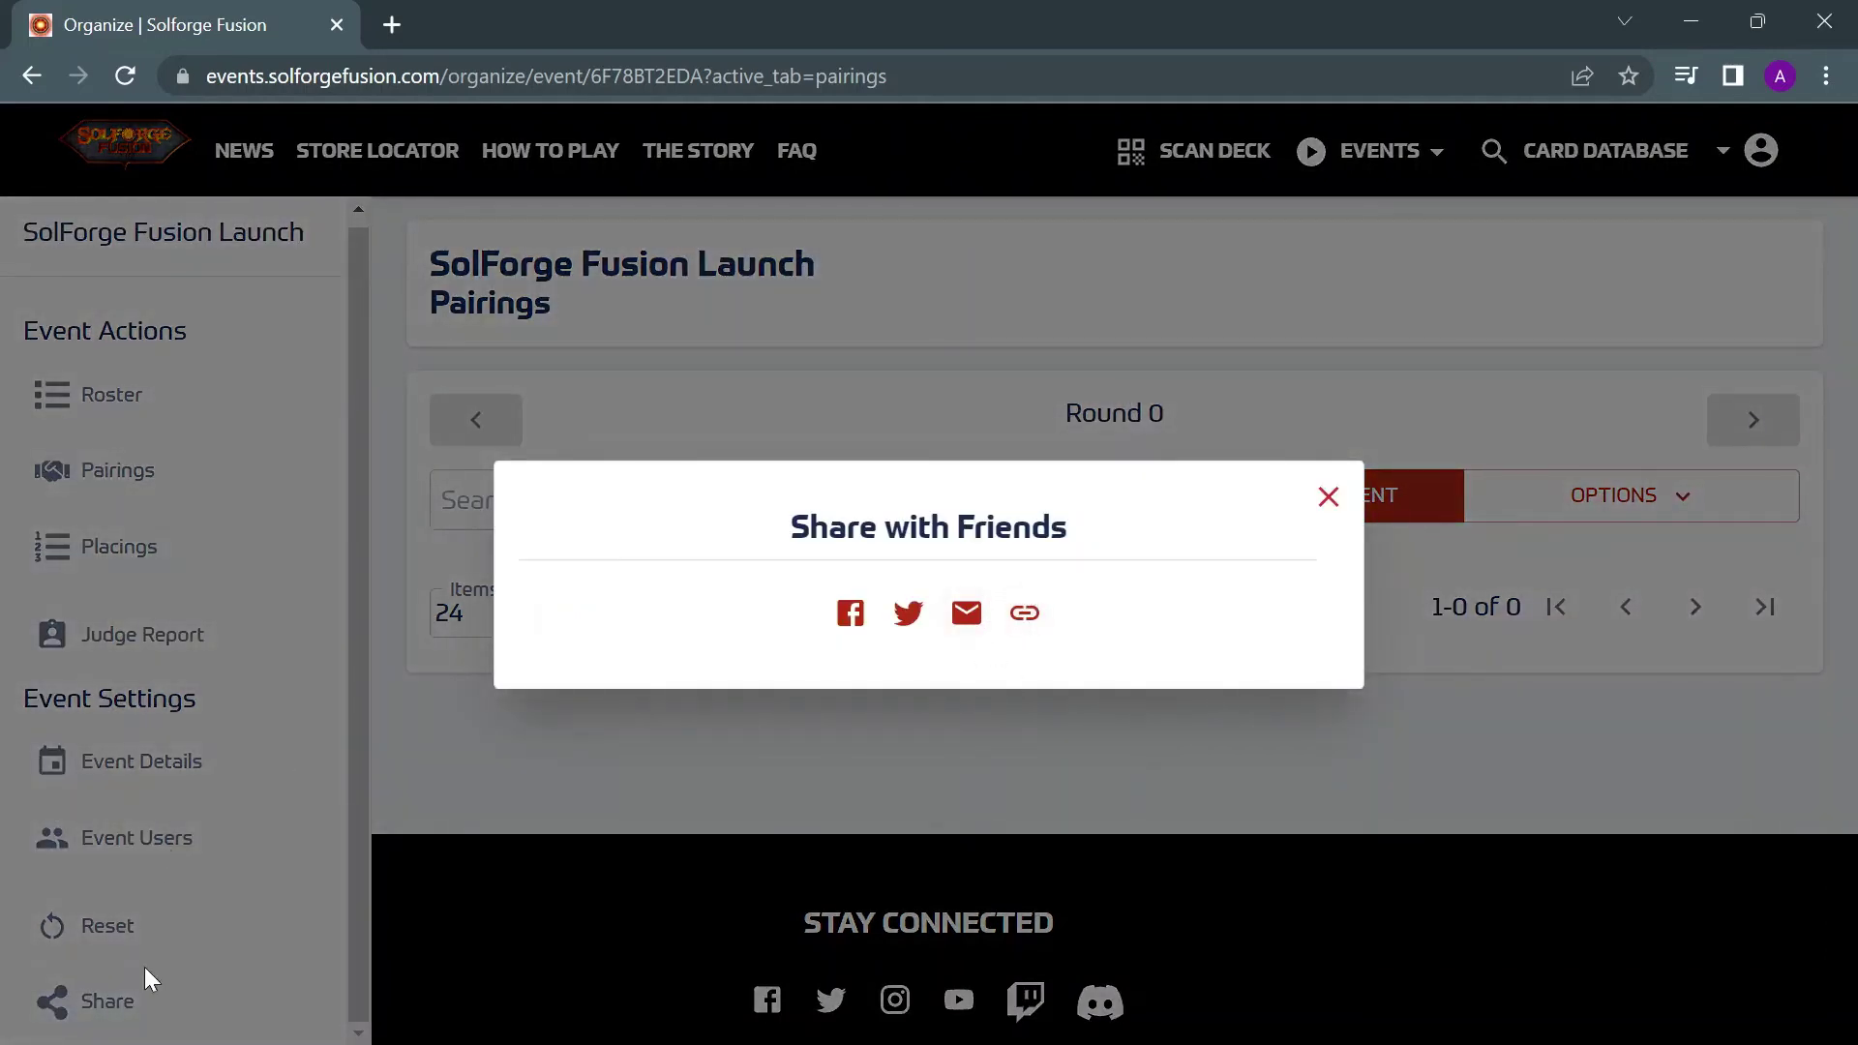
{"action": "left_click", "coordinate": [1024, 617]}
{"action": "left_click", "coordinate": [1024, 613]}
{"action": "left_click", "coordinate": [1328, 499]}
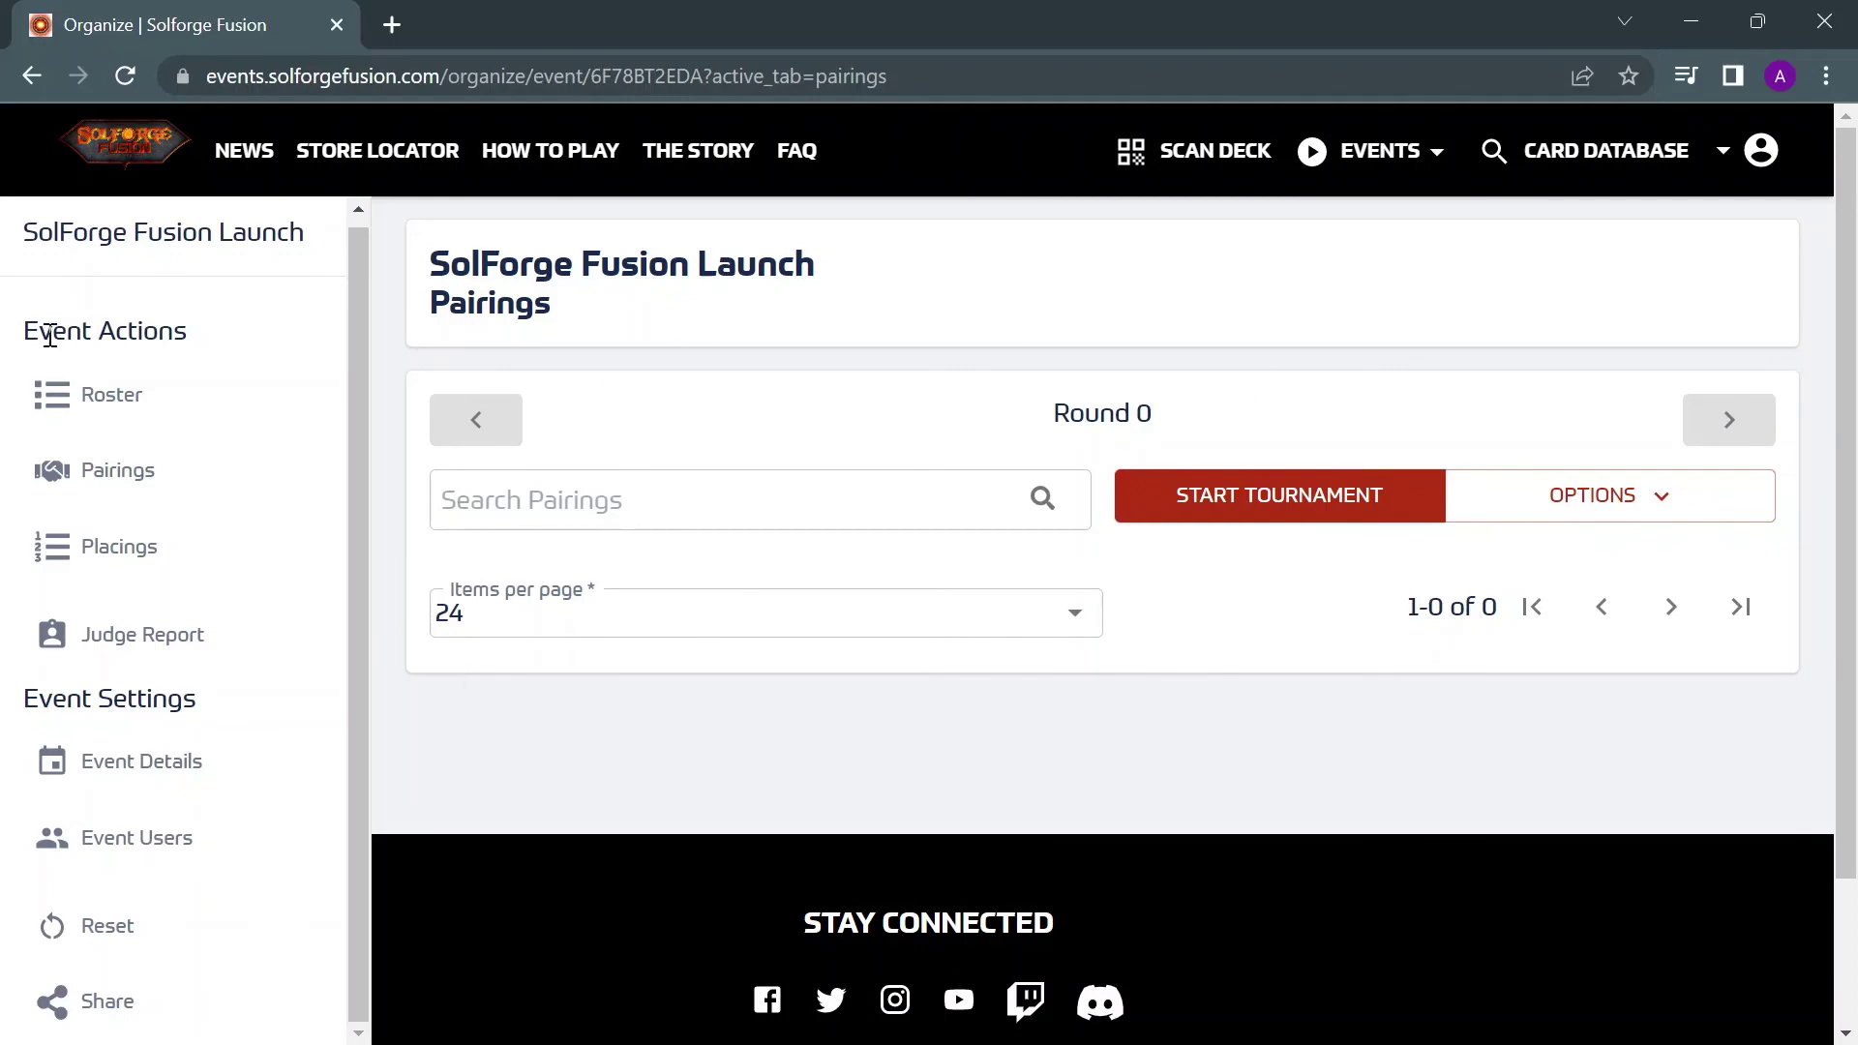
{"action": "left_click", "coordinate": [113, 405]}
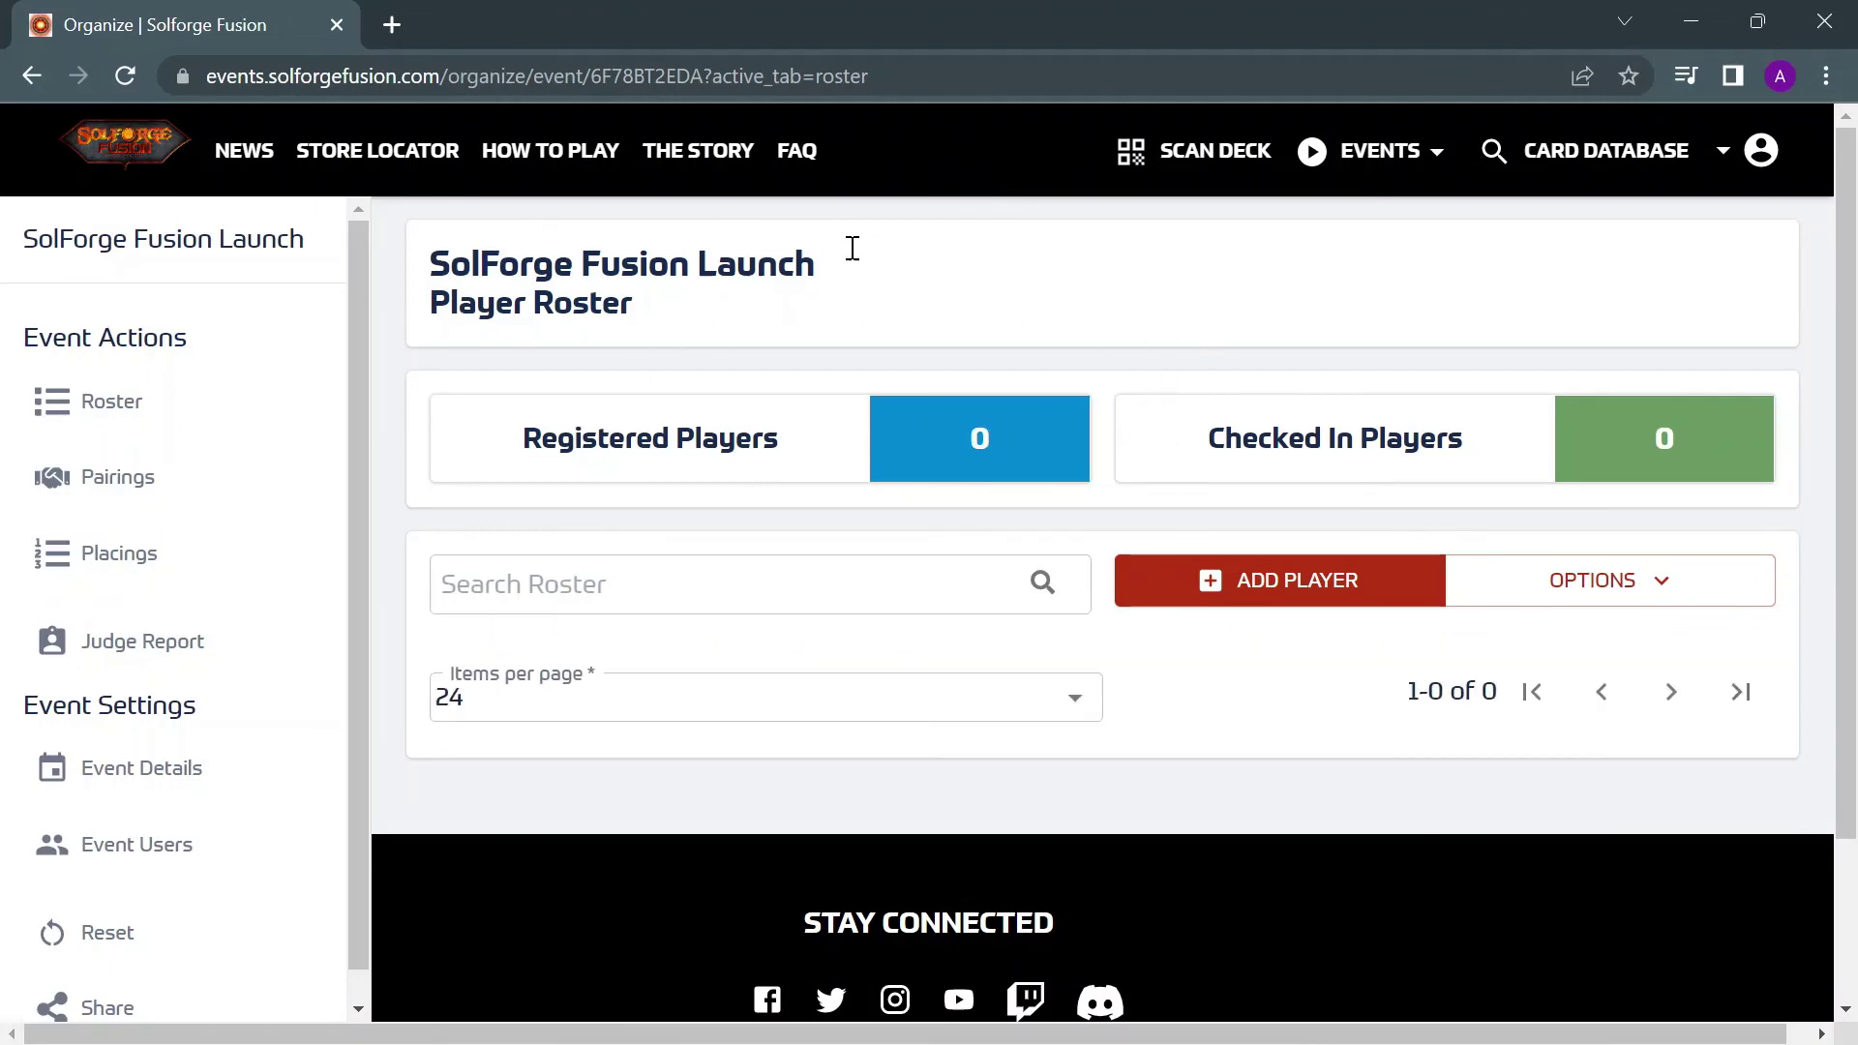
Step: Open the empty Player Details form for a new roster player, then close it without adding
{"action": "left_click", "coordinate": [1290, 580]}
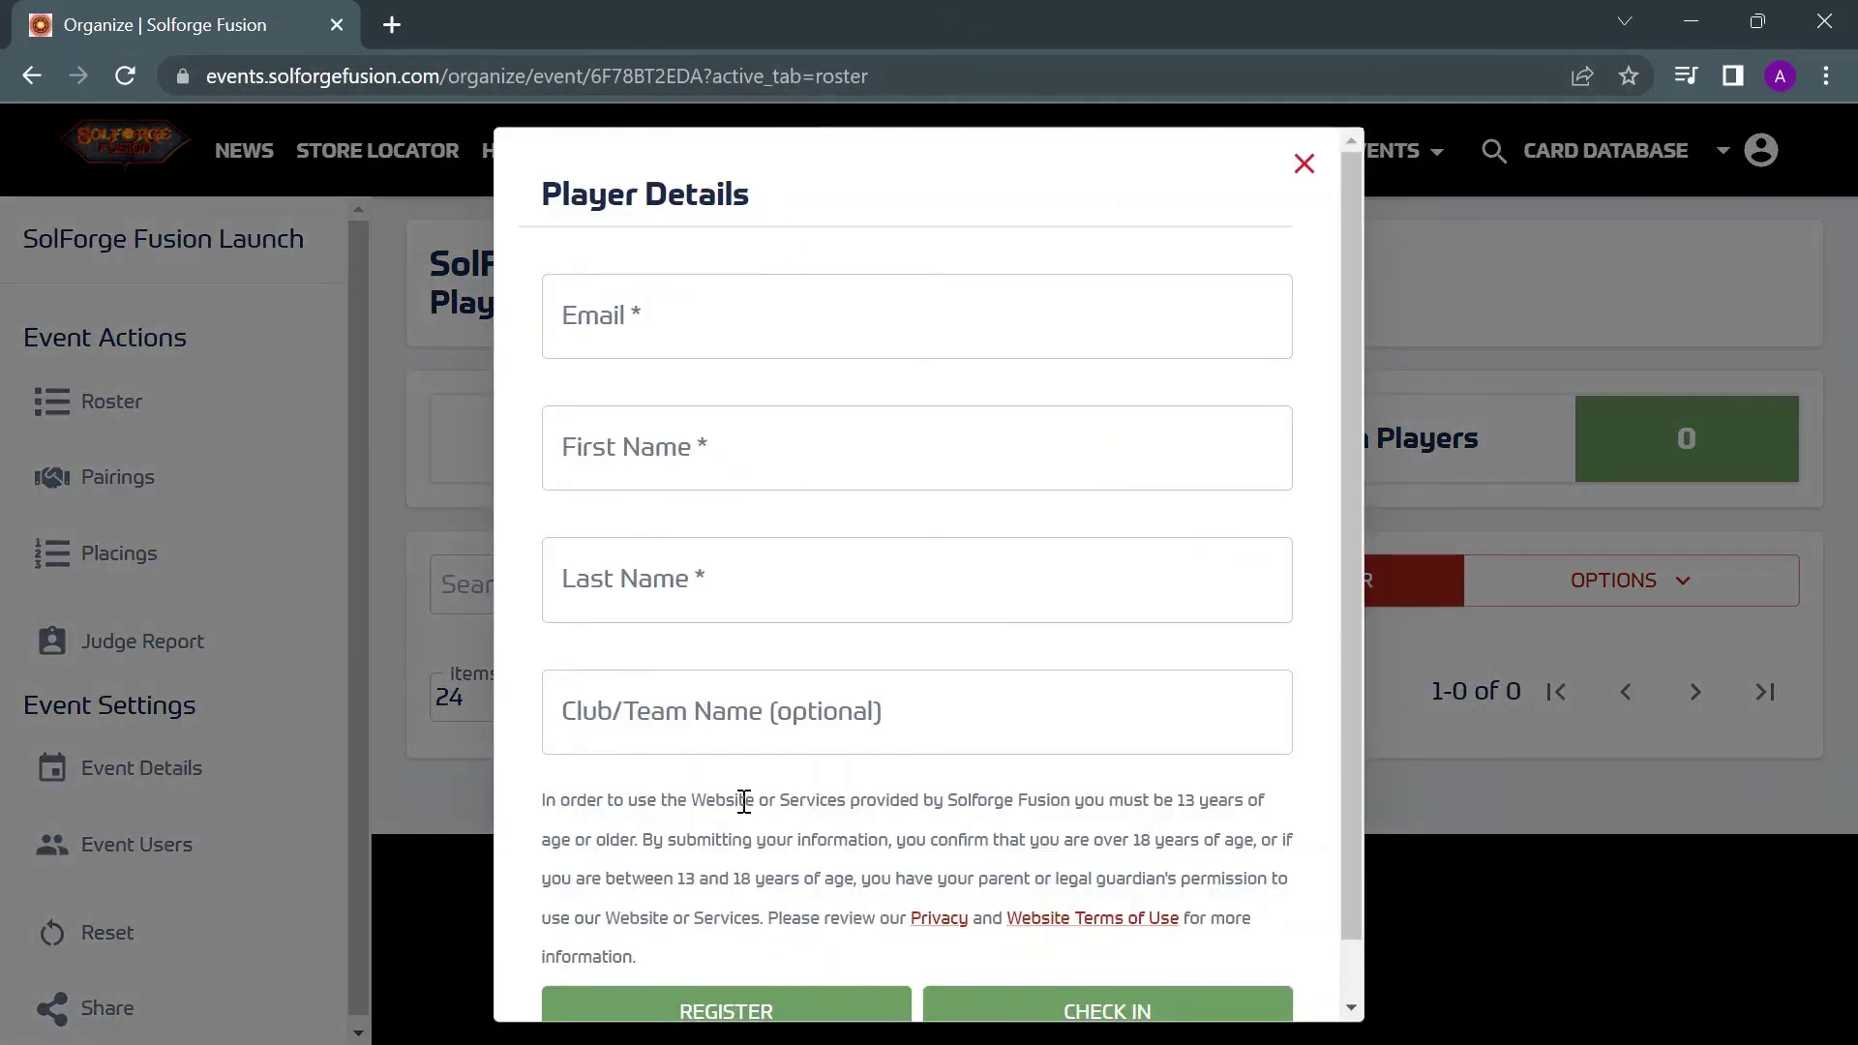
{"action": "scroll", "coordinate": [738, 801], "scroll_direction": "down", "scroll_amount": 1}
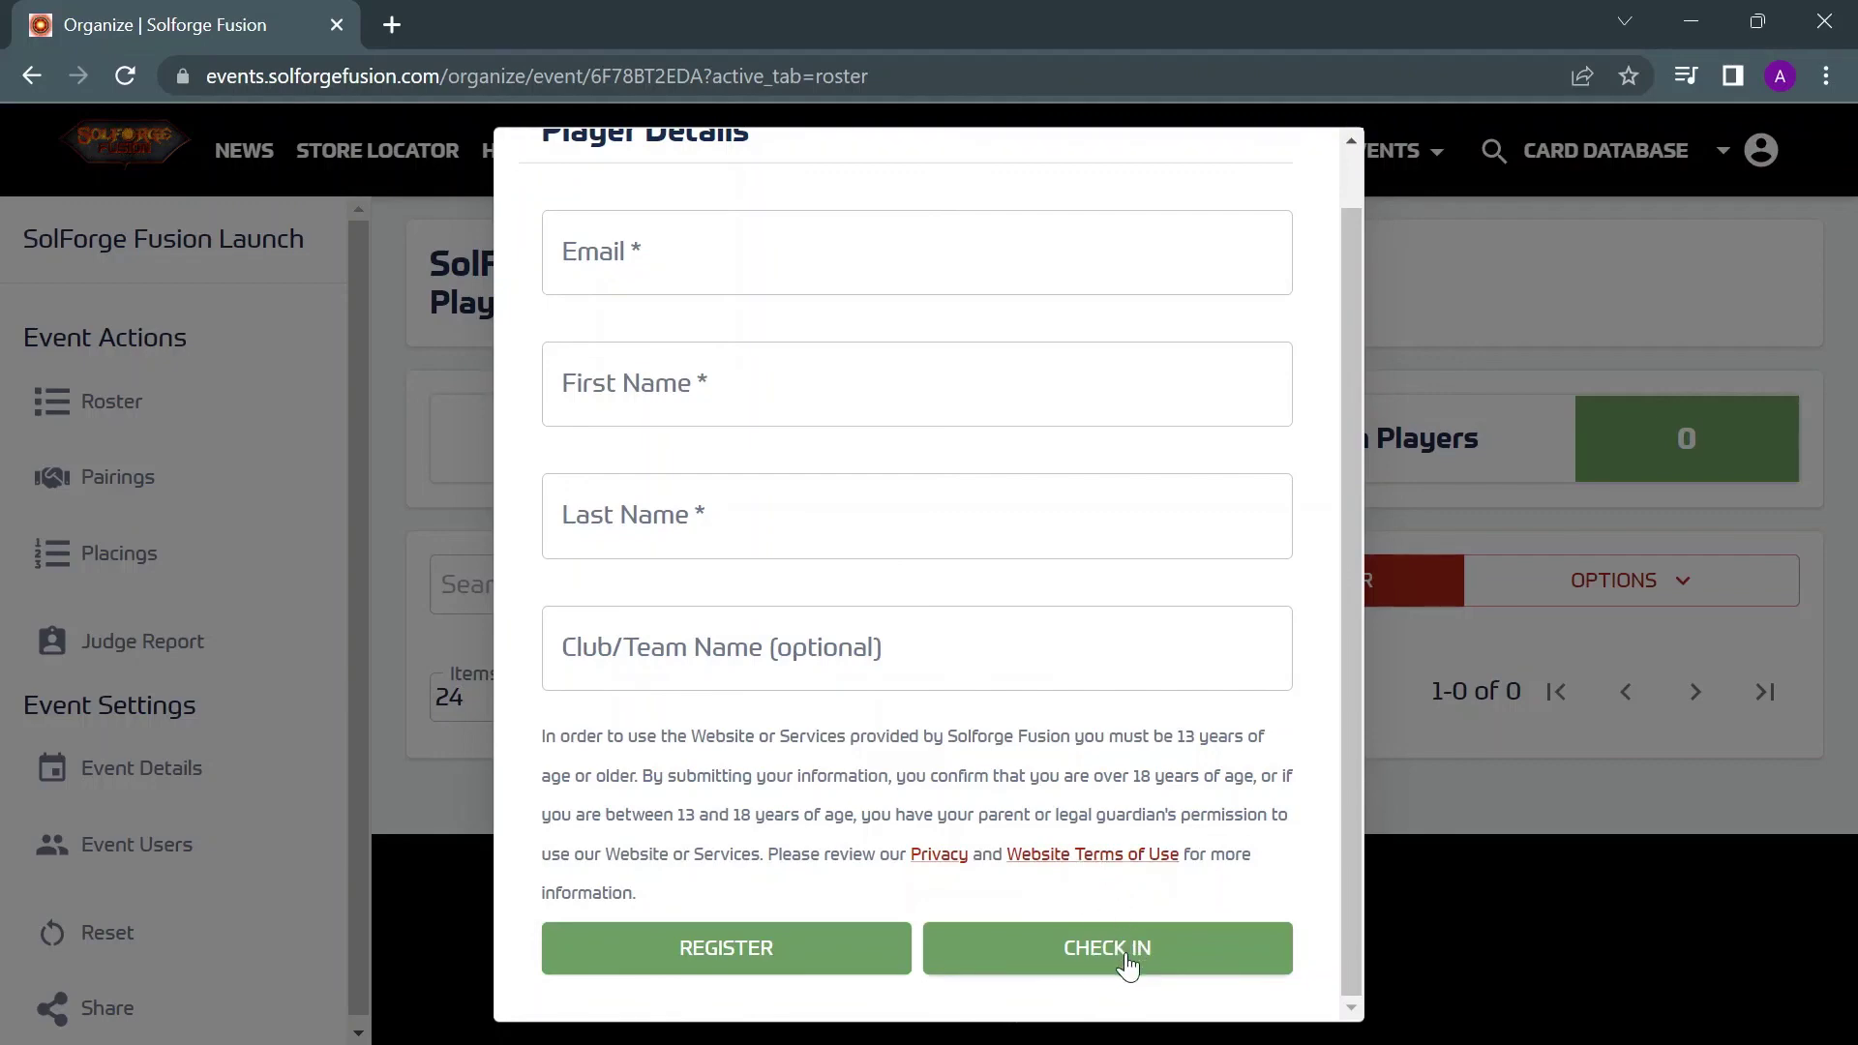
{"action": "scroll", "coordinate": [1157, 891], "scroll_direction": "up", "scroll_amount": 1}
{"action": "scroll", "coordinate": [1249, 979], "scroll_direction": "down", "scroll_amount": 1}
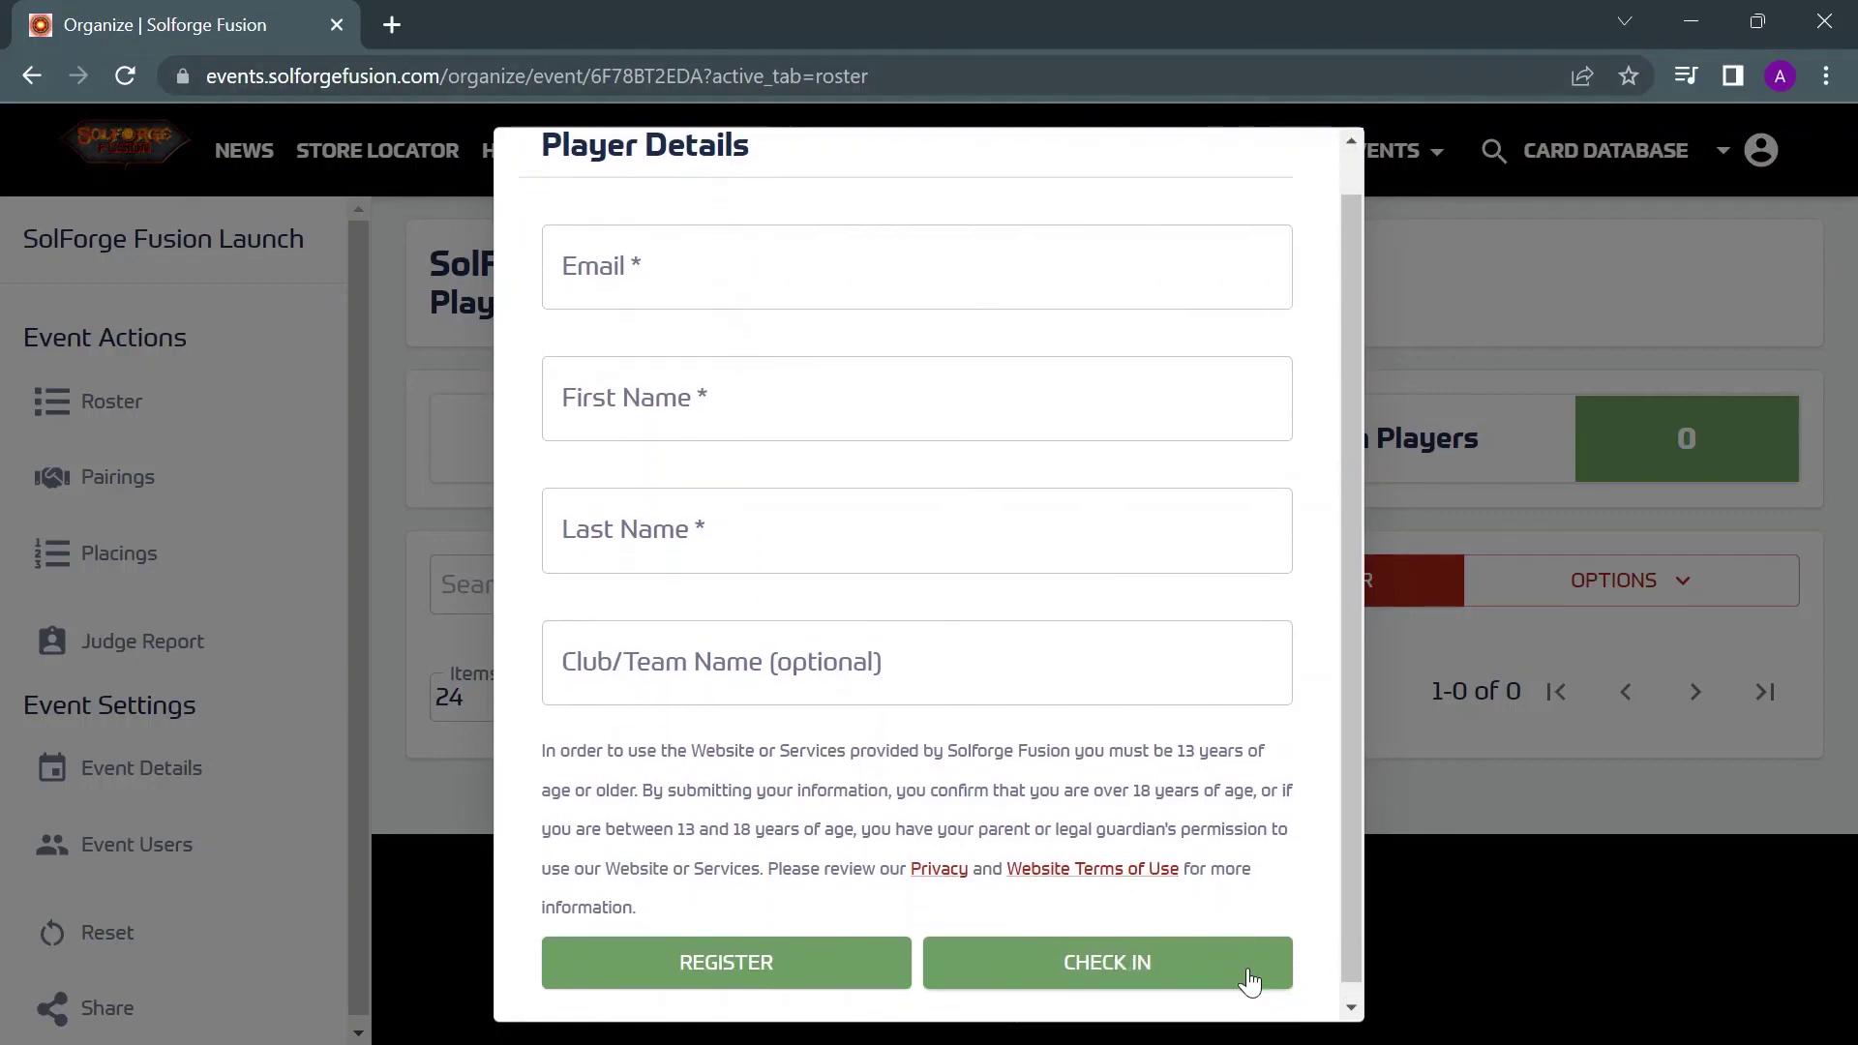
{"action": "scroll", "coordinate": [1303, 253], "scroll_direction": "up", "scroll_amount": 1}
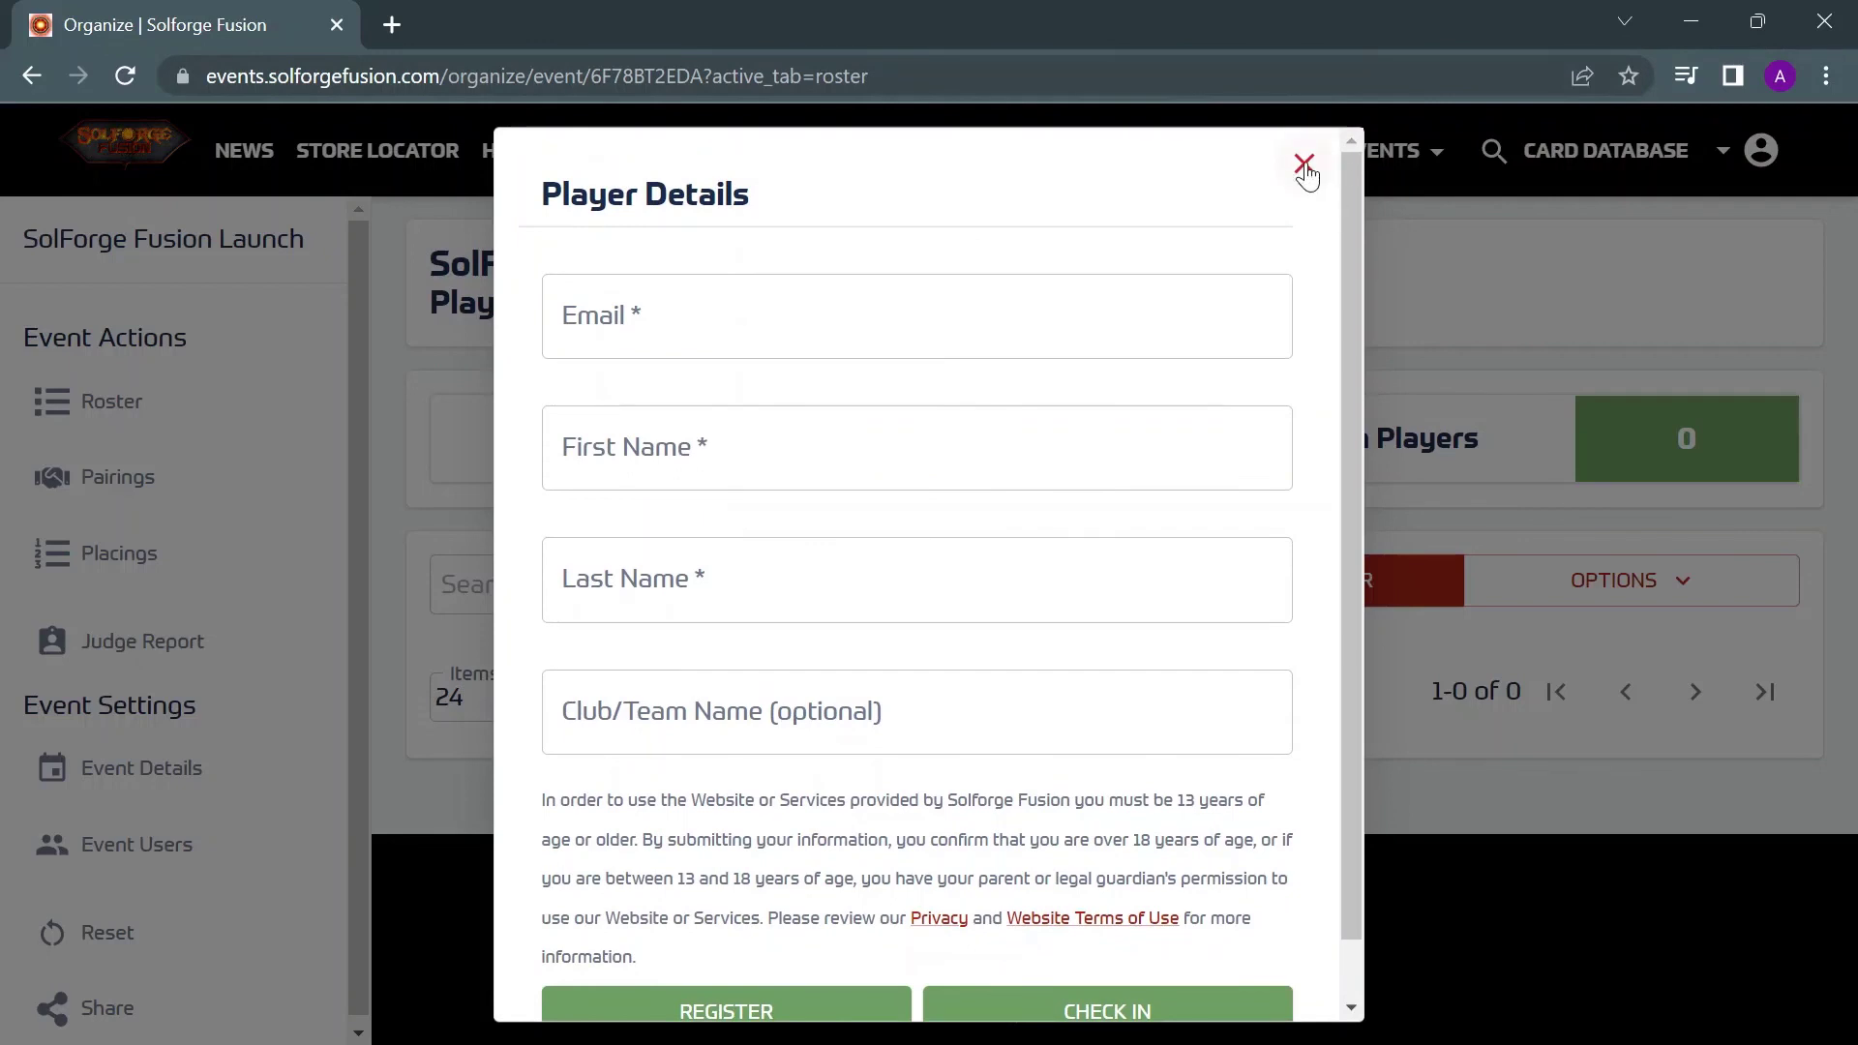
{"action": "left_click", "coordinate": [1304, 164]}
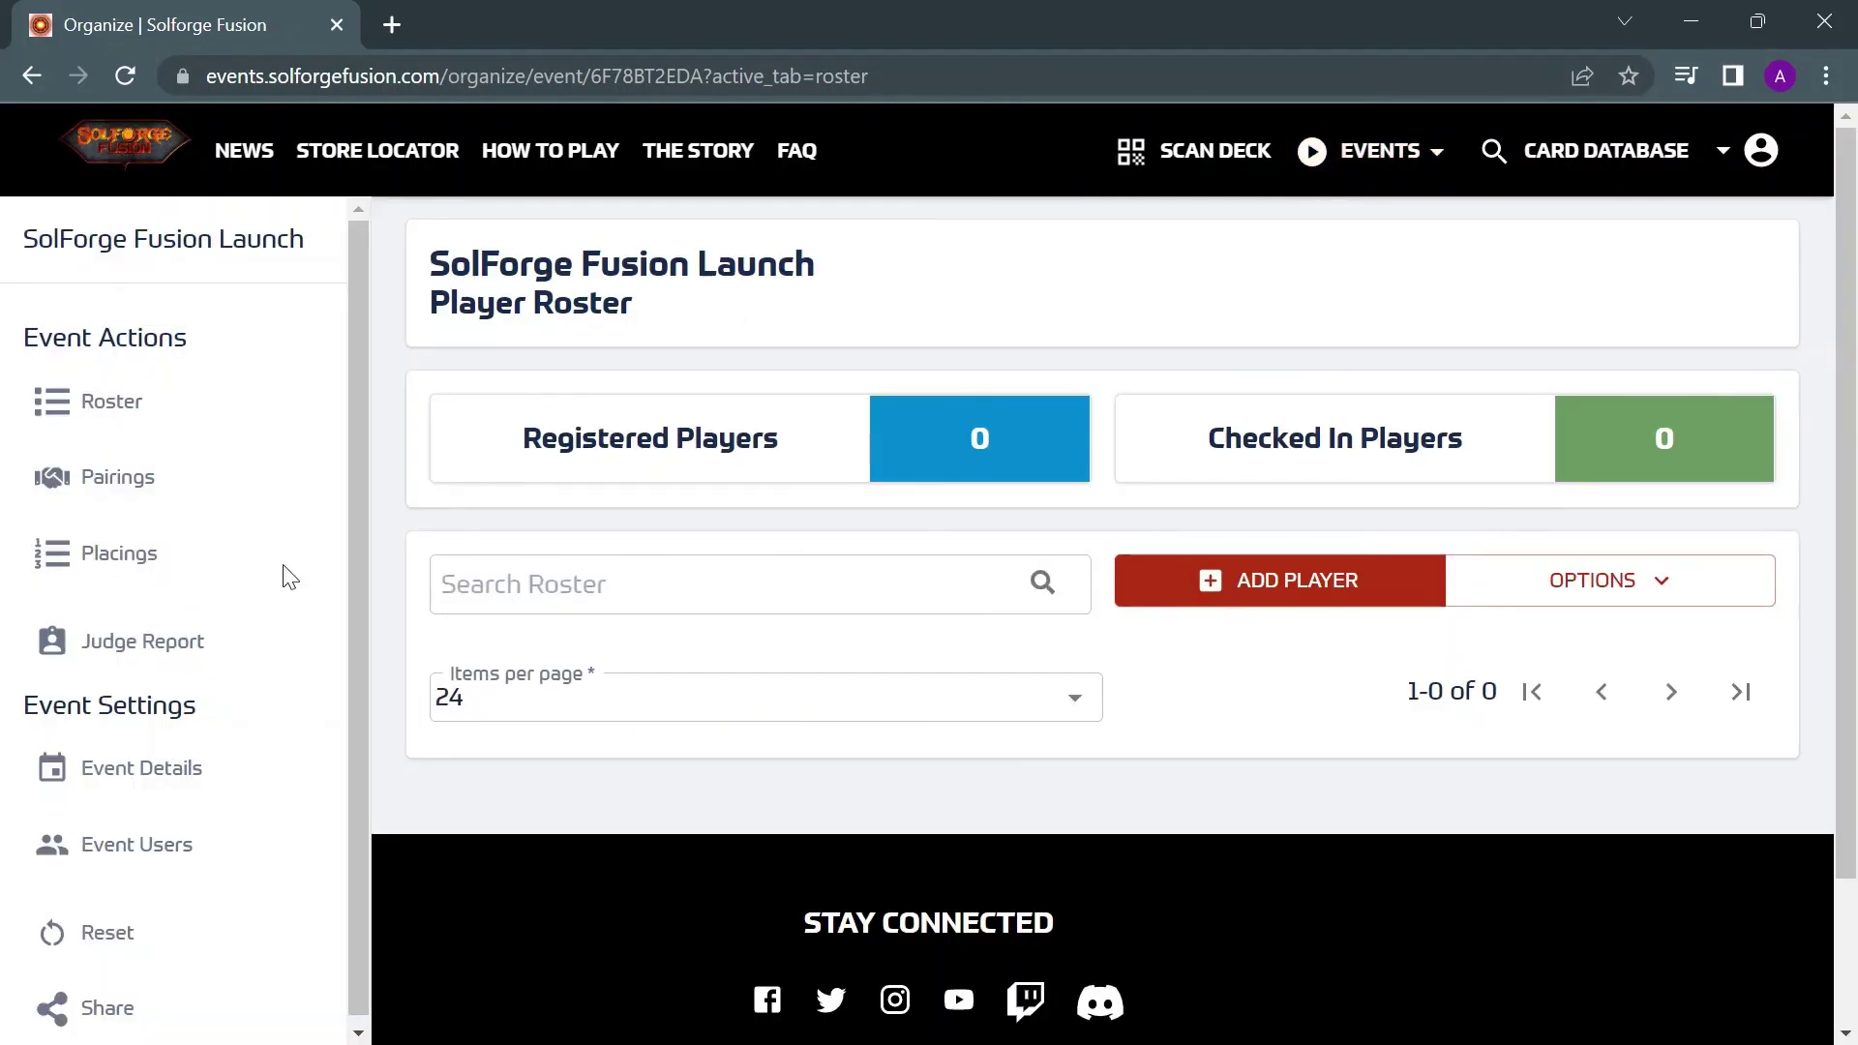